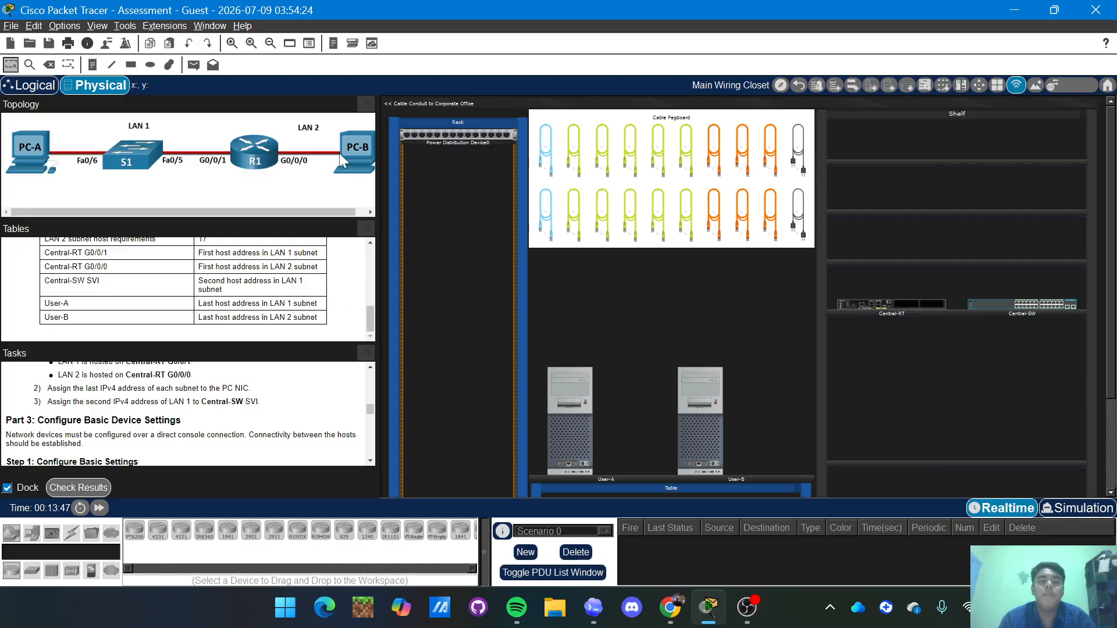
Mount Central-RT in the rack, with Central-SW directly below it.
scroll(244, 261, up, 10)
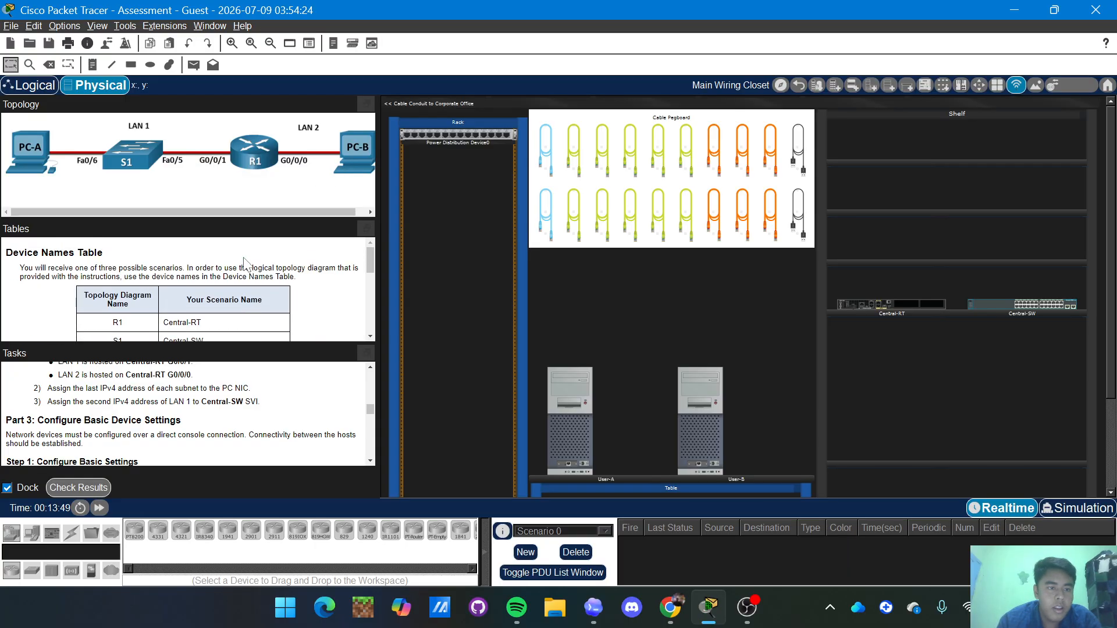
scroll(211, 267, down, 1)
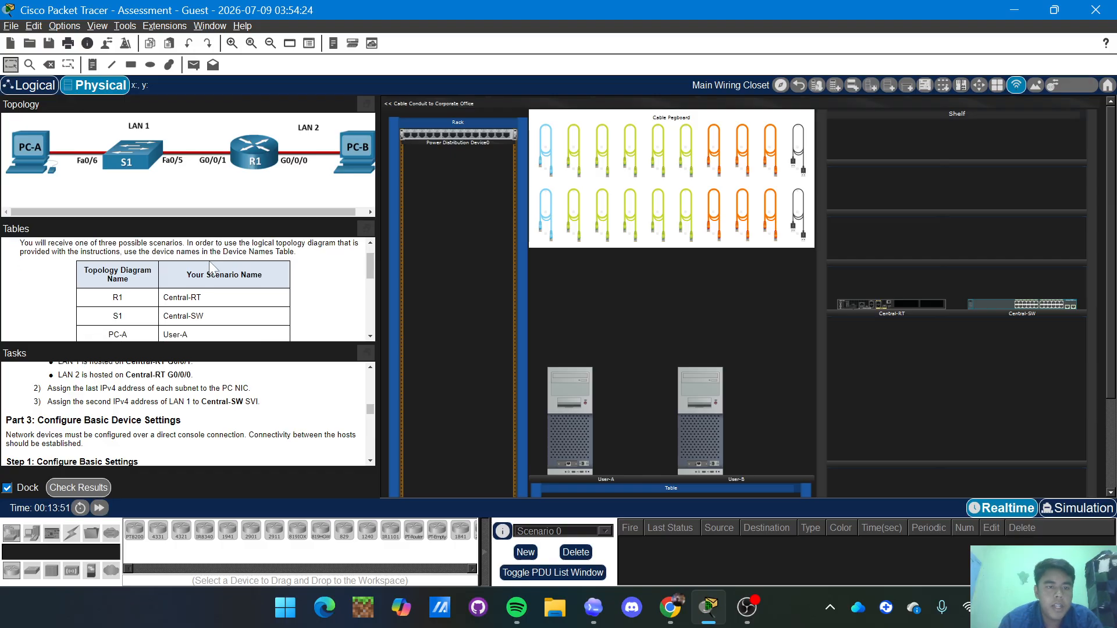
scroll(211, 268, up, 1)
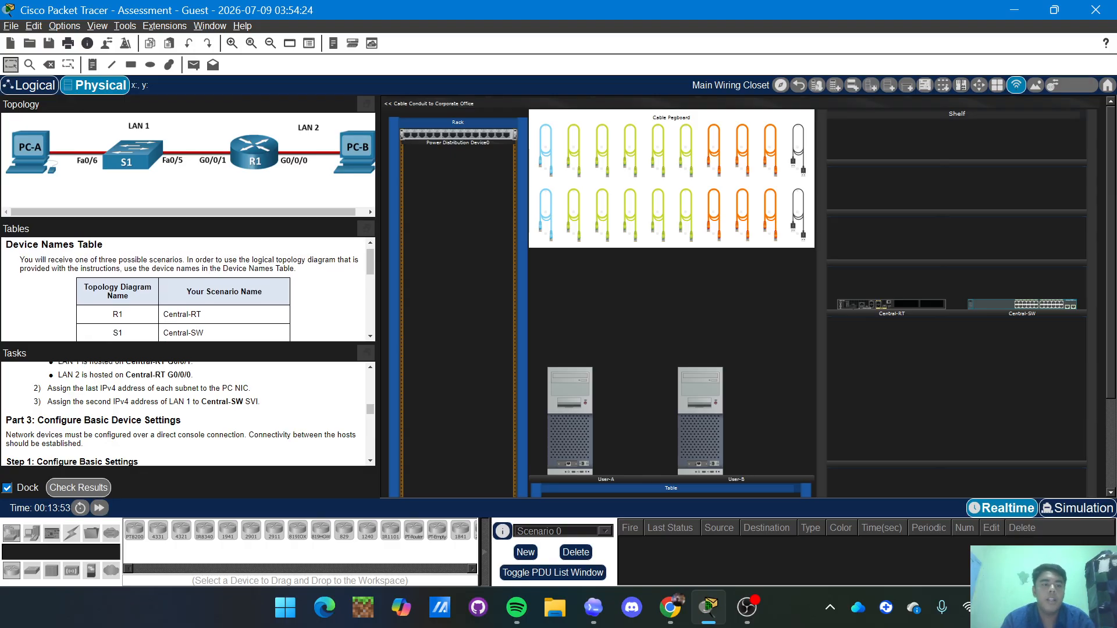
scroll(176, 312, down, 1)
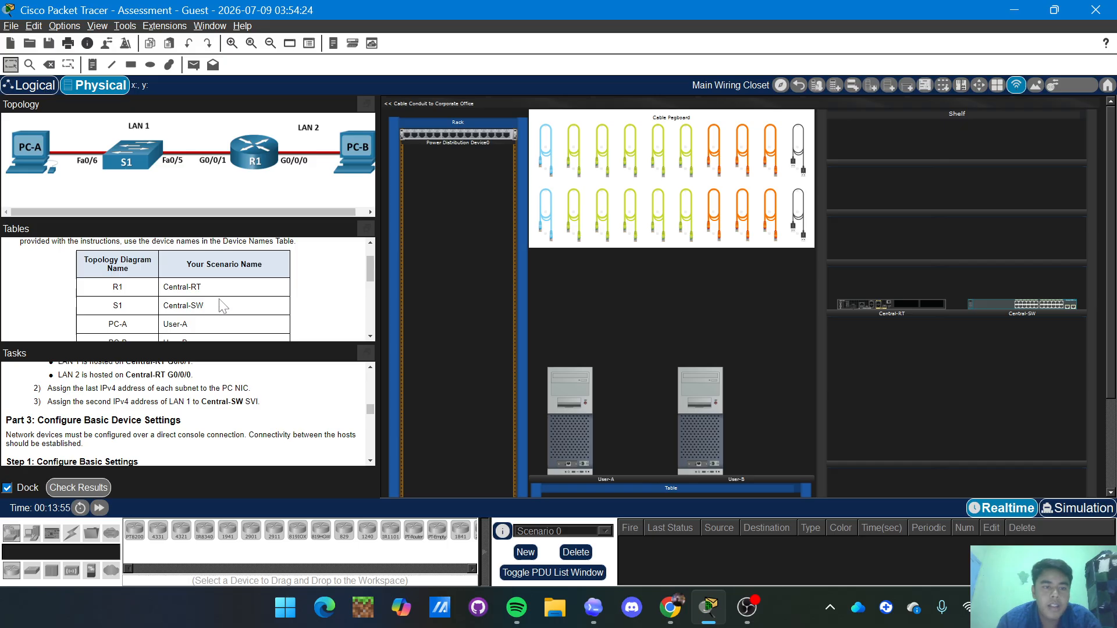
scroll(99, 299, down, 1)
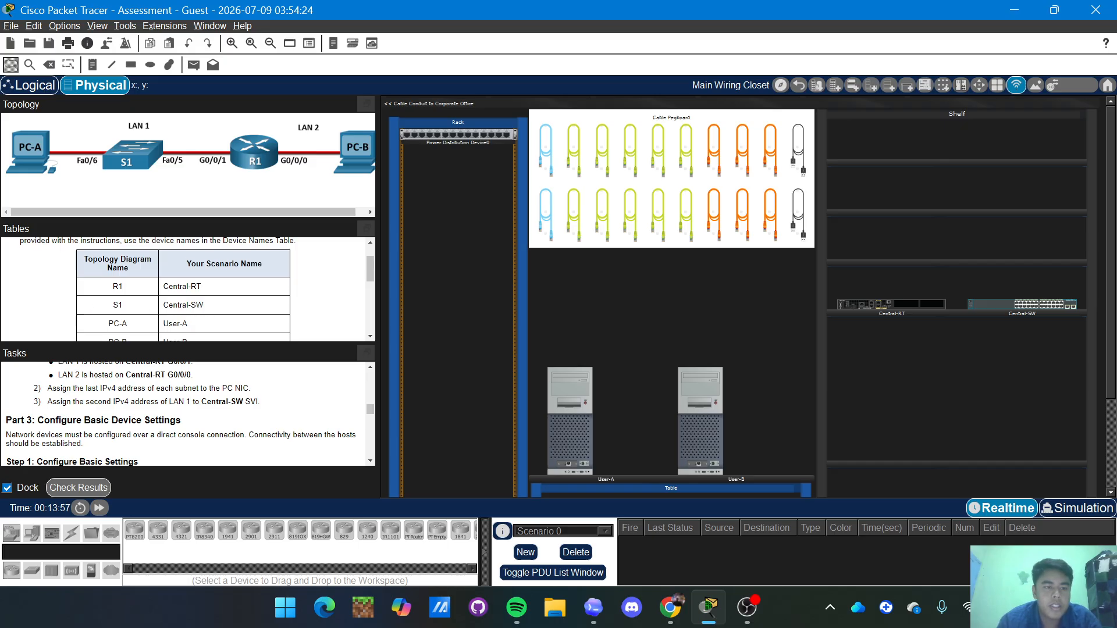
scroll(188, 303, down, 1)
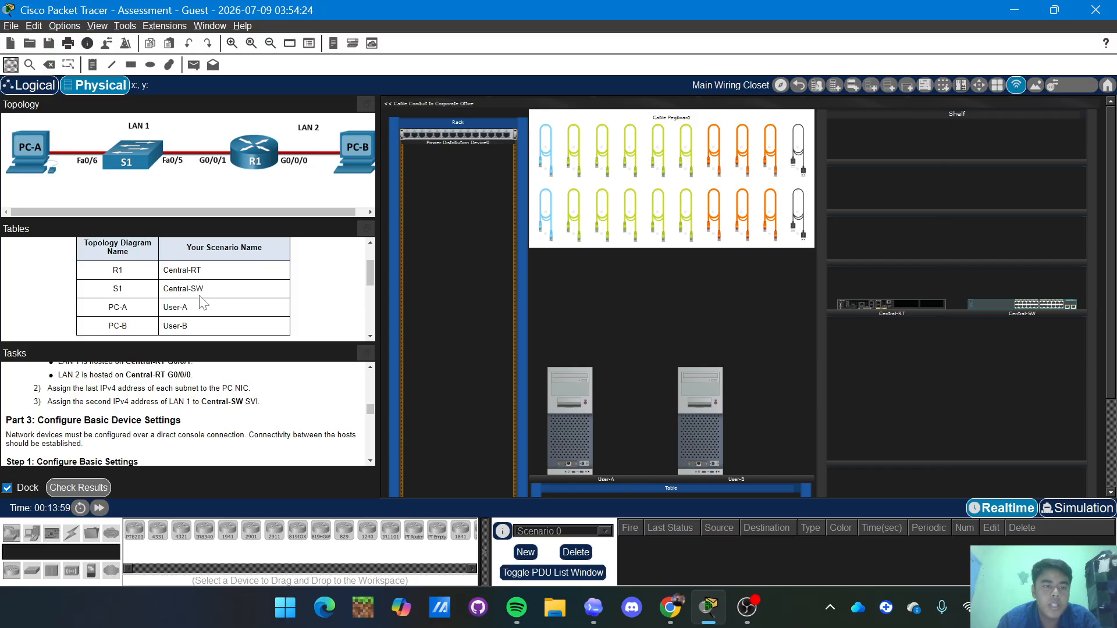
scroll(200, 296, down, 1)
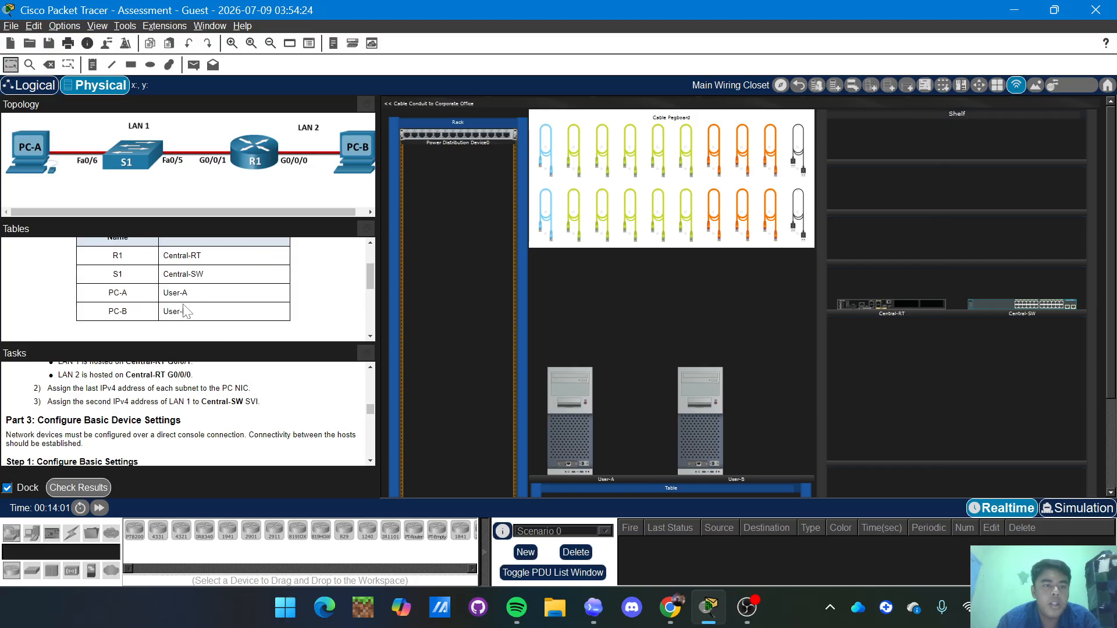
scroll(203, 310, down, 4)
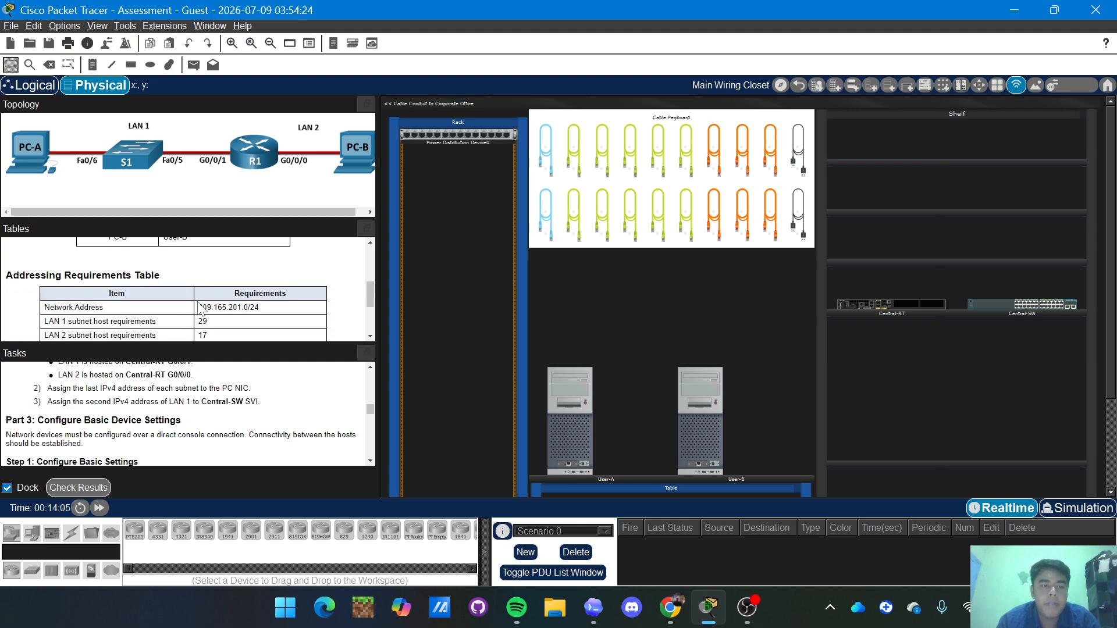
scroll(201, 308, down, 1)
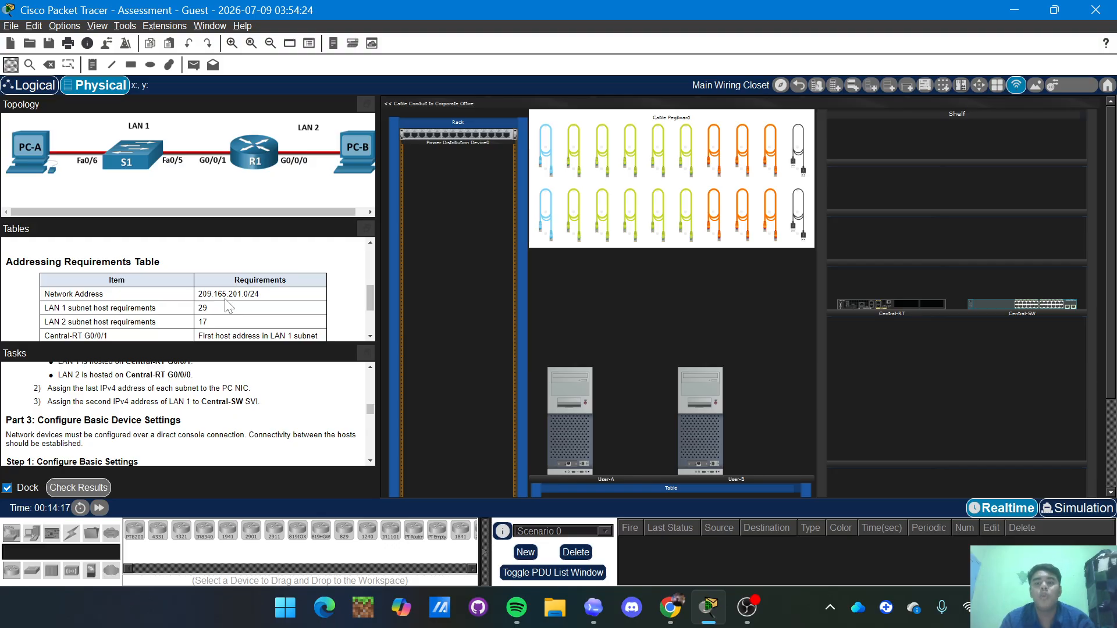
scroll(227, 306, down, 1)
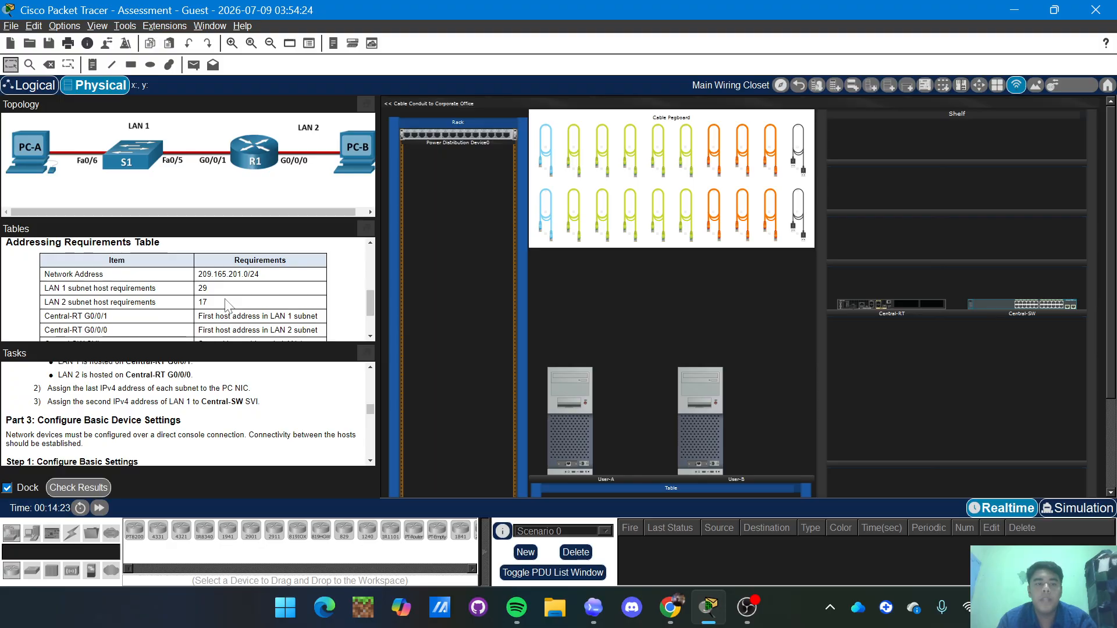
scroll(227, 305, down, 1)
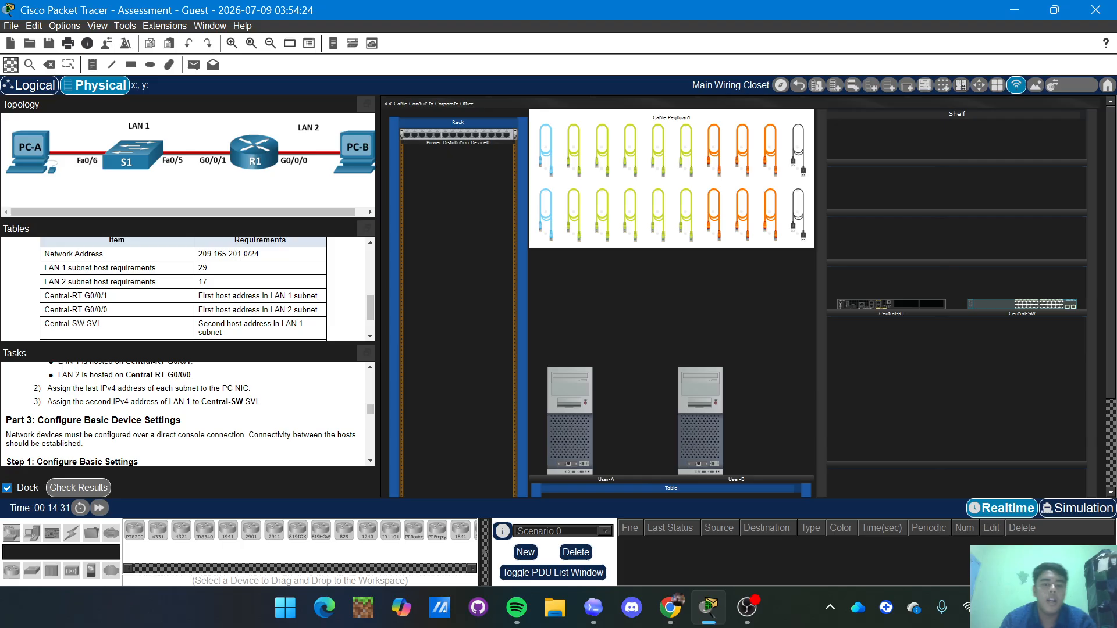
scroll(183, 289, down, 1)
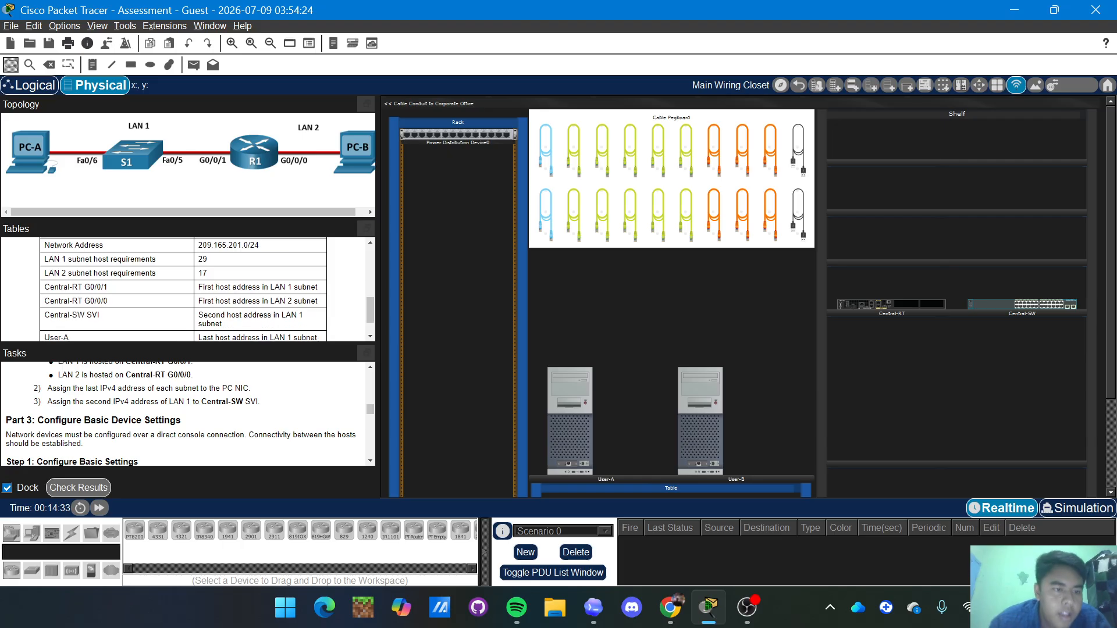
scroll(225, 300, up, 1)
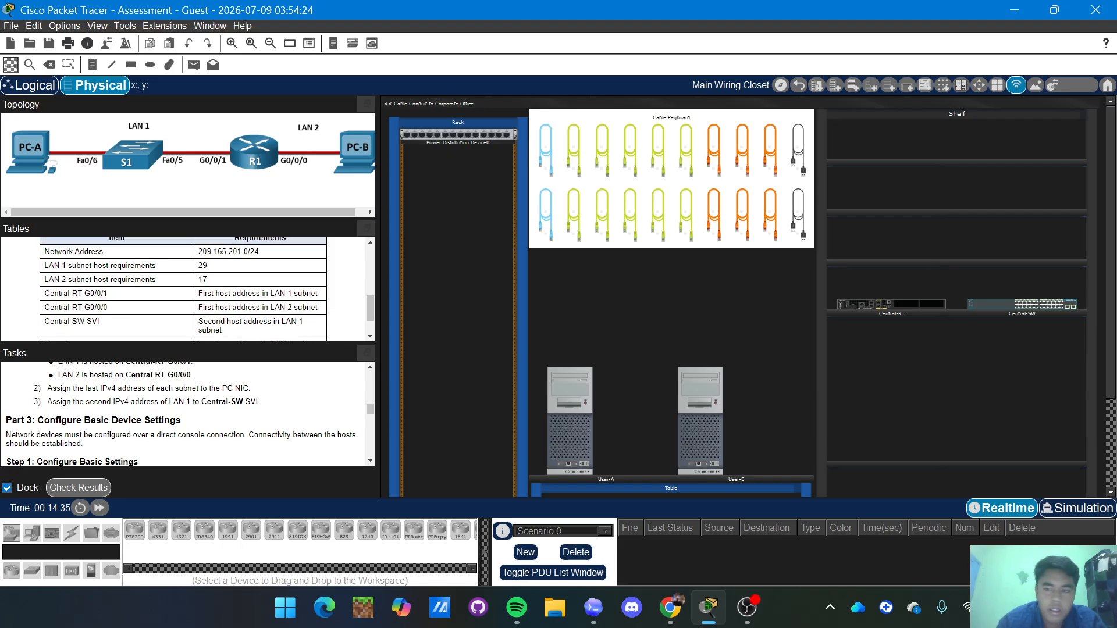
scroll(225, 300, down, 1)
scroll(183, 289, down, 1)
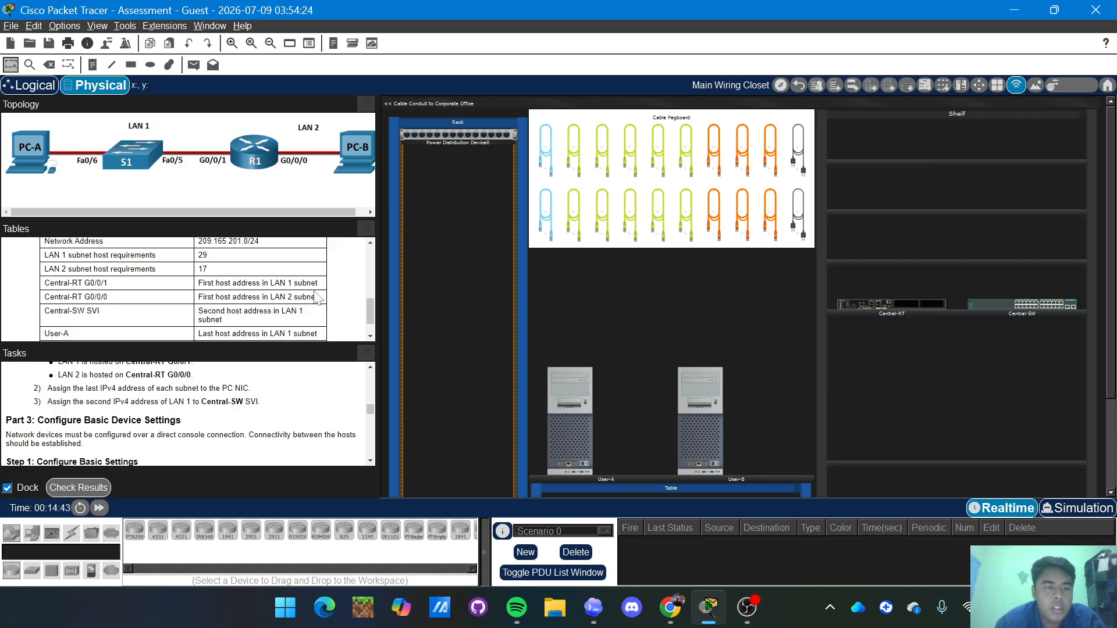
scroll(273, 285, down, 1)
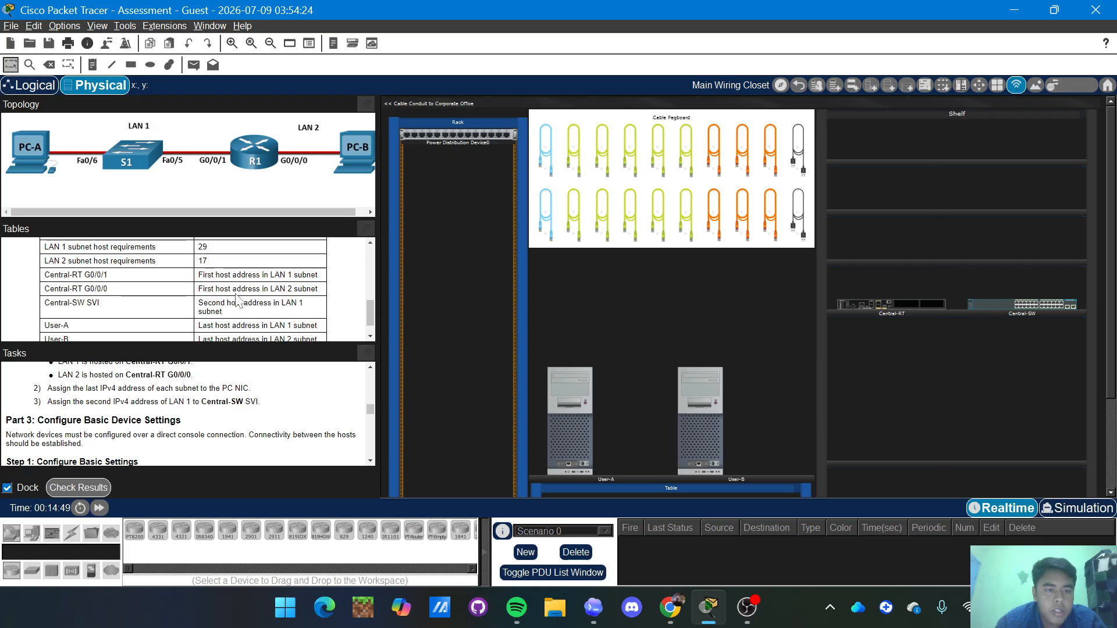
scroll(263, 304, down, 1)
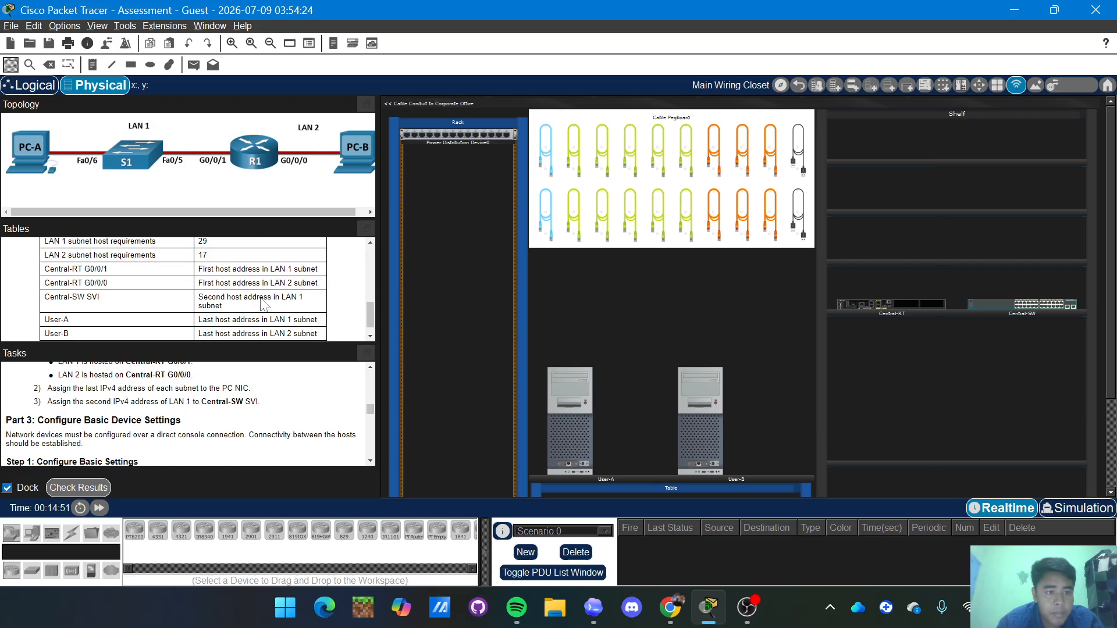
scroll(263, 303, down, 1)
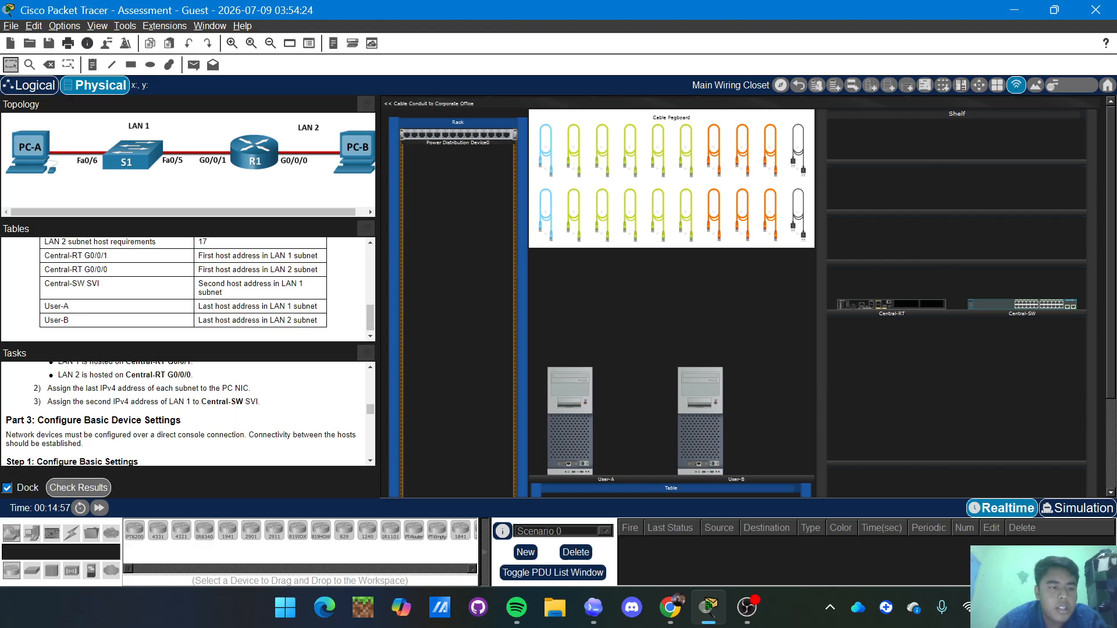
scroll(261, 306, down, 1)
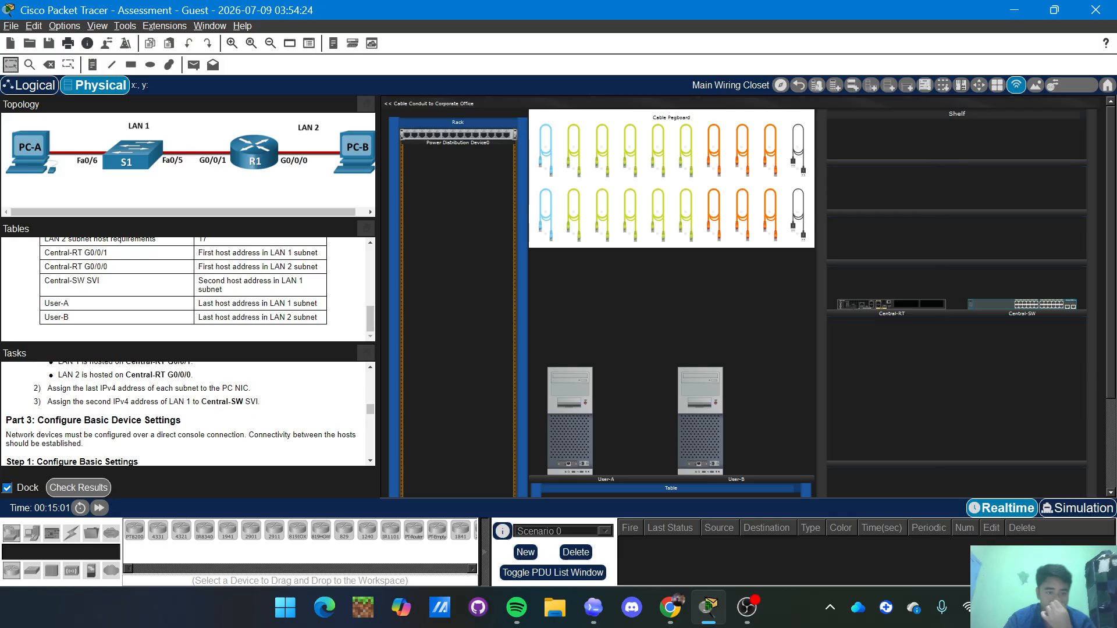
scroll(186, 413, up, 1)
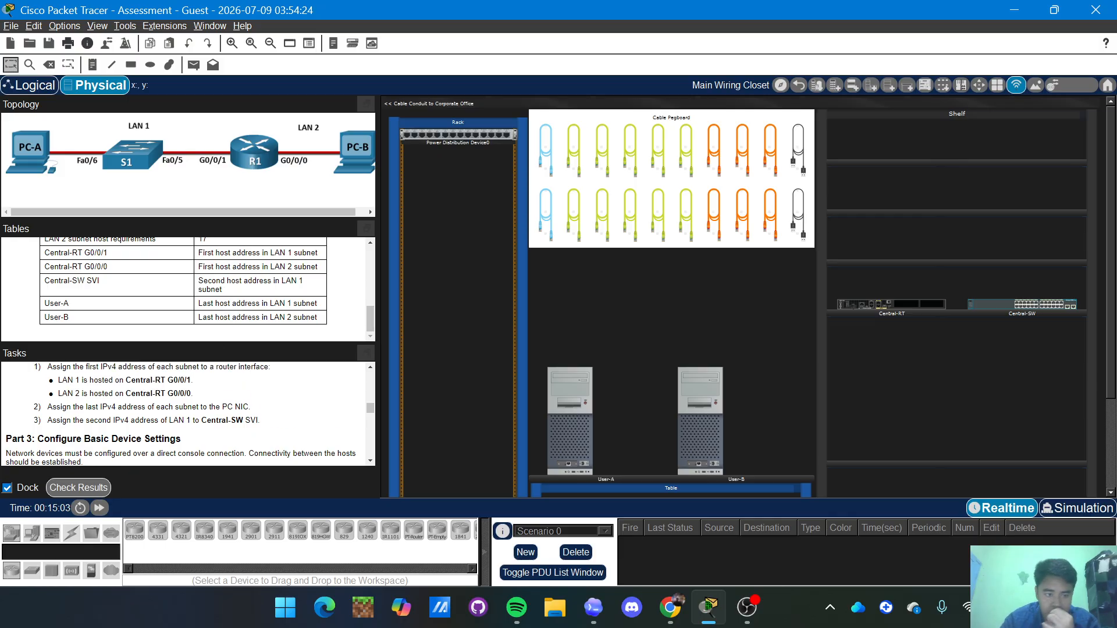
scroll(186, 413, up, 10)
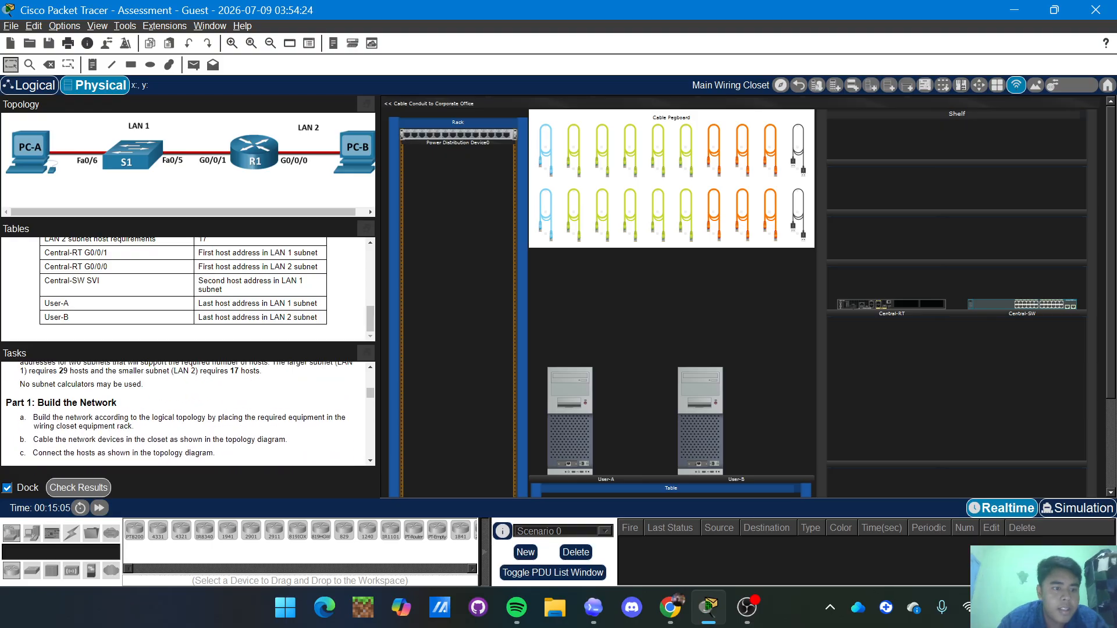
scroll(186, 413, up, 8)
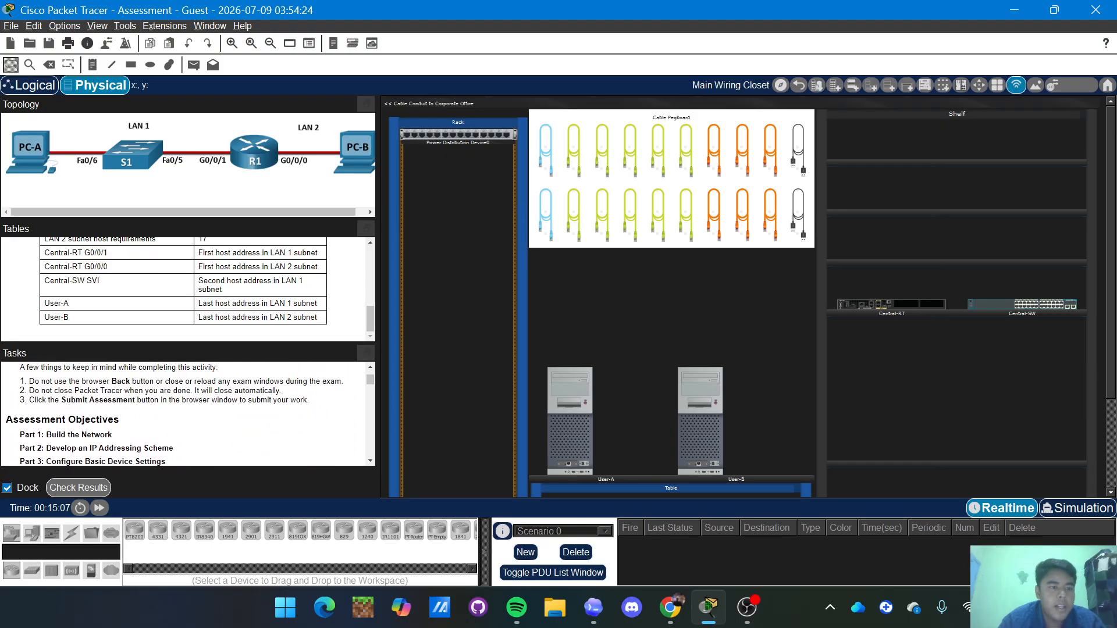
scroll(186, 413, down, 1)
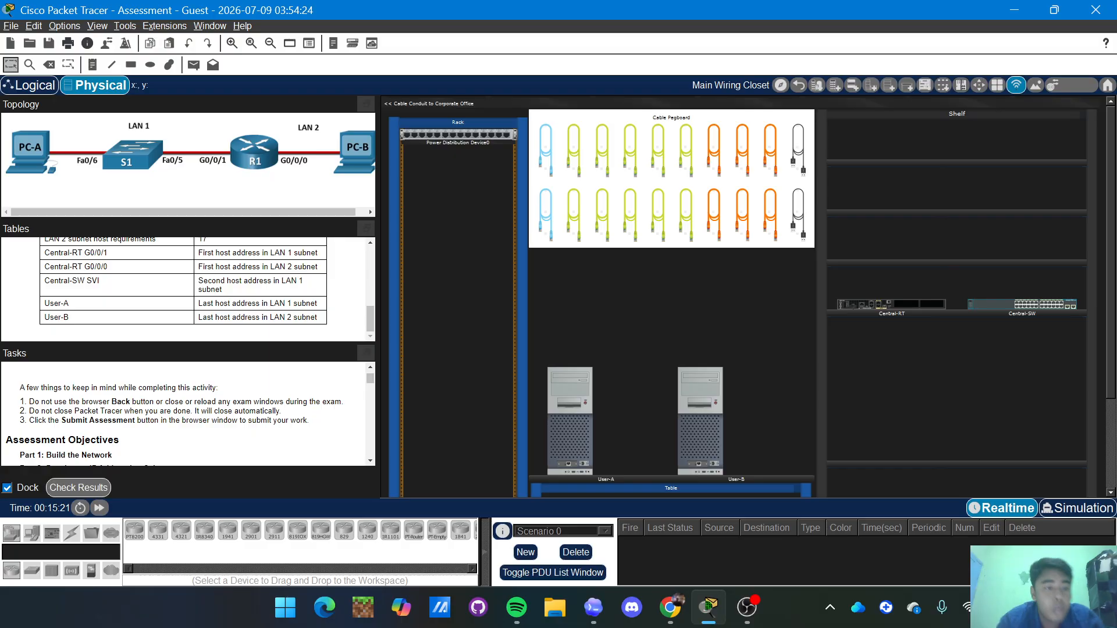
scroll(187, 413, down, 3)
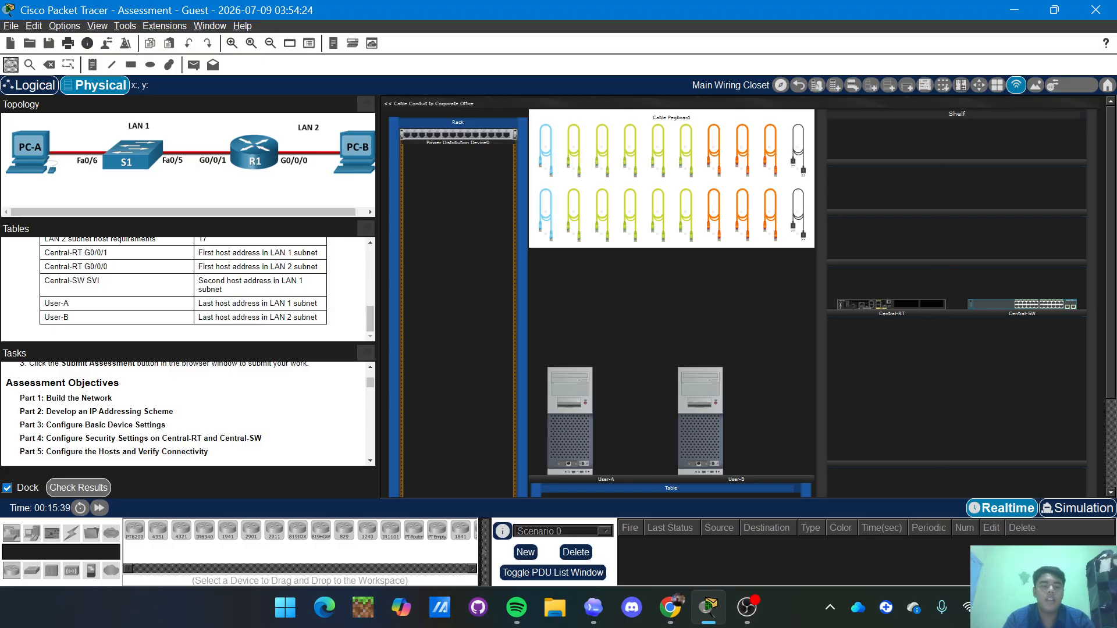
scroll(186, 413, down, 1)
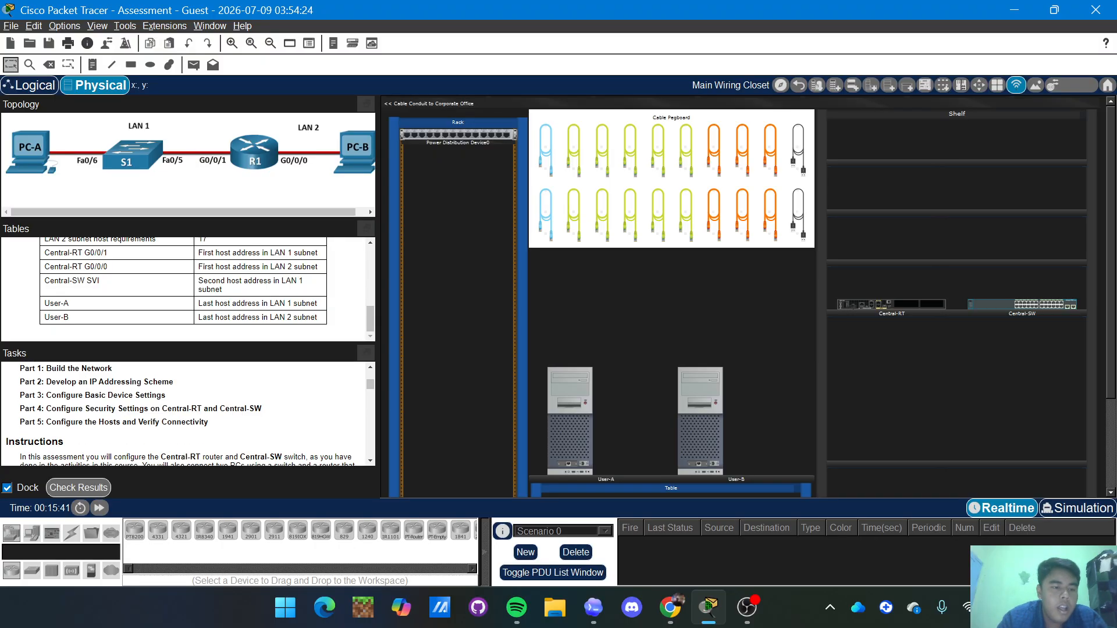
scroll(186, 414, down, 2)
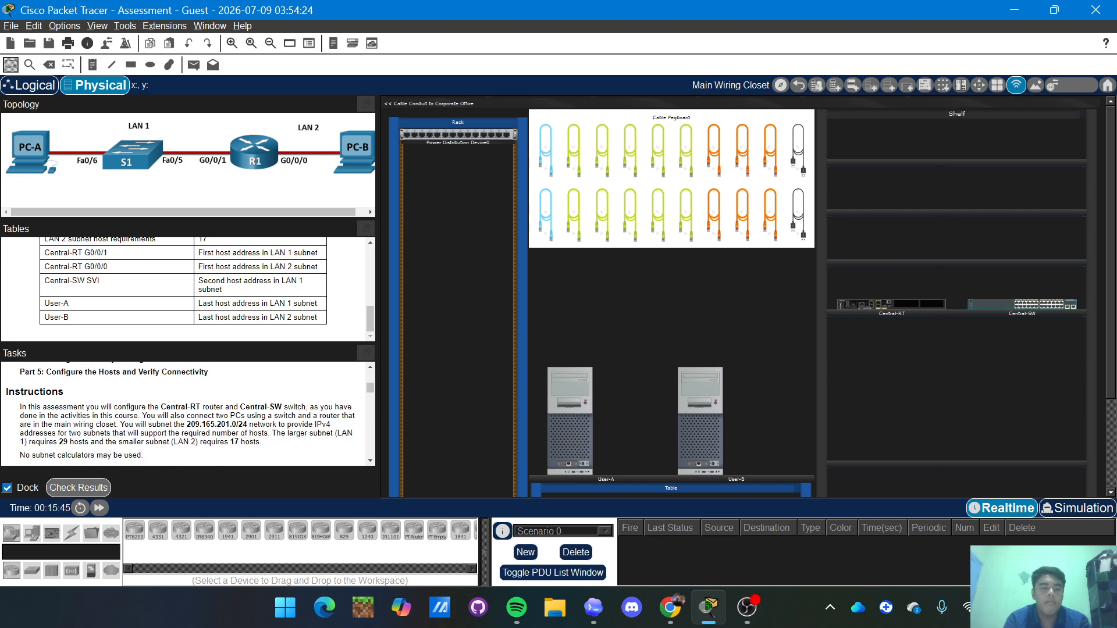
scroll(186, 414, down, 4)
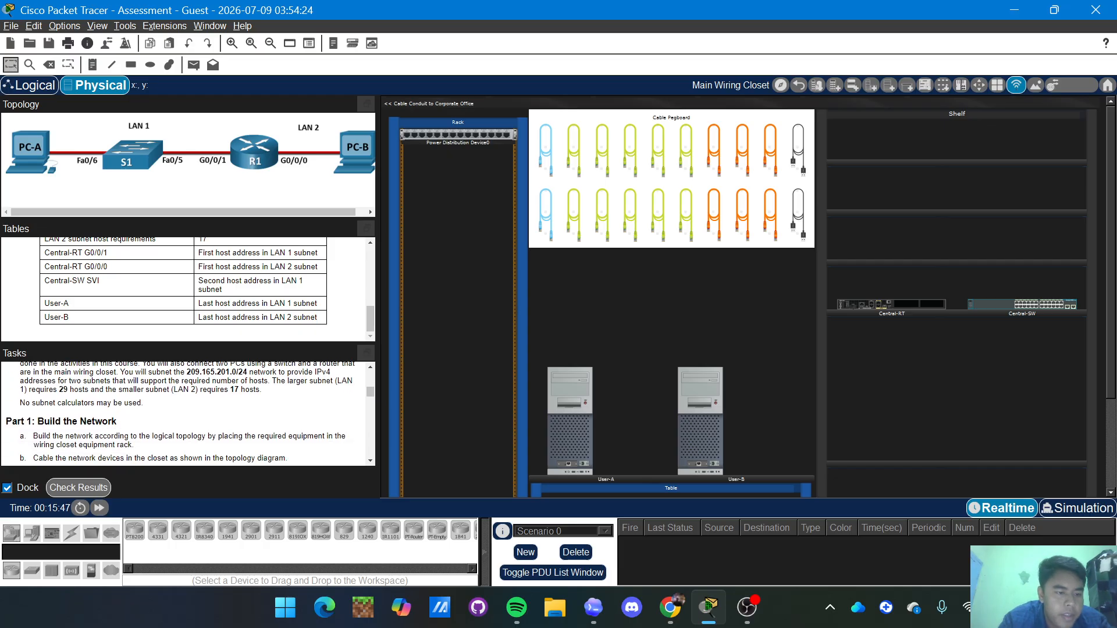
scroll(186, 413, up, 1)
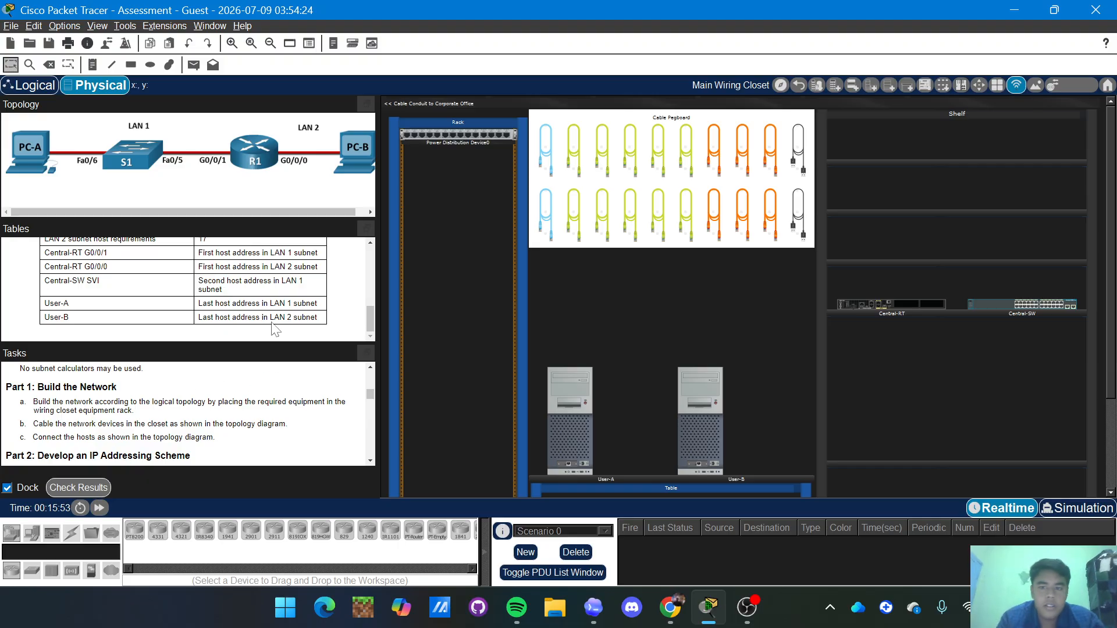
scroll(272, 326, up, 2)
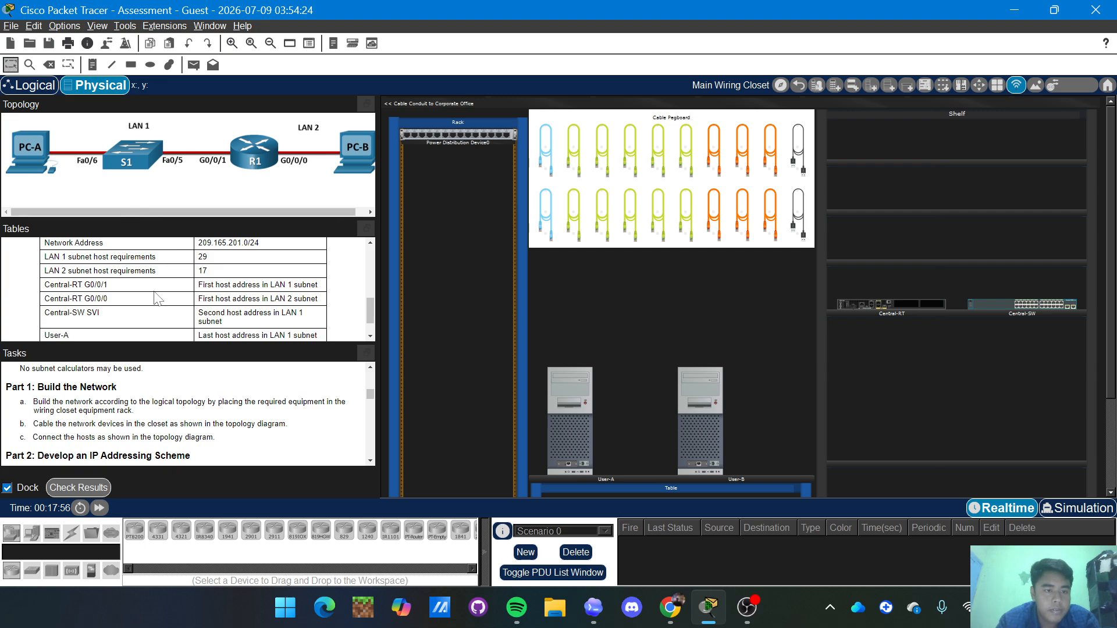
scroll(158, 298, up, 3)
scroll(160, 296, down, 1)
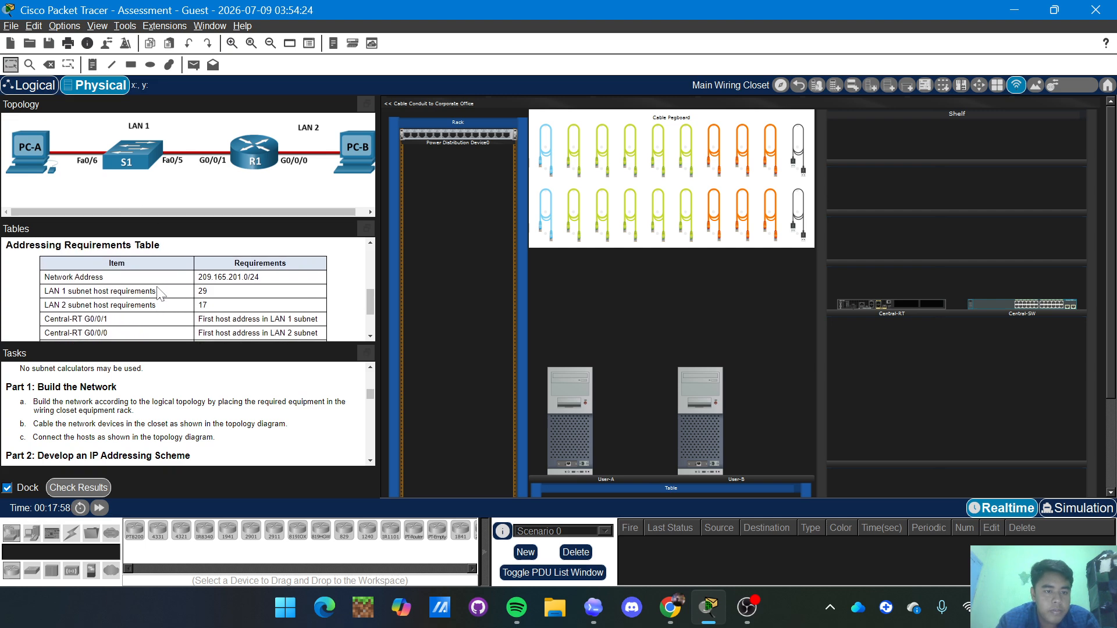
scroll(157, 294, down, 3)
scroll(160, 294, up, 2)
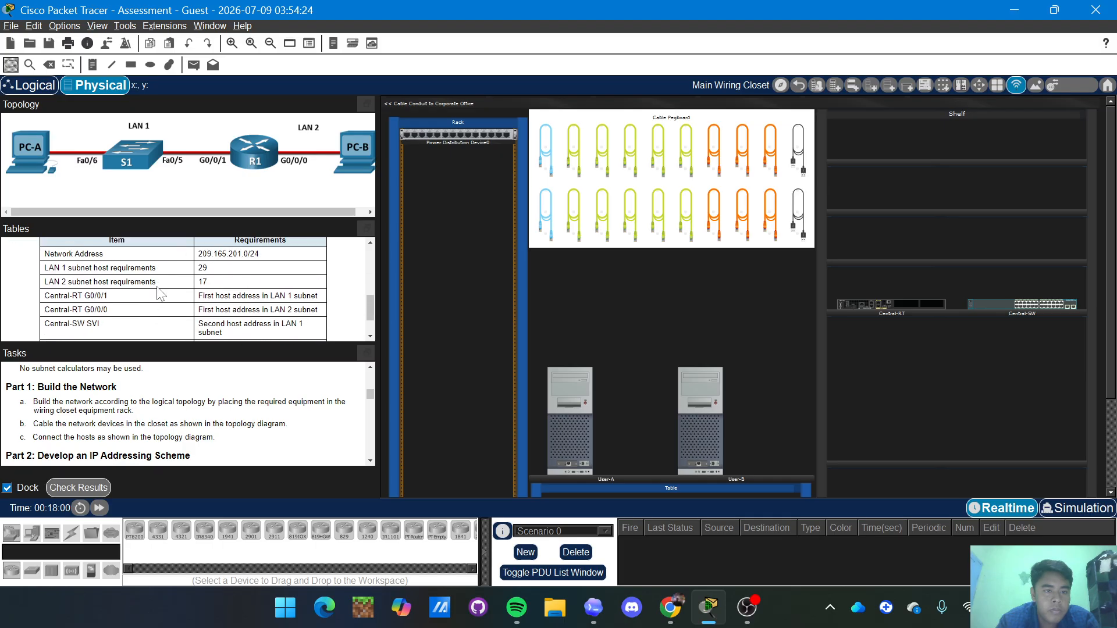
scroll(160, 295, up, 1)
scroll(157, 294, up, 4)
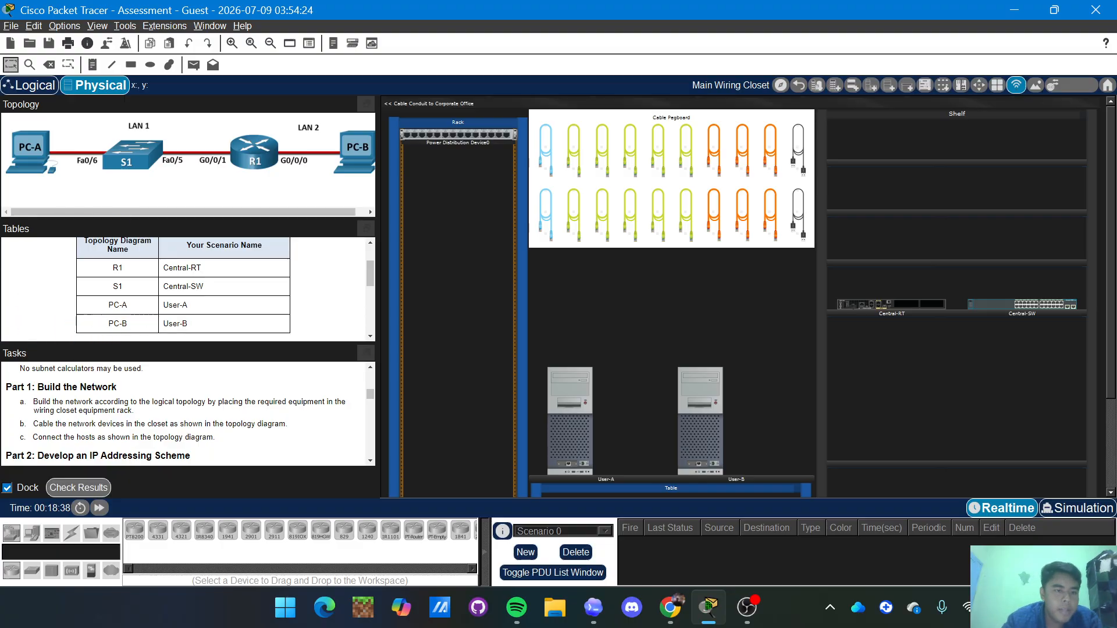
scroll(186, 288, down, 5)
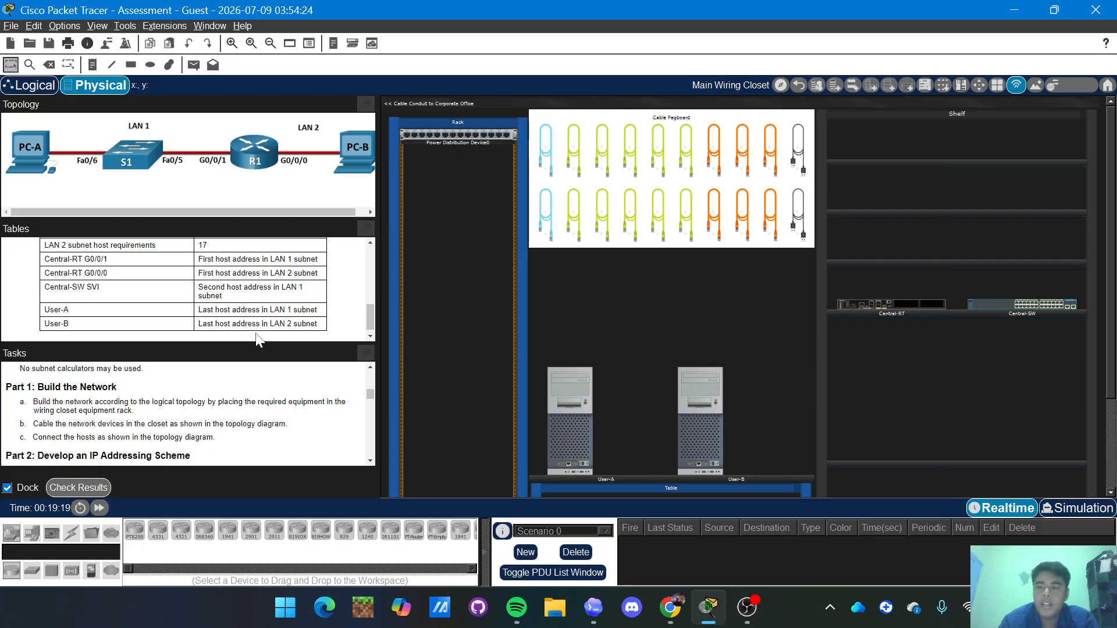
scroll(259, 337, down, 1)
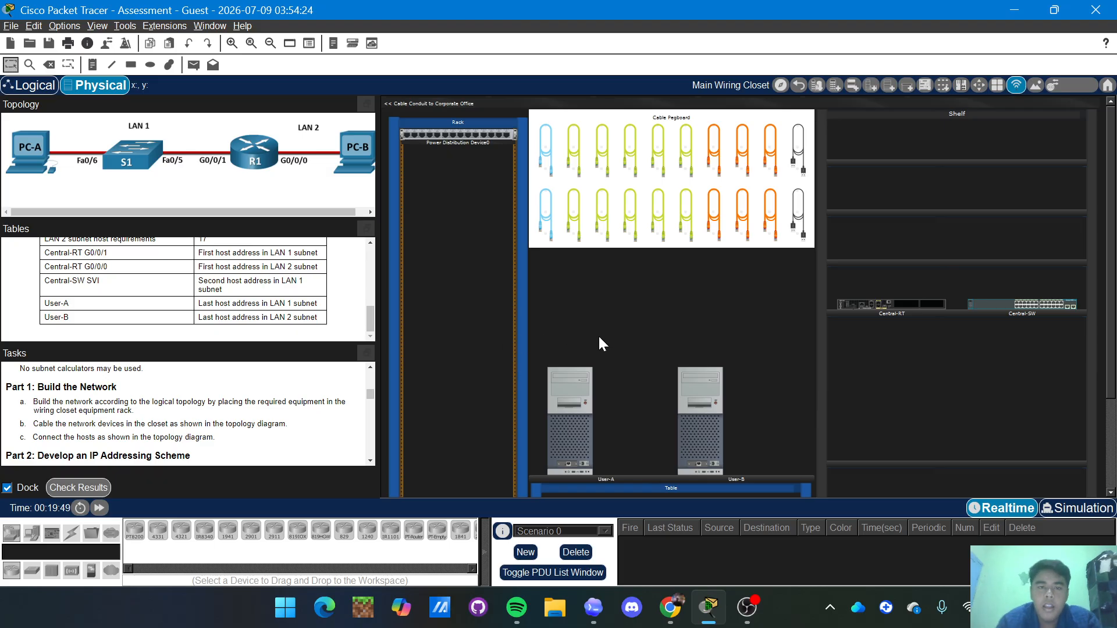
scroll(599, 337, down, 1)
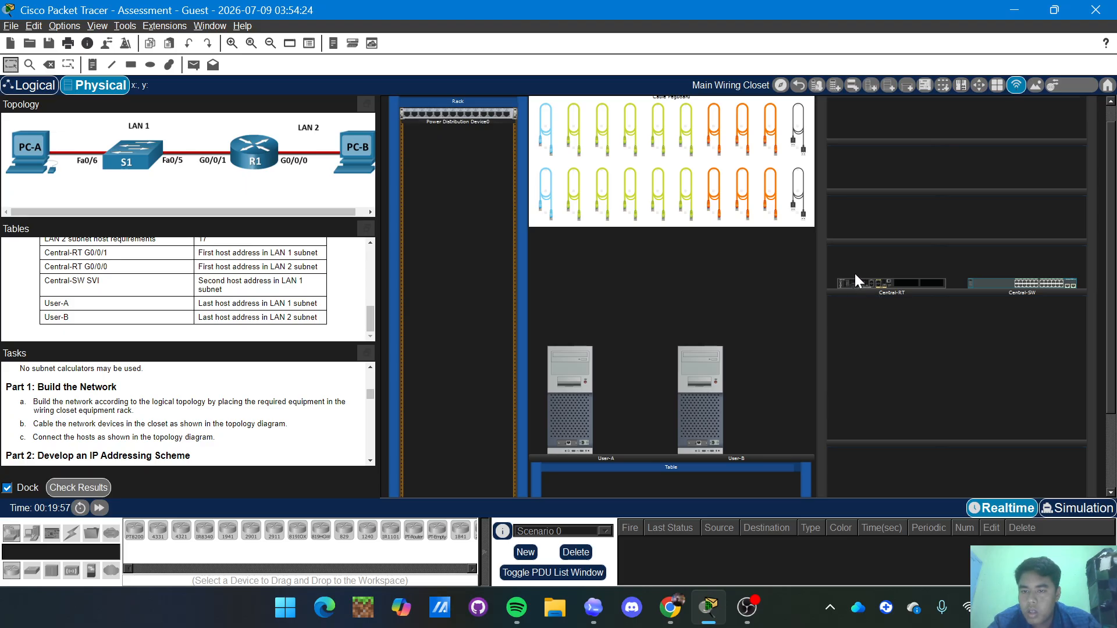
drag(867, 282, 439, 260)
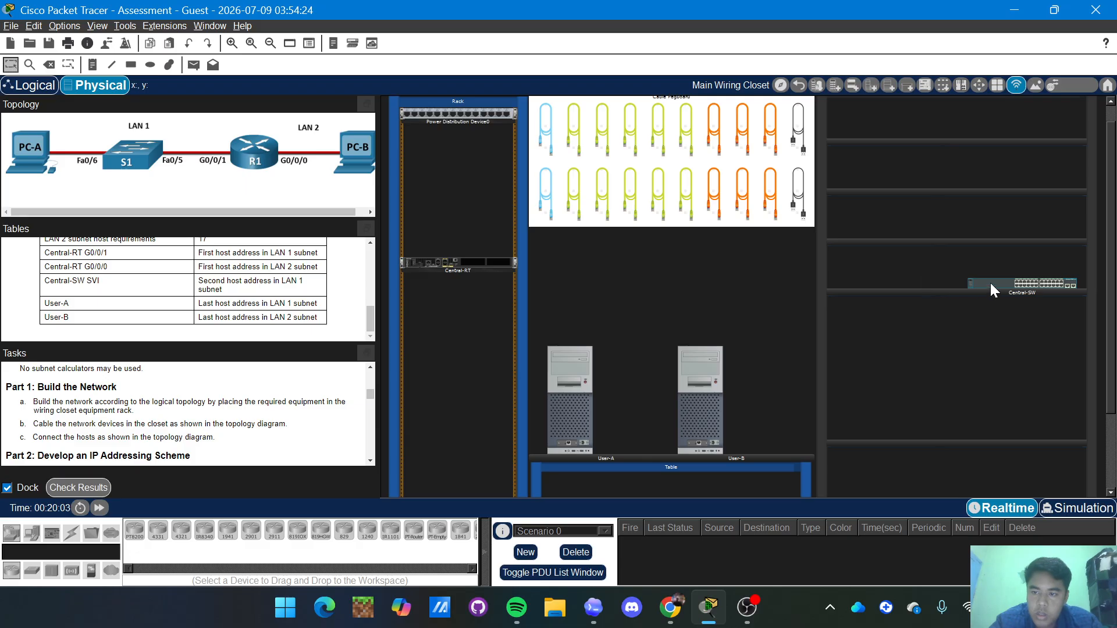
drag(990, 283, 417, 292)
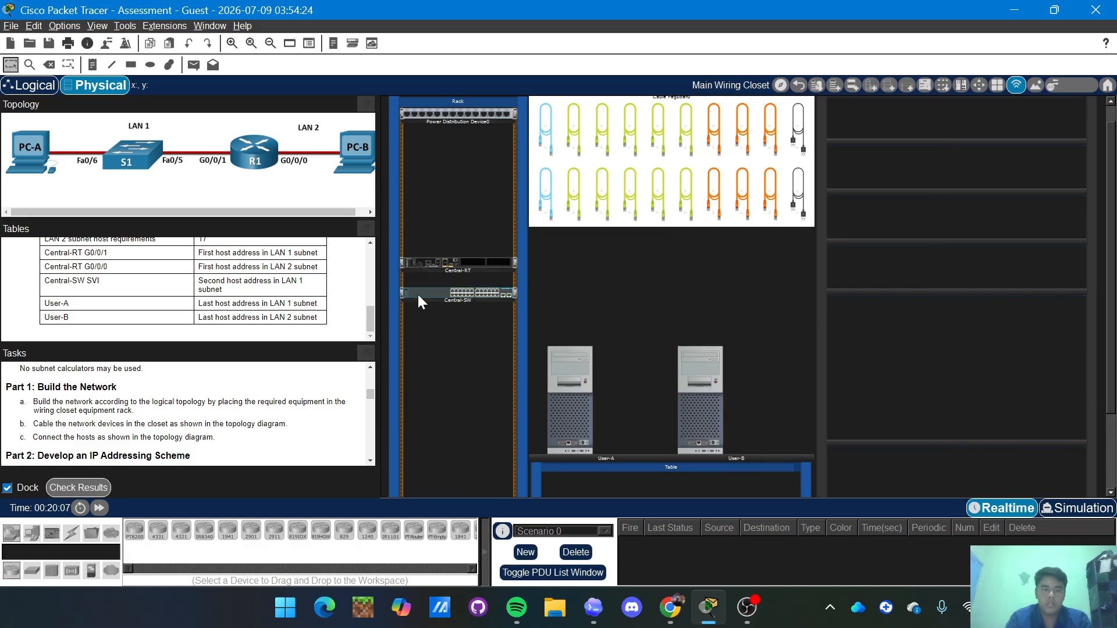
Zoom into the rack to show the installed router and switch.
click(417, 292)
scroll(636, 338, down, 2)
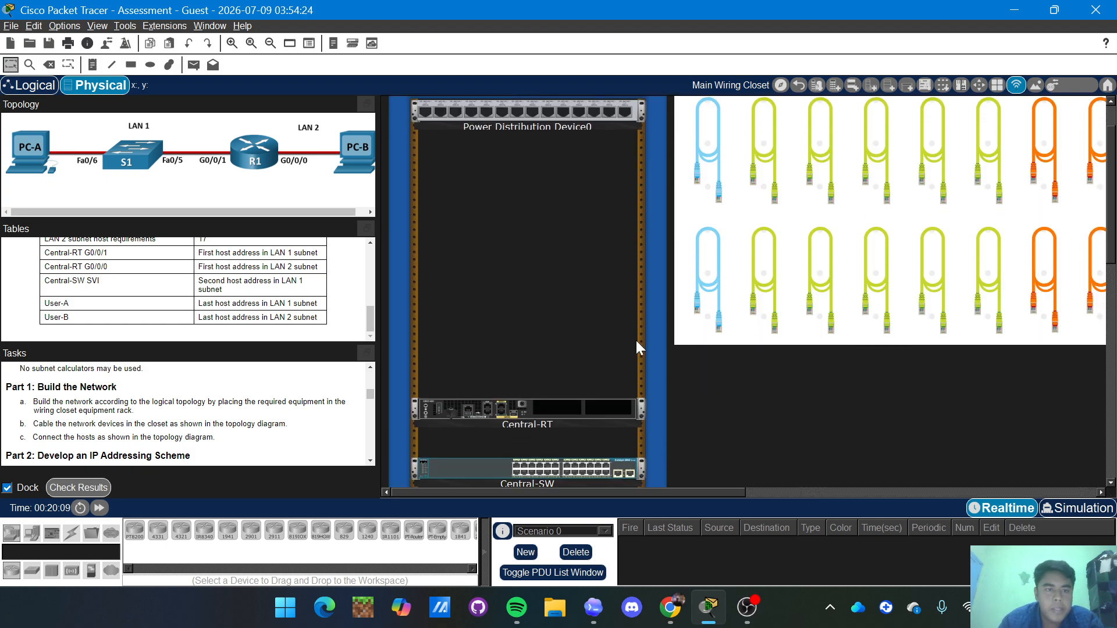
scroll(615, 337, down, 1)
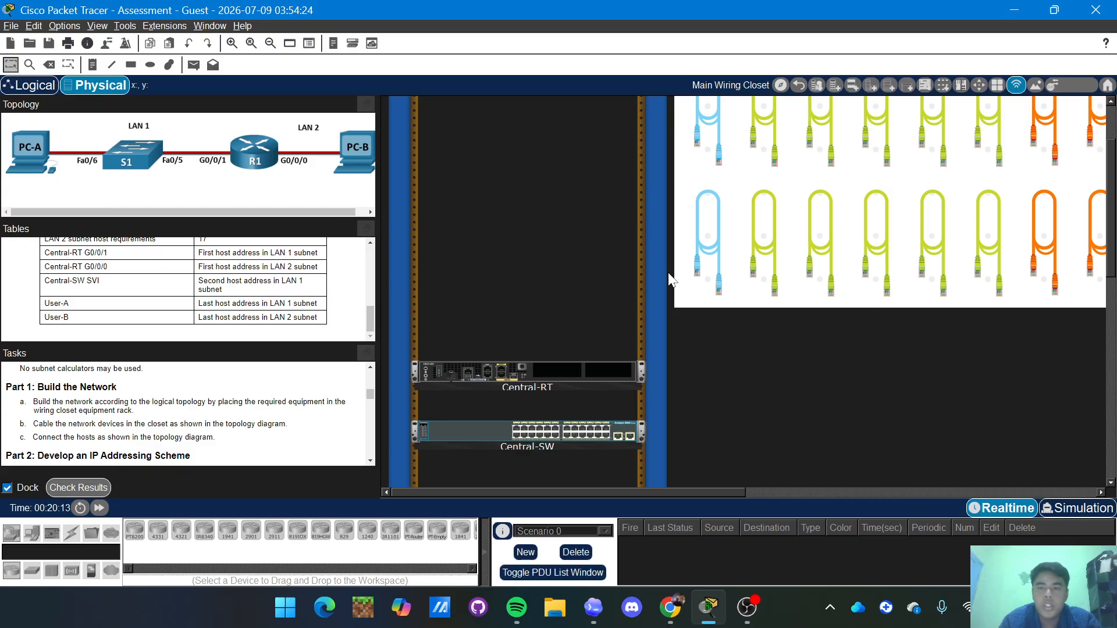
Connect a green straight-through cable from Central-SW to User-A's Ethernet port.
click(772, 247)
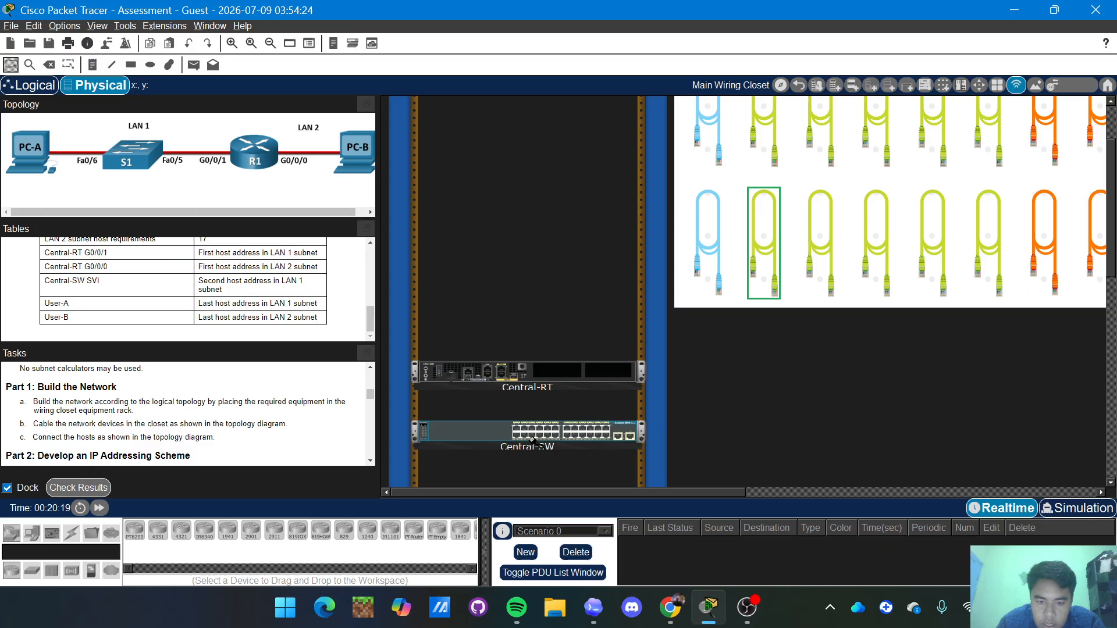
scroll(532, 436, down, 2)
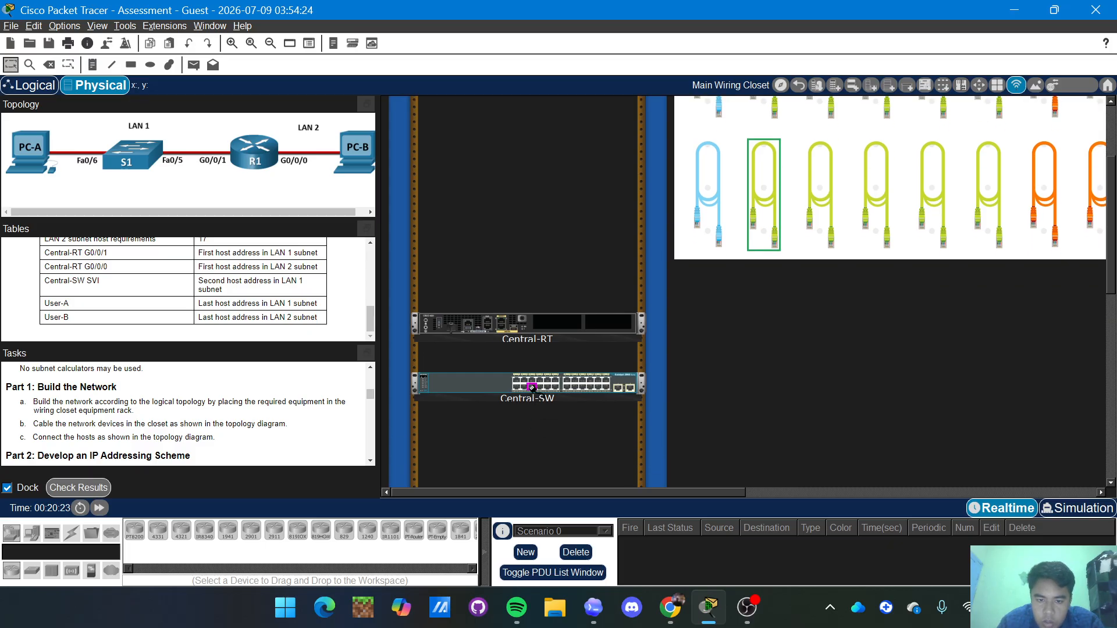
click(531, 387)
scroll(531, 387, down, 7)
scroll(531, 387, right, 4)
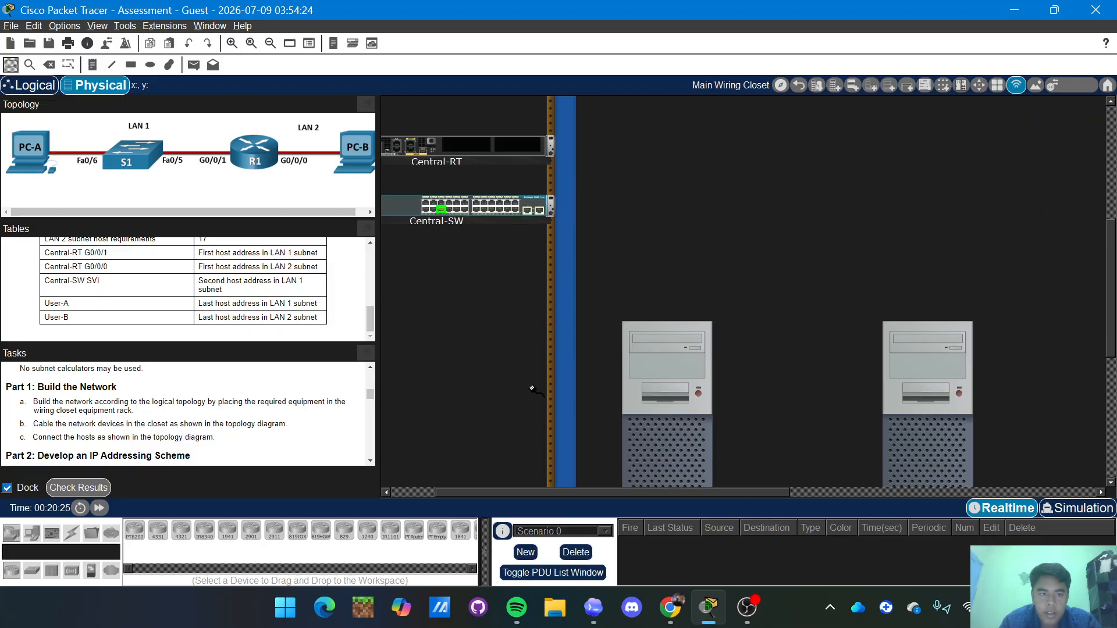
scroll(744, 431, down, 3)
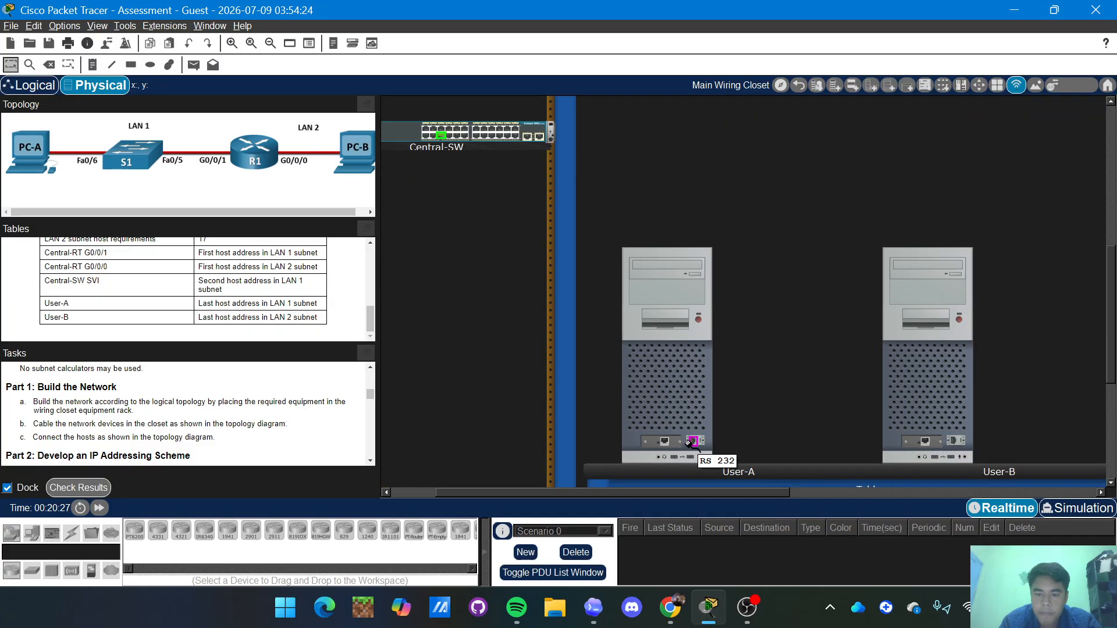
click(664, 442)
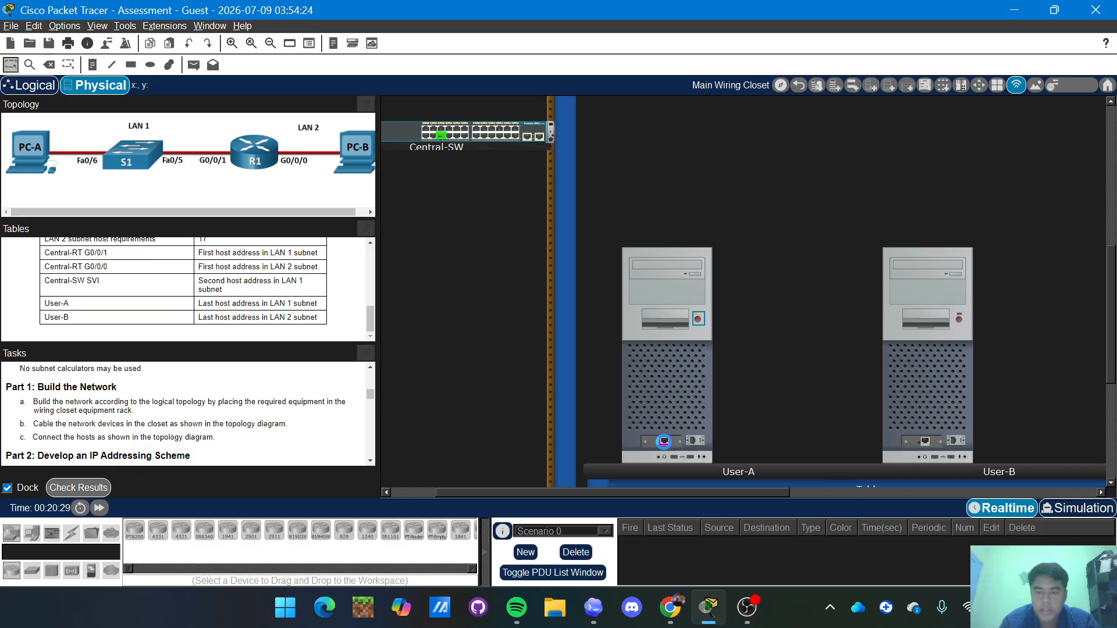
scroll(664, 442, up, 8)
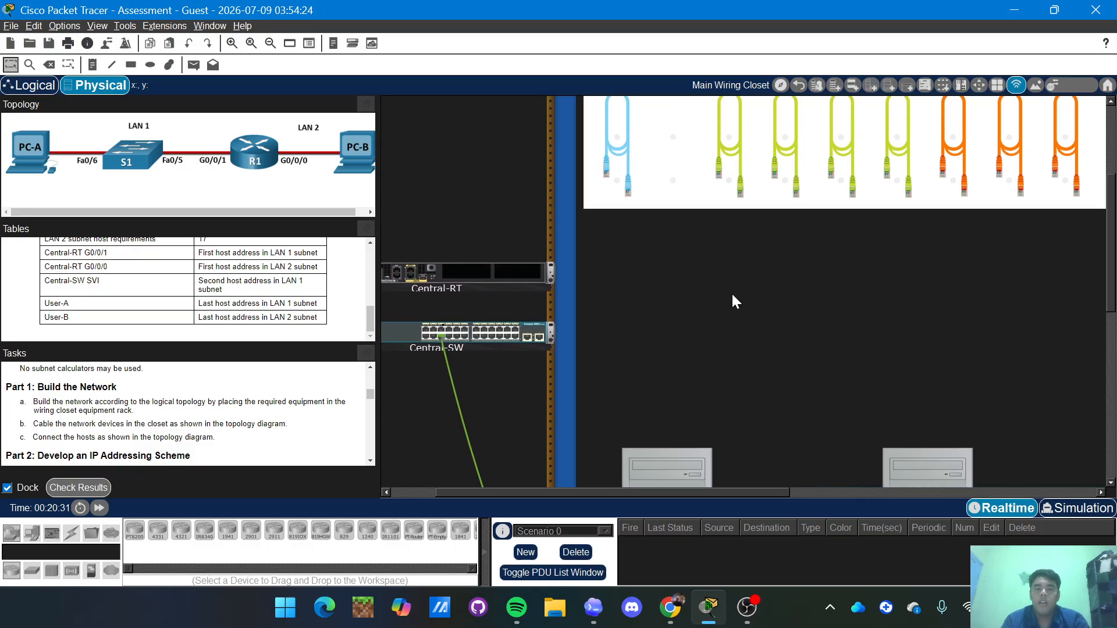
Link Central-SW port FastEthernet0/5 to Central-RT with a second straight-through cable.
click(729, 156)
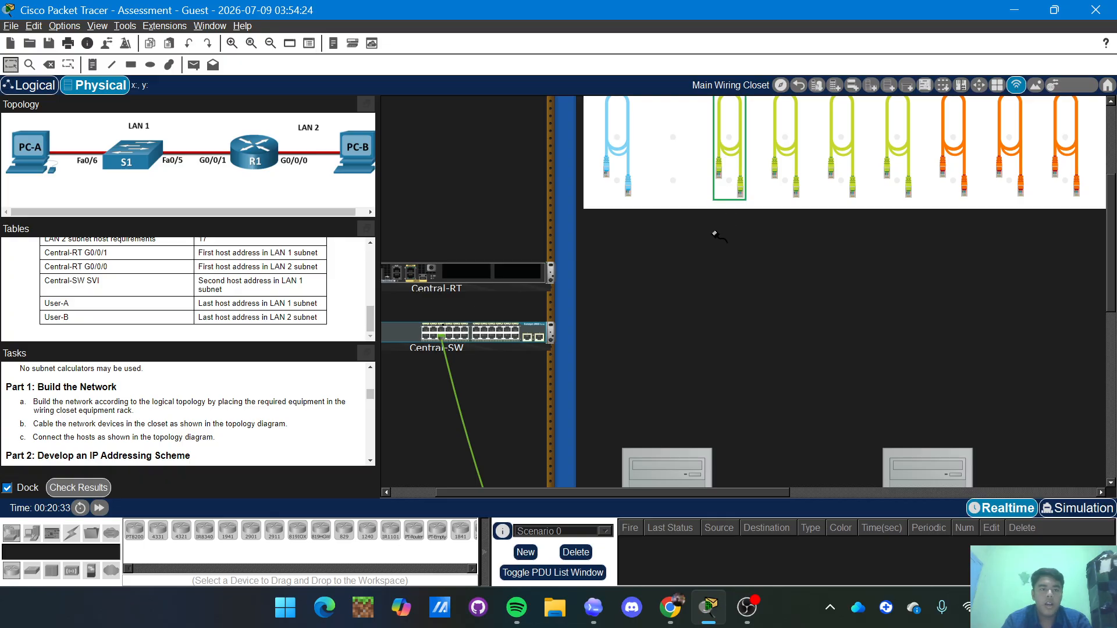
scroll(714, 235, down, 2)
scroll(640, 252, left, 2)
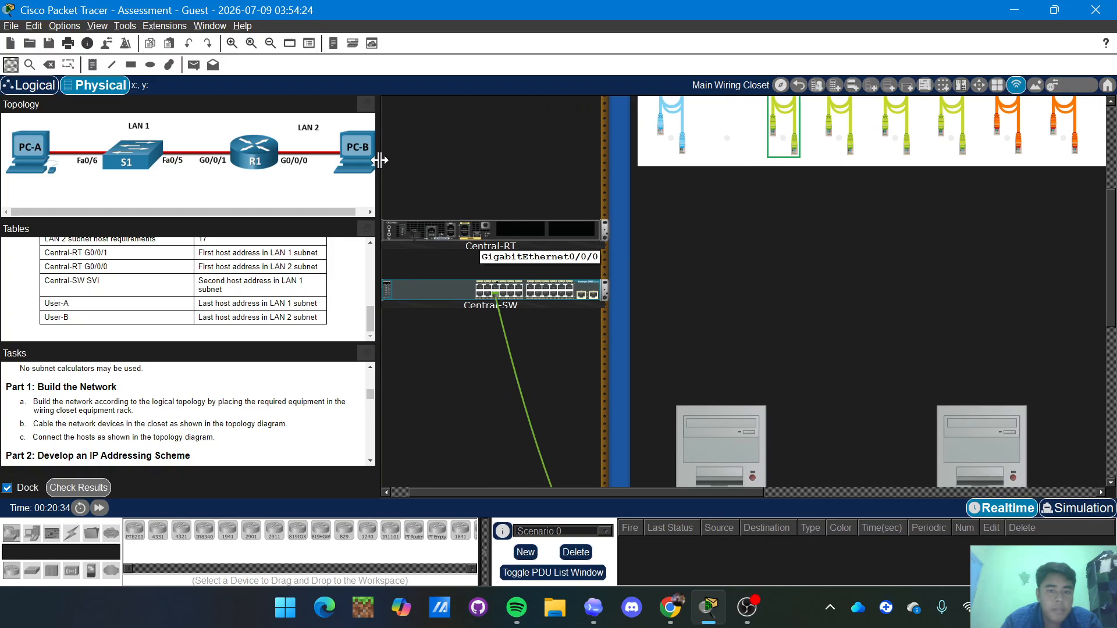
click(495, 288)
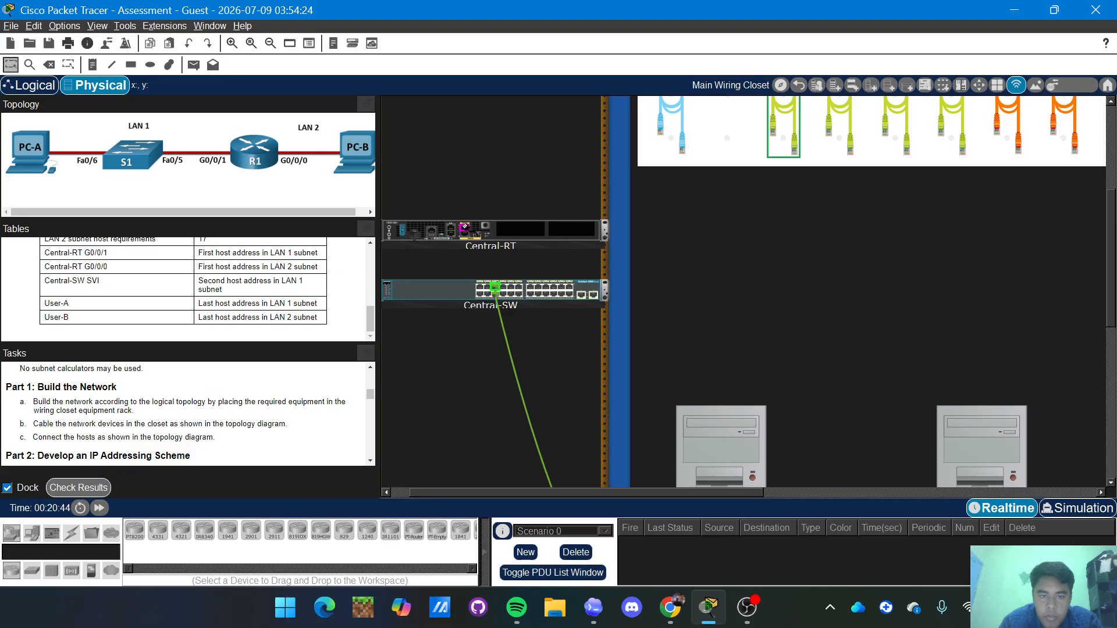
click(467, 231)
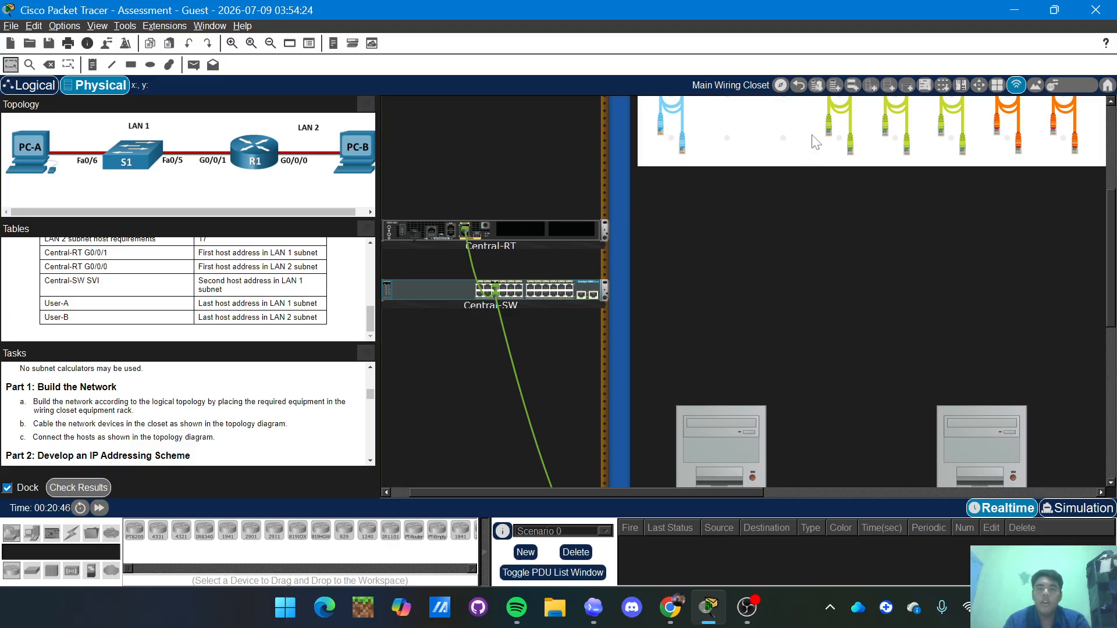
Cable Central-RT GigabitEthernet0/0/0 to User-B's Ethernet port.
click(843, 136)
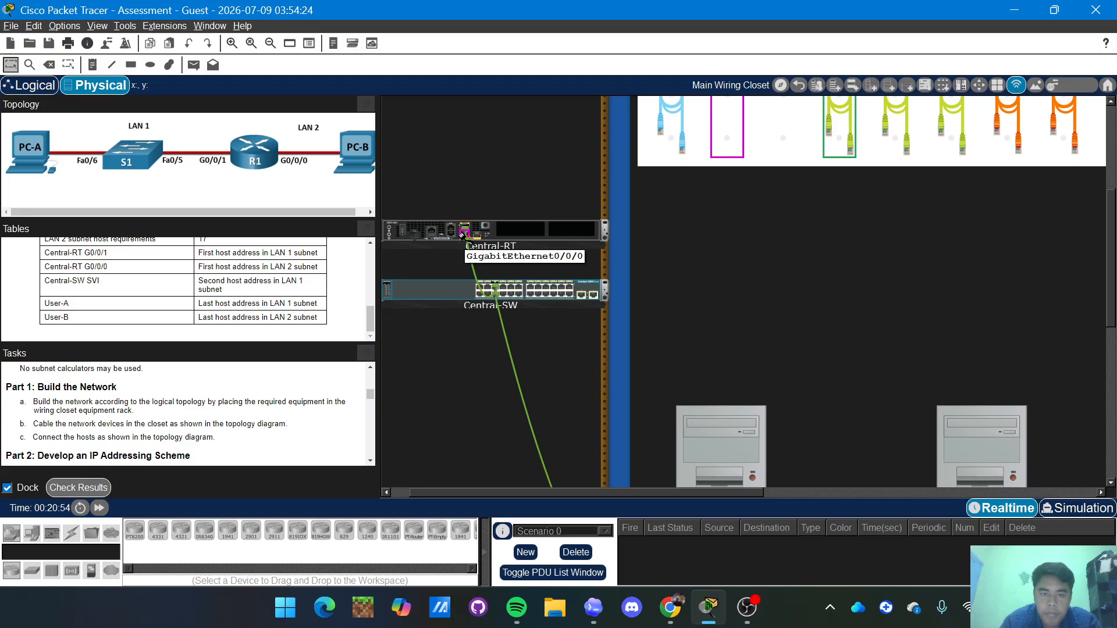
click(464, 233)
scroll(744, 281, down, 5)
scroll(745, 281, right, 3)
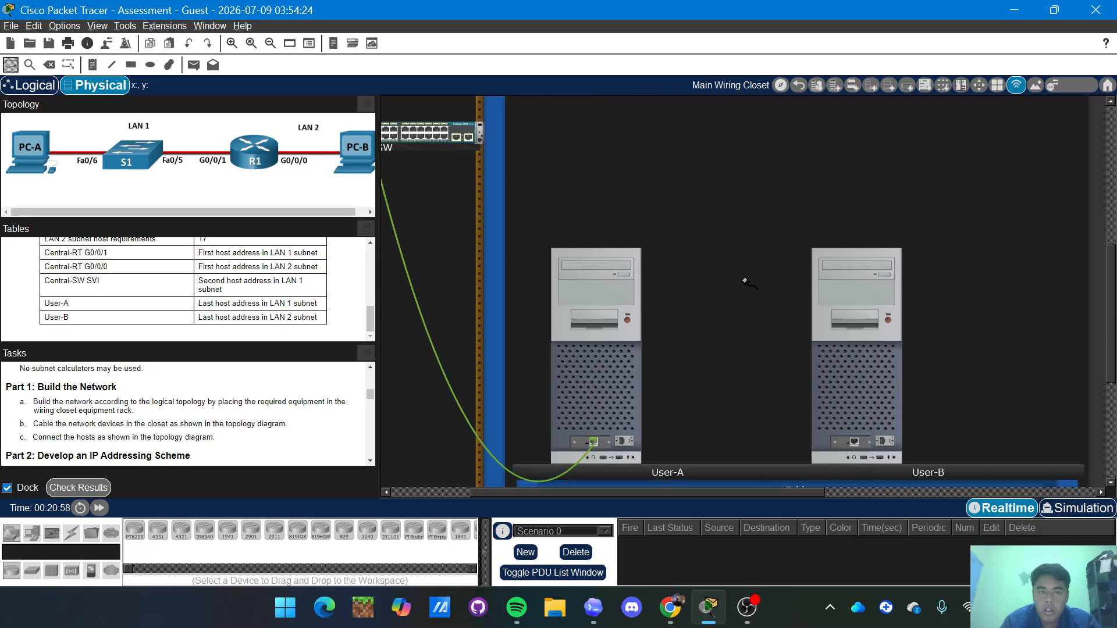
scroll(745, 281, down, 2)
scroll(745, 281, right, 3)
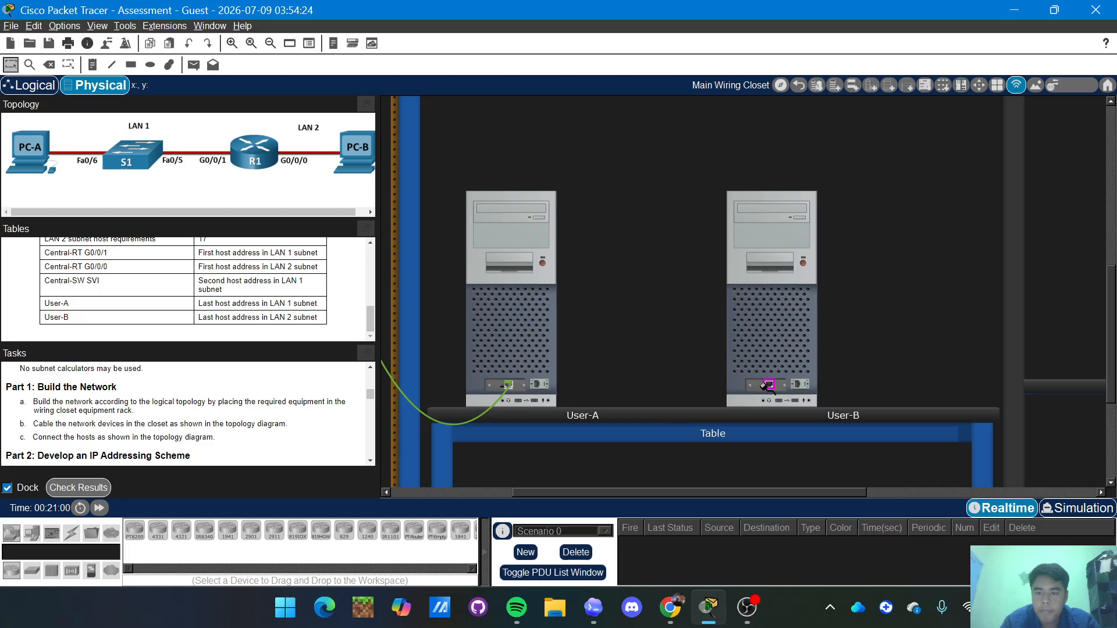
click(767, 385)
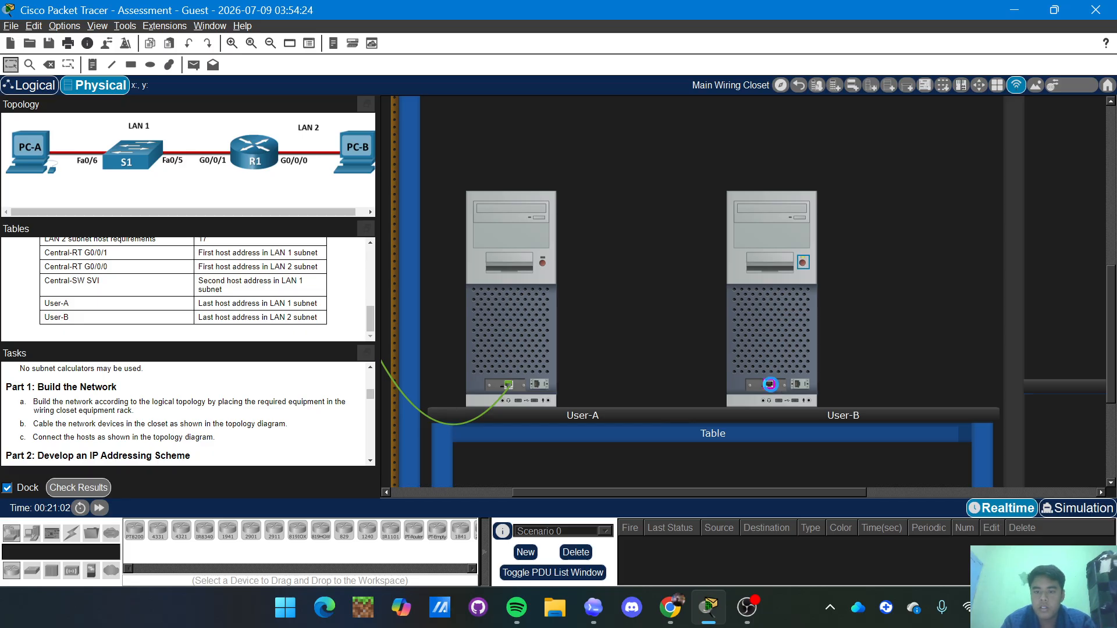
scroll(770, 385, up, 5)
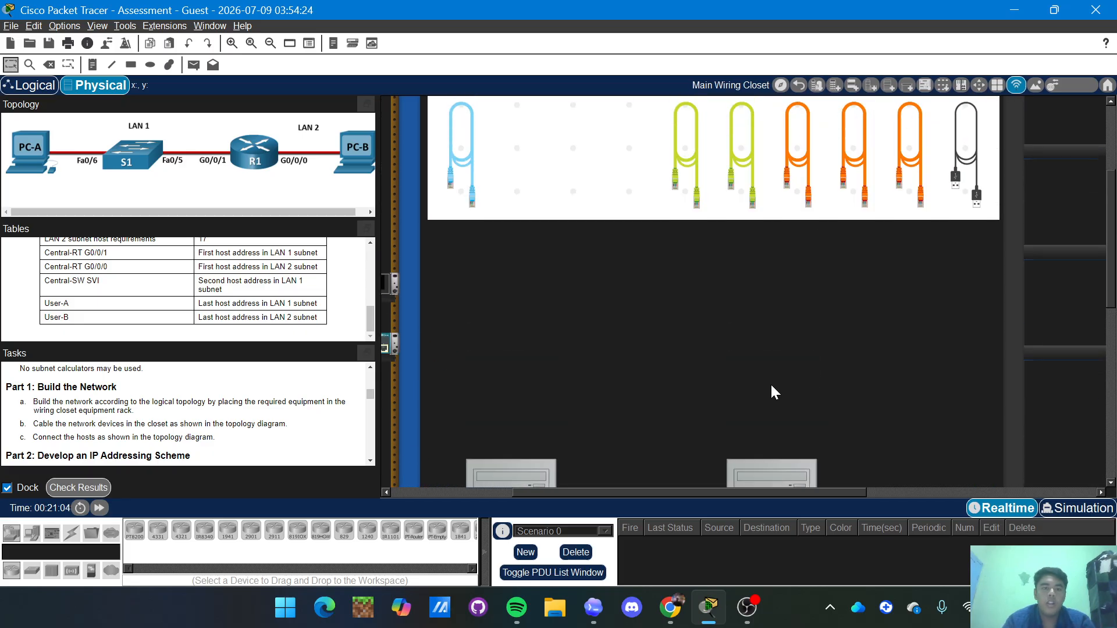
scroll(772, 387, up, 3)
Plug a blue console cable into Central-RT's Console port.
scroll(977, 262, left, 5)
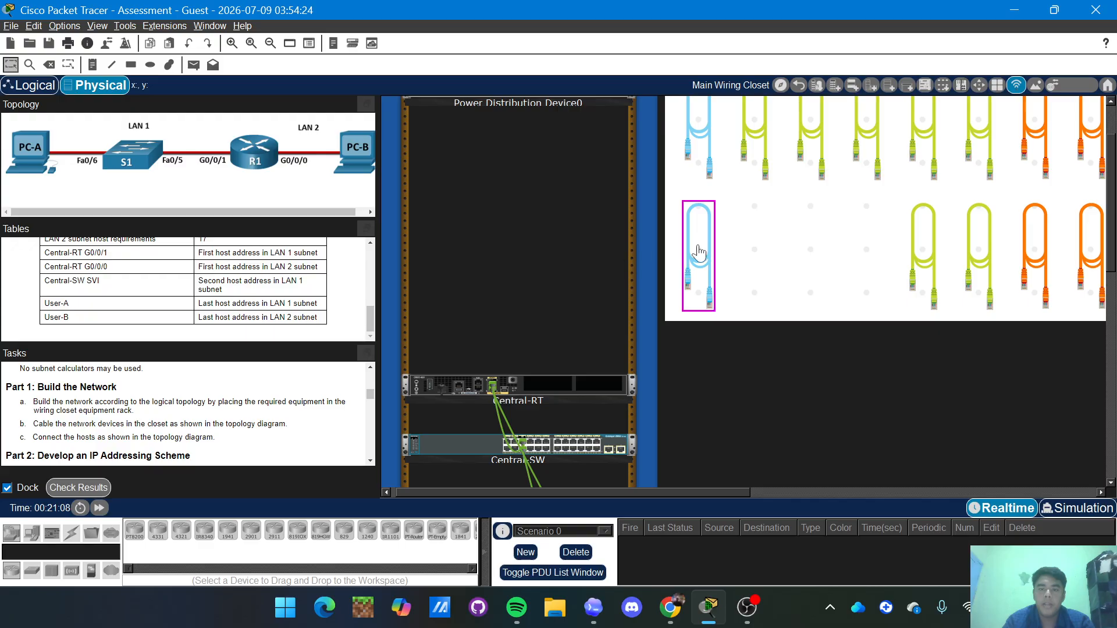
click(698, 252)
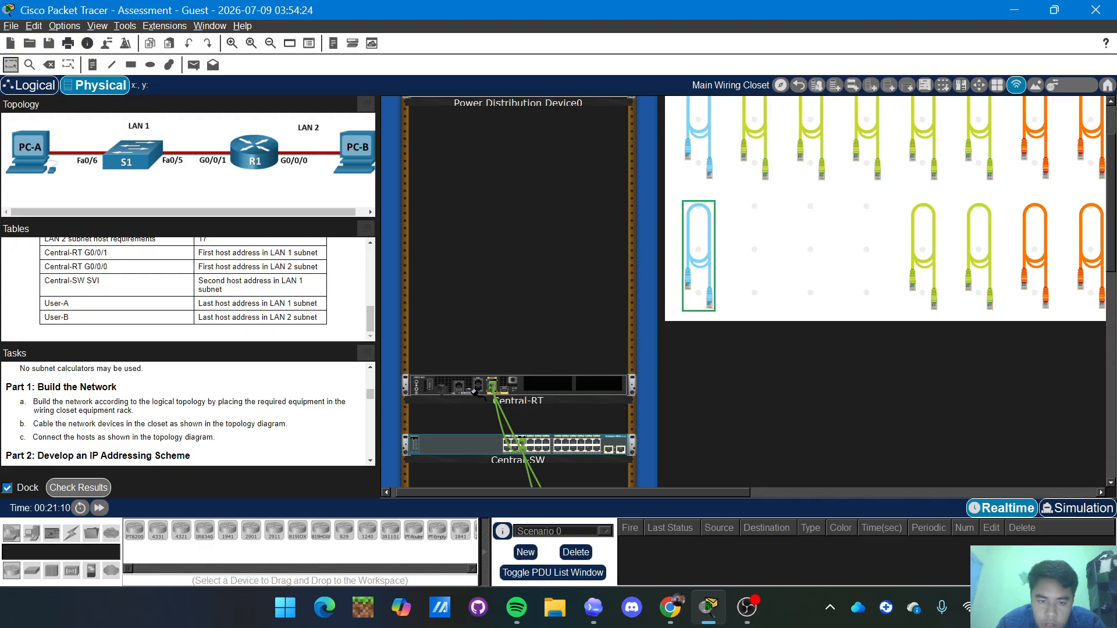
click(478, 384)
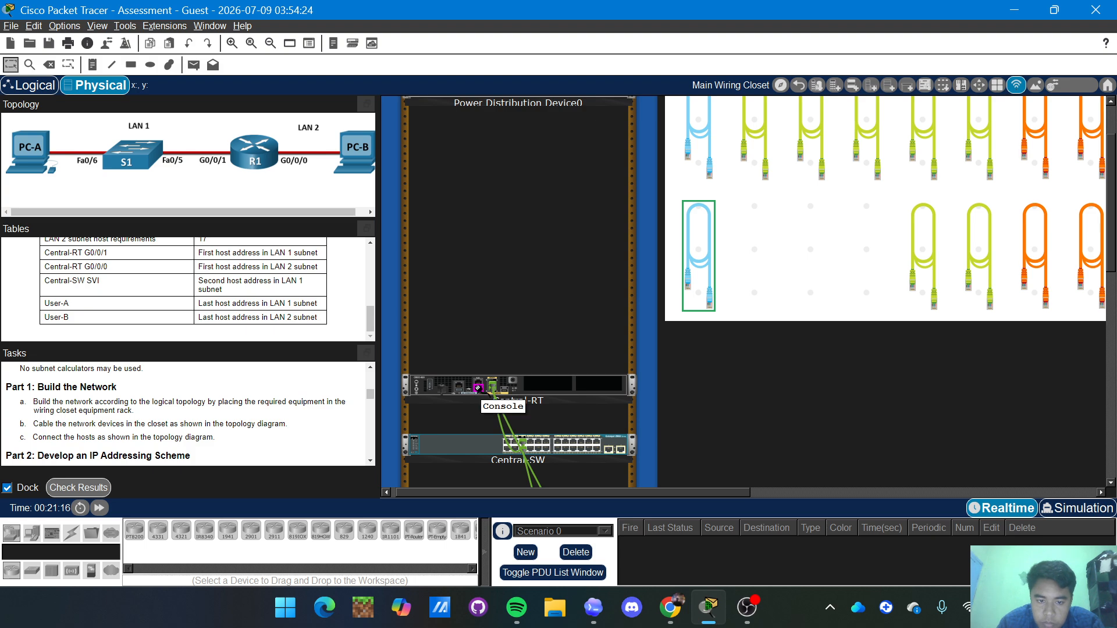
click(478, 384)
scroll(679, 394, down, 1)
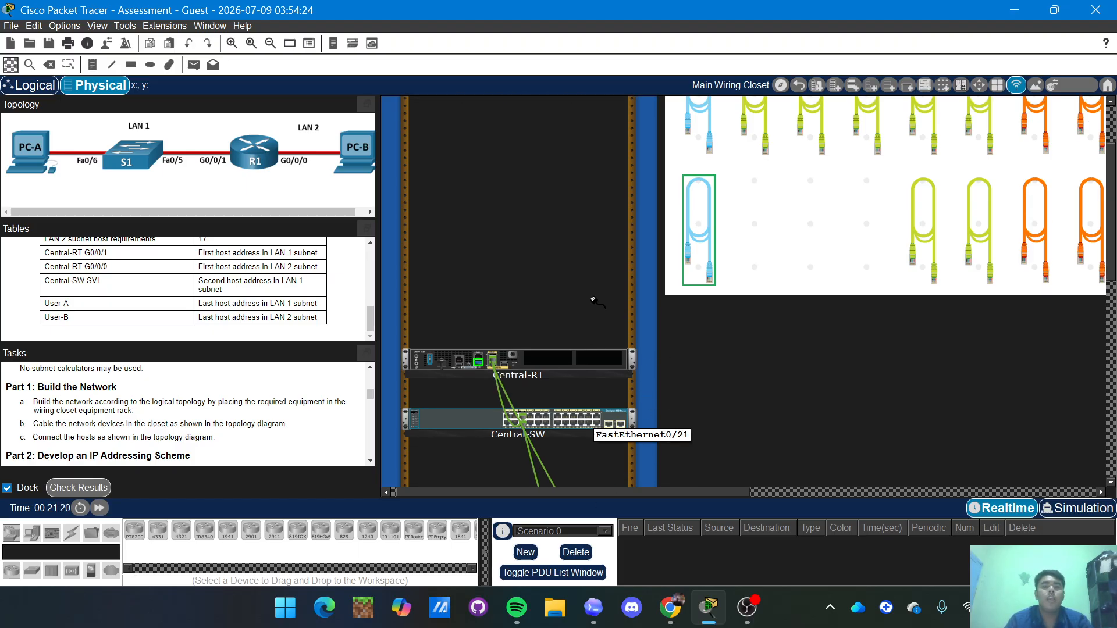
scroll(594, 296, down, 3)
scroll(595, 297, down, 6)
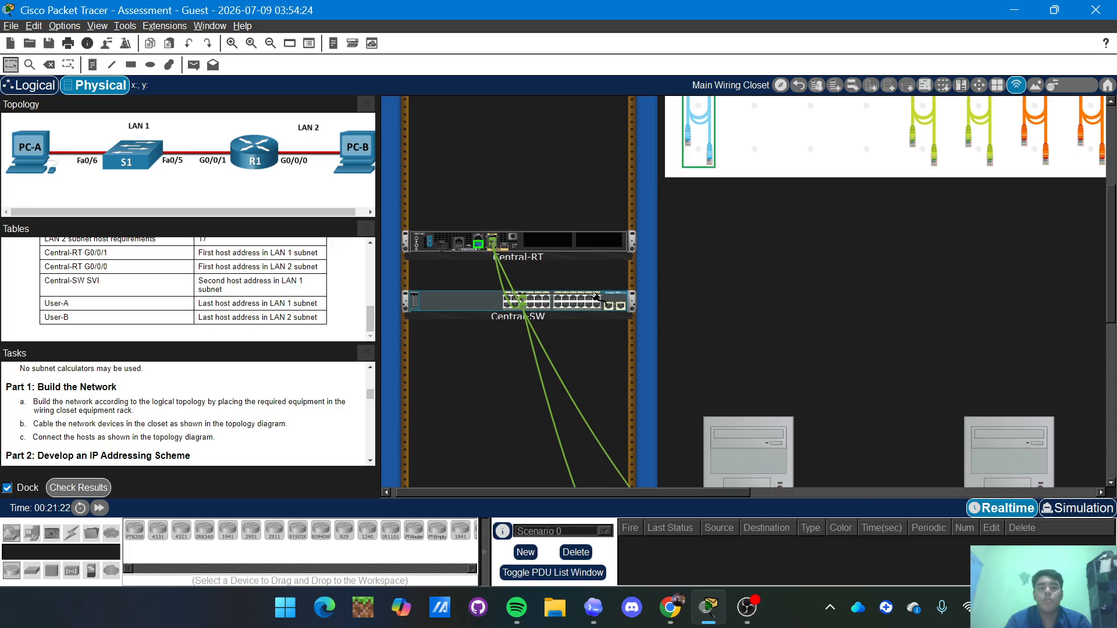
scroll(594, 297, down, 3)
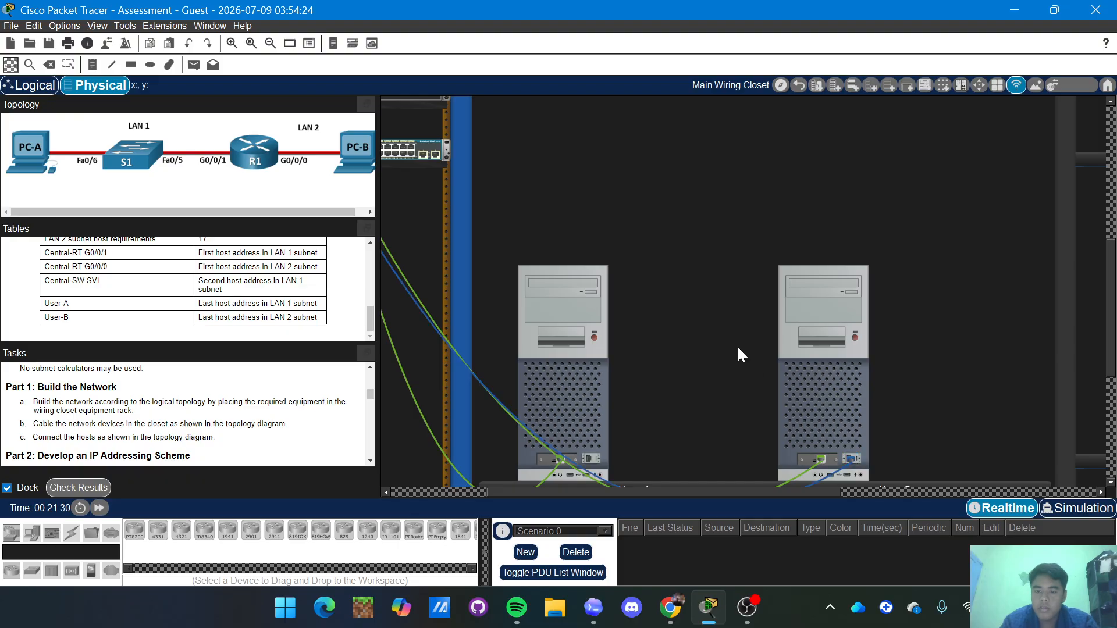
scroll(738, 346, up, 5)
scroll(738, 345, left, 1)
scroll(738, 345, down, 2)
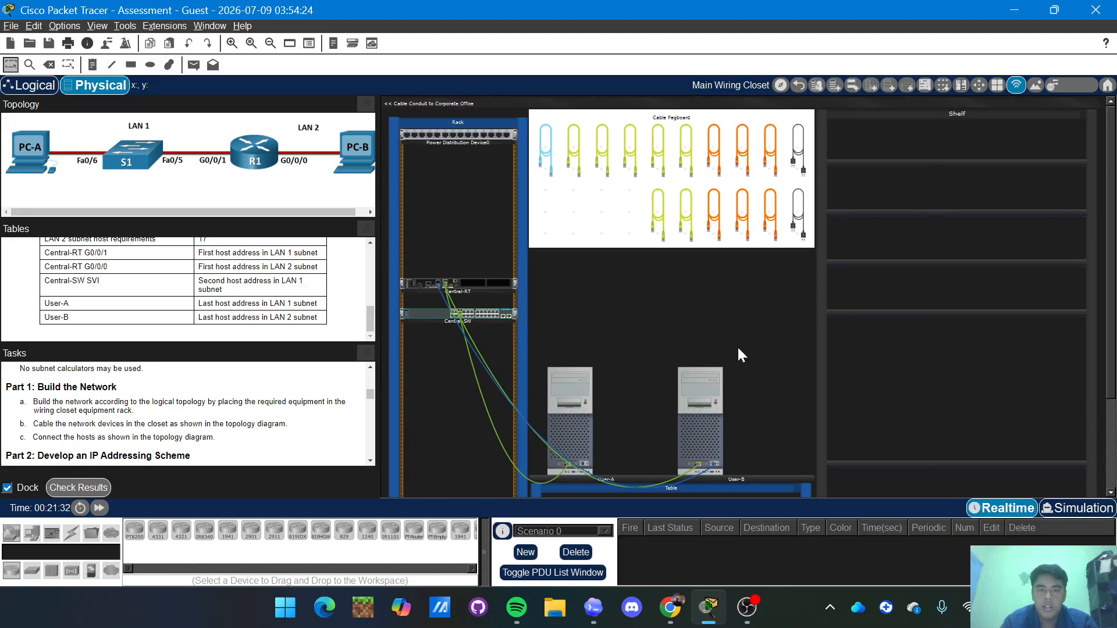
Pick up a second light blue console cable and bring the rack into view.
click(546, 153)
scroll(438, 356, up, 2)
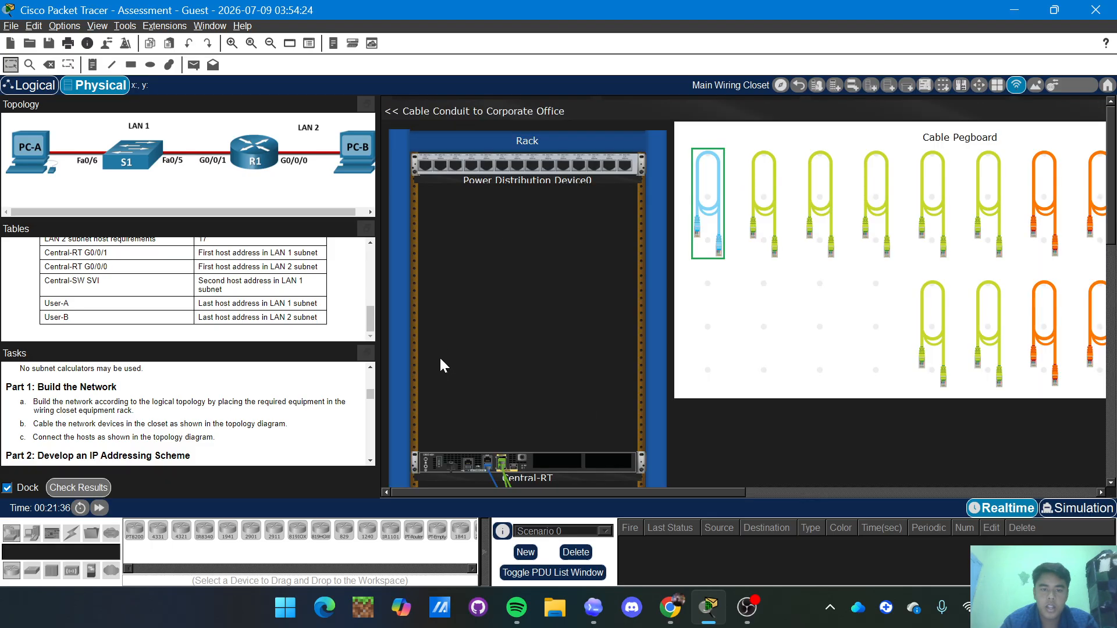
scroll(476, 362, down, 3)
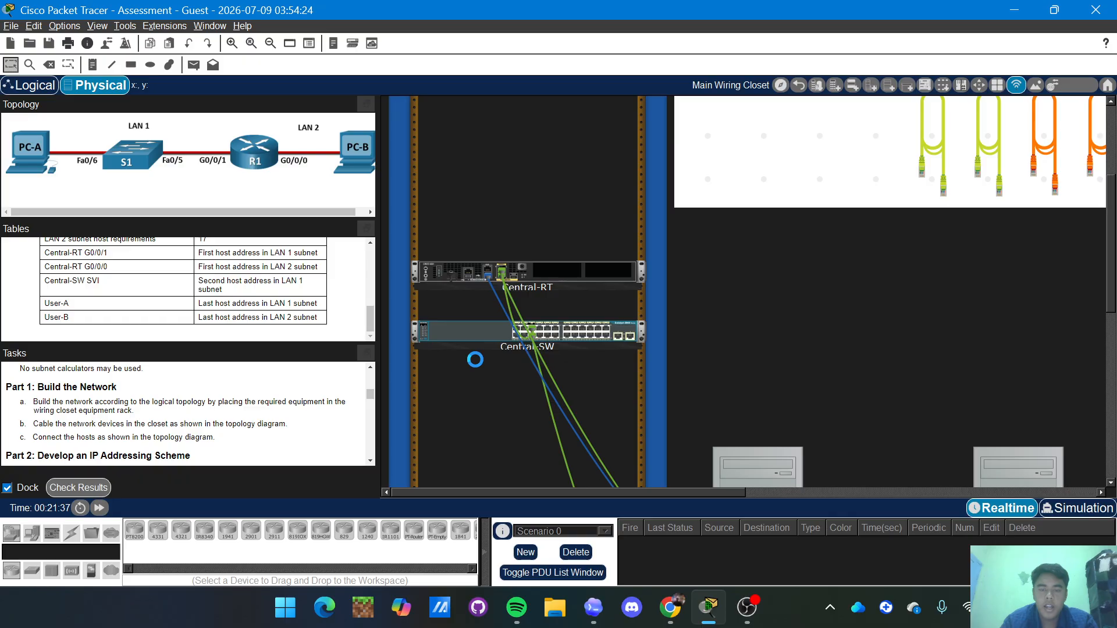
scroll(476, 359, up, 1)
scroll(475, 359, down, 5)
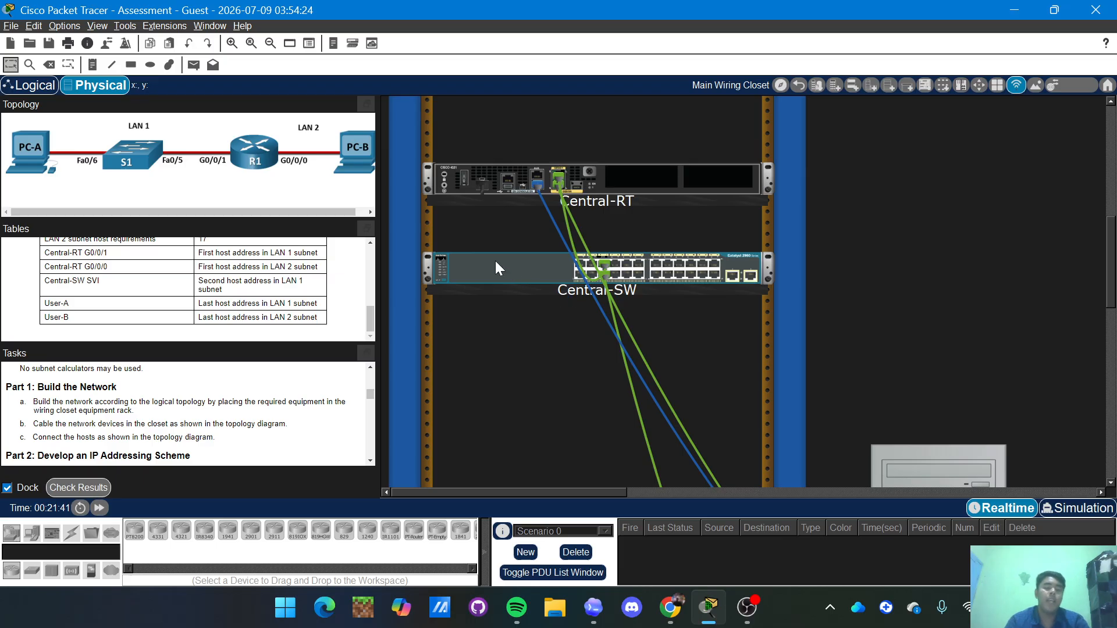
Inspect Central-SW's rear panel and plug the console cable into its Console port.
right_click(516, 266)
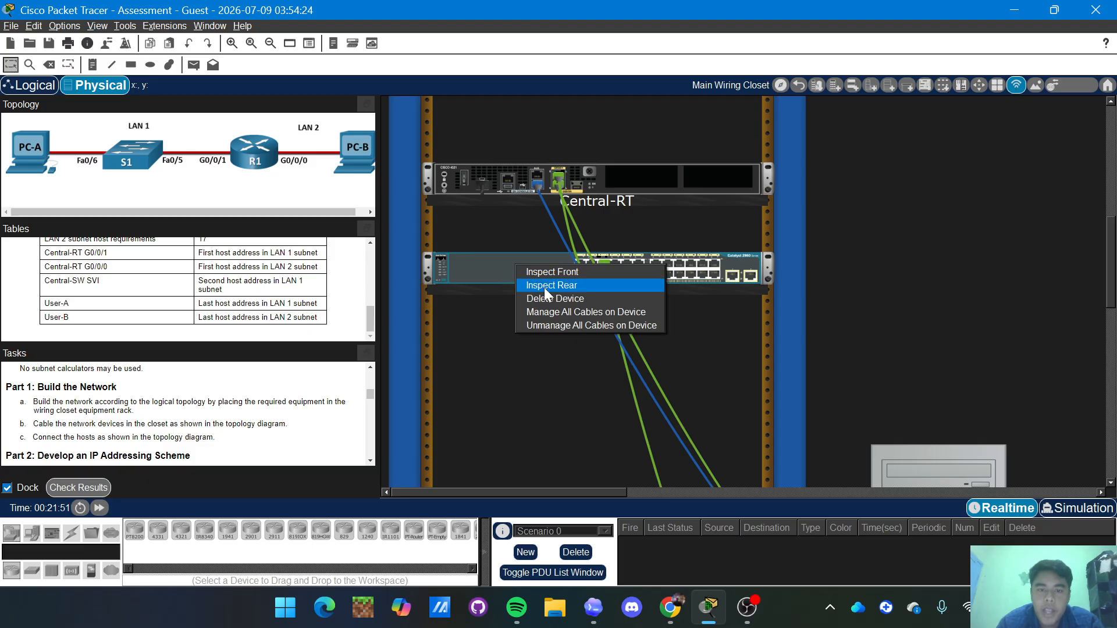
click(576, 287)
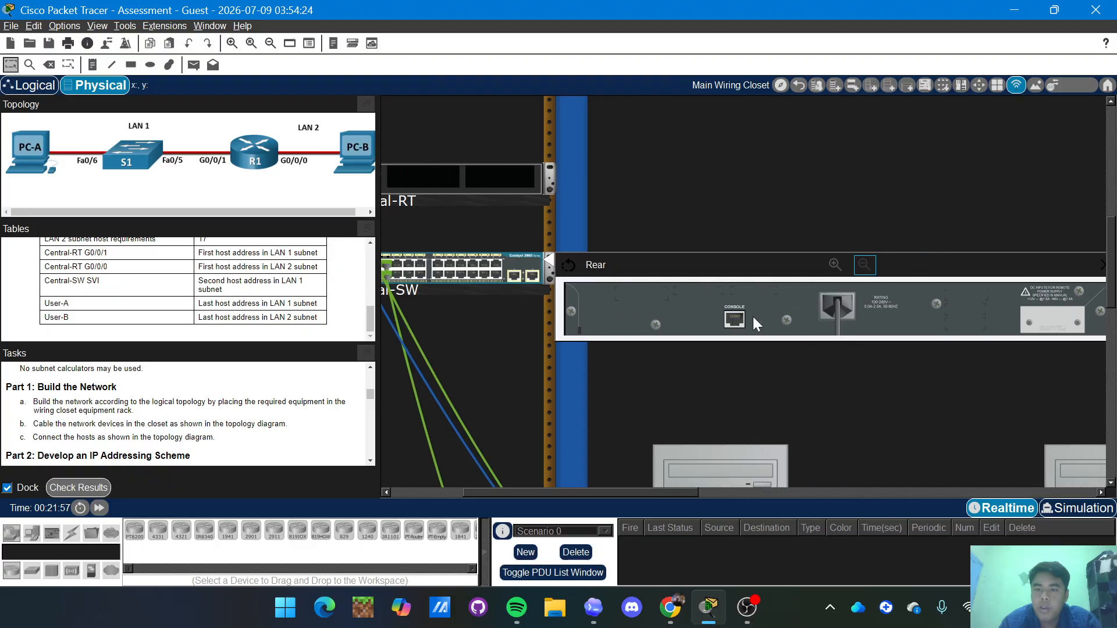
scroll(752, 316, right, 2)
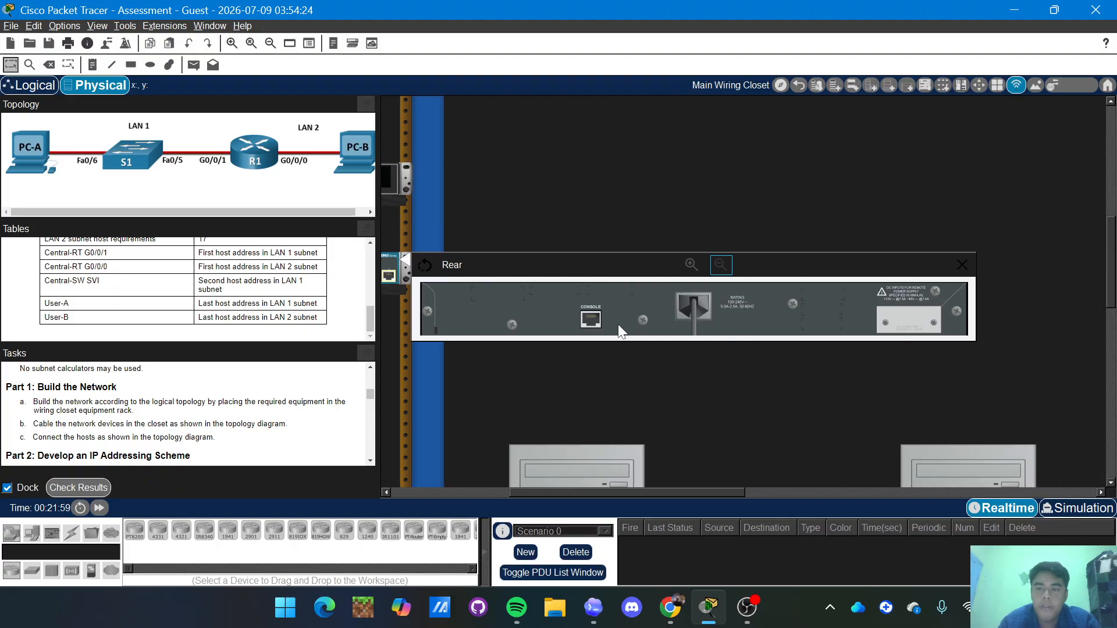
scroll(619, 326, right, 2)
scroll(519, 337, left, 2)
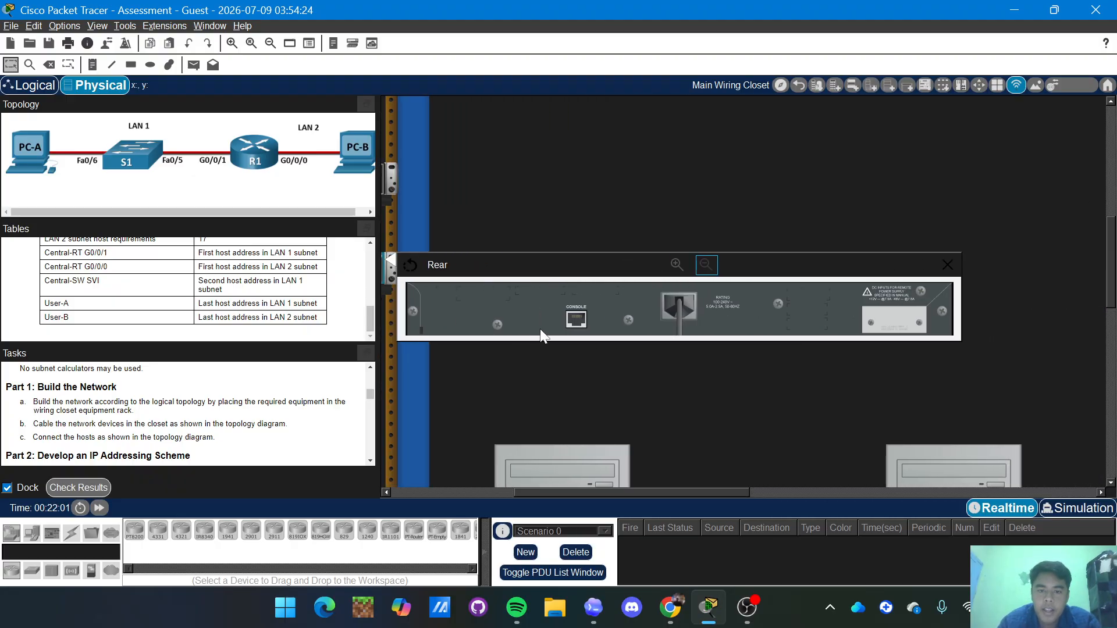
click(575, 319)
scroll(571, 314, down, 3)
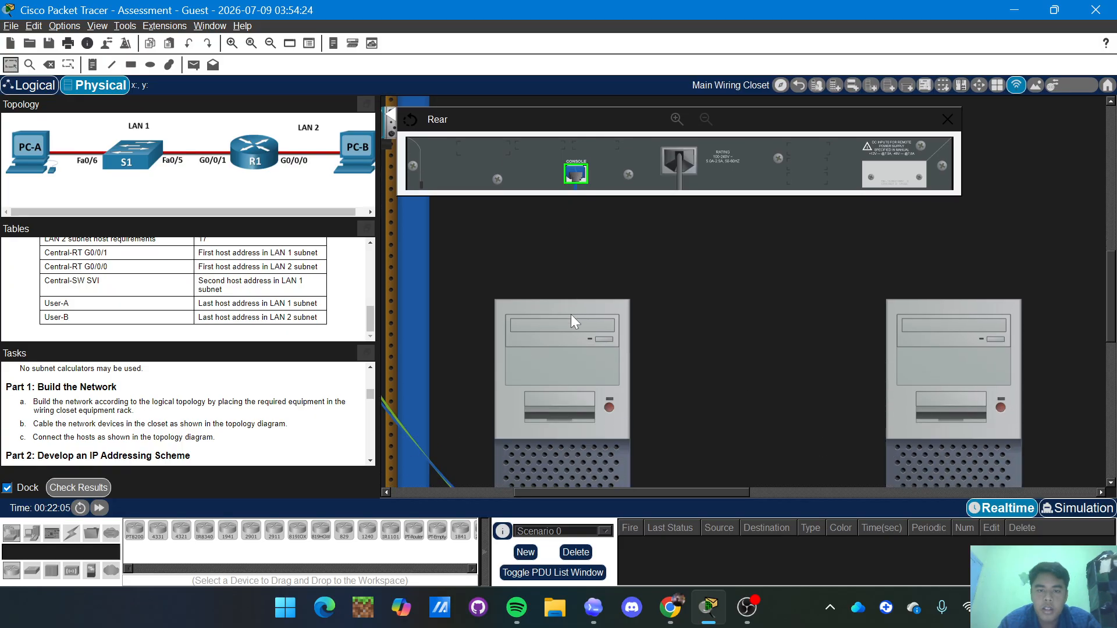
scroll(570, 314, down, 3)
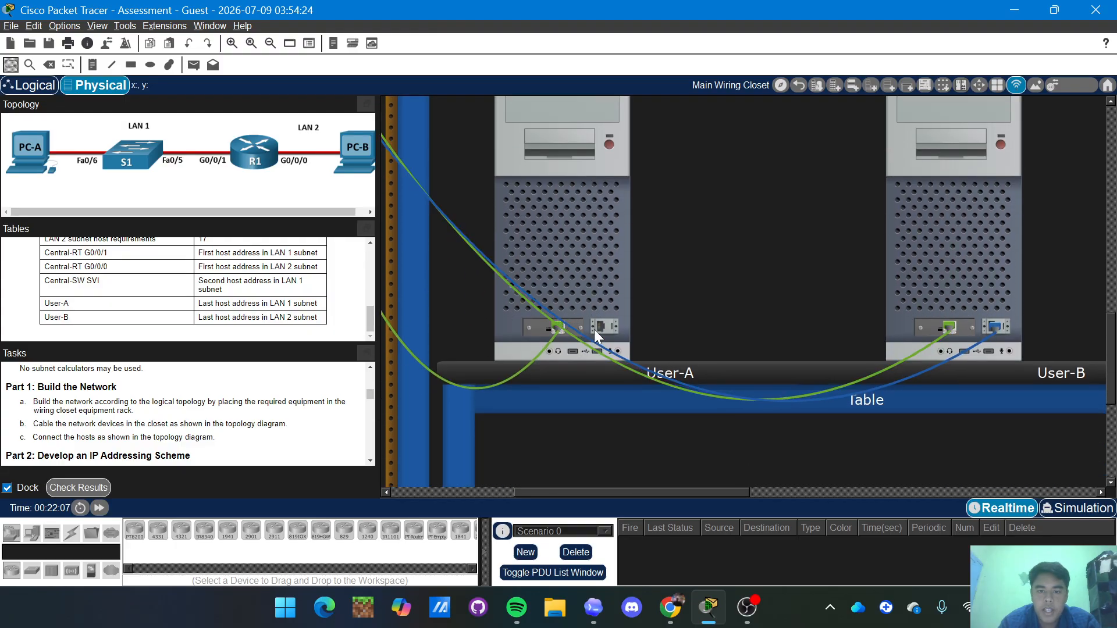
Attach the console cable to User-A's RS 232 port and power on User-A and User-B.
click(599, 324)
click(610, 144)
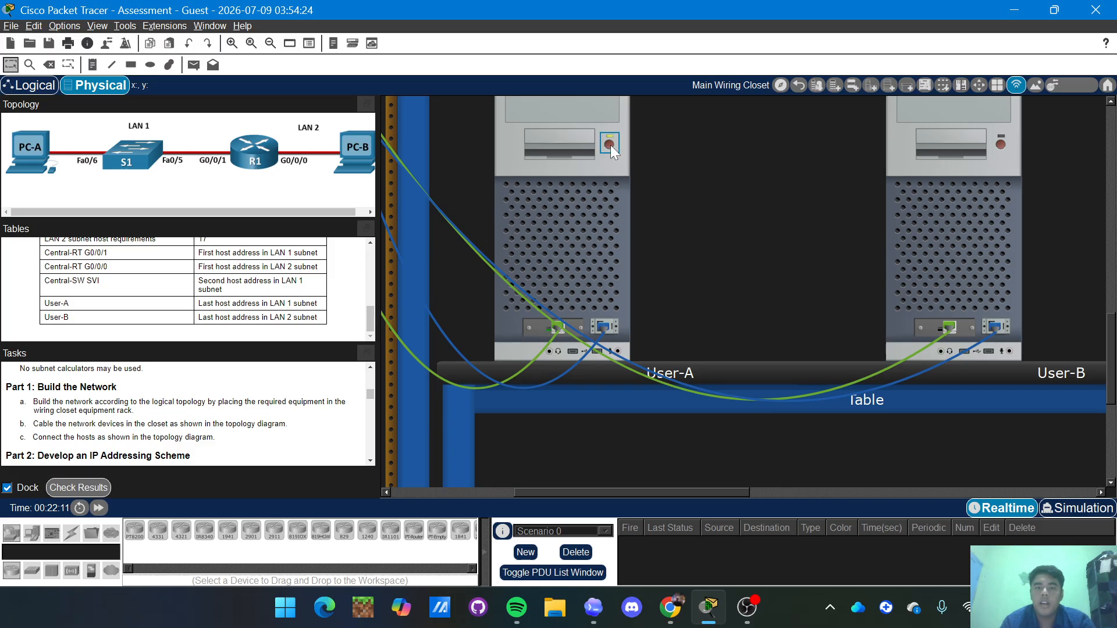
scroll(648, 197, right, 1)
scroll(650, 199, right, 2)
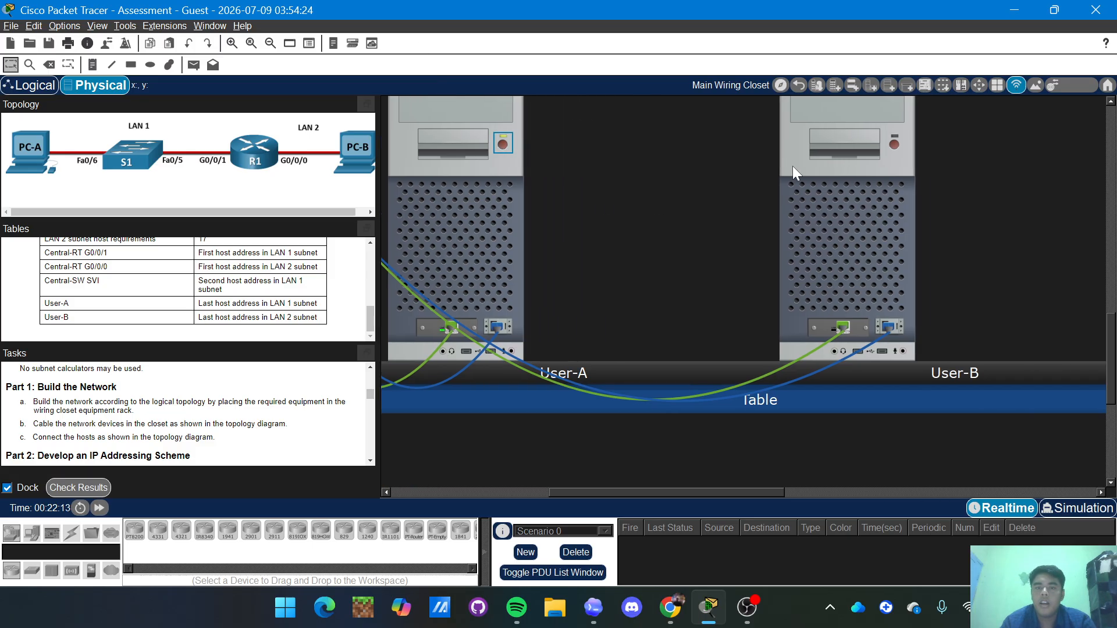
click(894, 145)
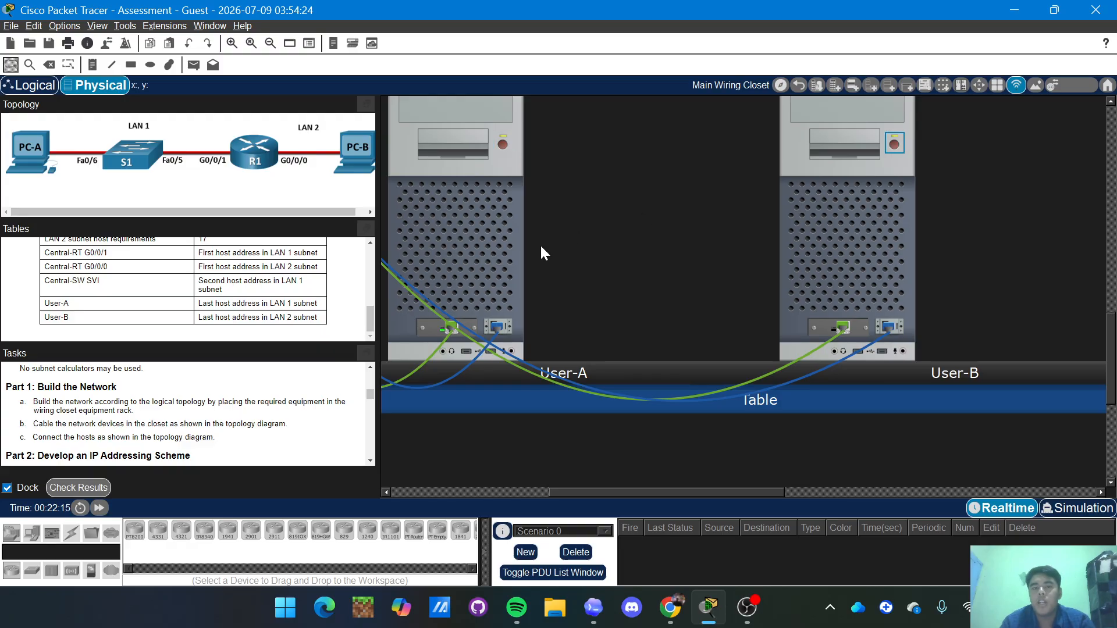
Open and close User-A's window, then open User-B's desktop.
scroll(540, 245, left, 10)
scroll(579, 312, up, 5)
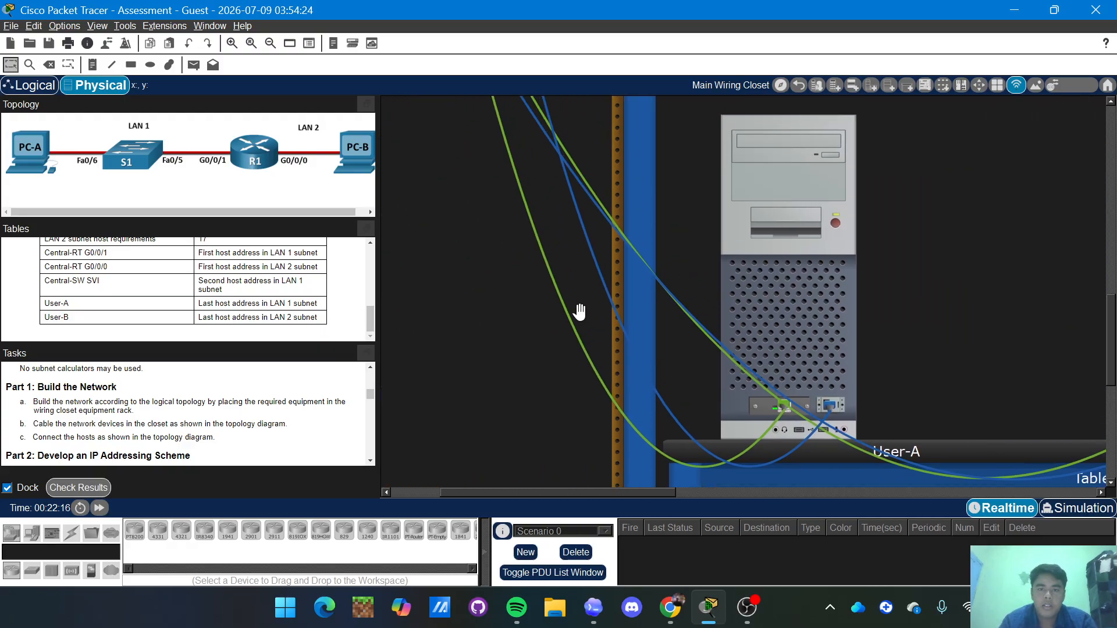
scroll(579, 313, left, 5)
scroll(579, 312, up, 8)
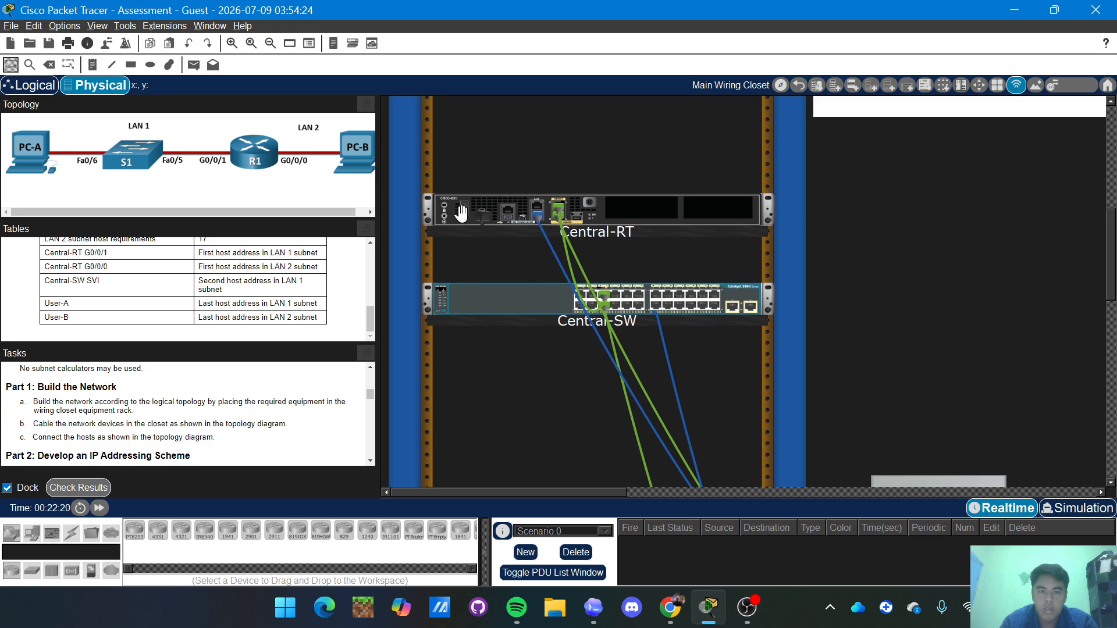
scroll(557, 236, down, 3)
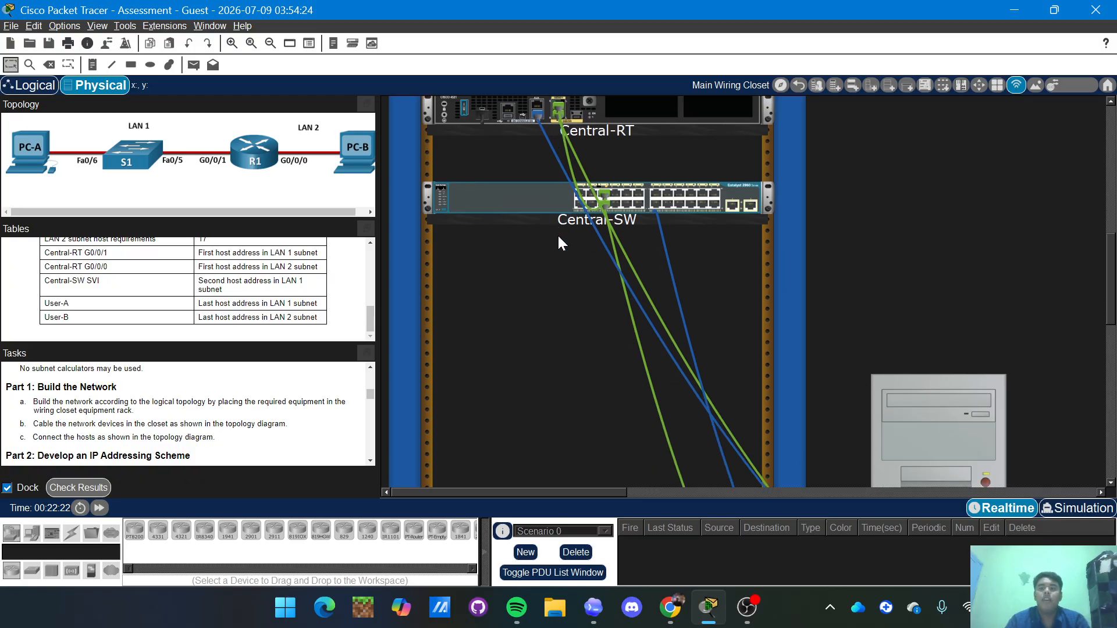
scroll(557, 235, right, 2)
scroll(557, 236, right, 5)
scroll(557, 235, down, 3)
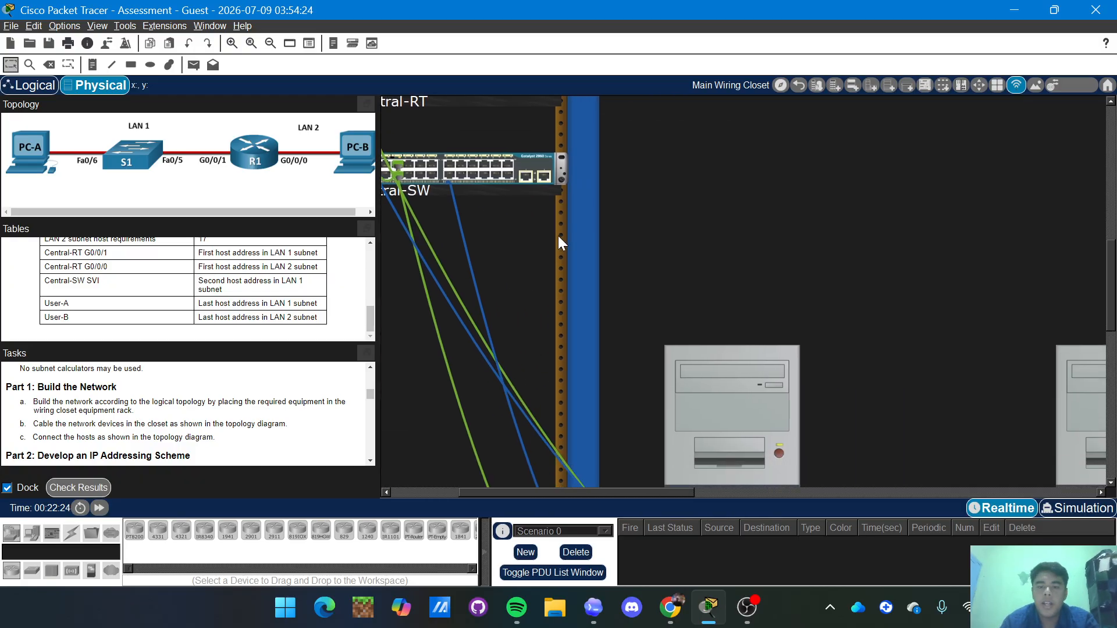
scroll(600, 251, down, 3)
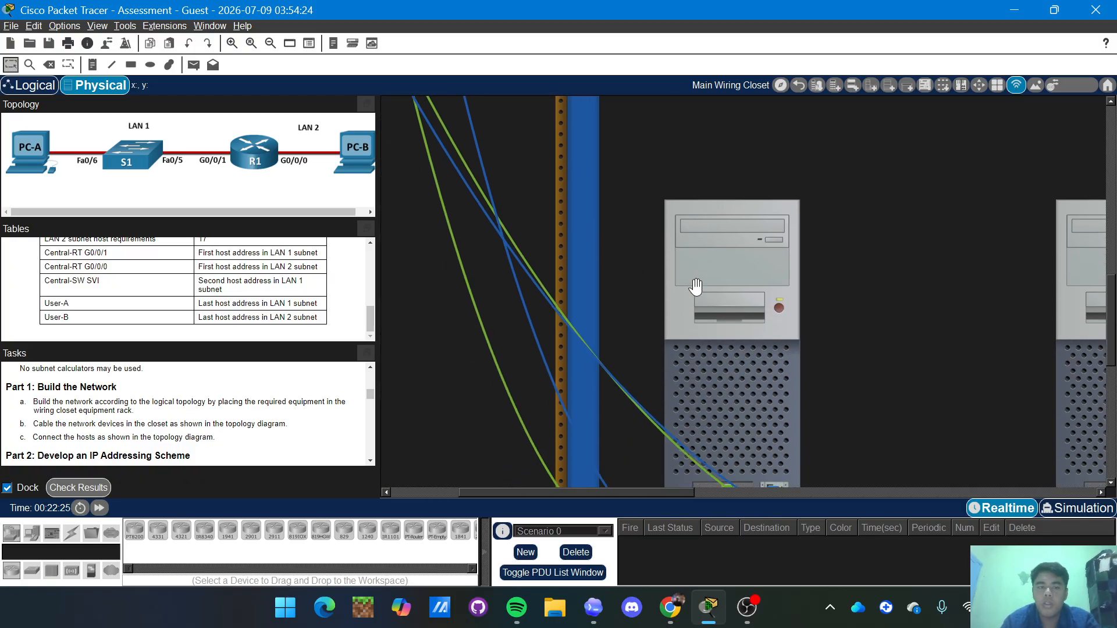
click(730, 377)
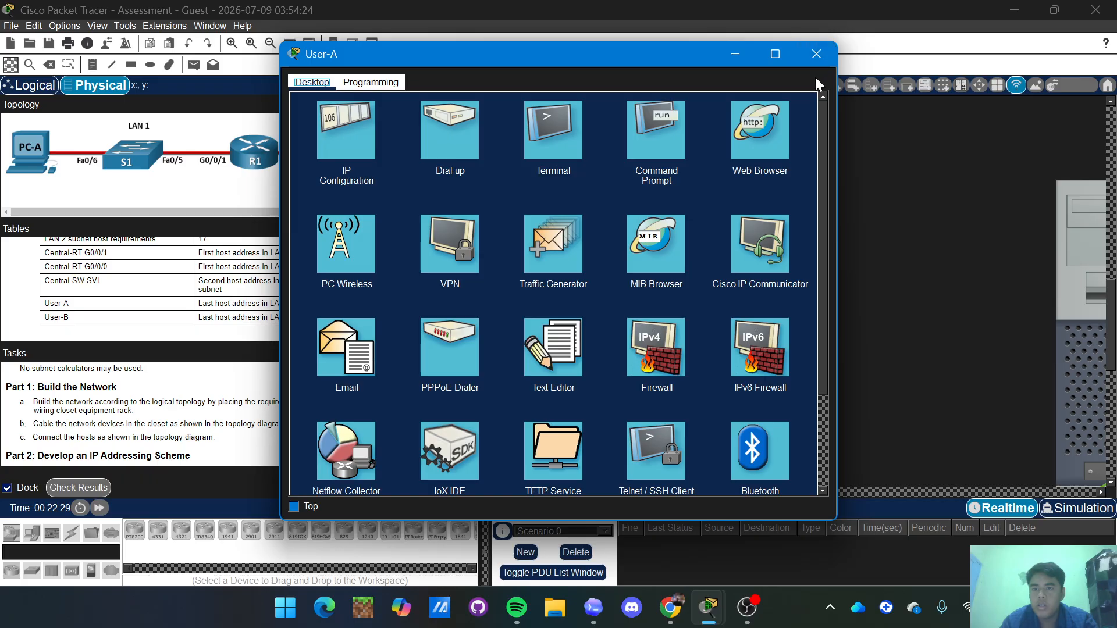
click(816, 55)
scroll(847, 145, right, 5)
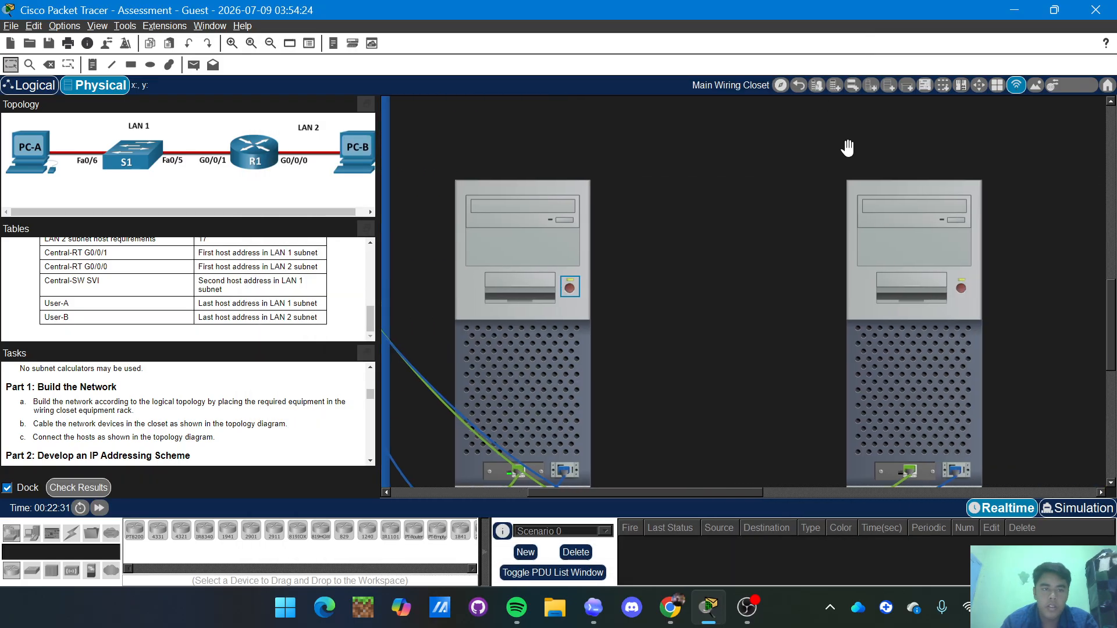
scroll(848, 145, right, 2)
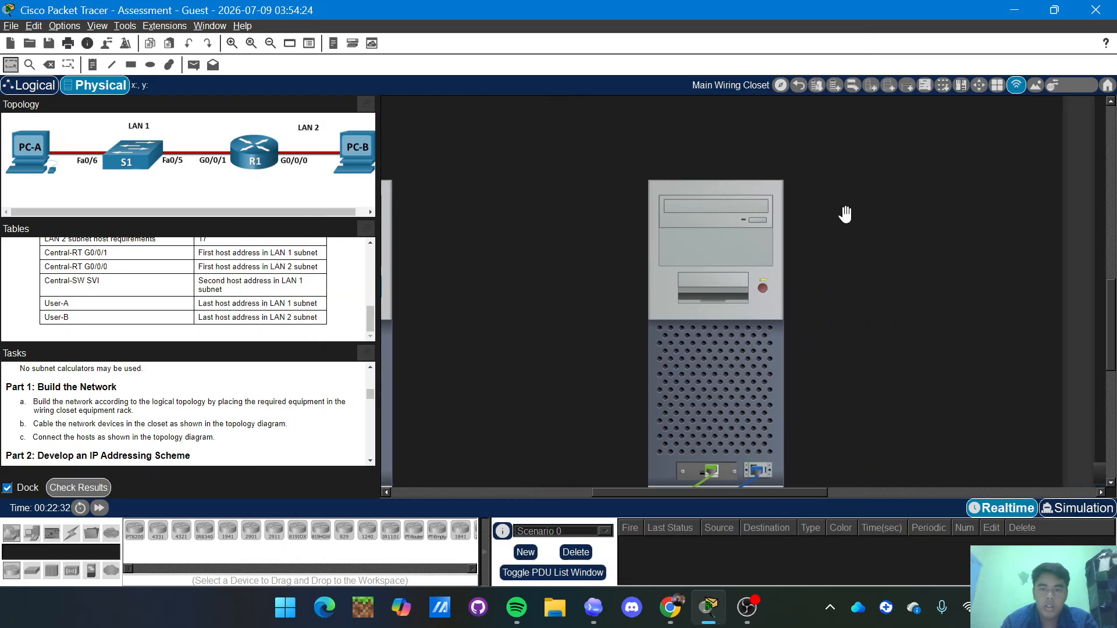
click(672, 247)
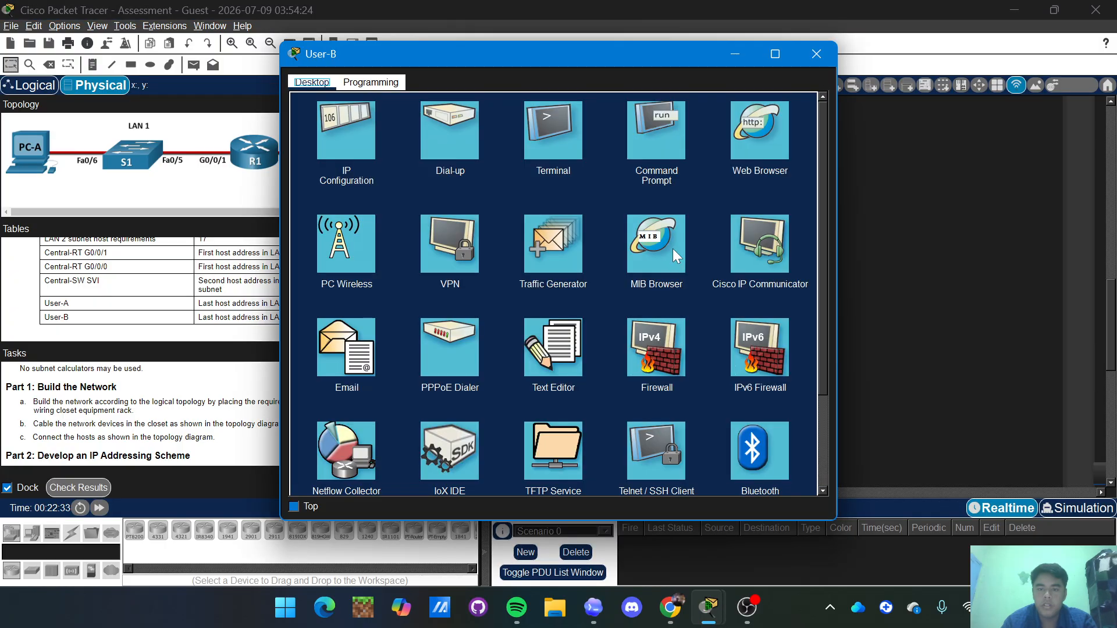
Start User-B's Terminal with default port settings and reach the router prompt.
click(567, 148)
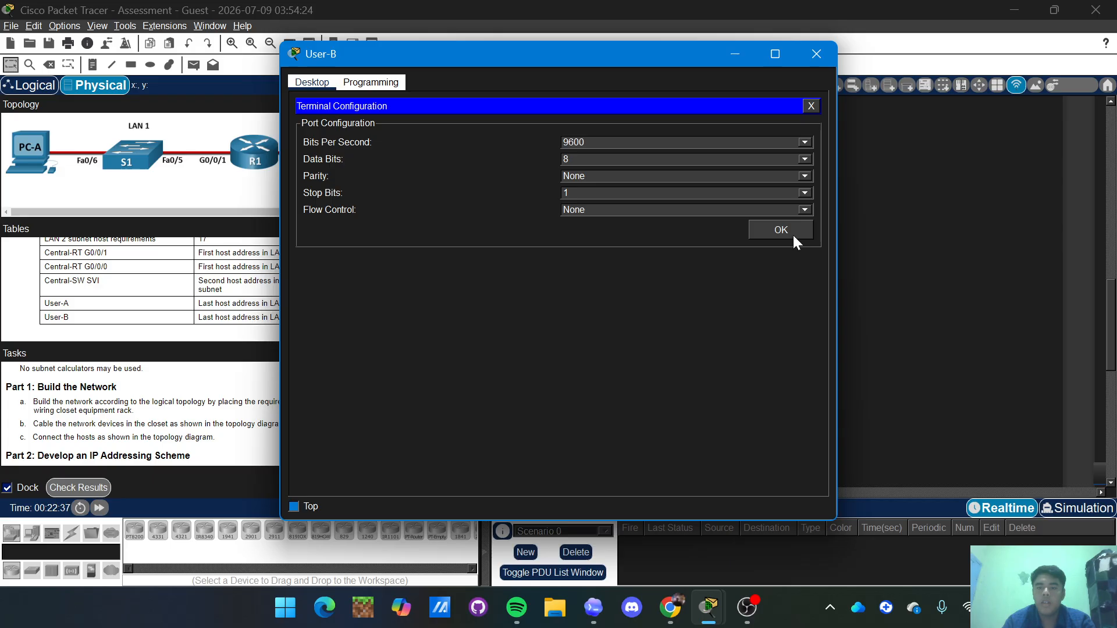
click(791, 233)
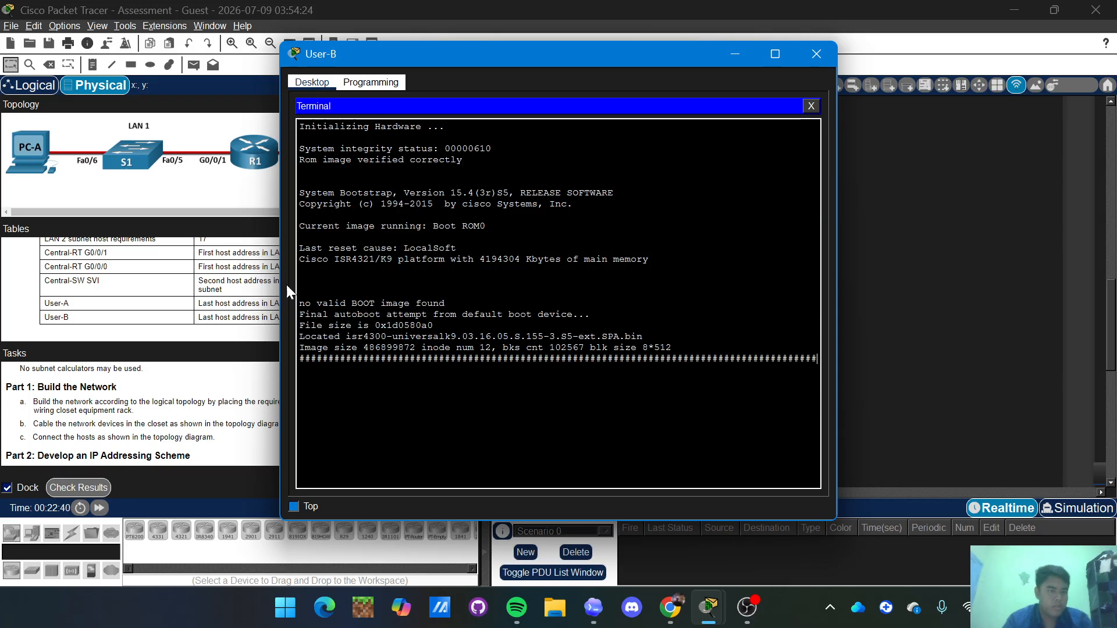
scroll(139, 287, up, 5)
scroll(140, 288, up, 3)
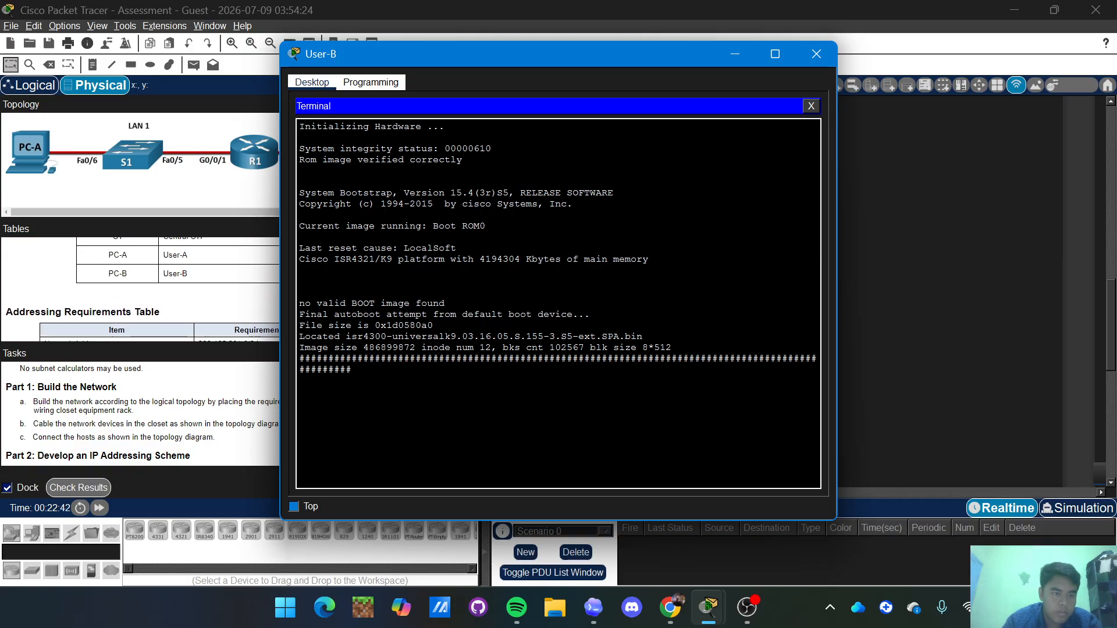
key(Return)
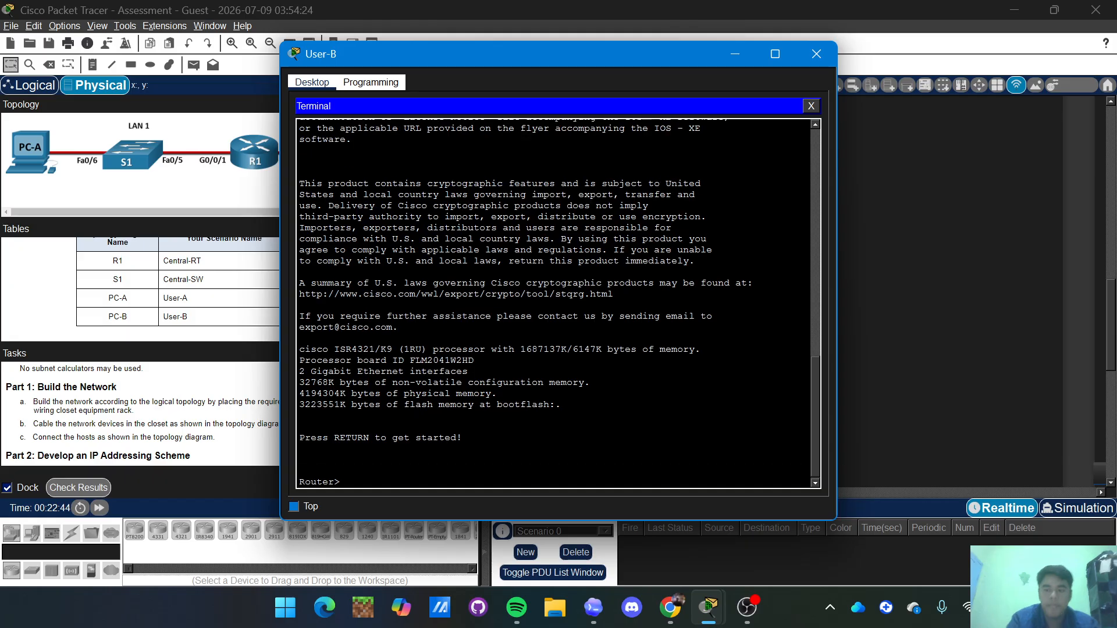
Enter enable and conf t, then set the hostname to Central-RT.
text(en)
key(Return)
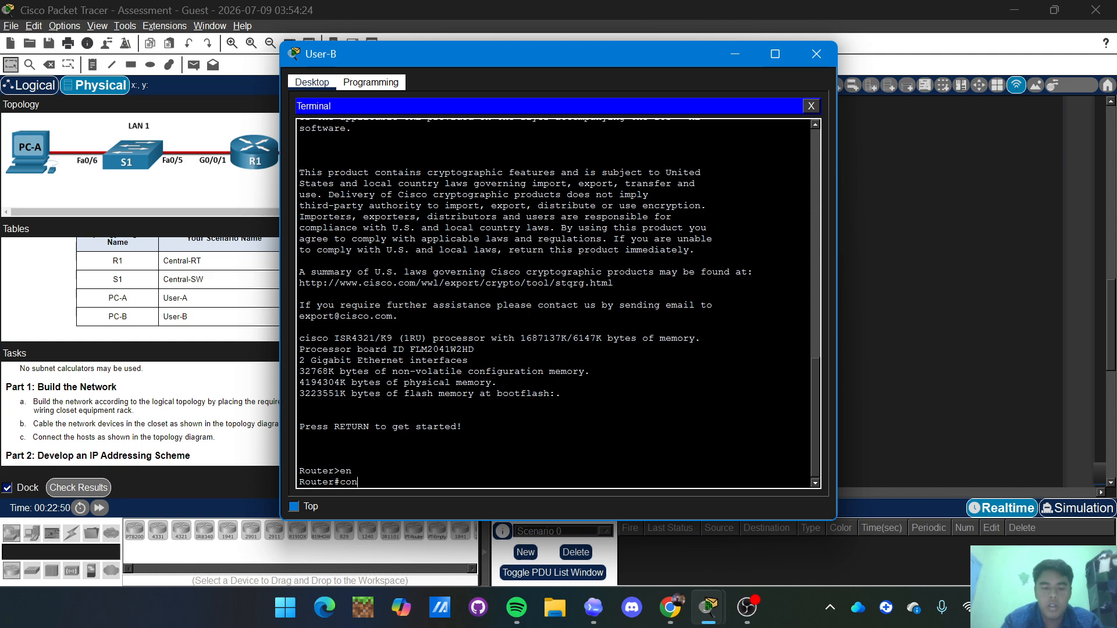
text(conf t)
key(Return)
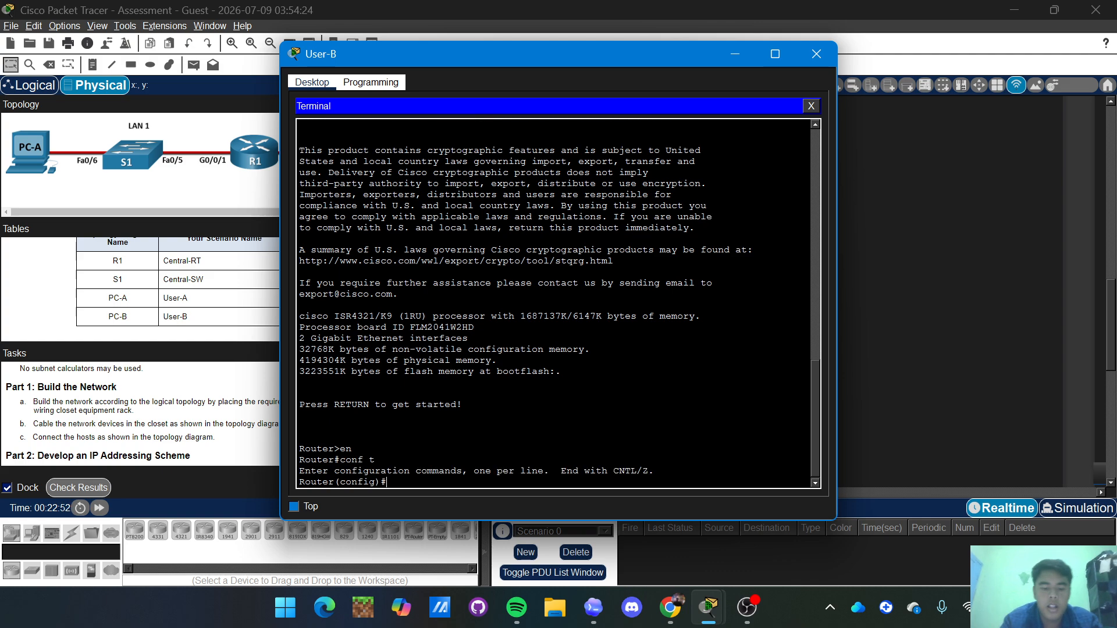
text(host)
key(Tab)
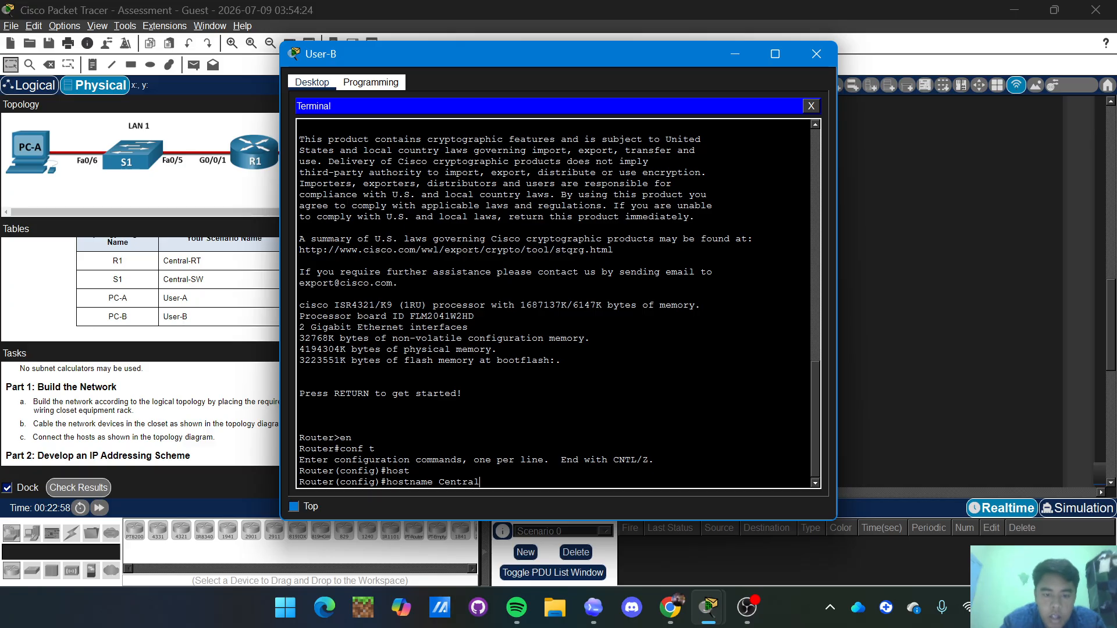
text(RY)
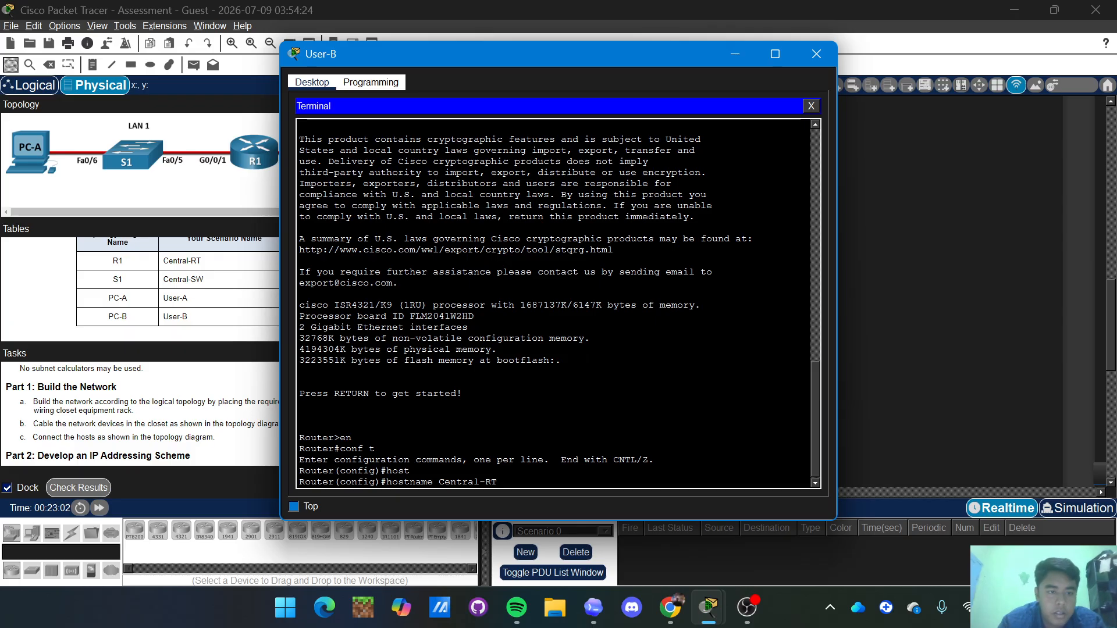
key(Return)
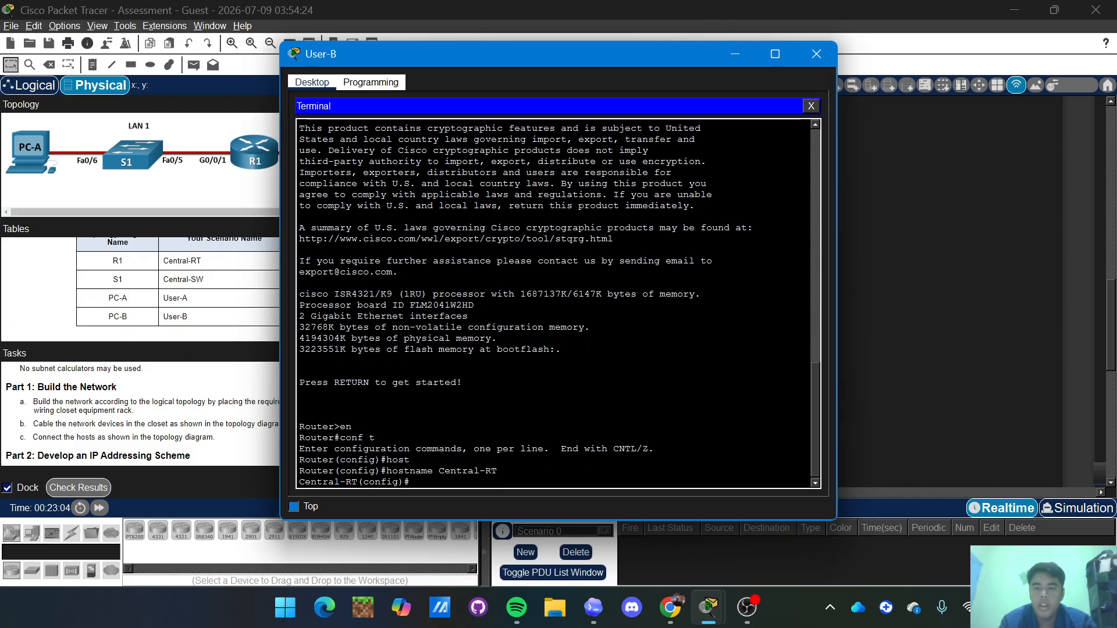
Disable domain lookup and set the MOTD banner to 'Unauthorized Access Prohibited'.
text(ip domain)
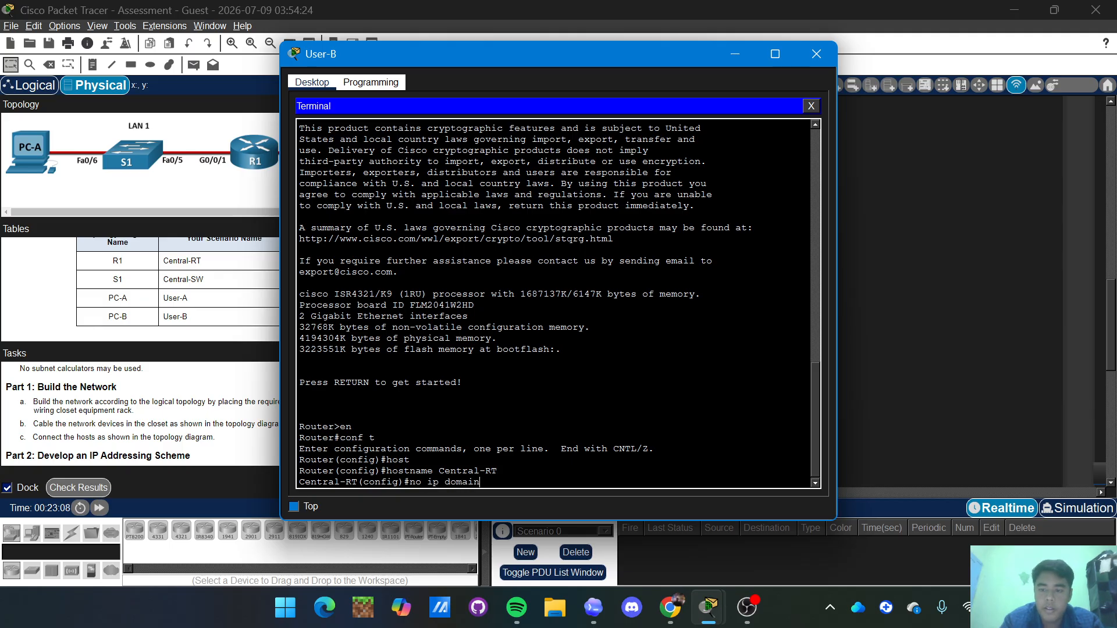
text(-lookup)
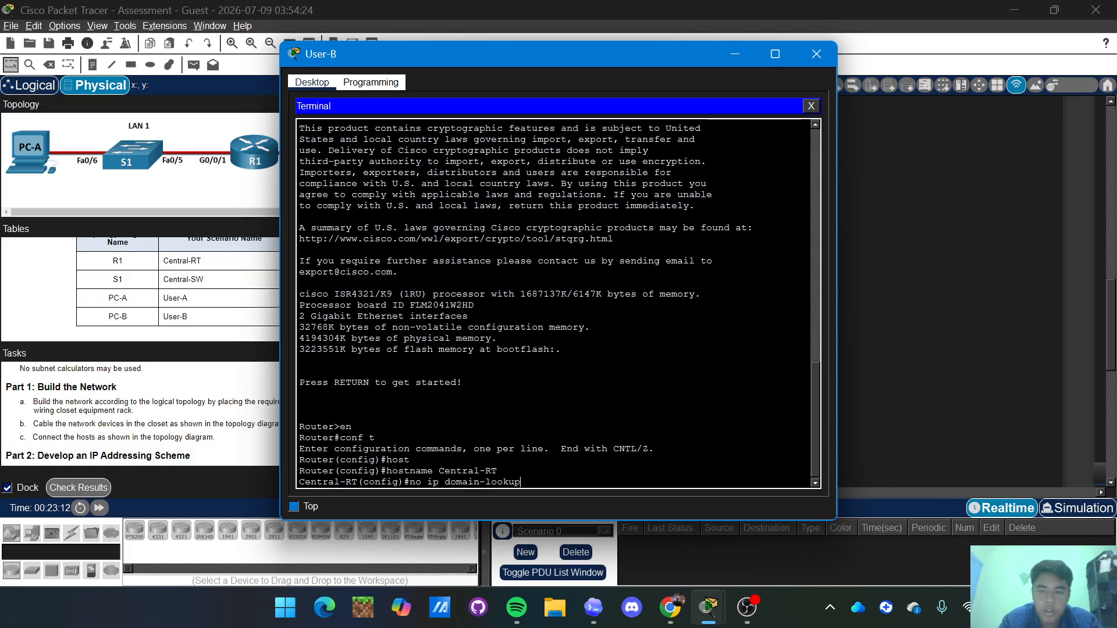
key(Return)
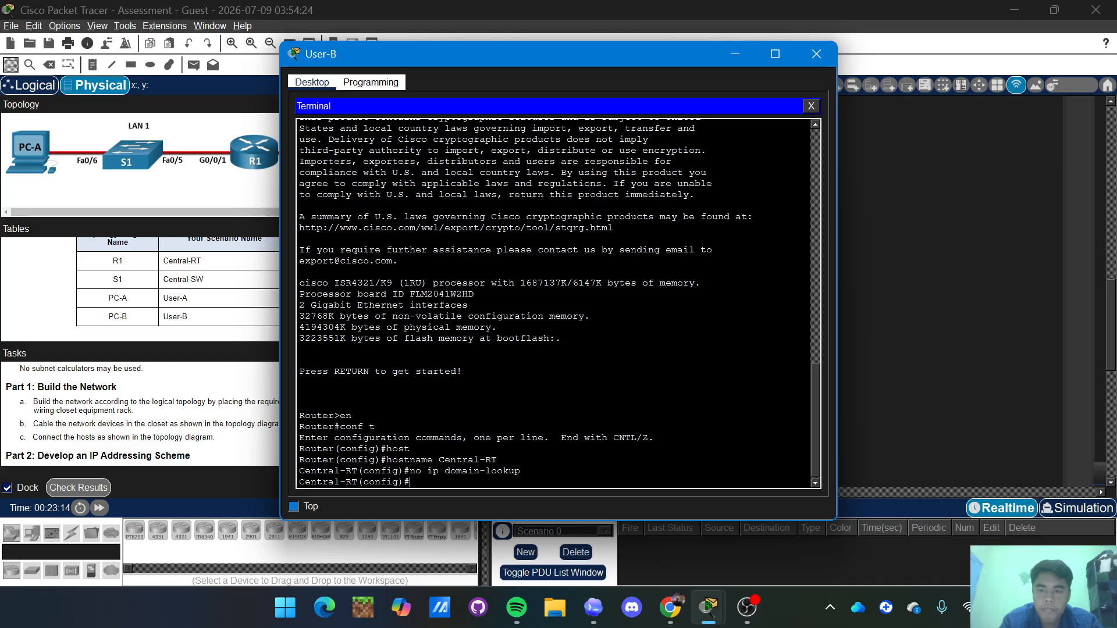
text(ba)
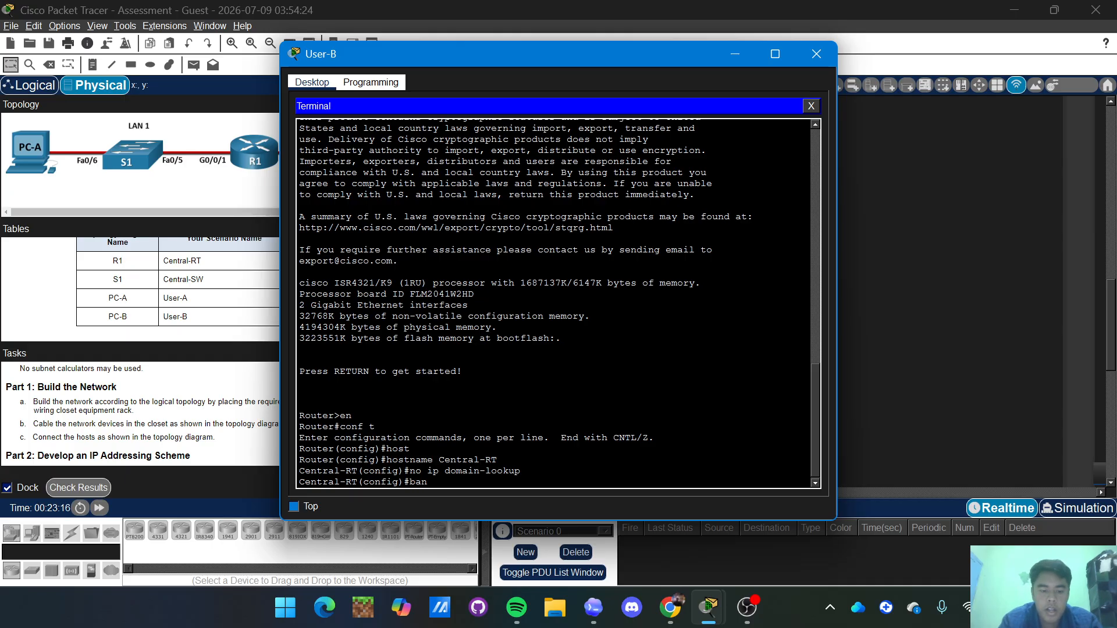
text(n)
key(Tab)
text(motd)
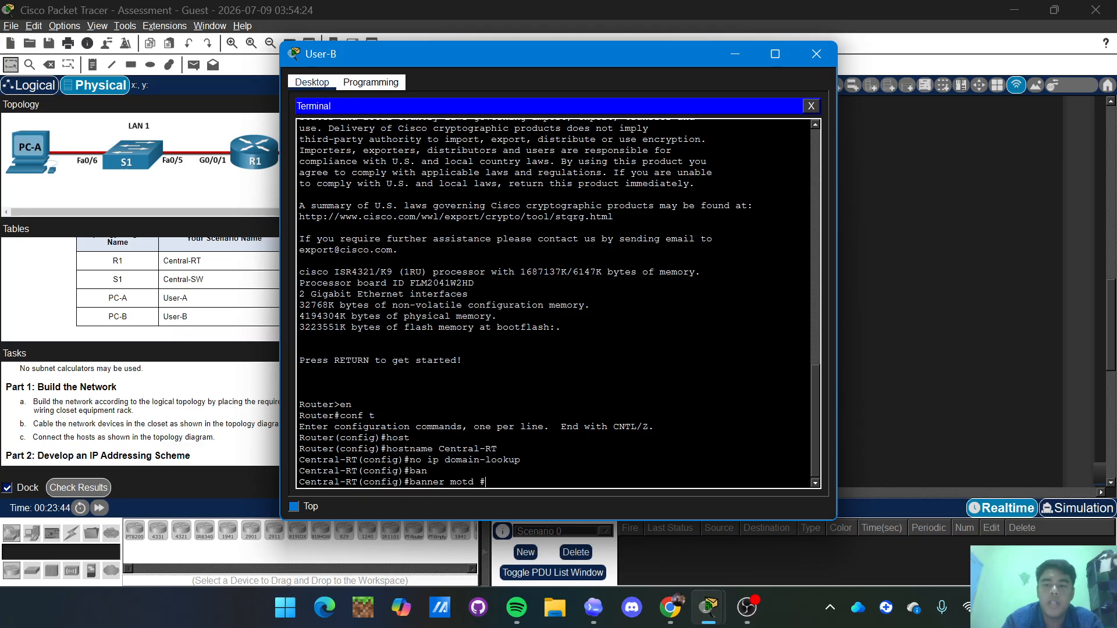
text(Uba)
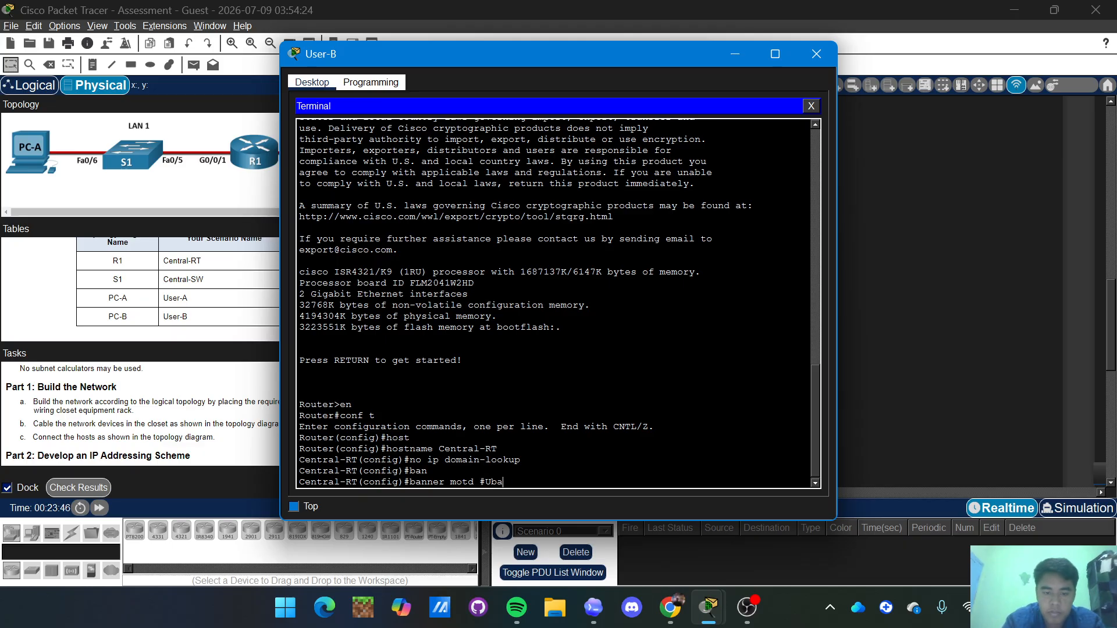
key(BackSpace)
key(BackSpace)
text(Nau)
key(BackSpace)
key(BackSpace)
key(BackSpace)
text(nau)
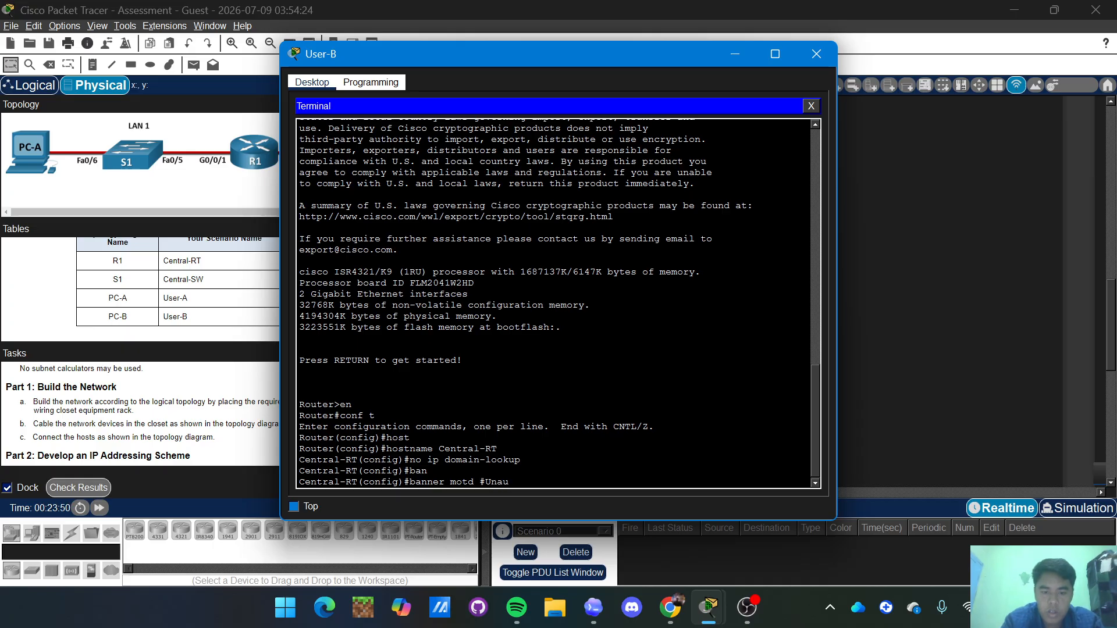
text(thori)
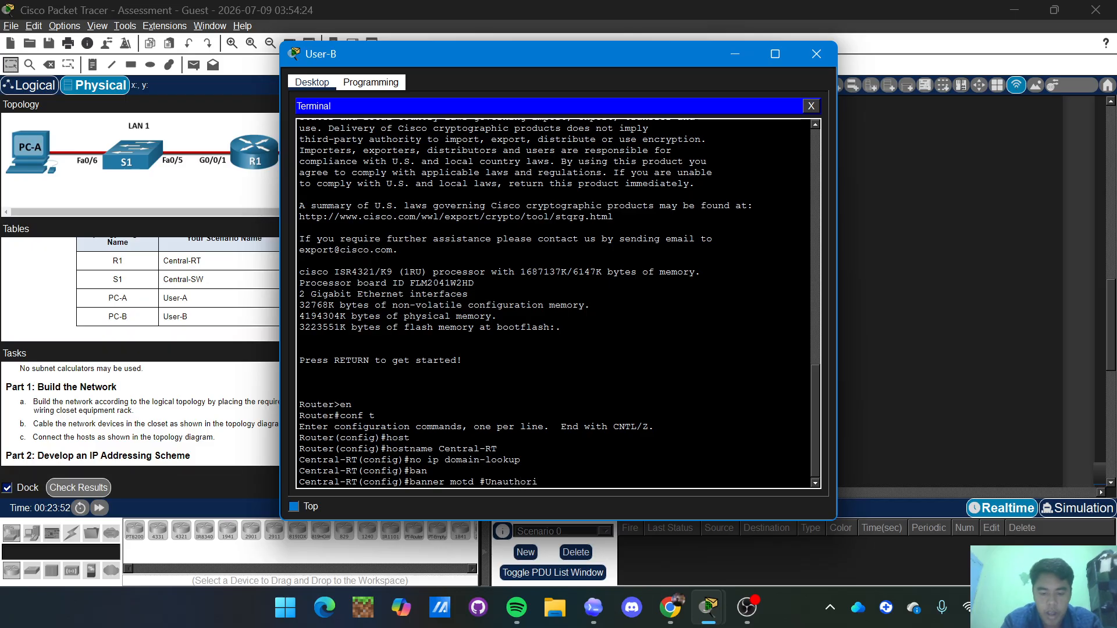
text(ze)
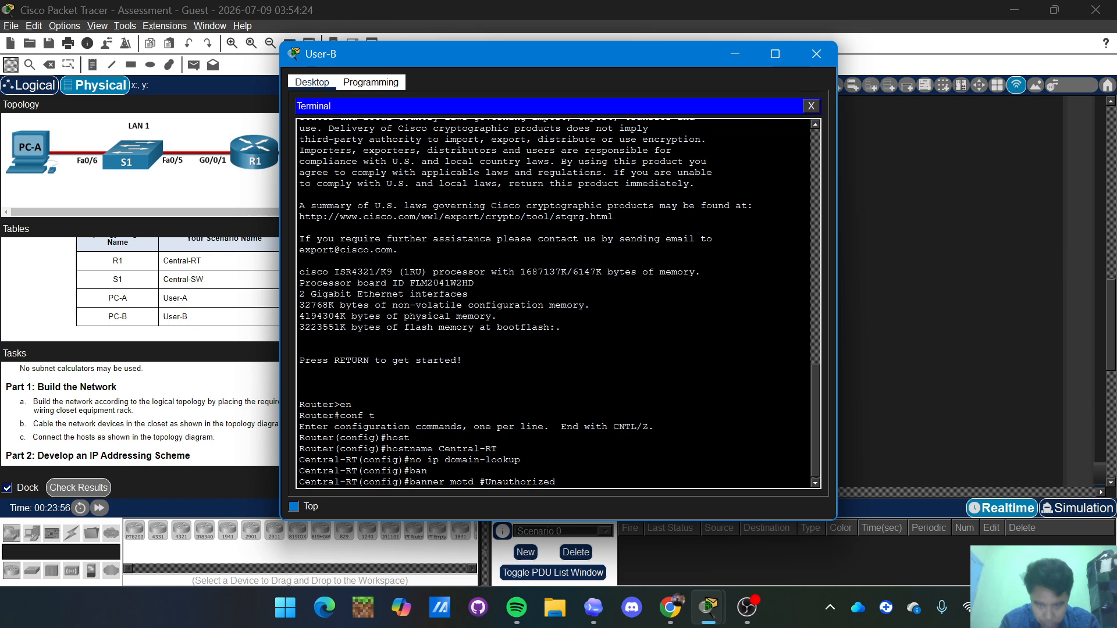
text(d)
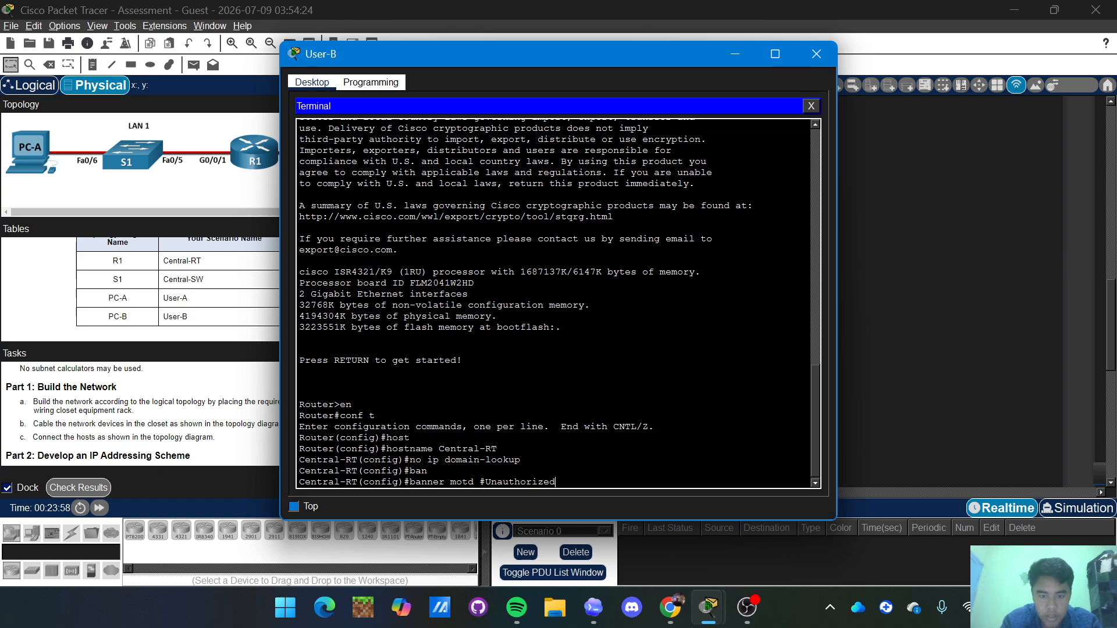
text( Acc)
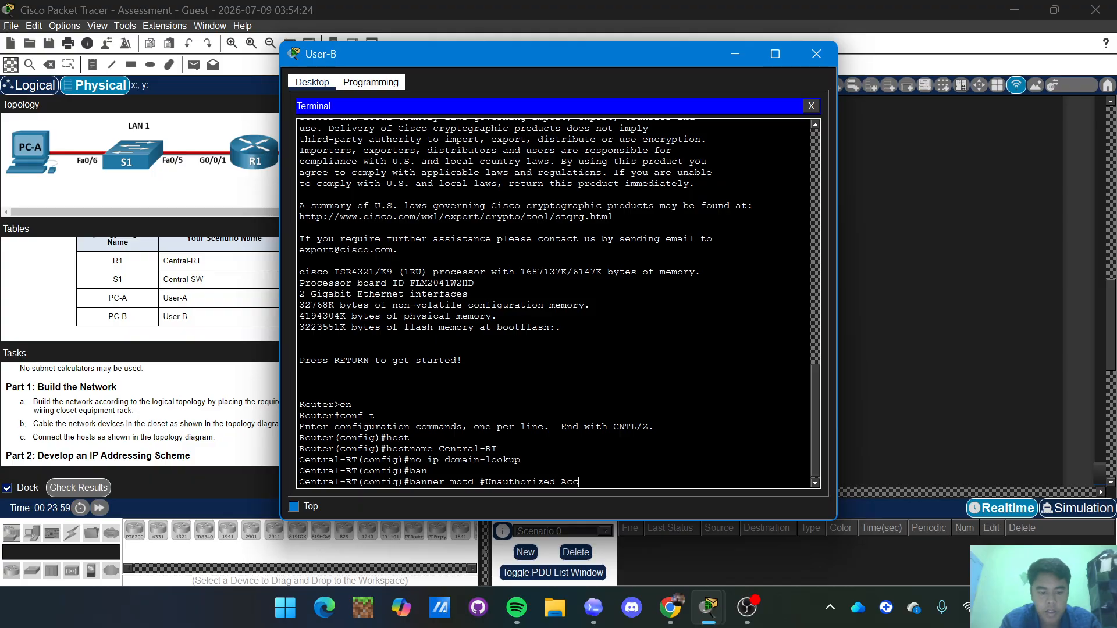
text(ess P)
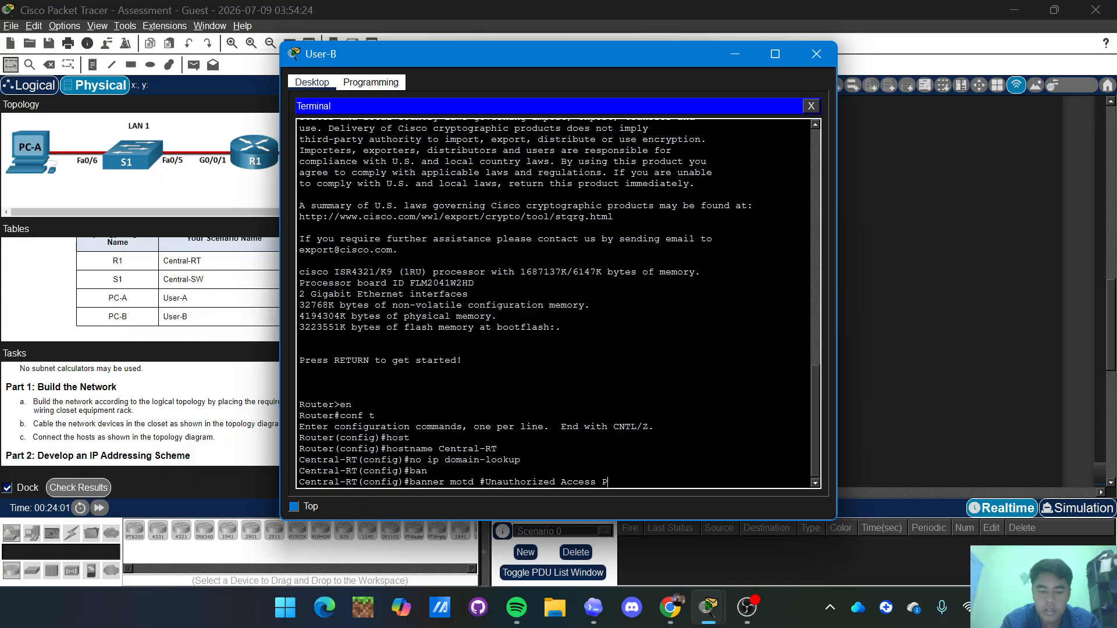
text(rohi)
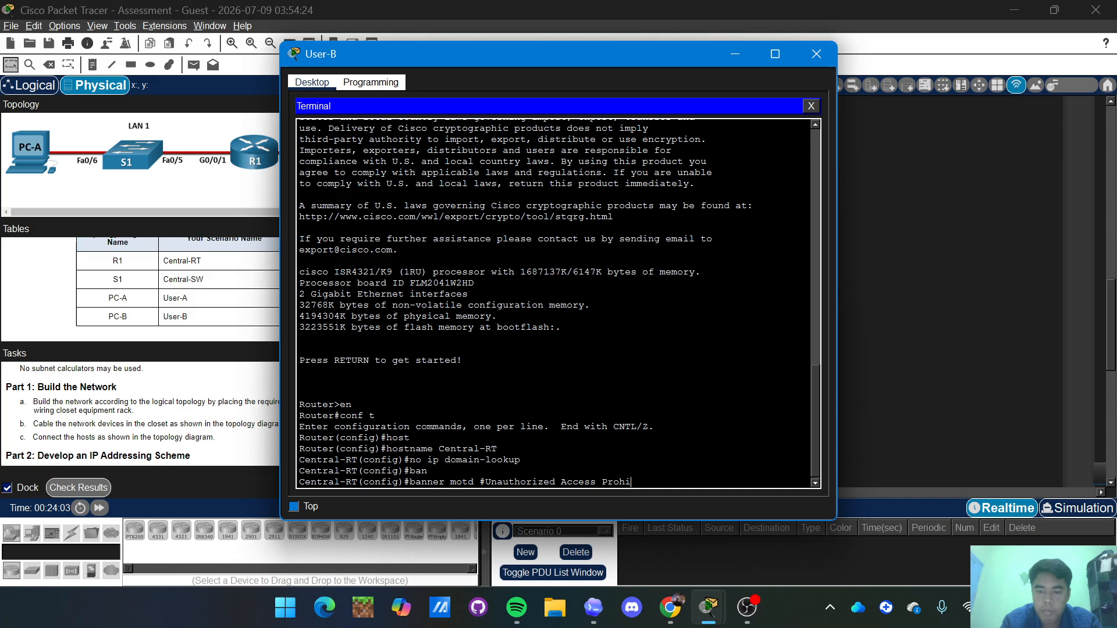
text(bited)
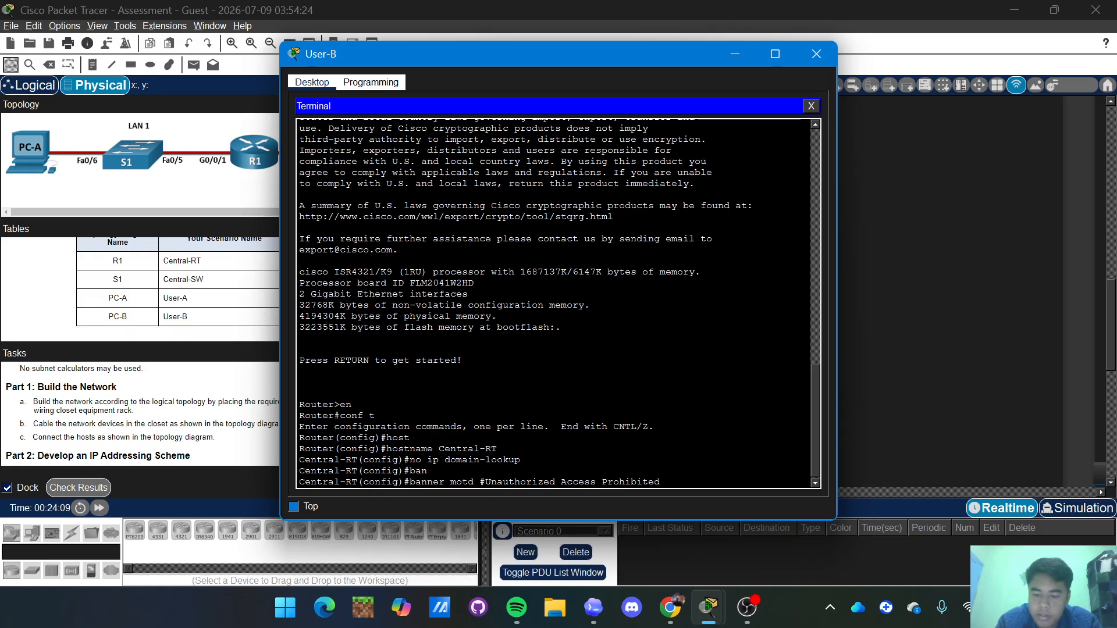
text(#)
key(Return)
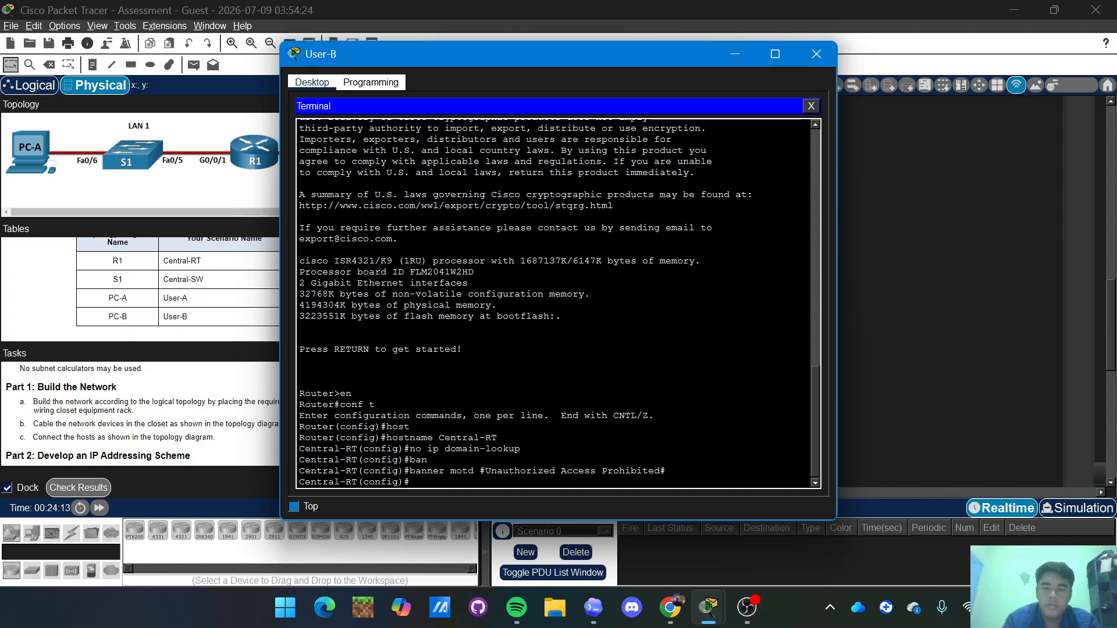
Set Central-RT's enable secret to the required password while checking the Part 4 security tasks.
text(en)
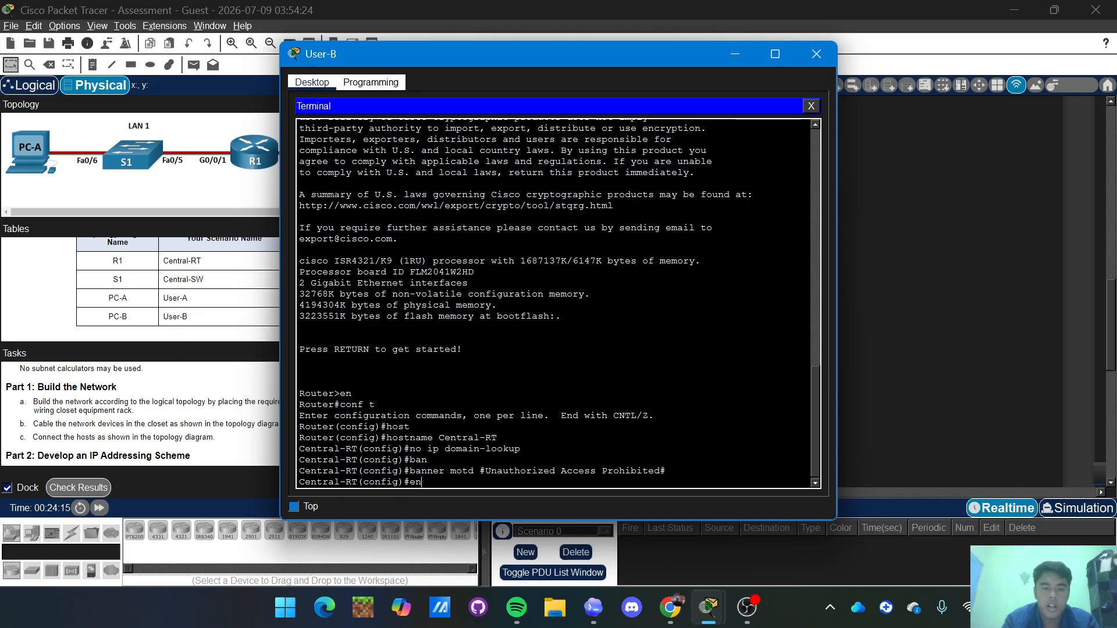
key(Tab)
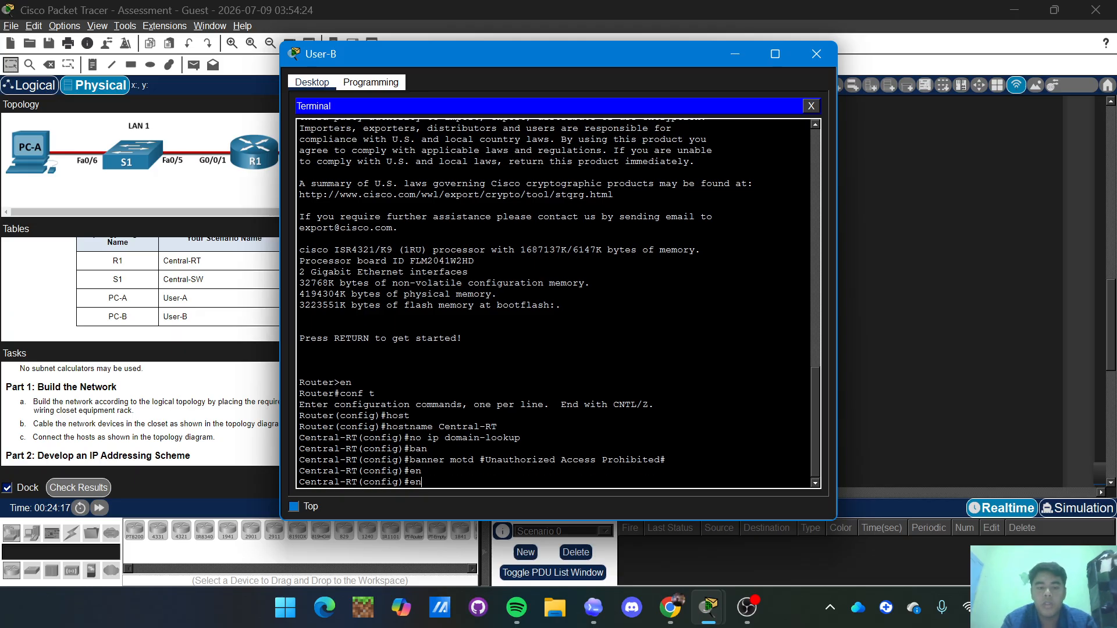
text(ab)
key(Tab)
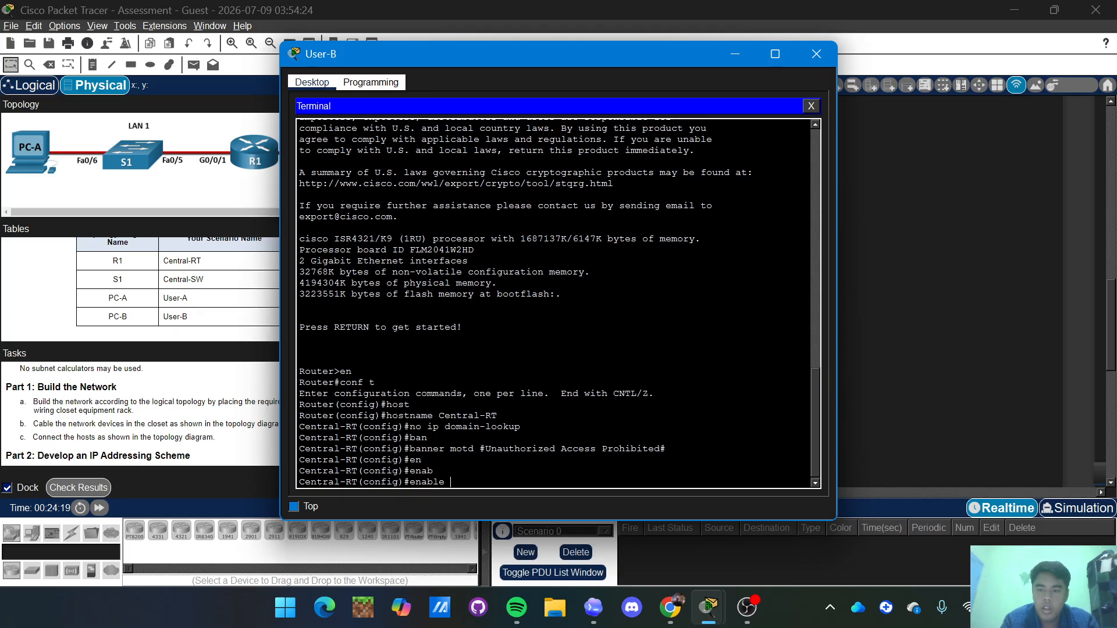
text(secret)
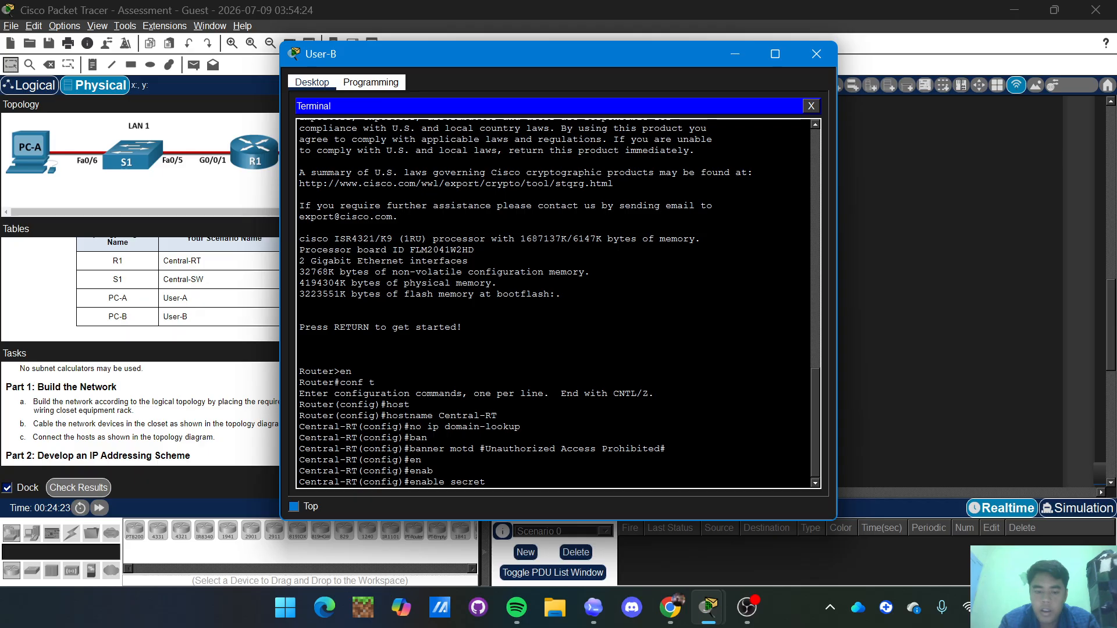
text( Th)
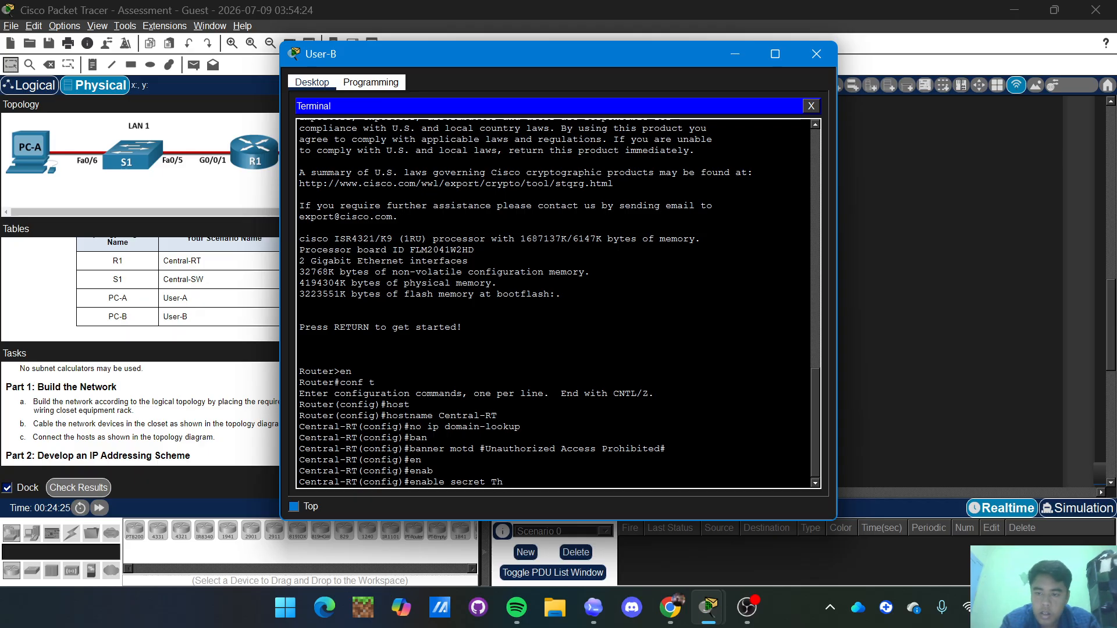
text(is)
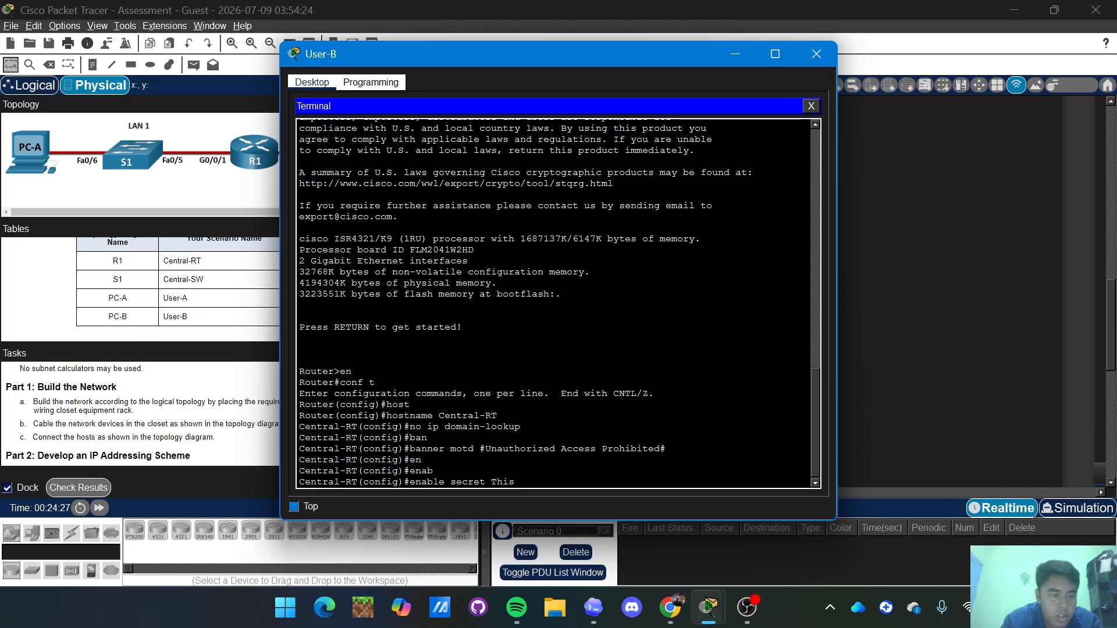
scroll(140, 413, down, 5)
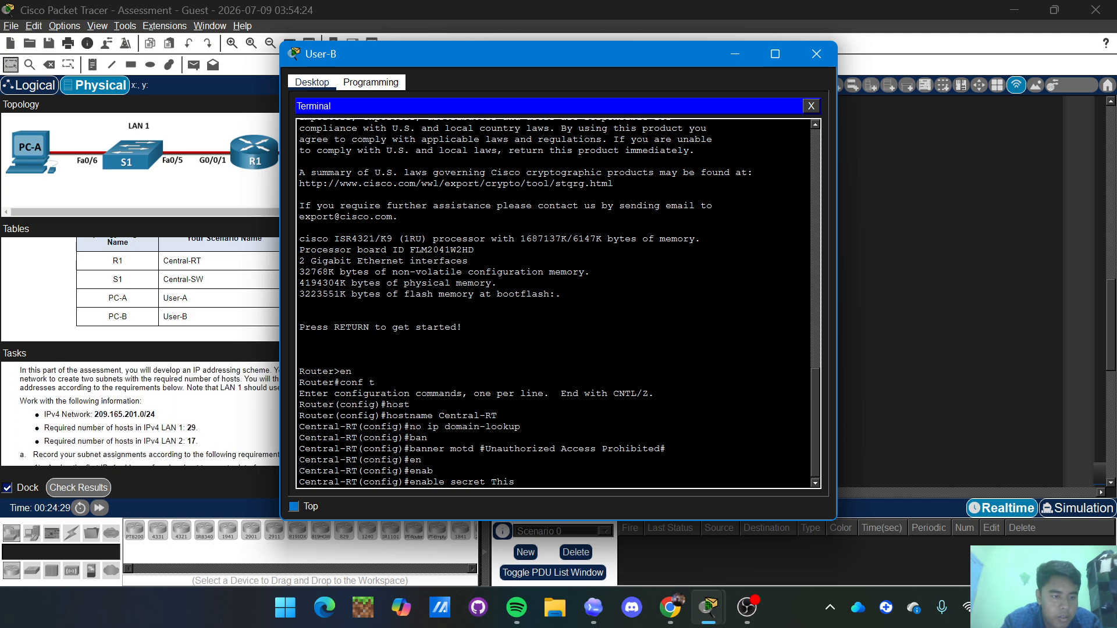
scroll(140, 413, down, 3)
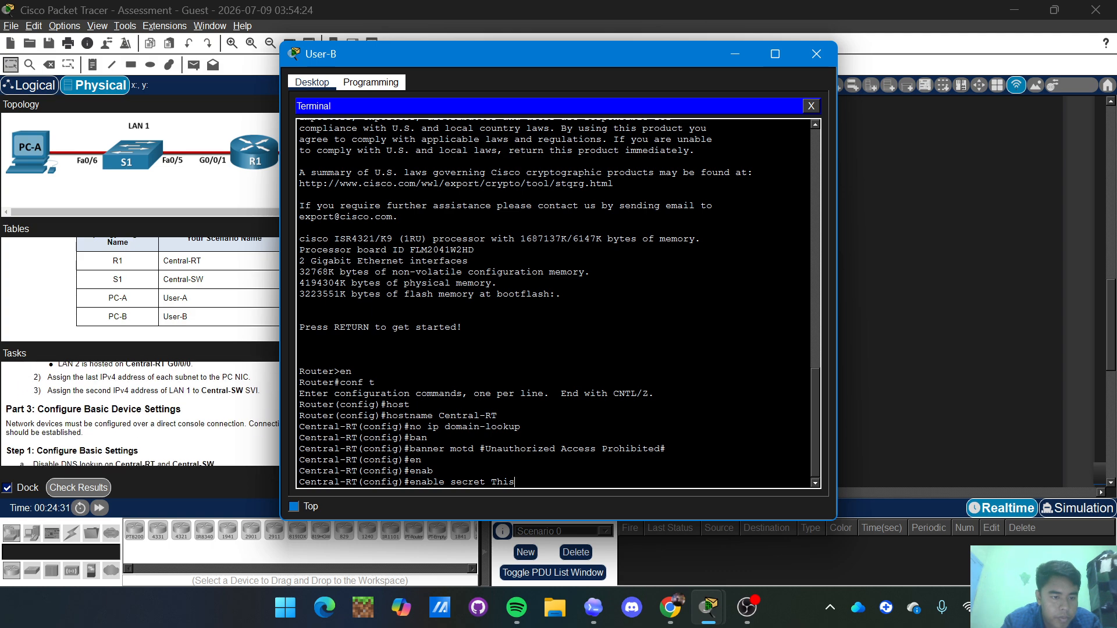
scroll(139, 413, down, 4)
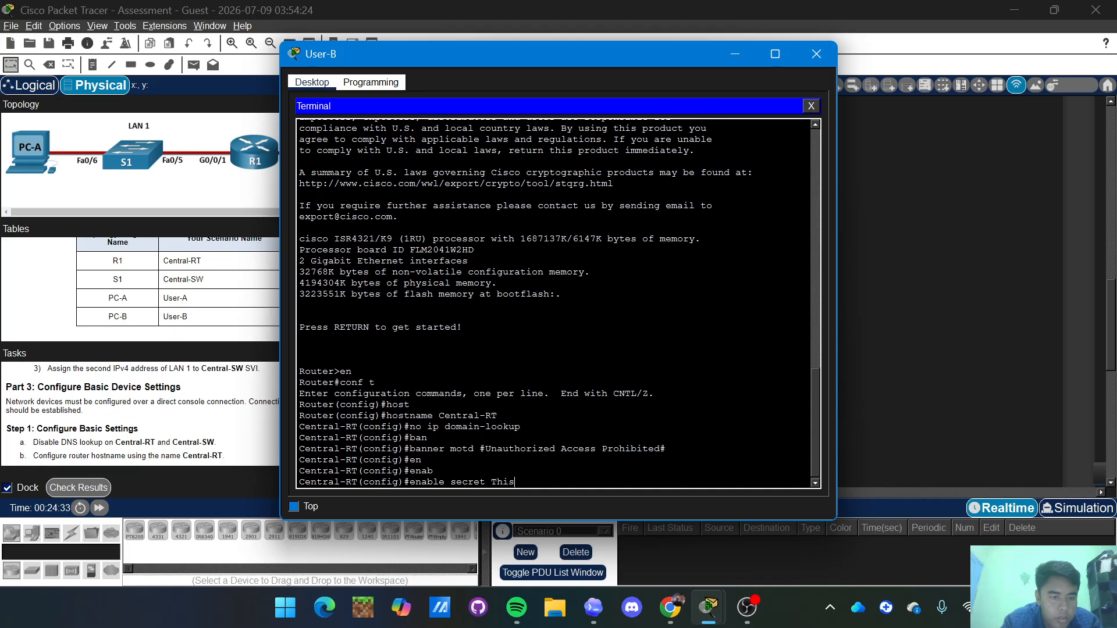
scroll(140, 413, down, 3)
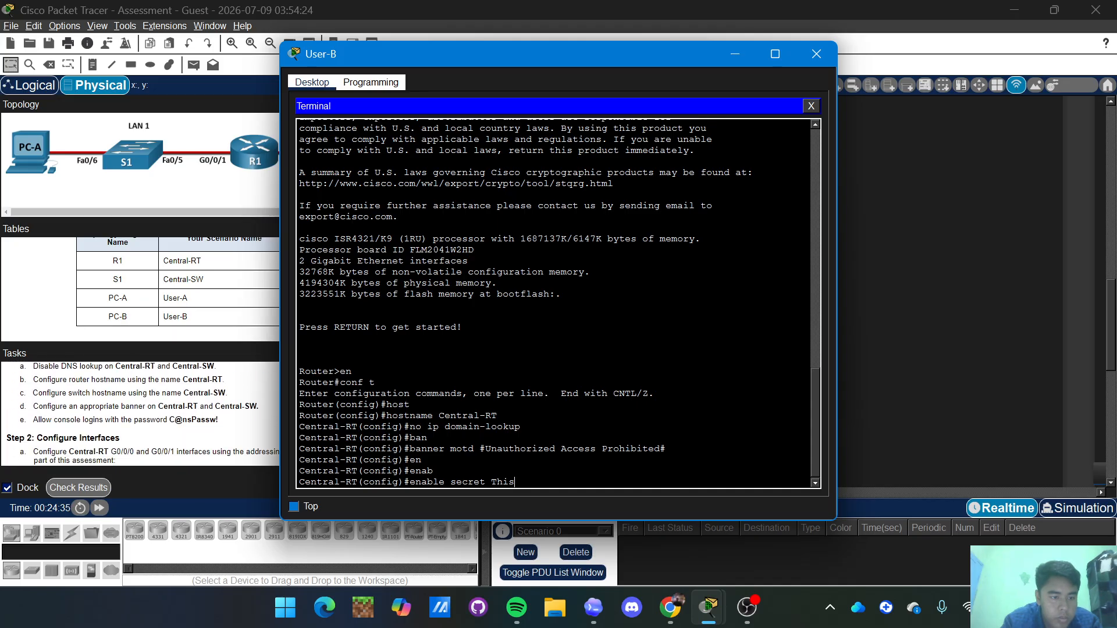
scroll(139, 413, down, 6)
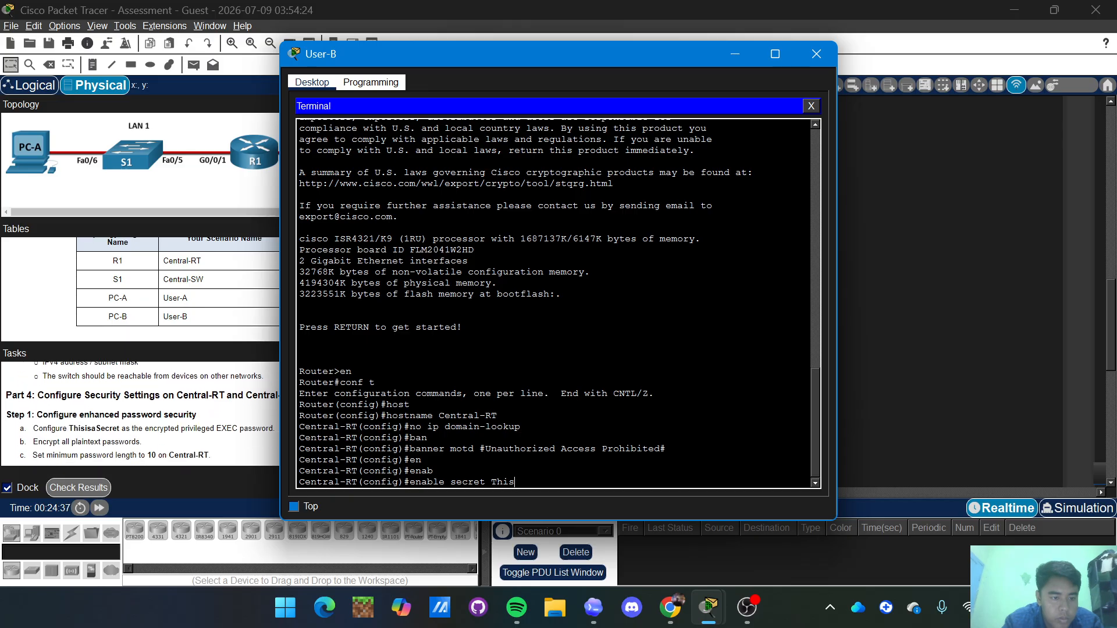
scroll(140, 413, up, 1)
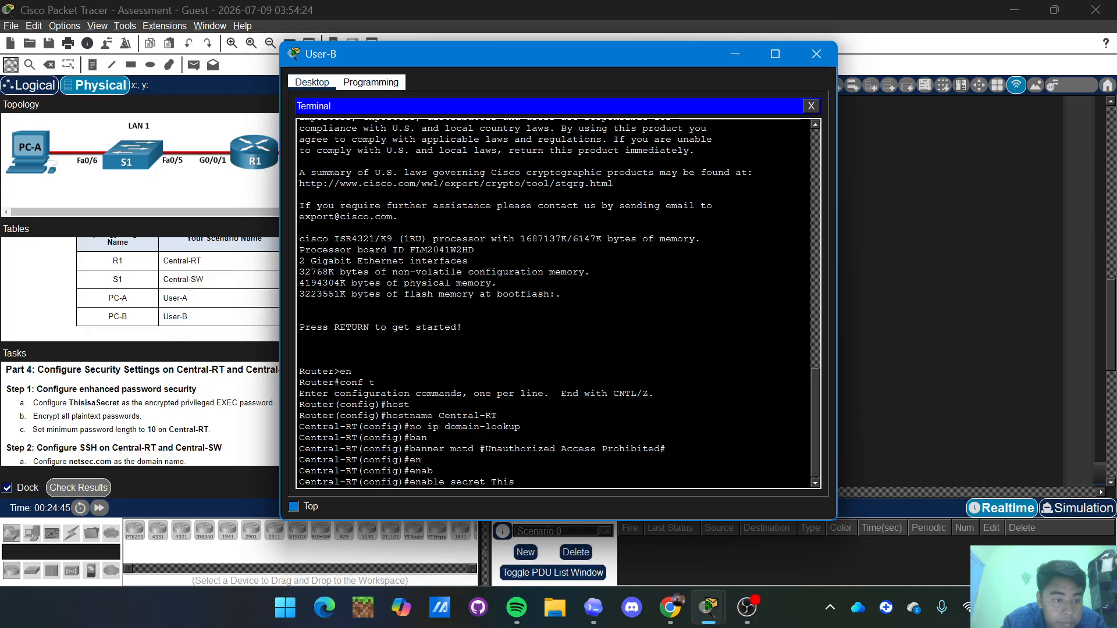
text(isa)
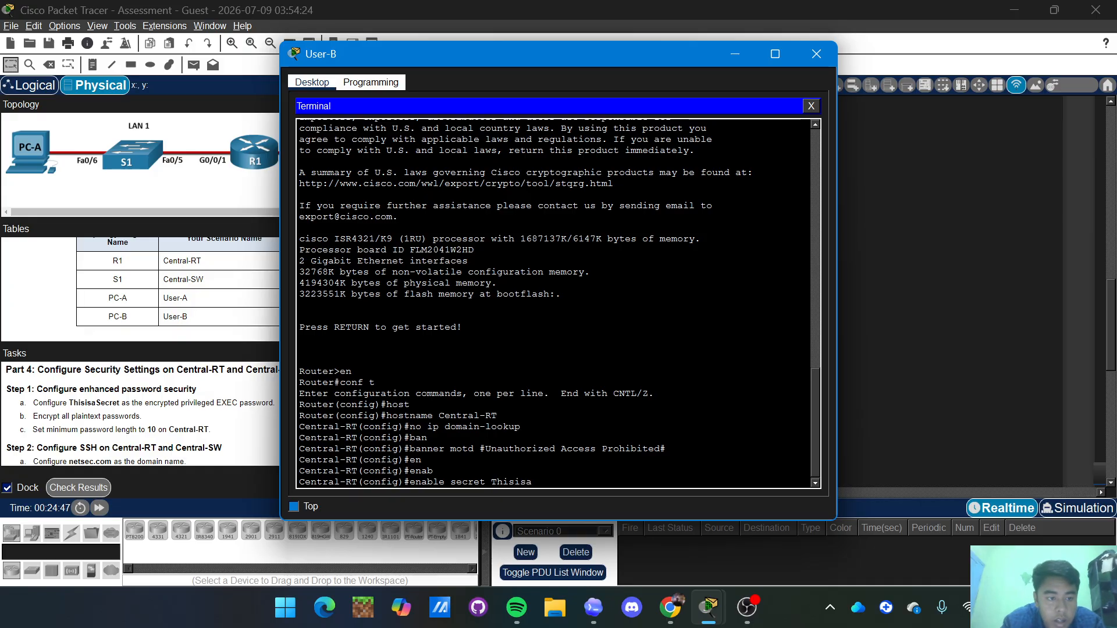
text(Secret)
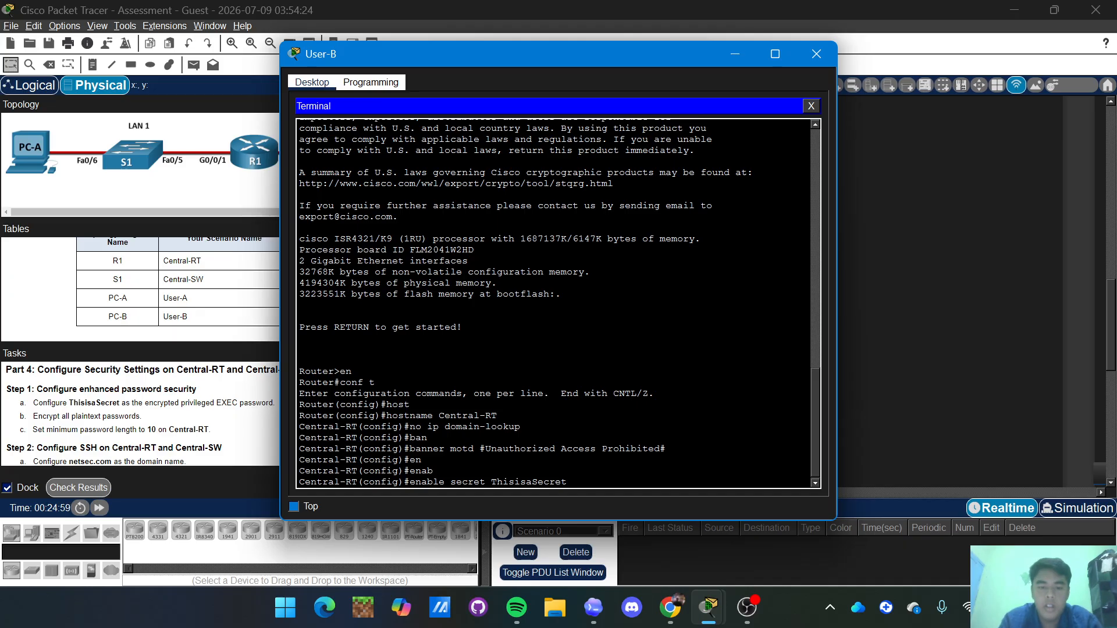
key(Return)
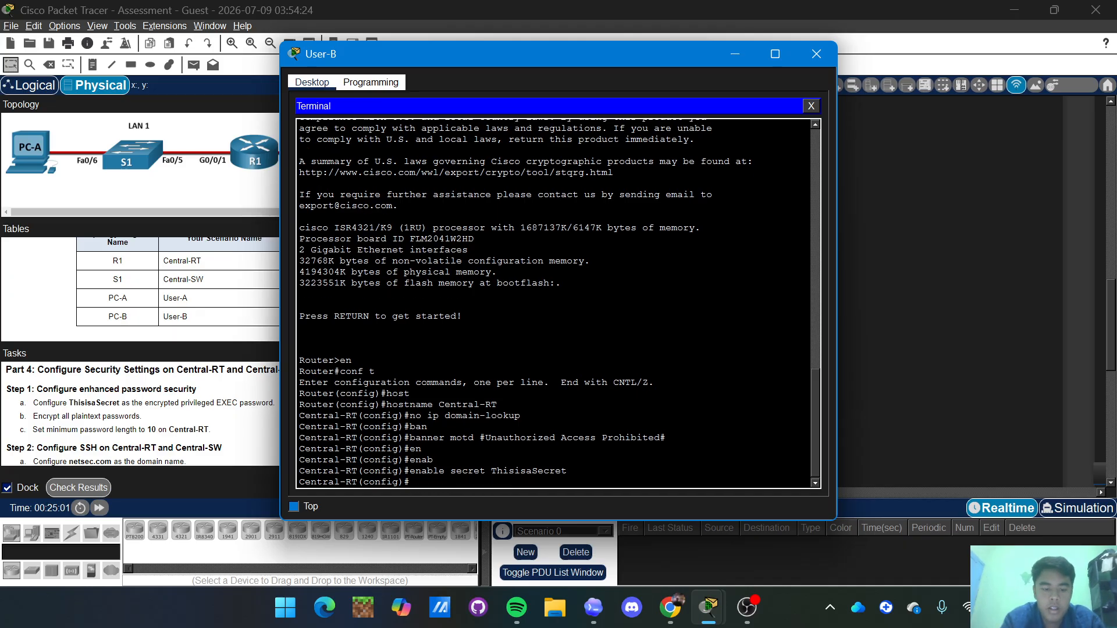
Turn on service password-encryption on Central-RT.
text(service)
key(Tab)
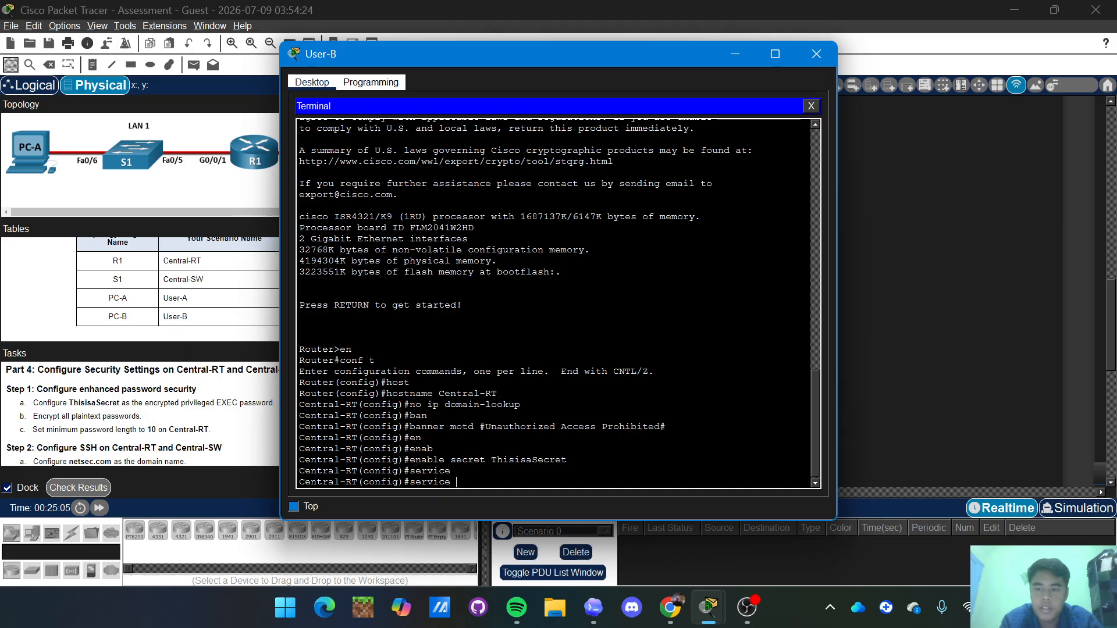
text(pass)
key(Tab)
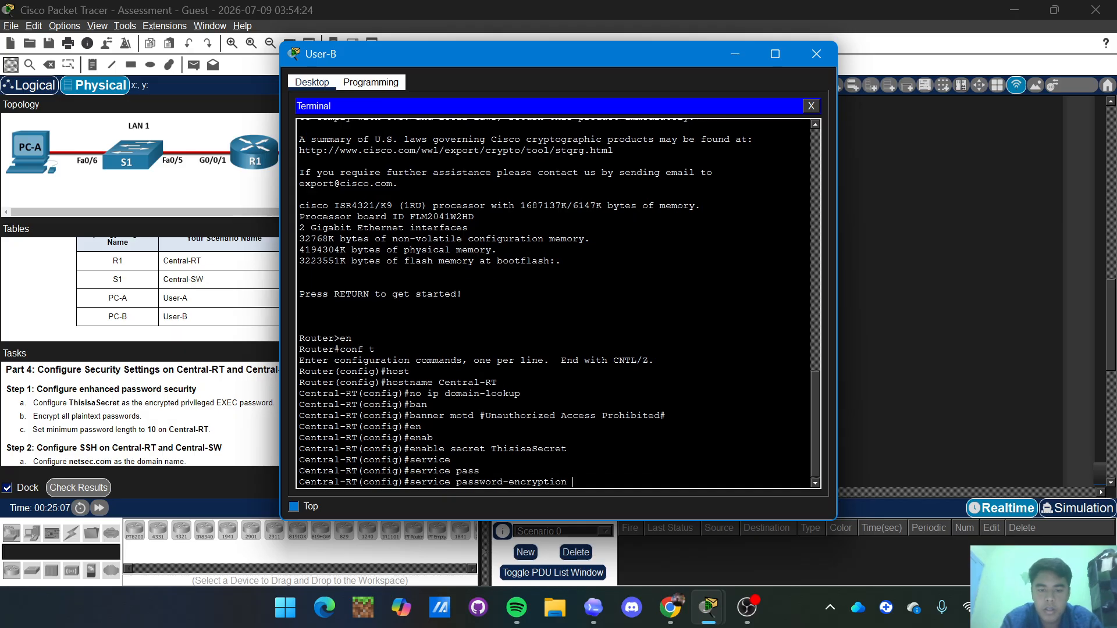
key(Return)
Require a minimum password length of 10 characters with security passwords min-length 10.
text(s)
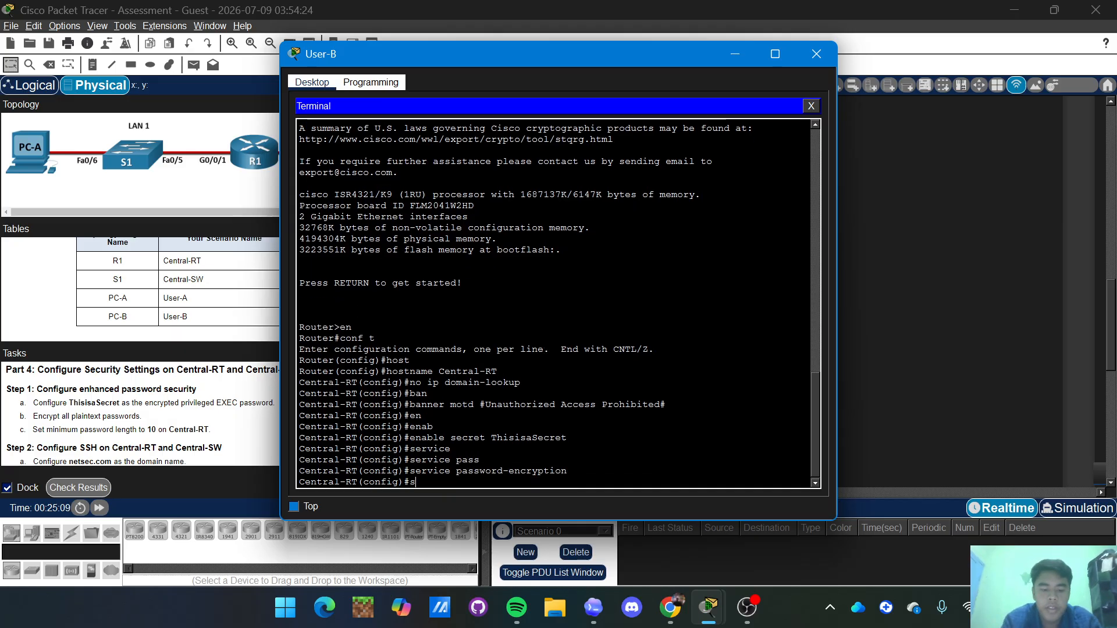
text(ecurity)
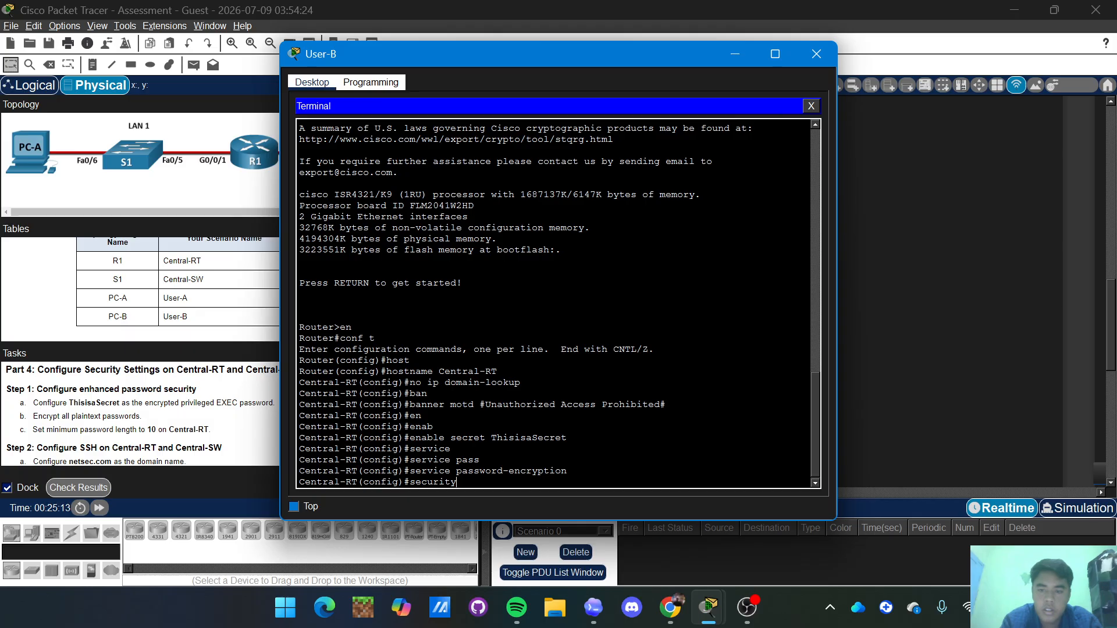
text( pass)
key(Tab)
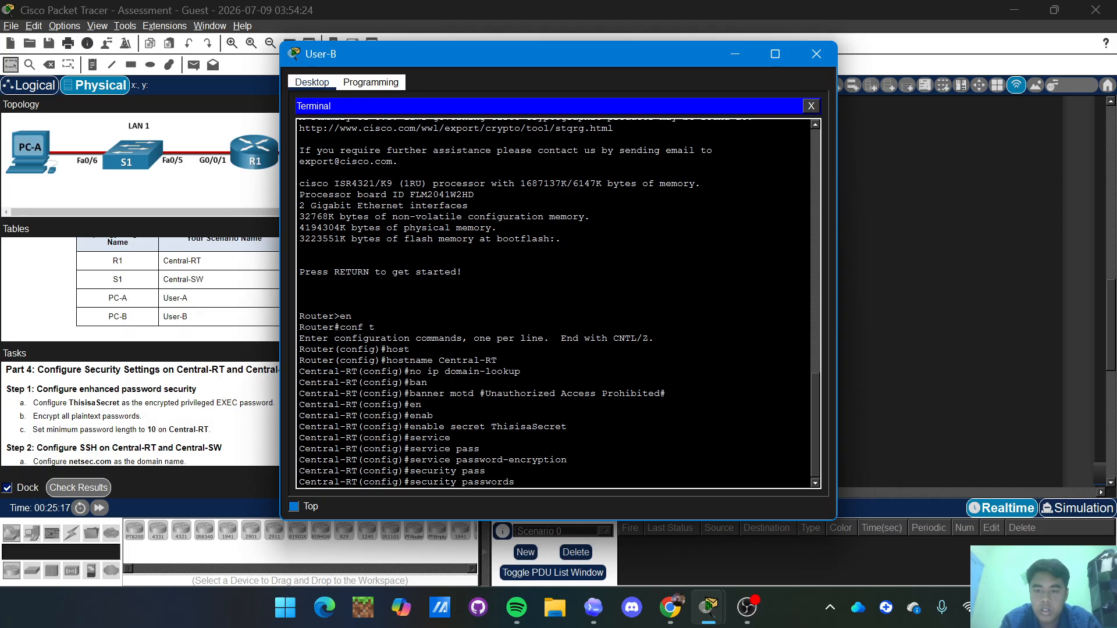
text(min)
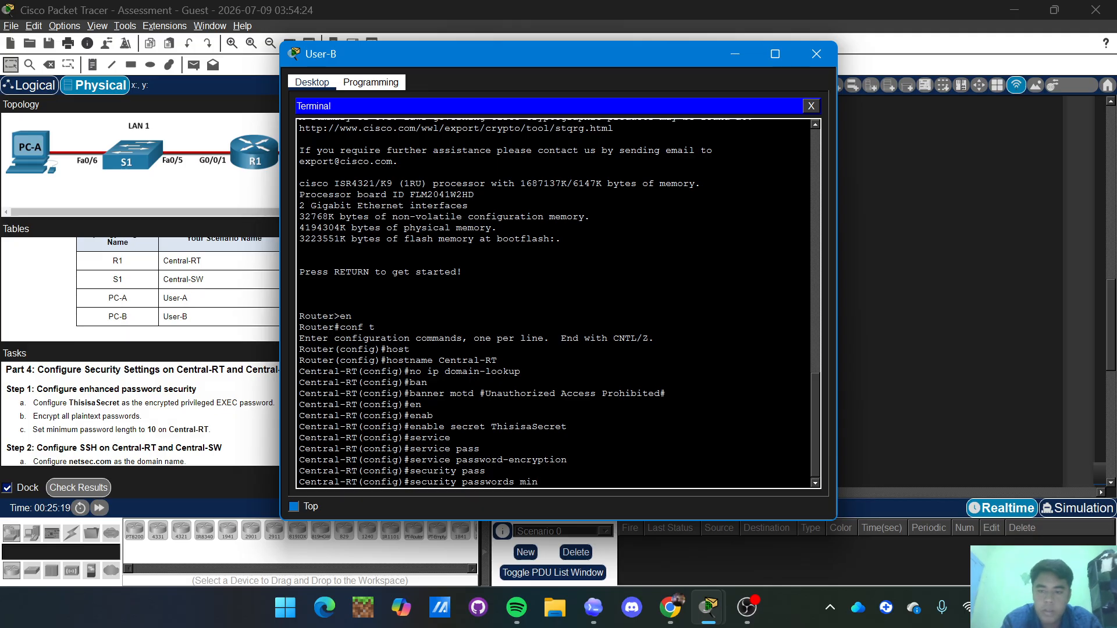
text(-leng)
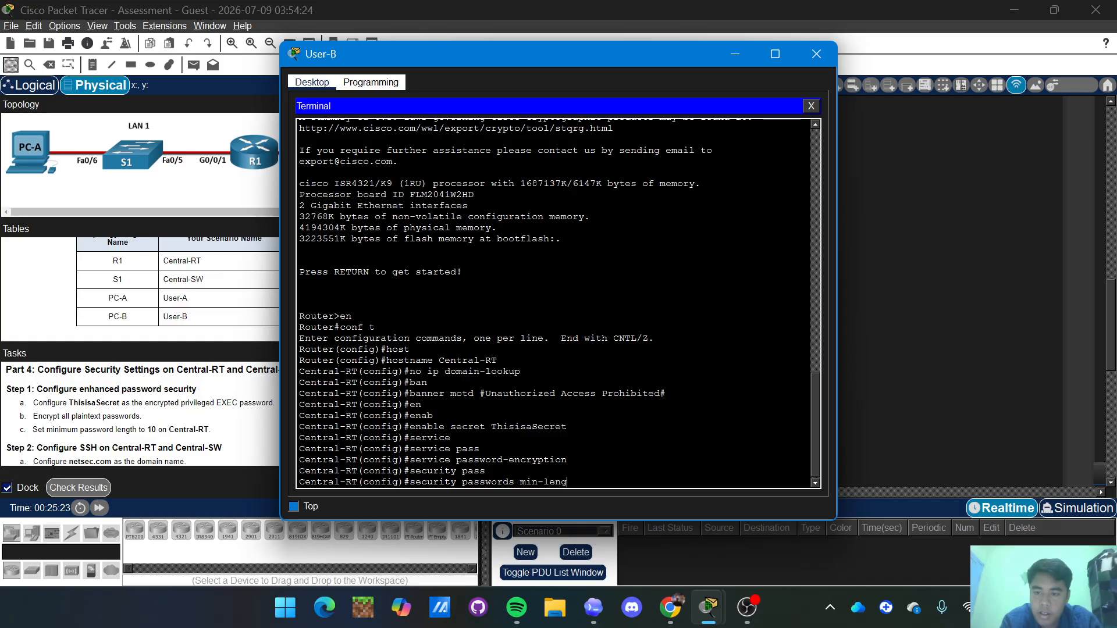
text(th)
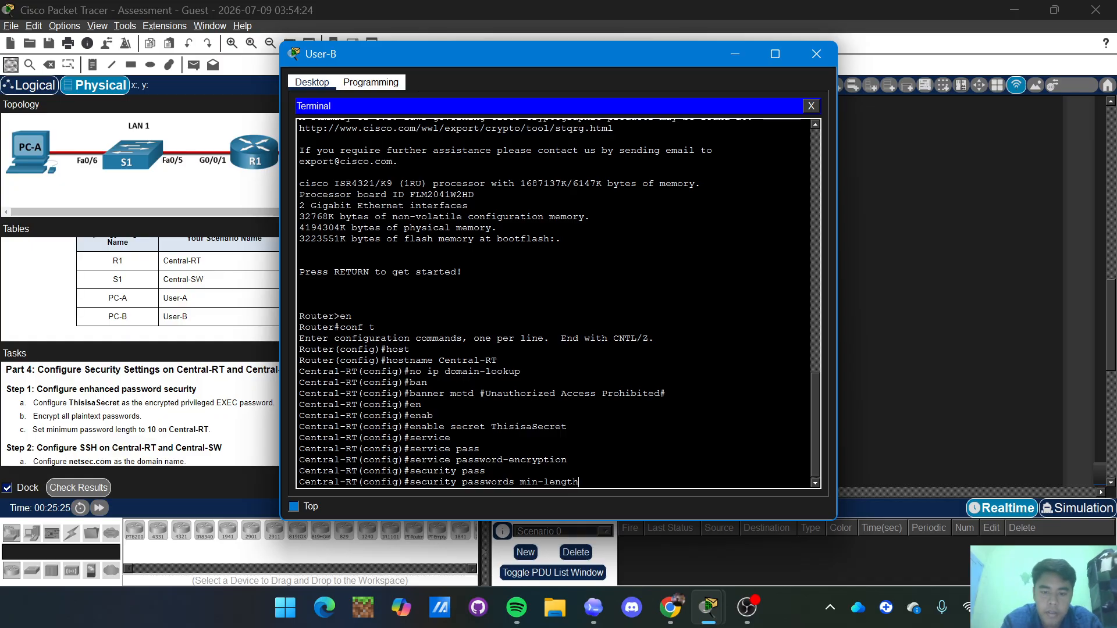
text( 10)
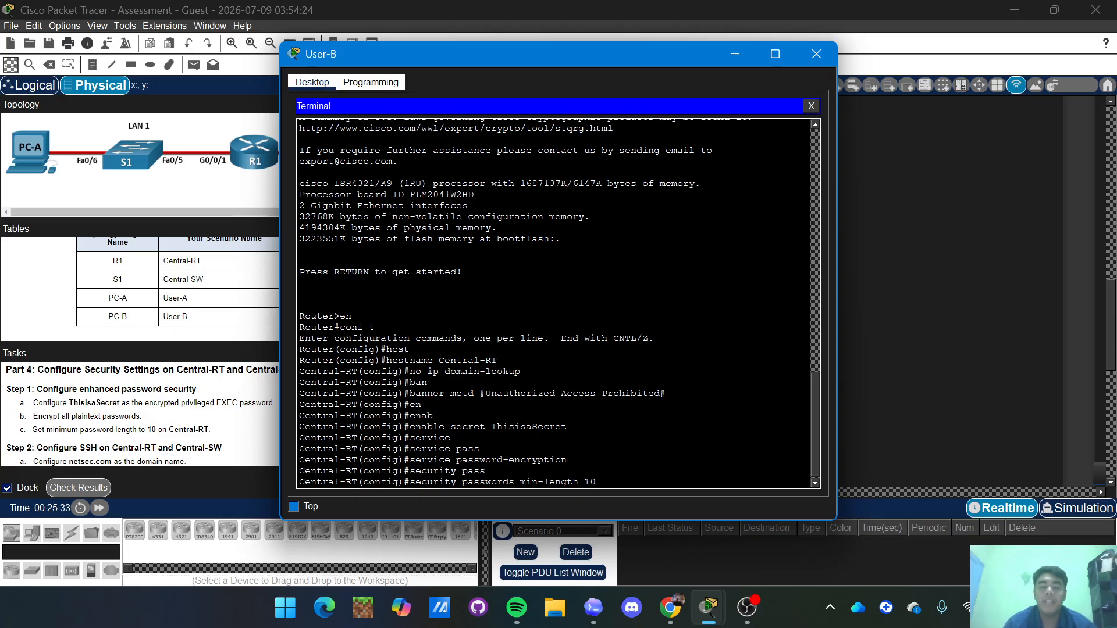
key(Return)
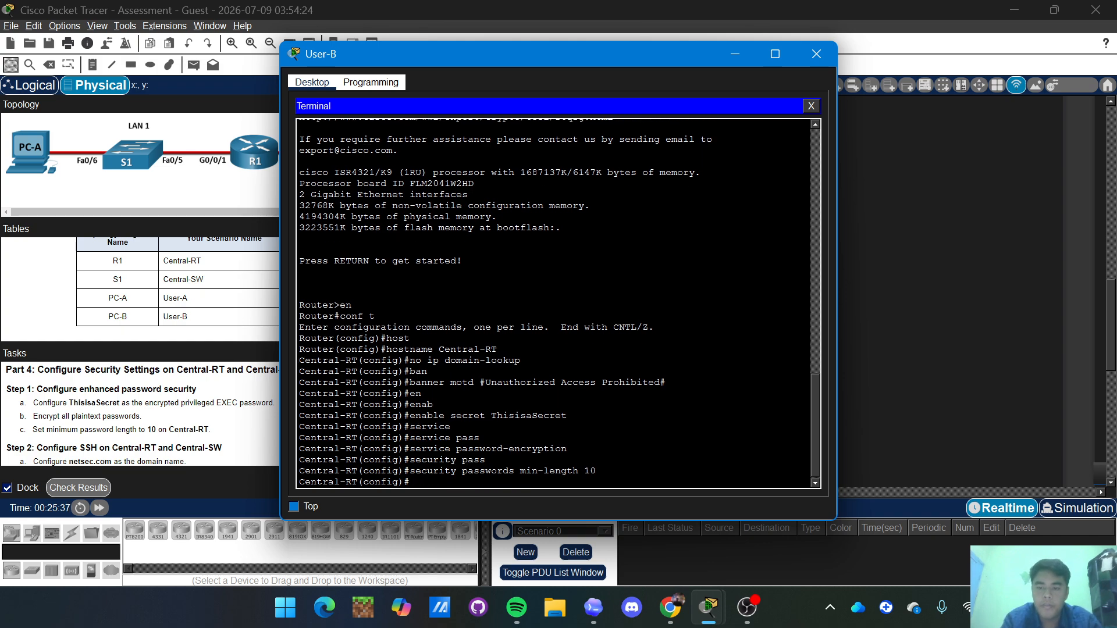
Enter console line 0 configuration and begin typing its login password.
text(line)
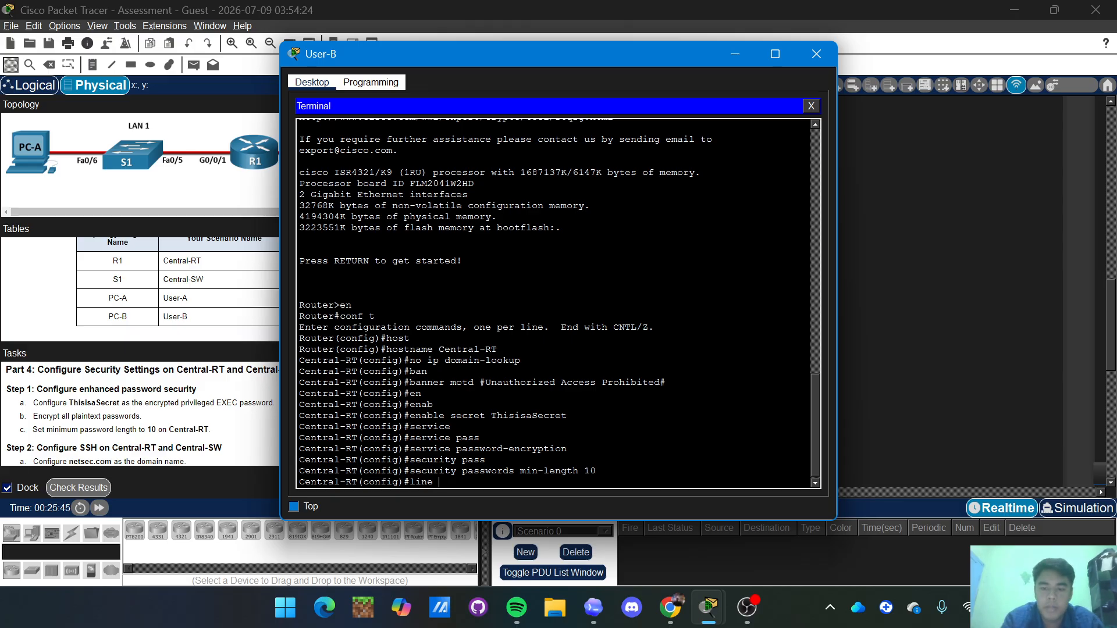
text(cons)
key(Tab)
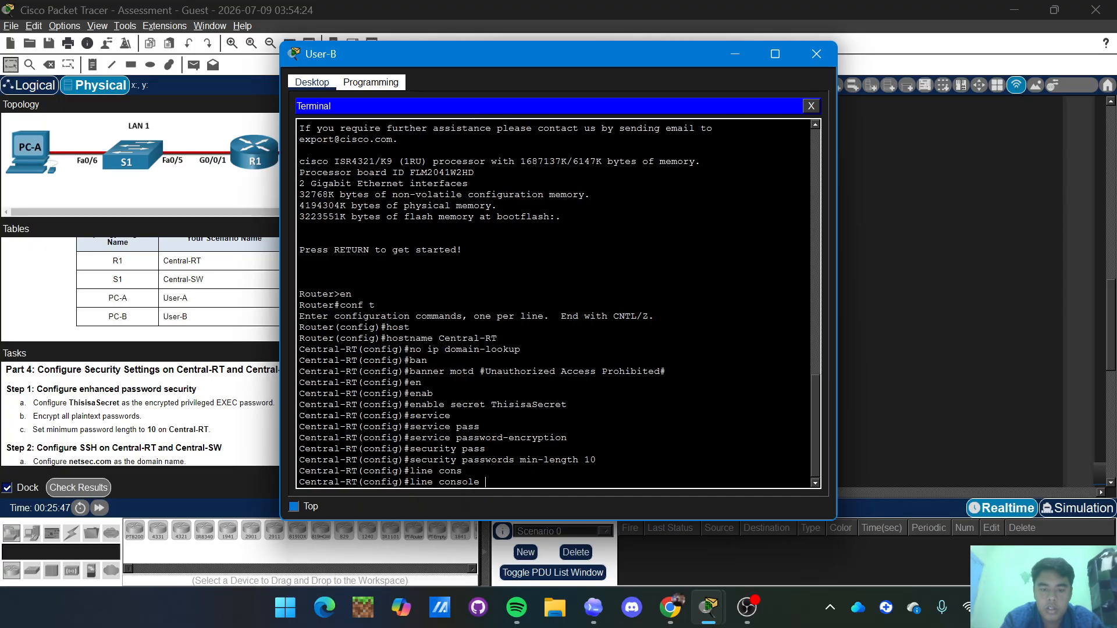
text(0)
key(Return)
text(passs)
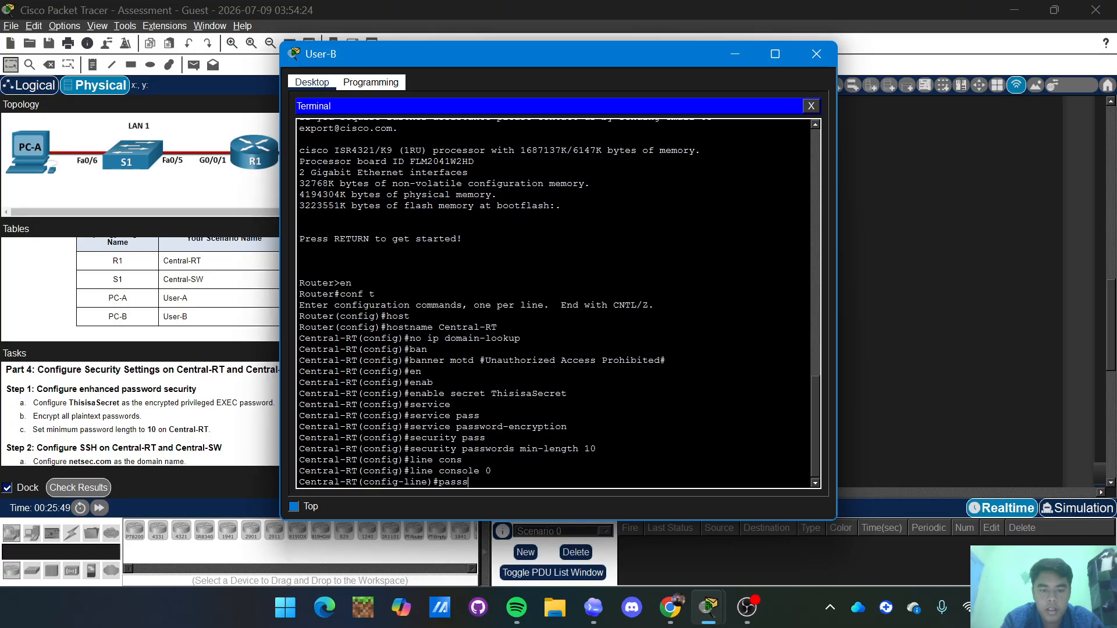
key(Tab)
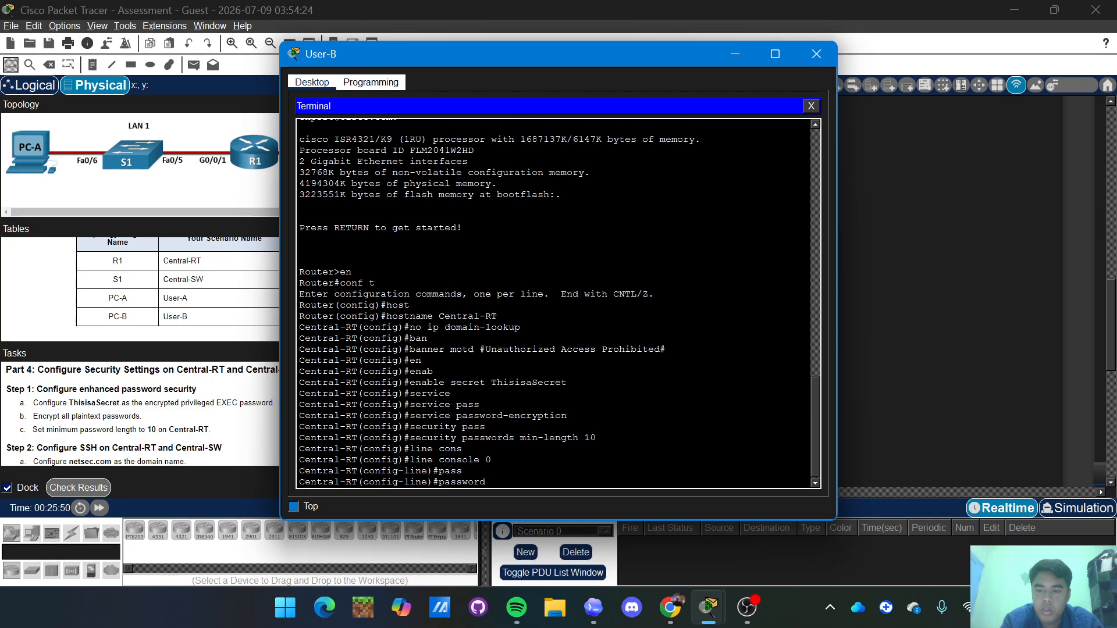
text(C)
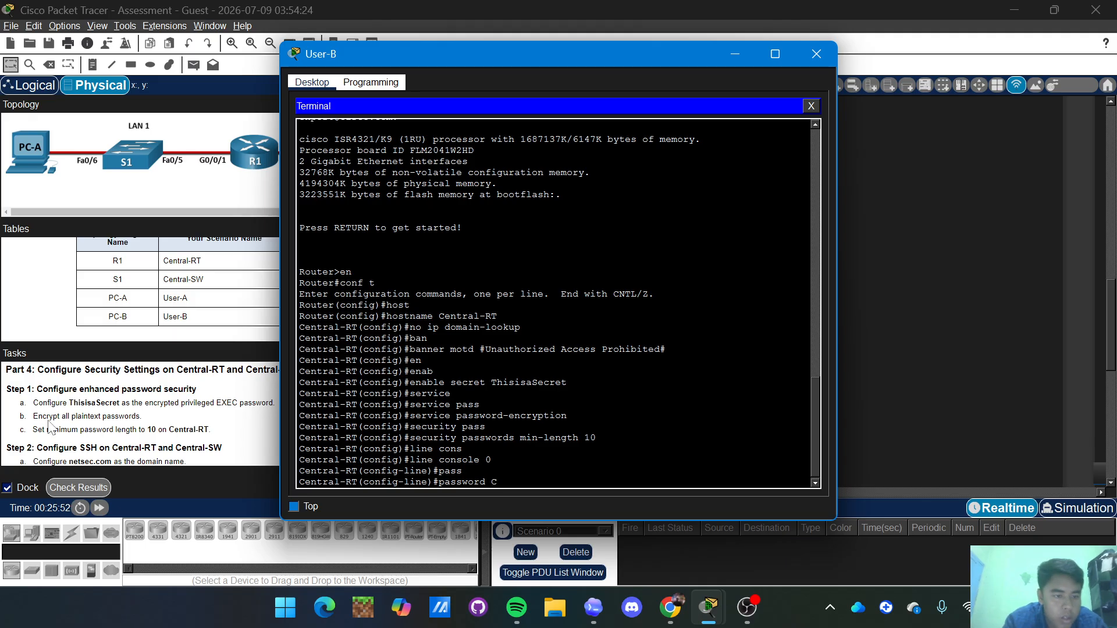
scroll(142, 414, down, 1)
scroll(142, 414, down, 3)
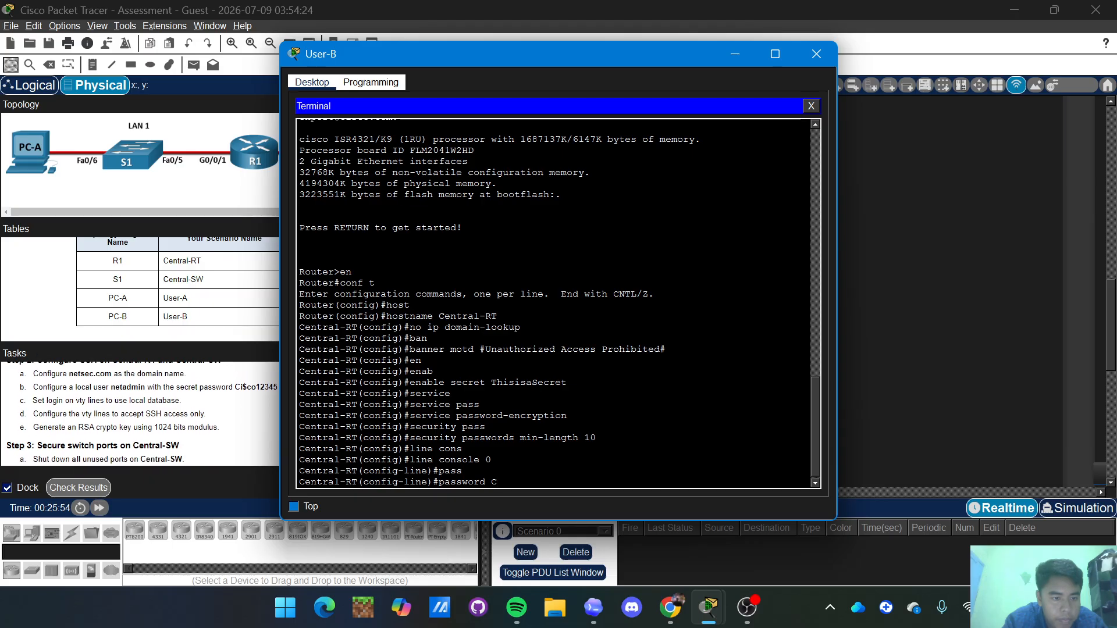
scroll(142, 414, down, 1)
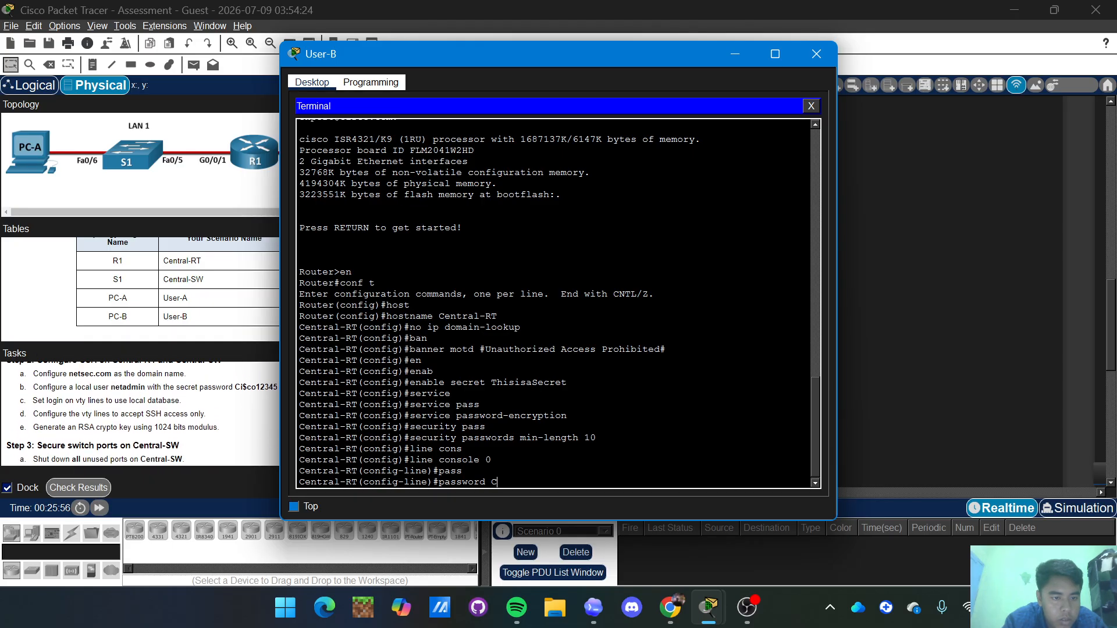
scroll(142, 413, up, 1)
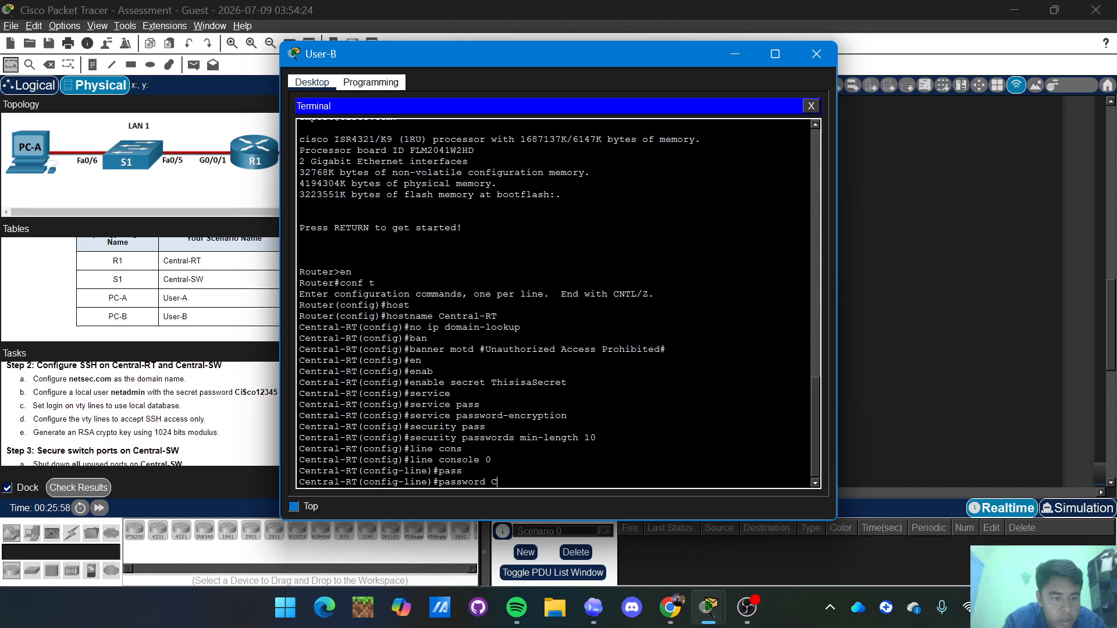
scroll(142, 414, down, 2)
scroll(142, 414, up, 5)
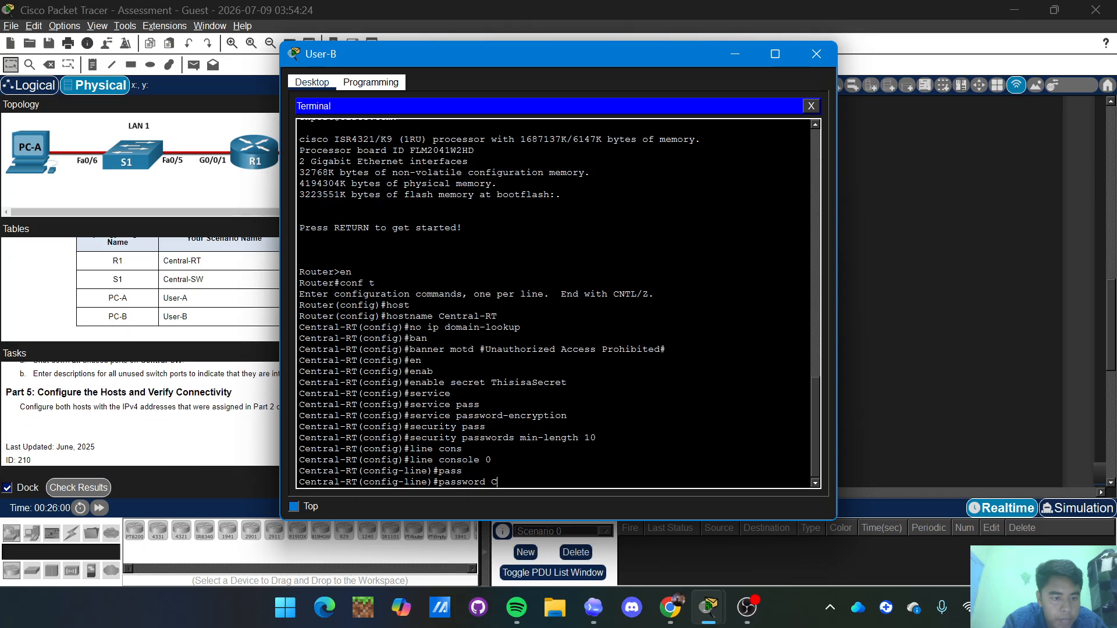
scroll(142, 414, up, 2)
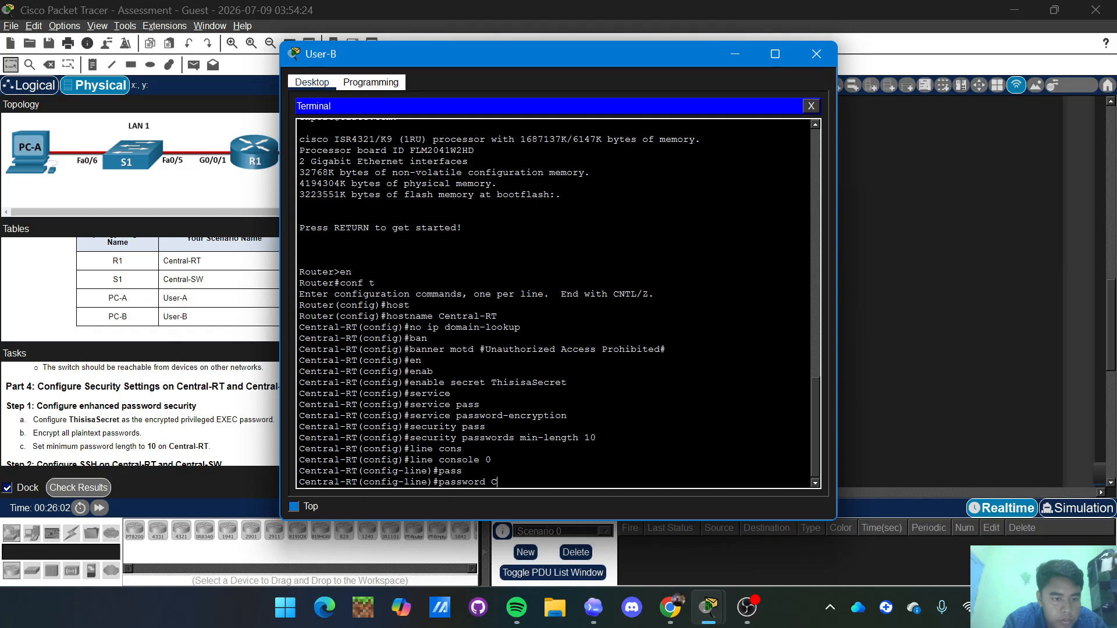
scroll(142, 413, up, 5)
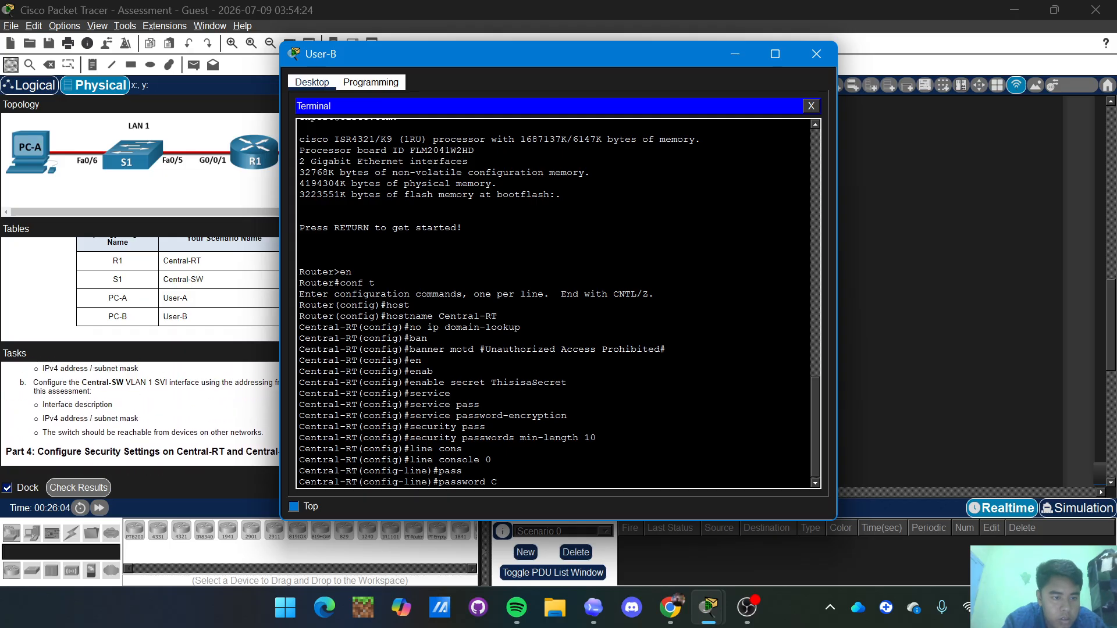
scroll(142, 414, down, 5)
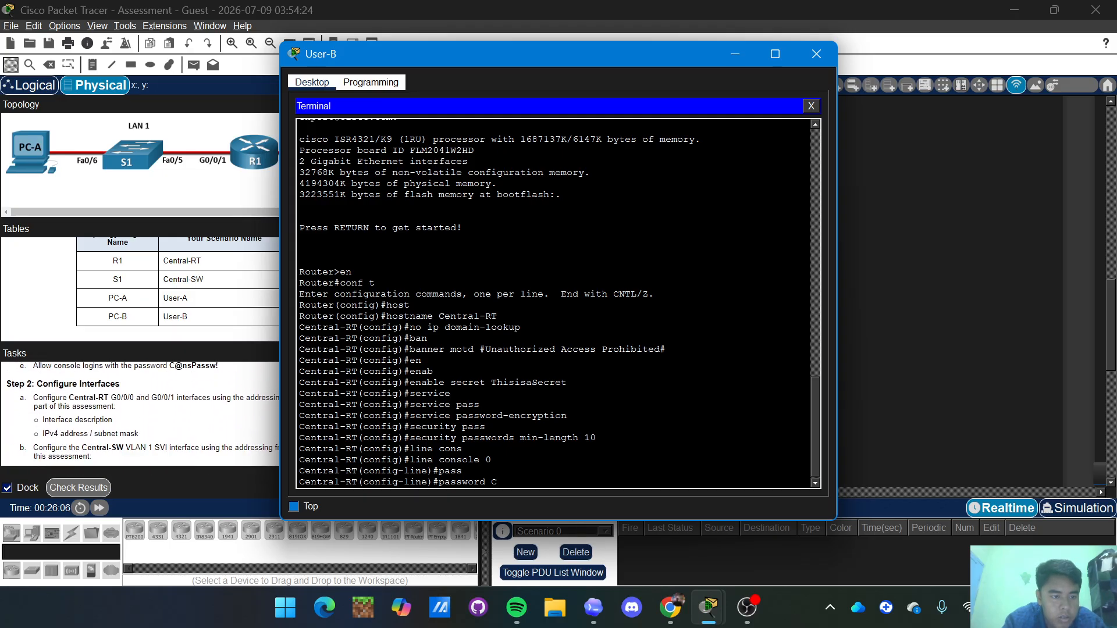
scroll(18, 431, down, 2)
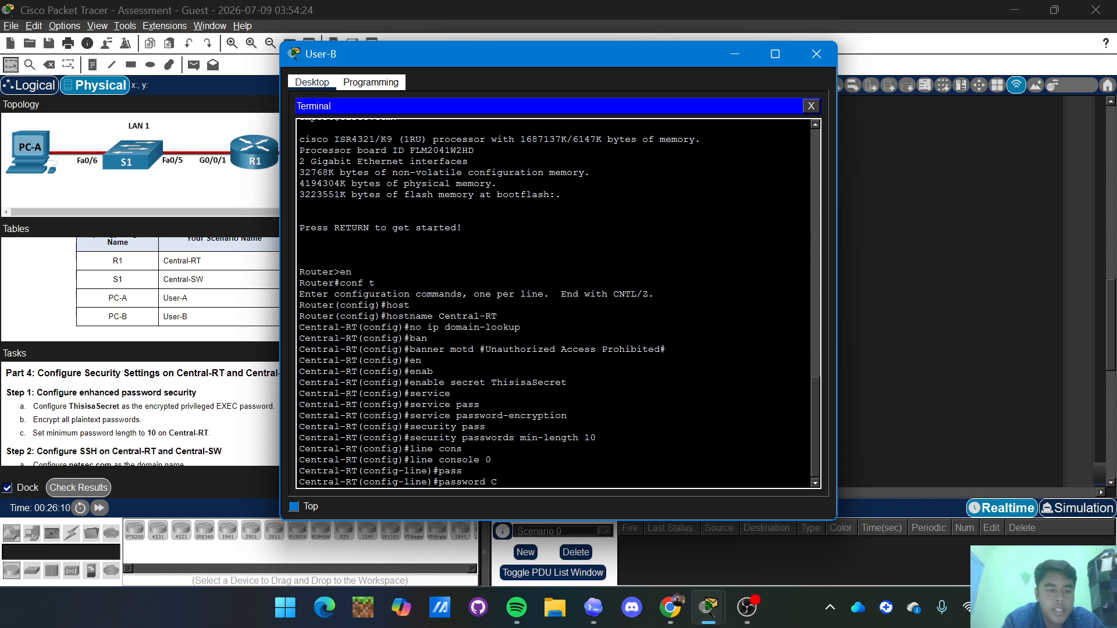
scroll(158, 407, up, 3)
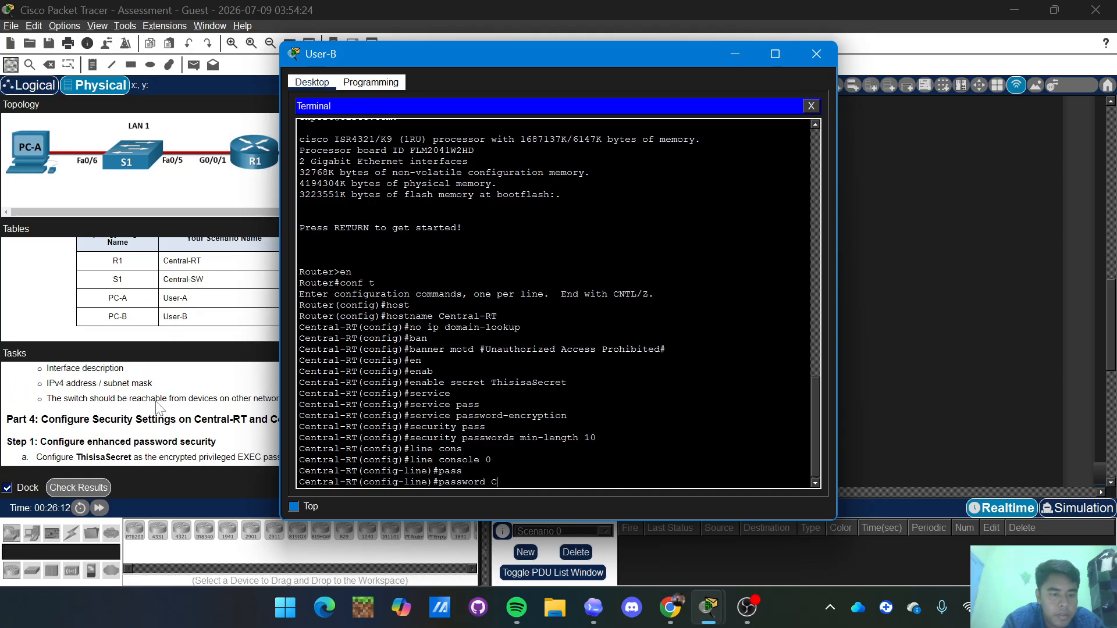
scroll(158, 407, down, 4)
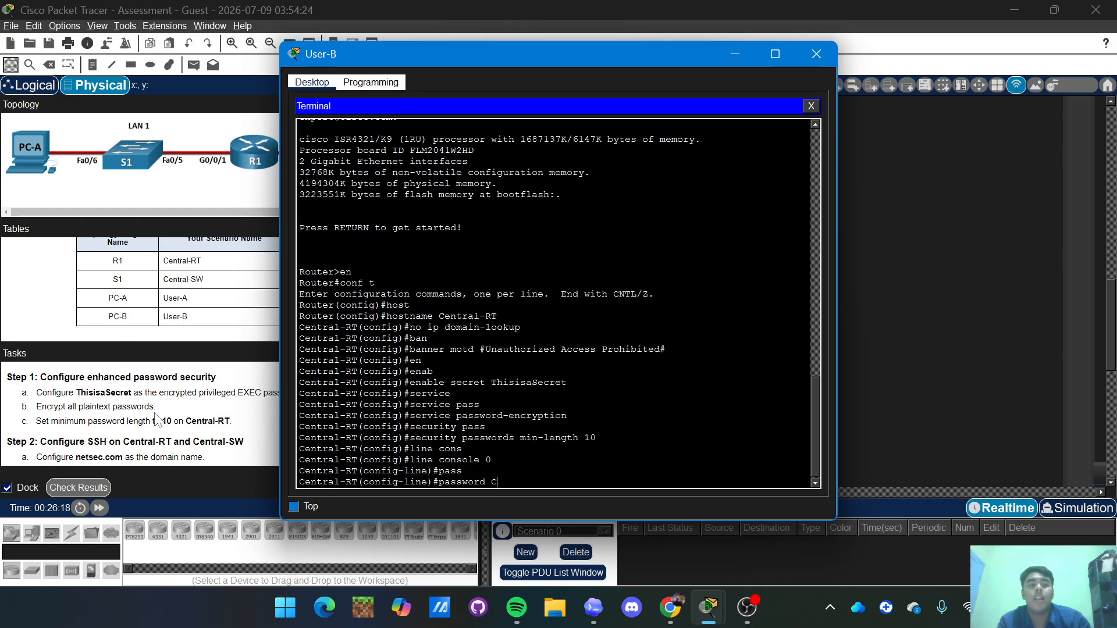
scroll(140, 413, up, 2)
scroll(140, 413, up, 1)
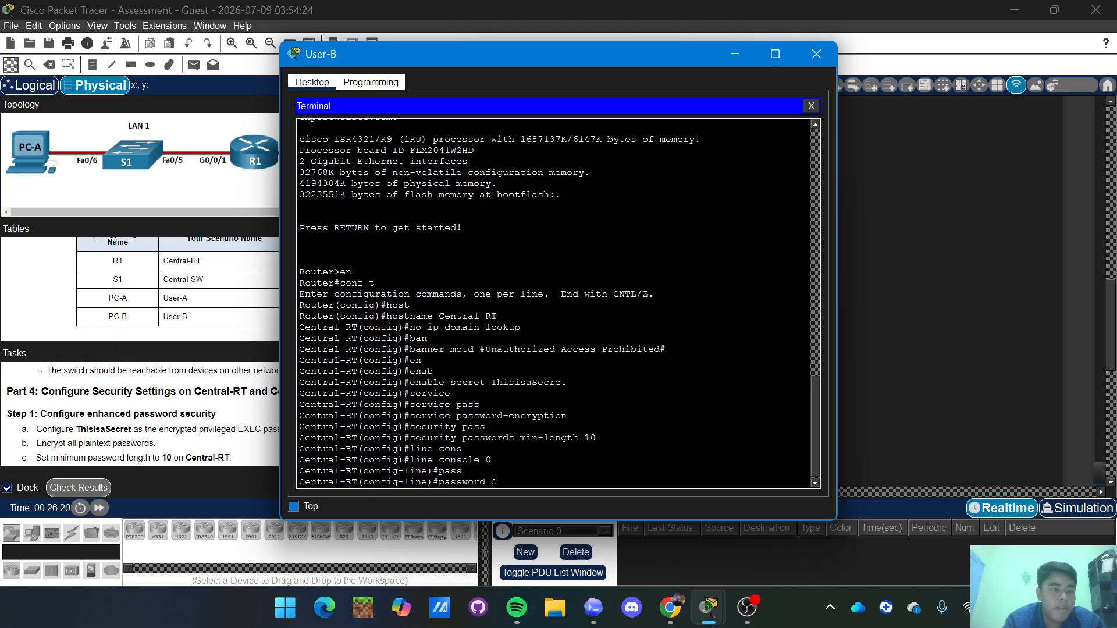
scroll(139, 413, up, 4)
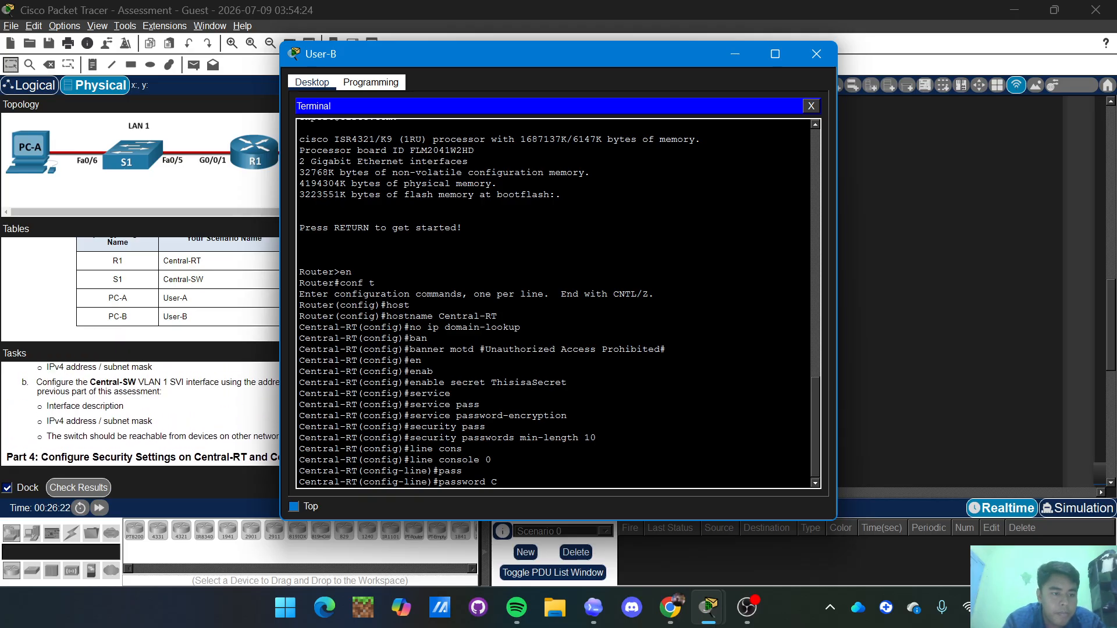
scroll(140, 413, up, 1)
scroll(143, 415, up, 5)
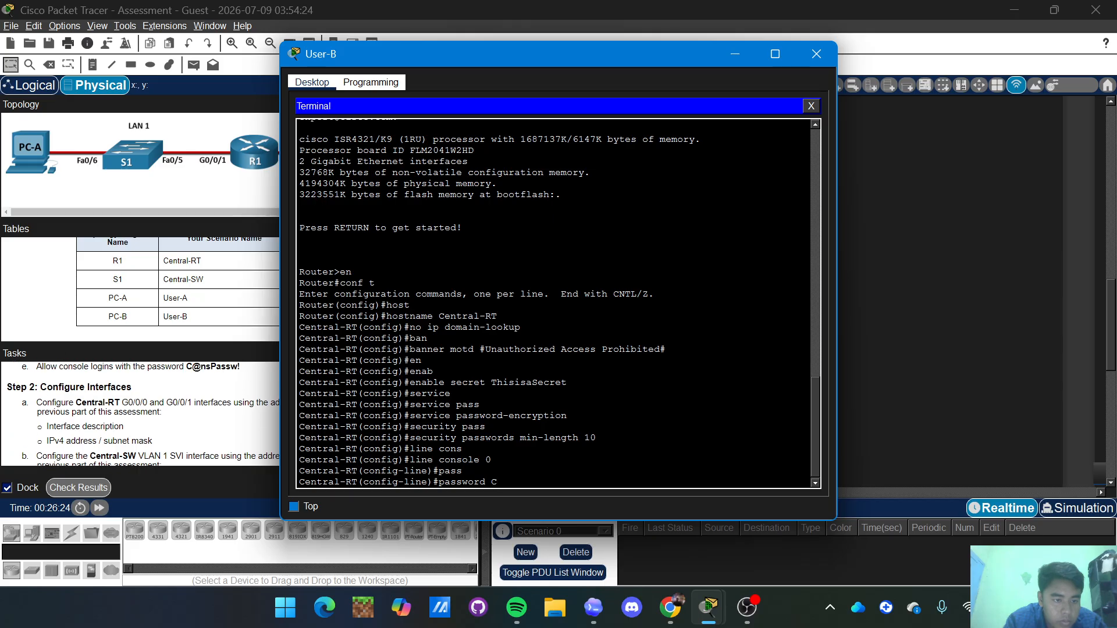
scroll(182, 448, down, 1)
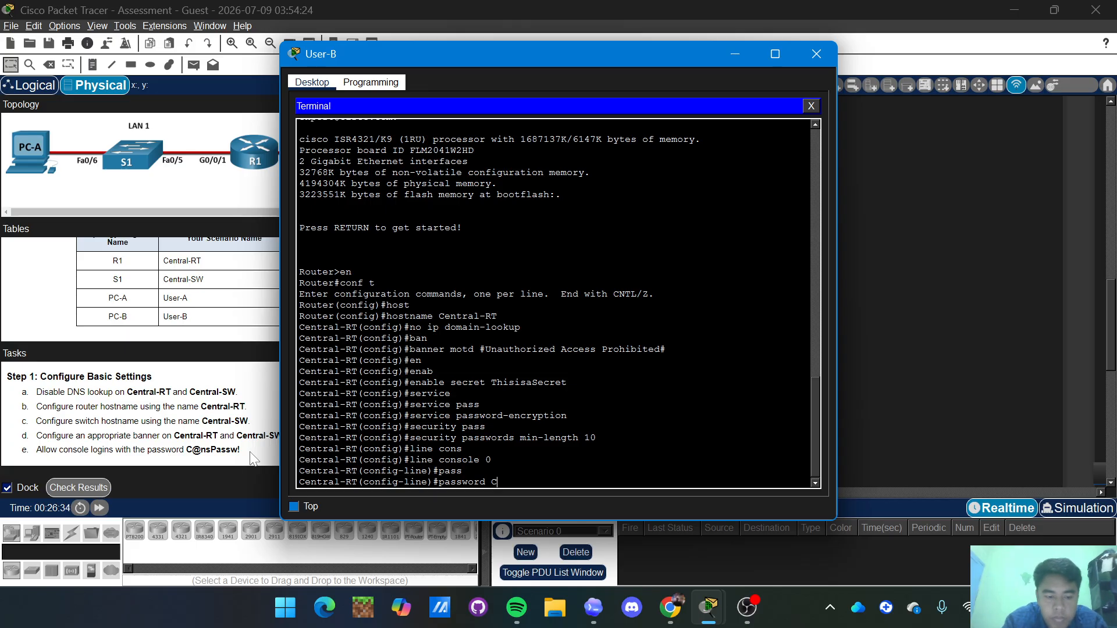
Finish entering and apply the required console line password.
text(@nsO)
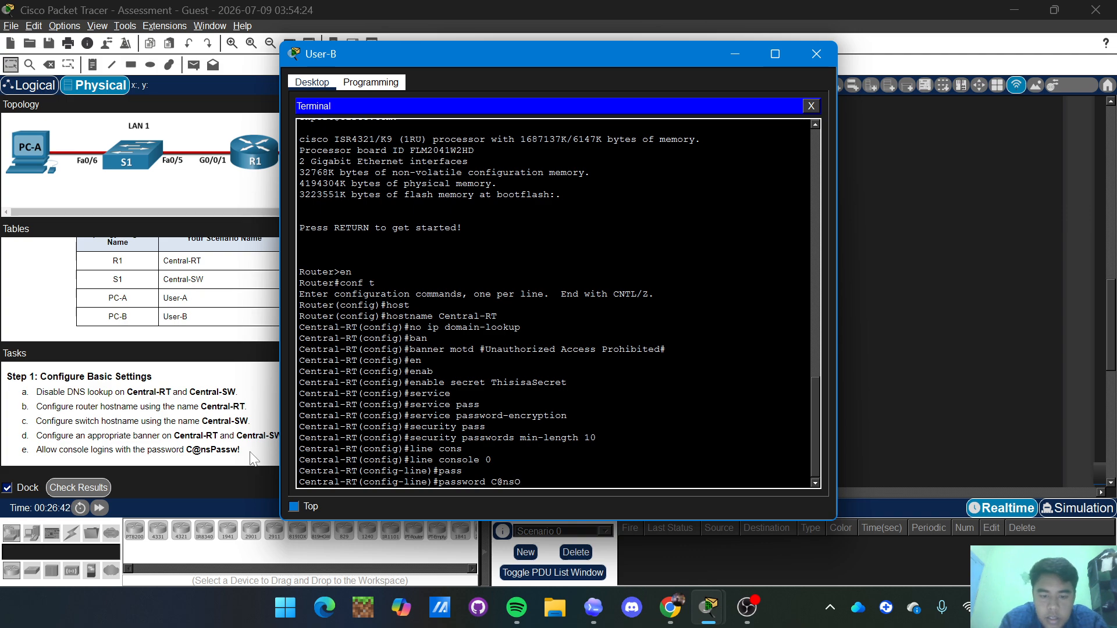
key(BackSpace)
text(P)
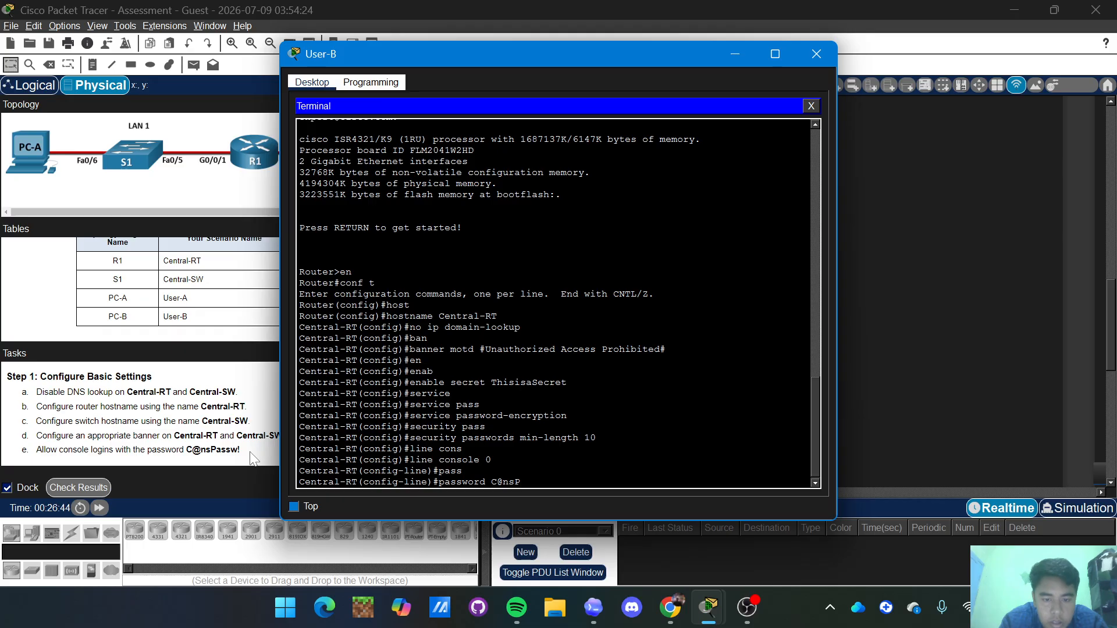
key(BackSpace)
text(Passw)
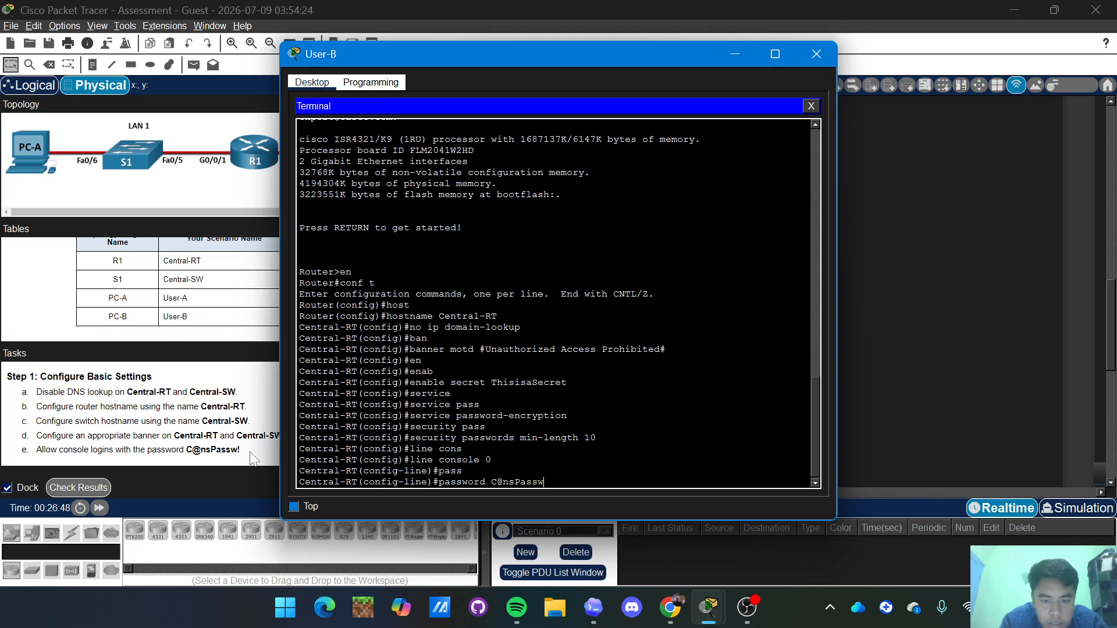
text(!)
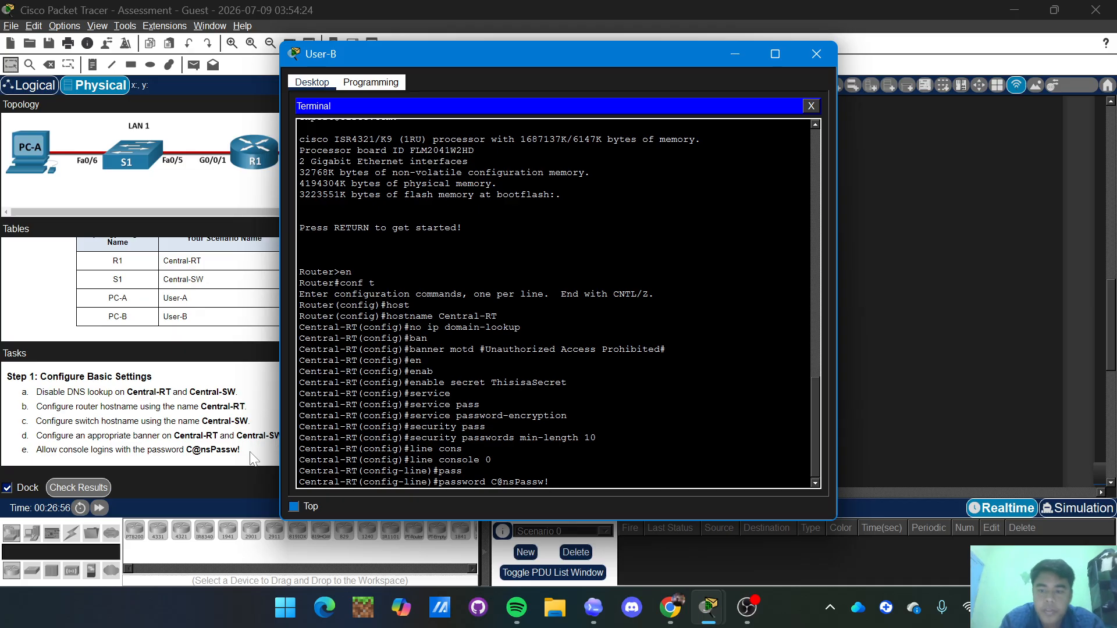
key(Return)
Require login on console line 0 and exit back to global configuration.
text(l)
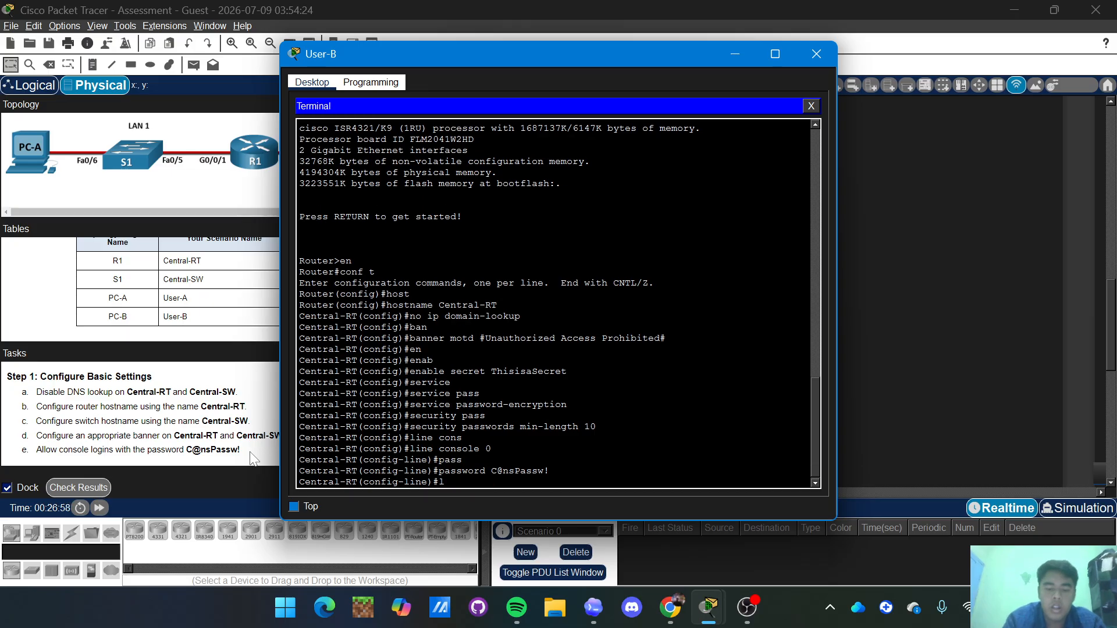
text(ogin)
key(Return)
text(exit)
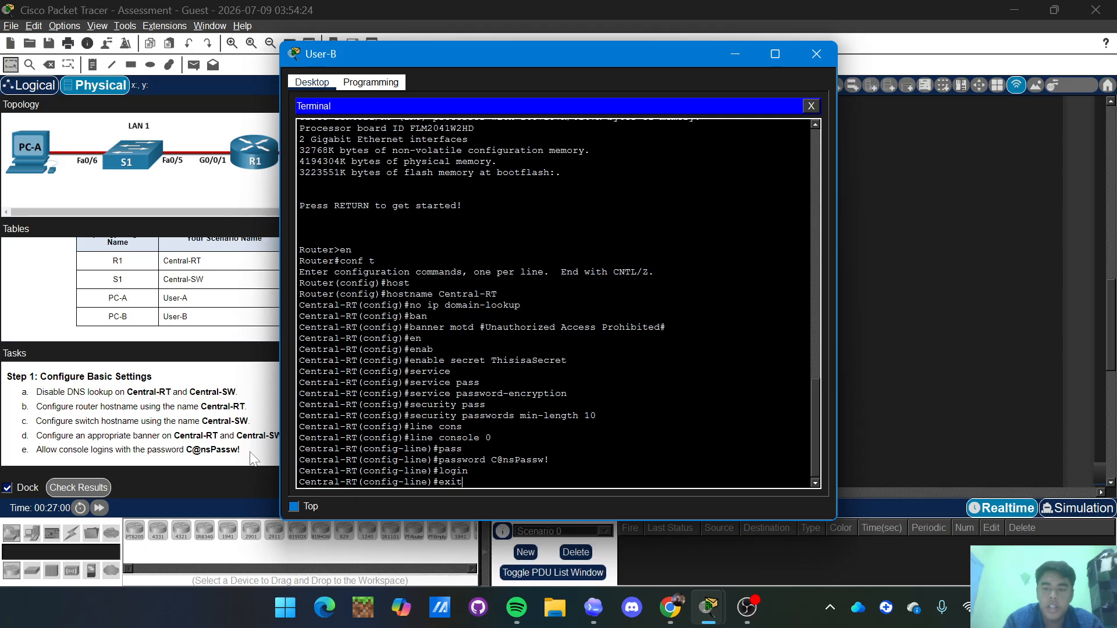
key(Return)
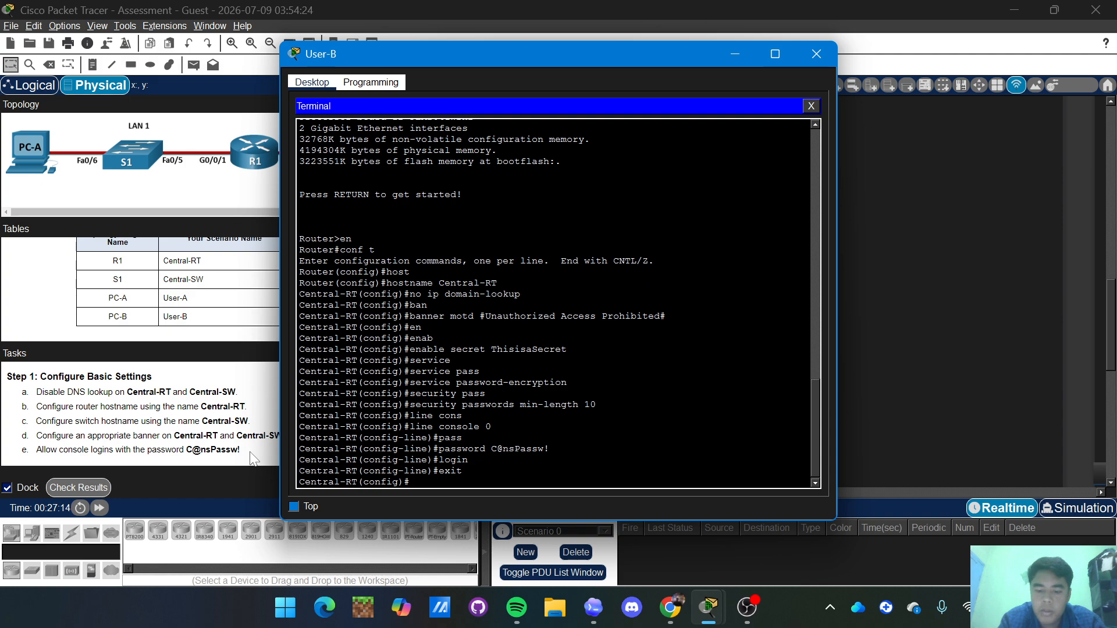
text(int)
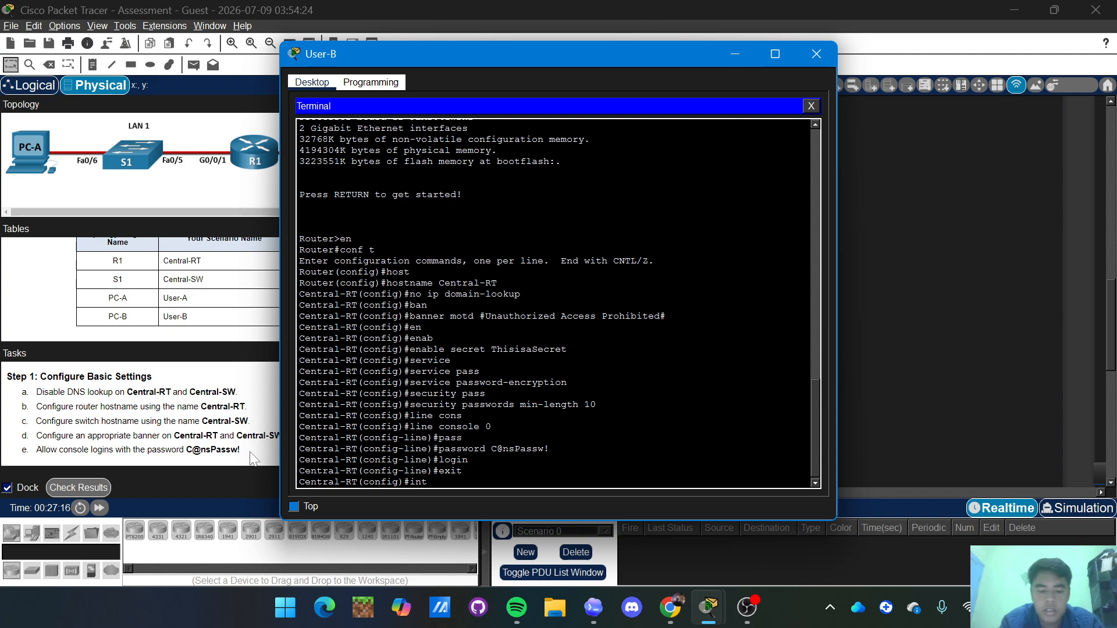
text( g0)
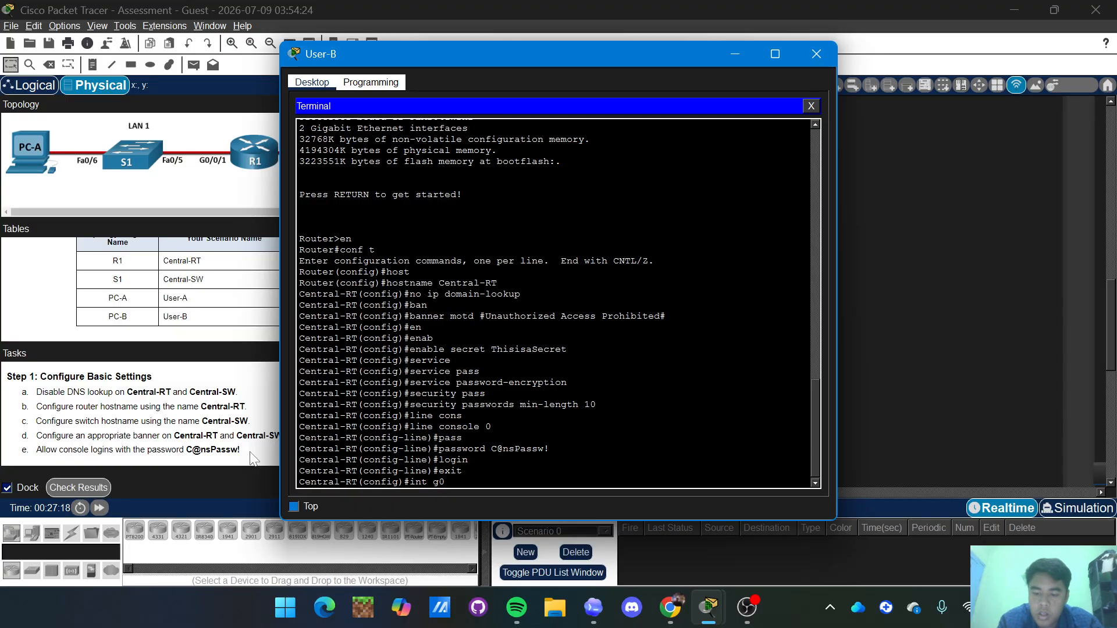
text(/0/1)
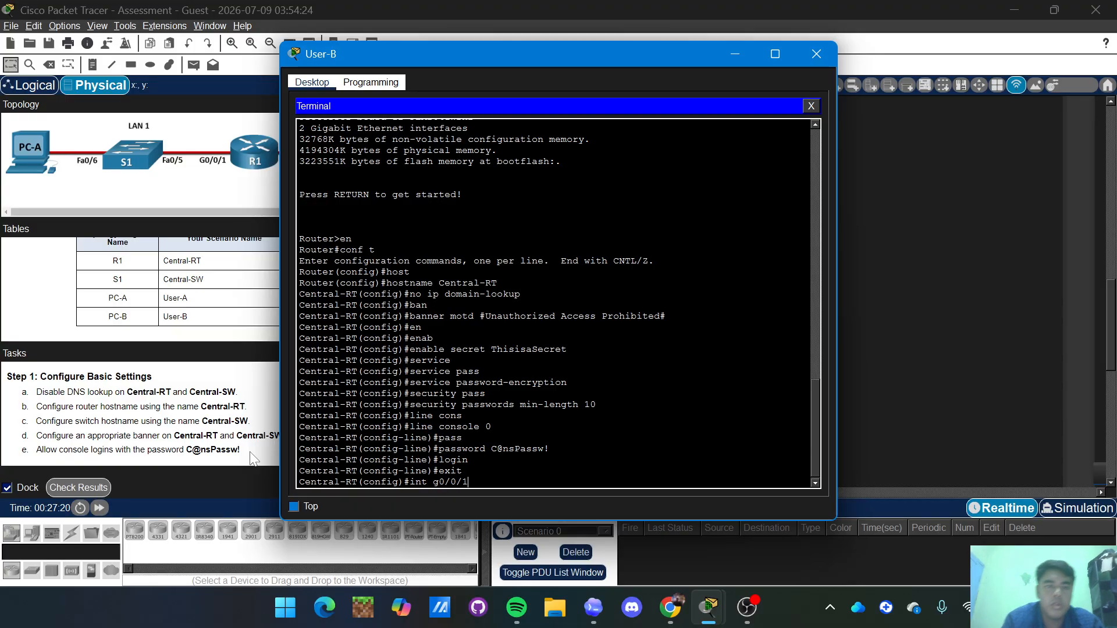
Enter interface G0/0/1 and give it the description LAN1.
drag(417, 48, 295, 75)
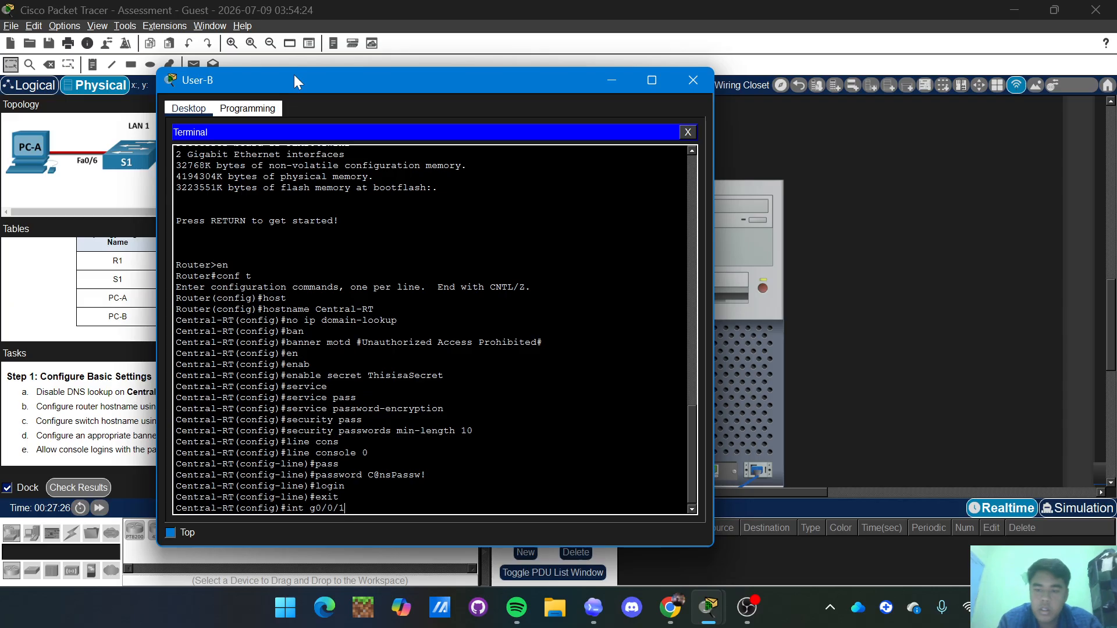
key(Return)
text(des)
key(Tab)
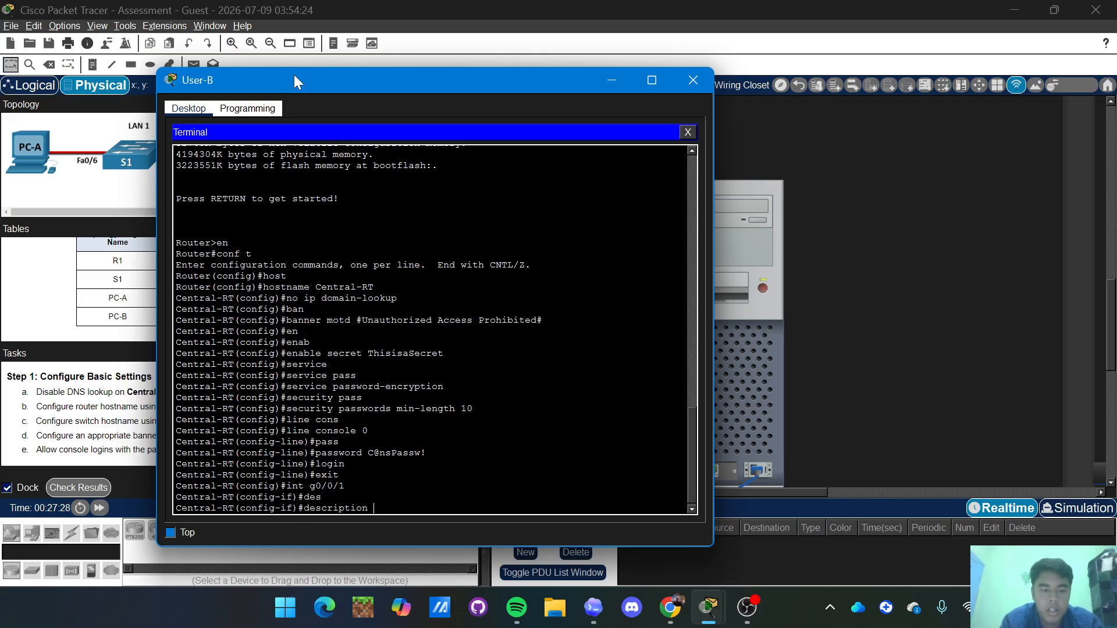
text(LAN1)
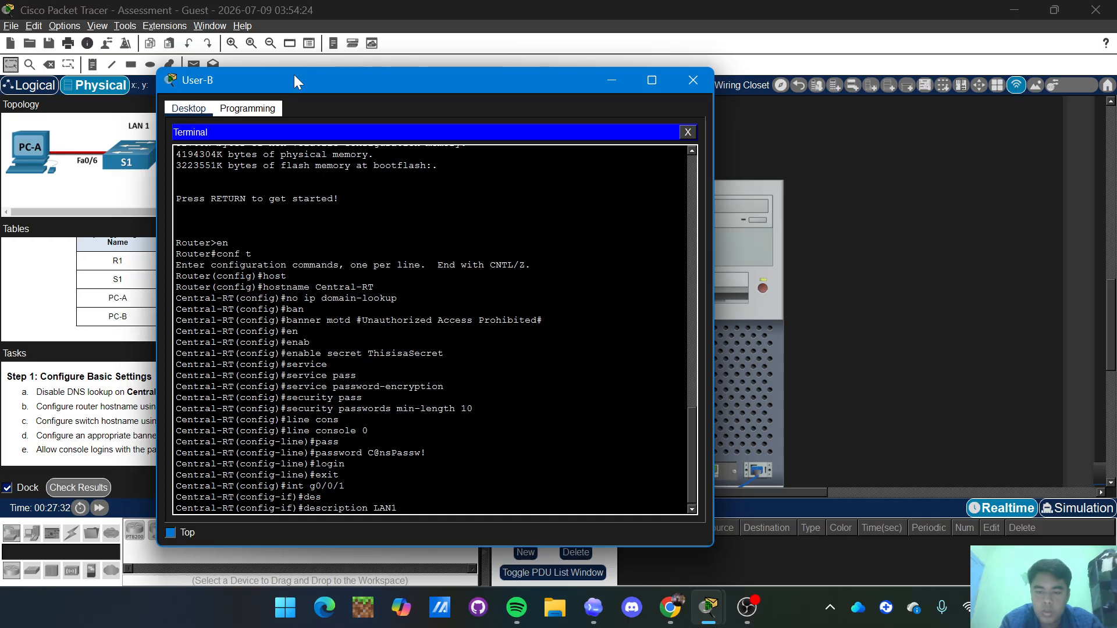
key(Return)
Assign G0/0/1 the address 209.165.201.1 255.255.255.224, bring it up, and exit.
text(ip add)
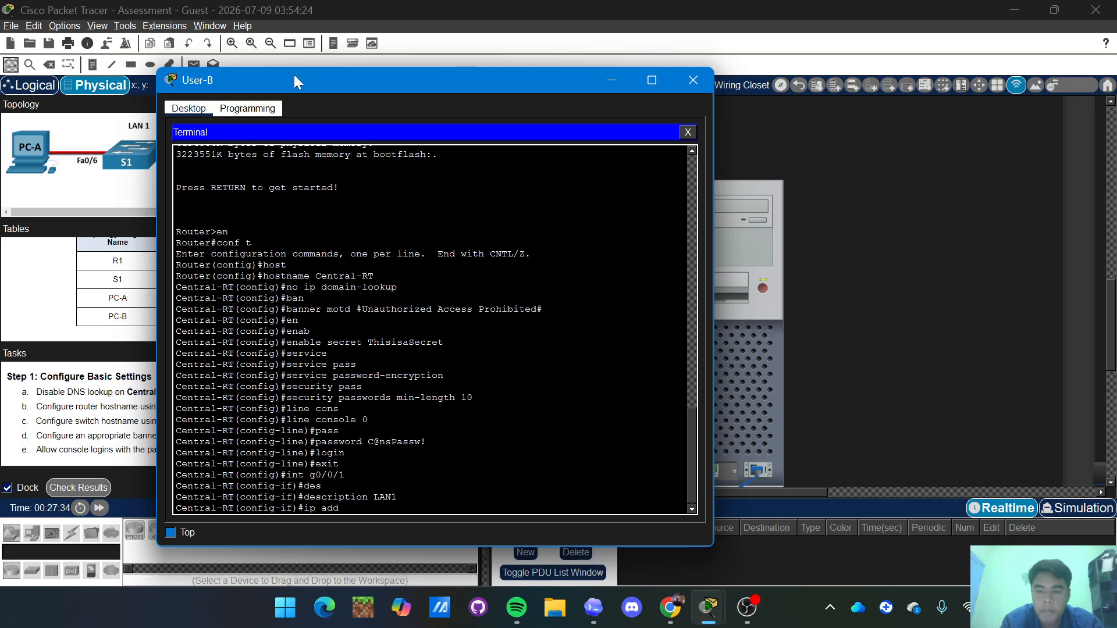
text( 209)
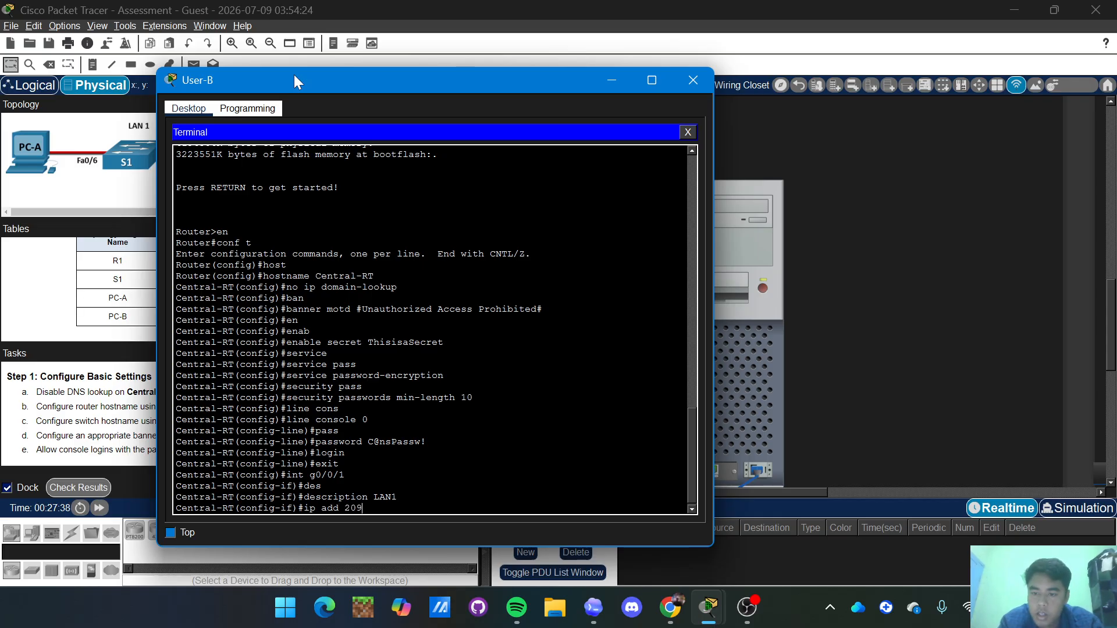
text(.165)
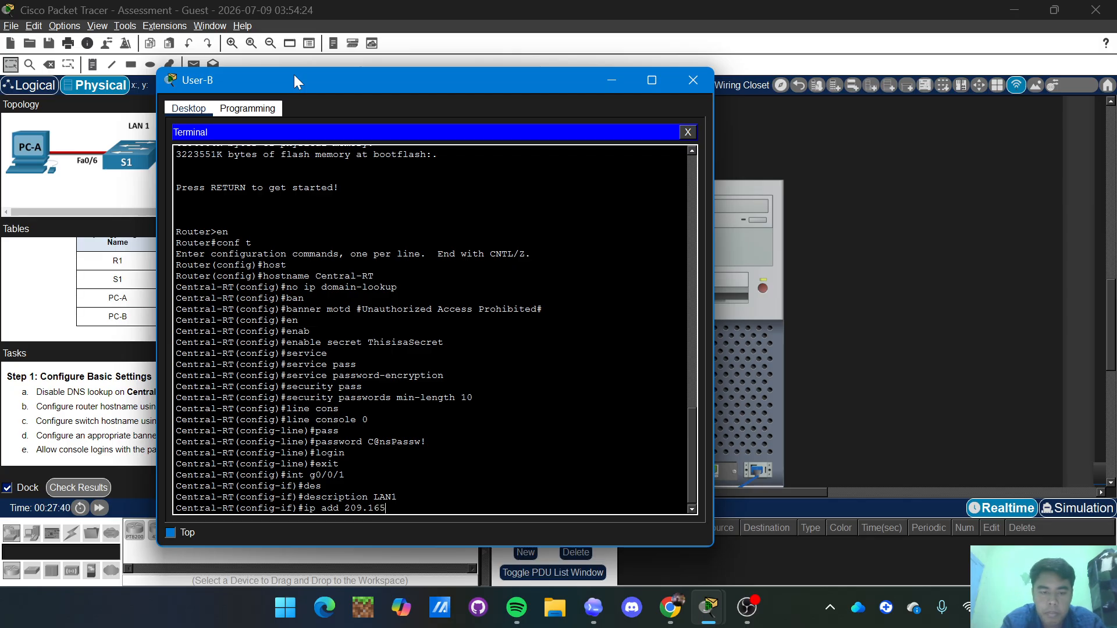
text(.201)
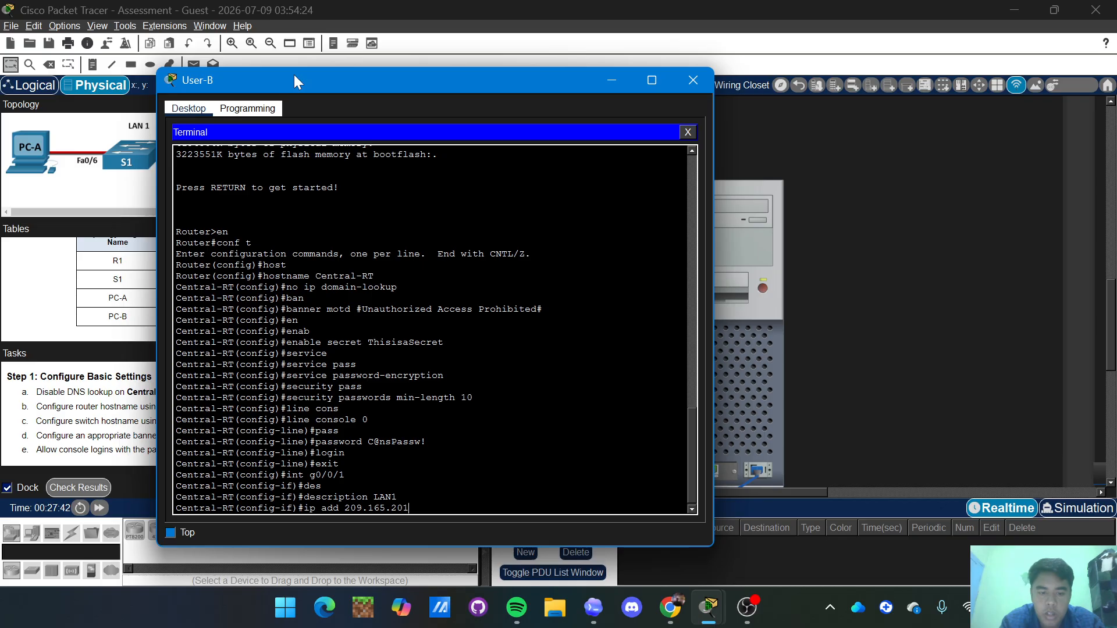
text(.1)
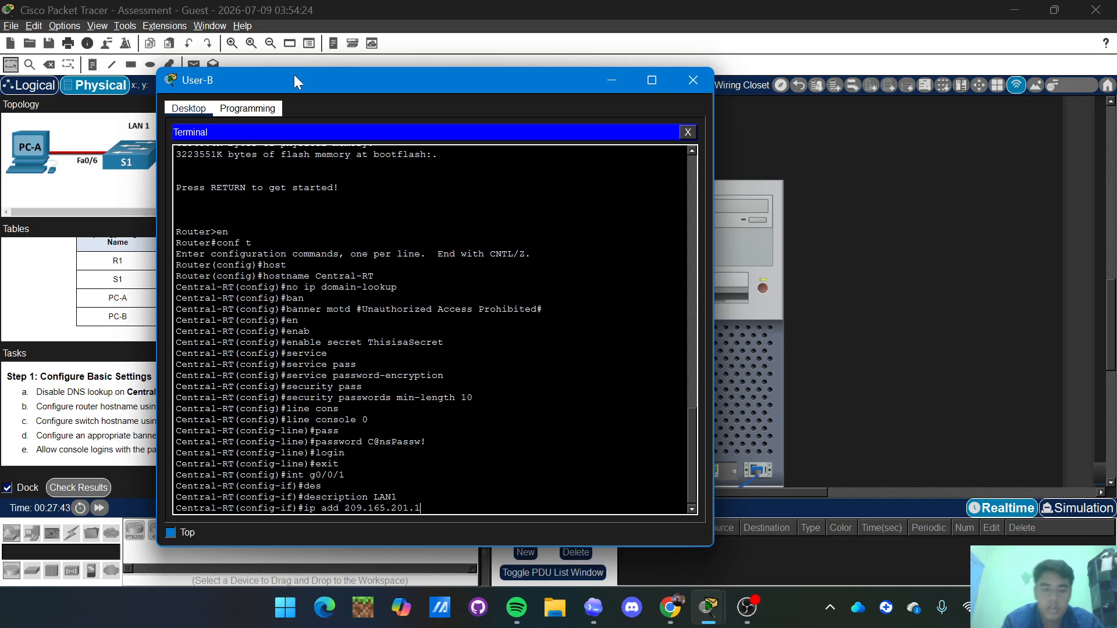
text( 255)
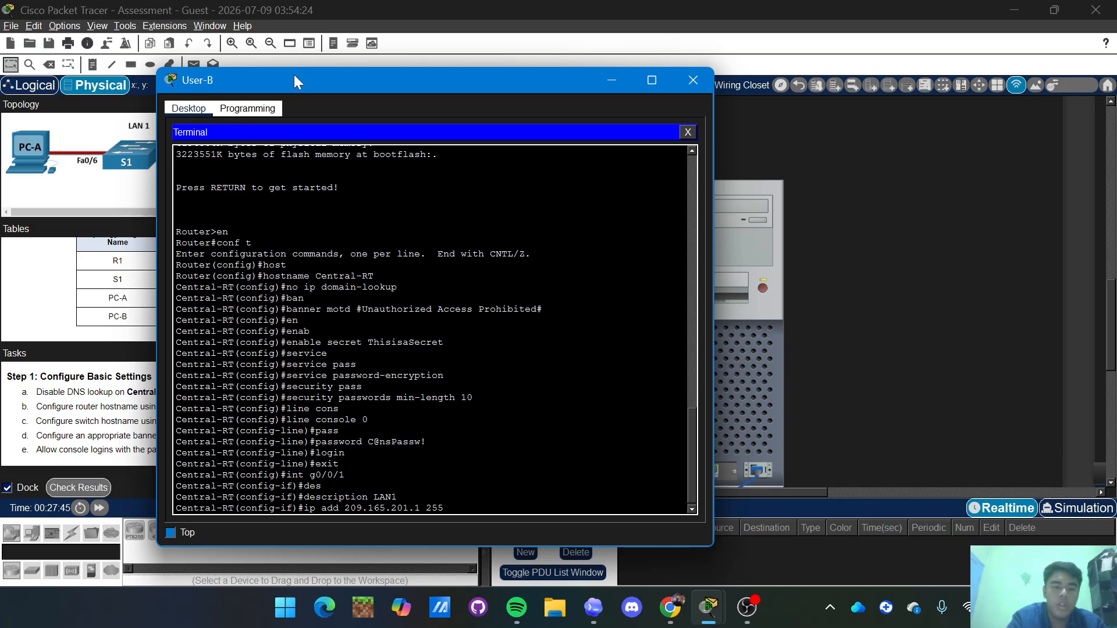
text(.255.255)
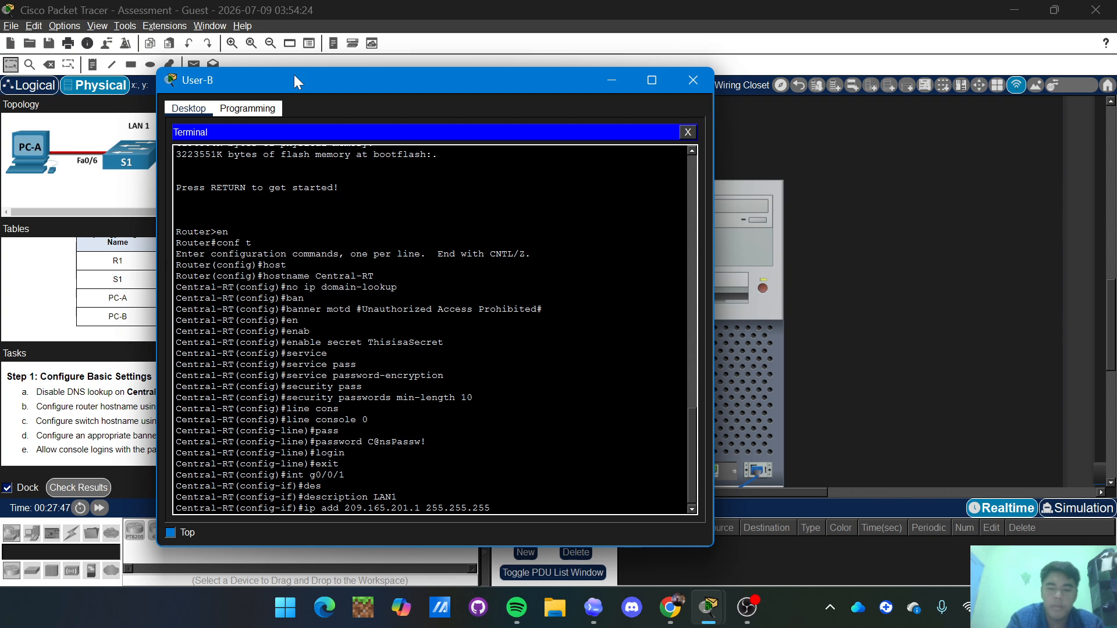
text(.224)
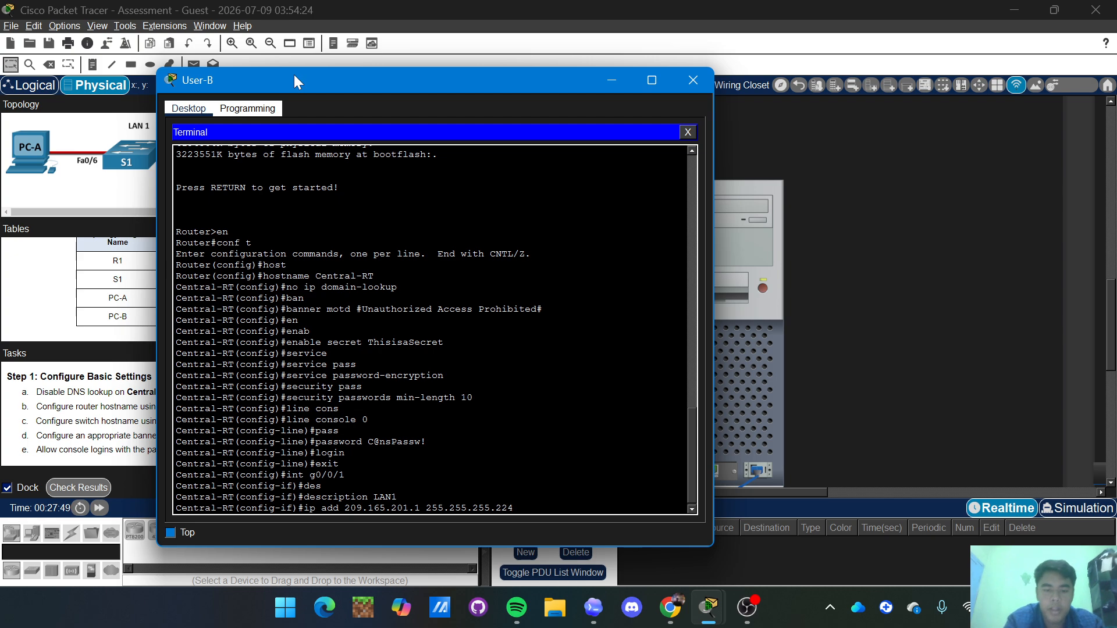
key(Return)
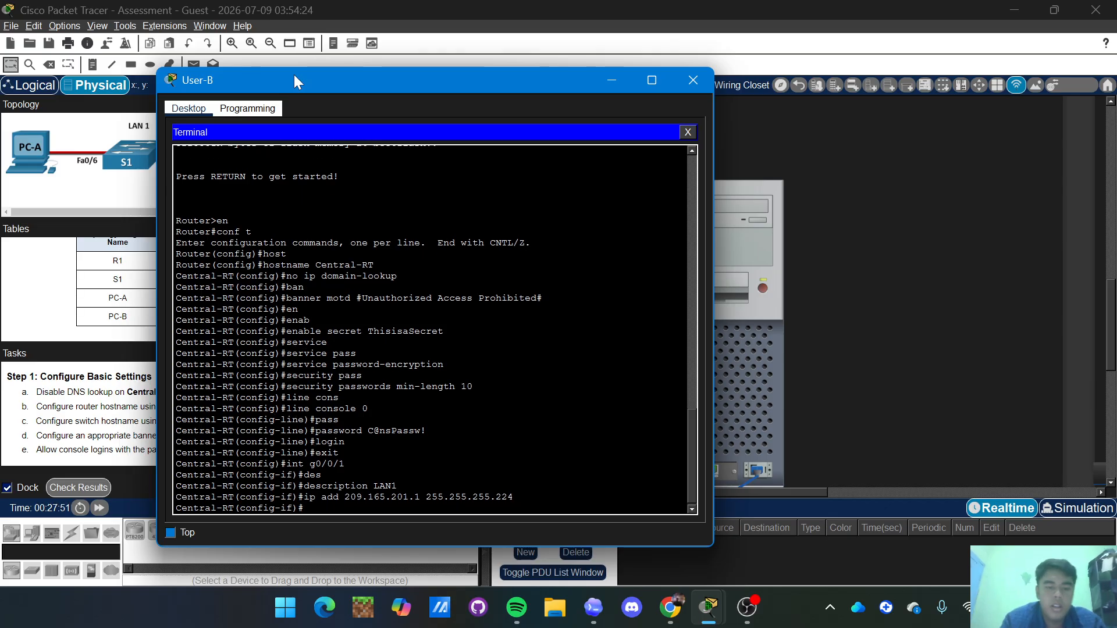
text(no shut)
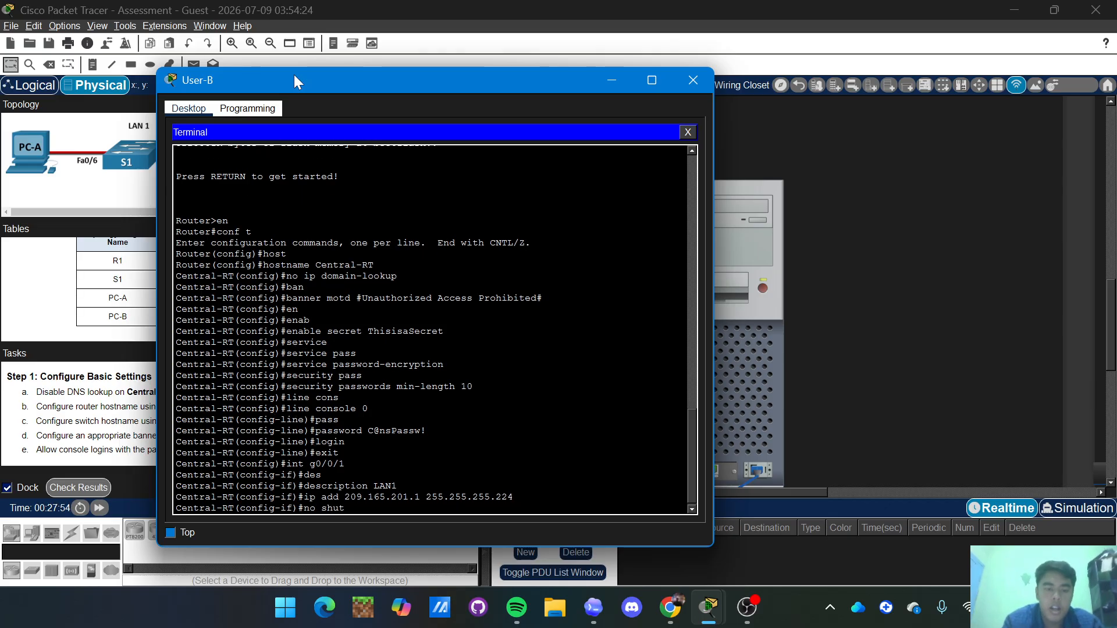
key(Return)
key(BackSpace)
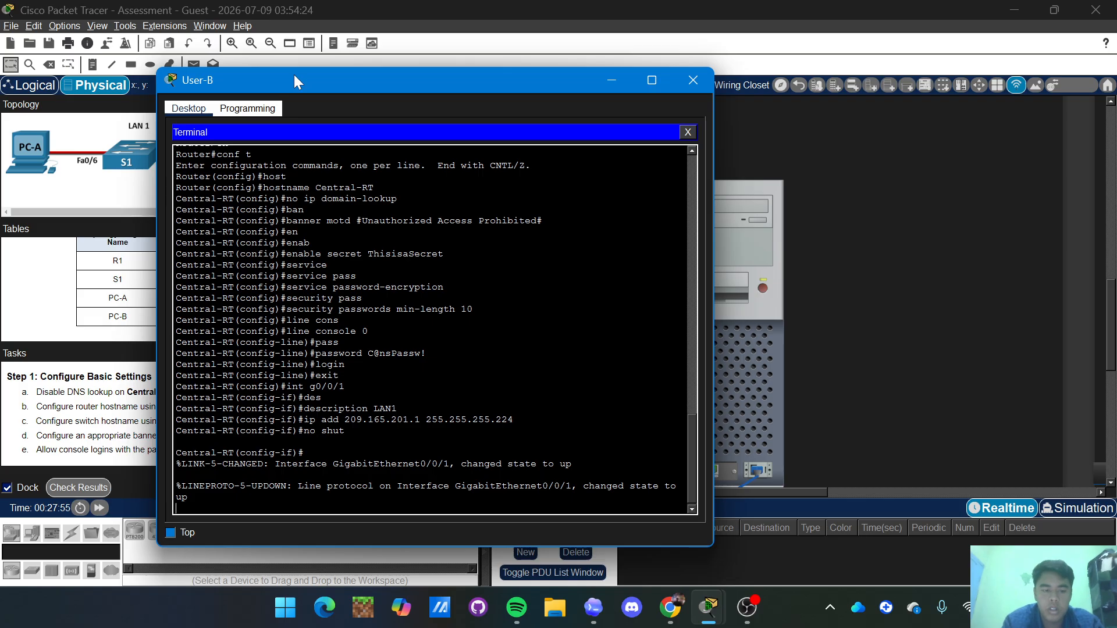
key(Return)
text(ecxit)
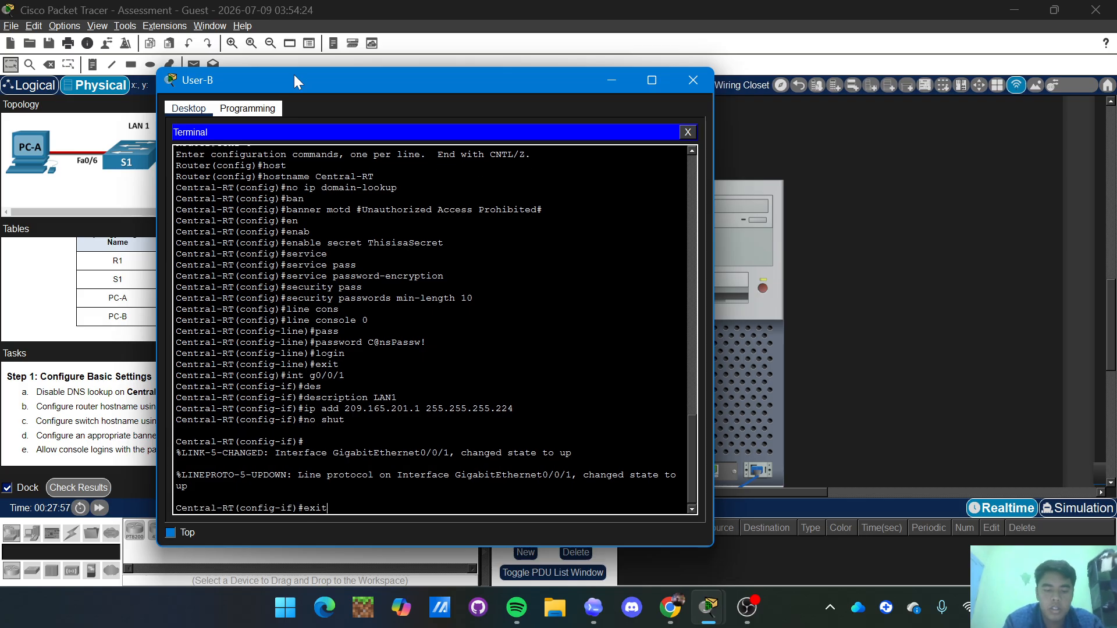
key(Return)
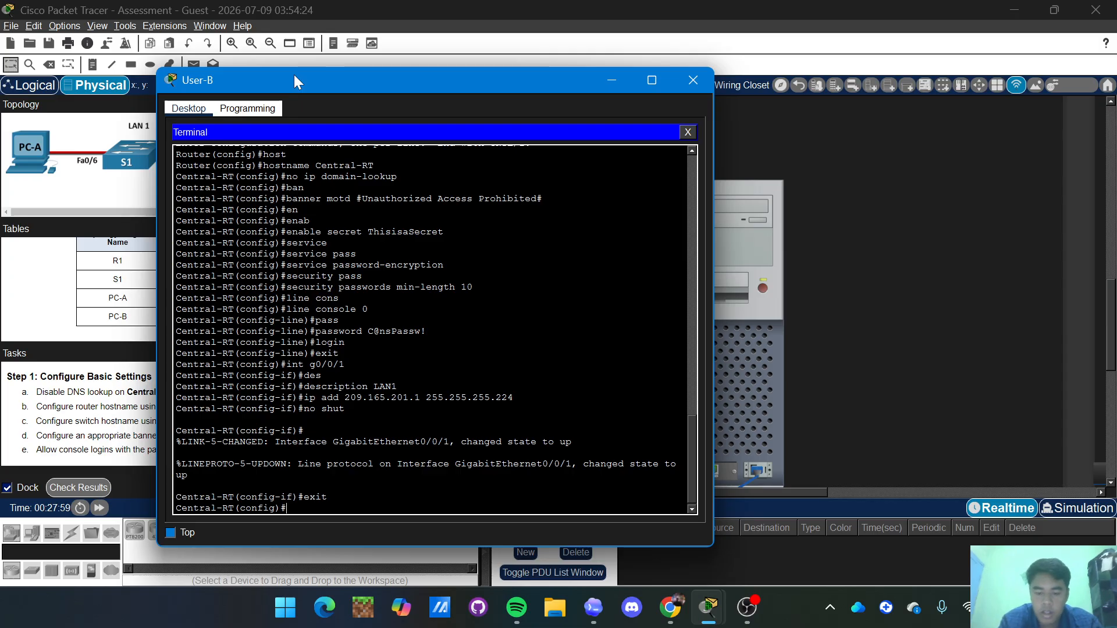
Enter interface G0/0/0 and give it the description LAN2.
text(in)
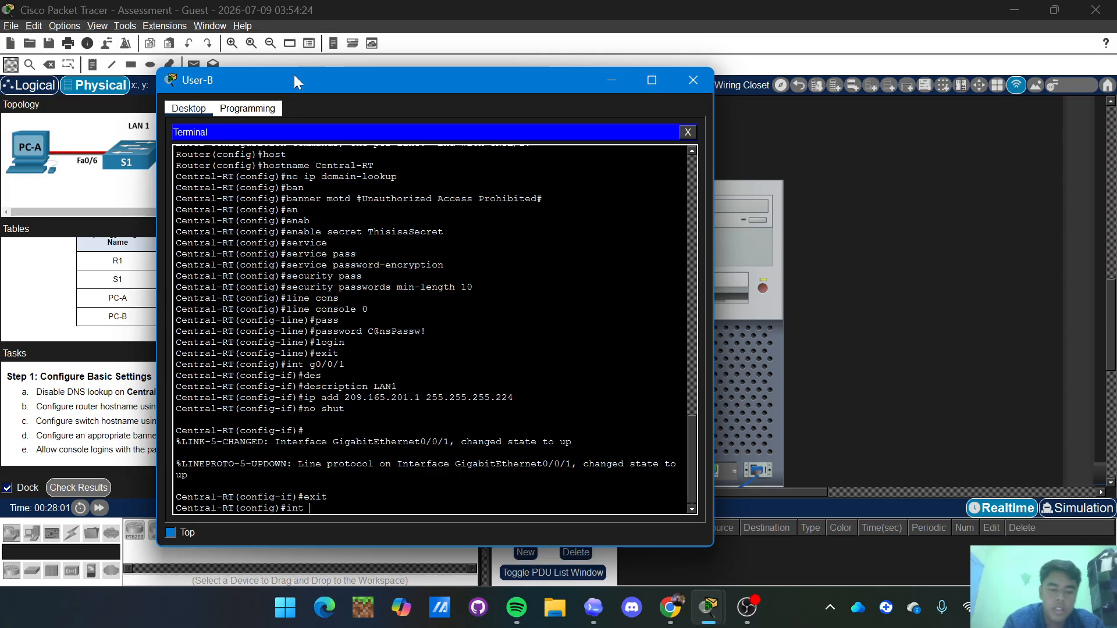
text(t g0)
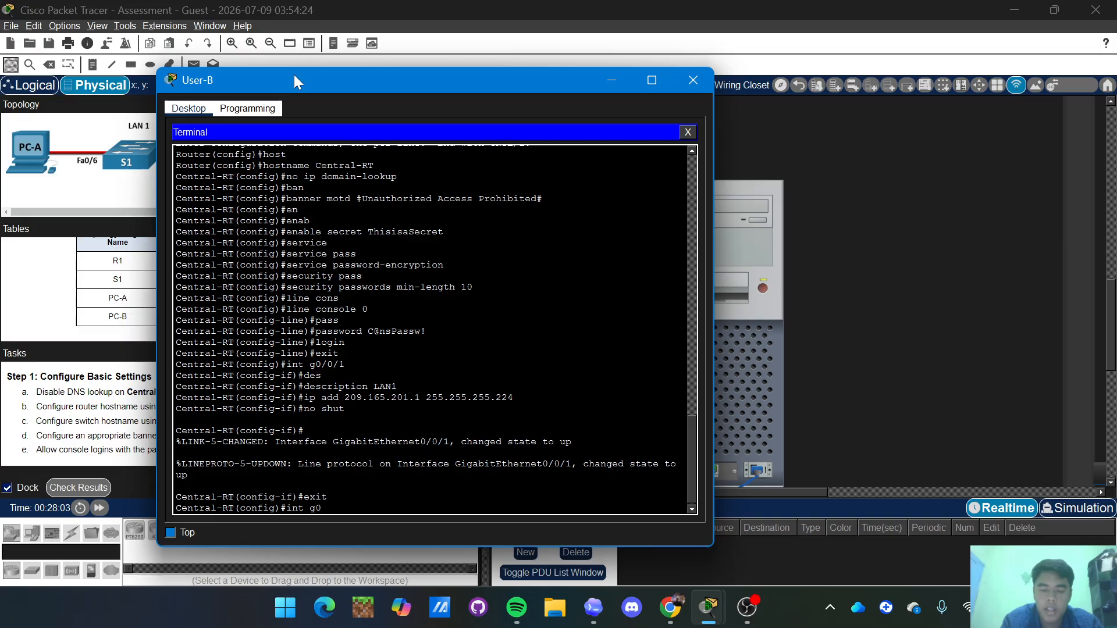
text(/0/0)
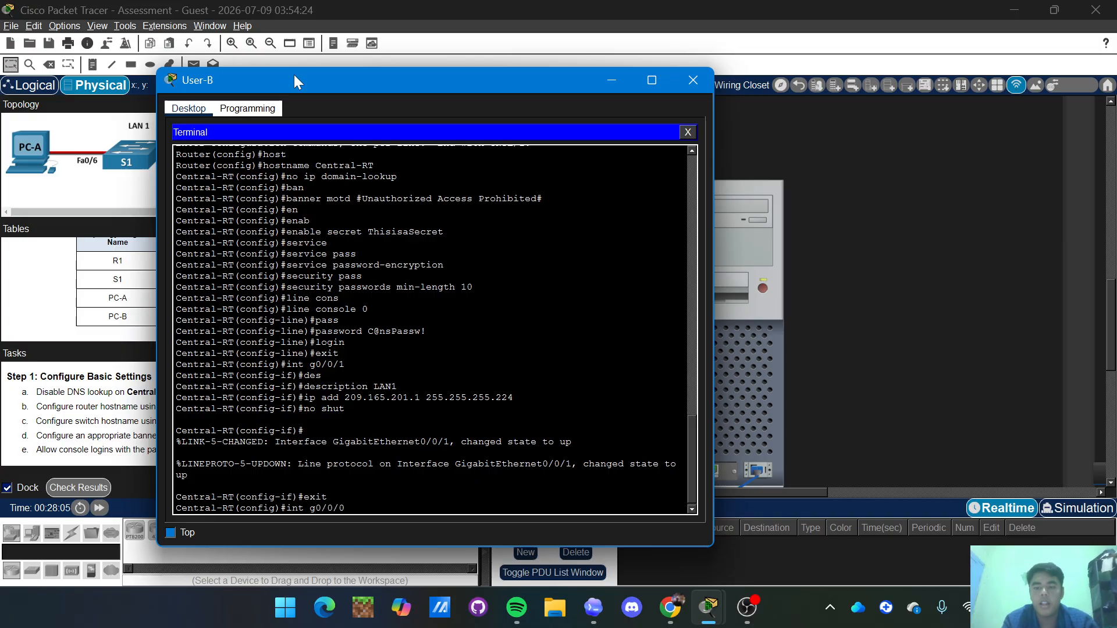
key(Return)
text(des)
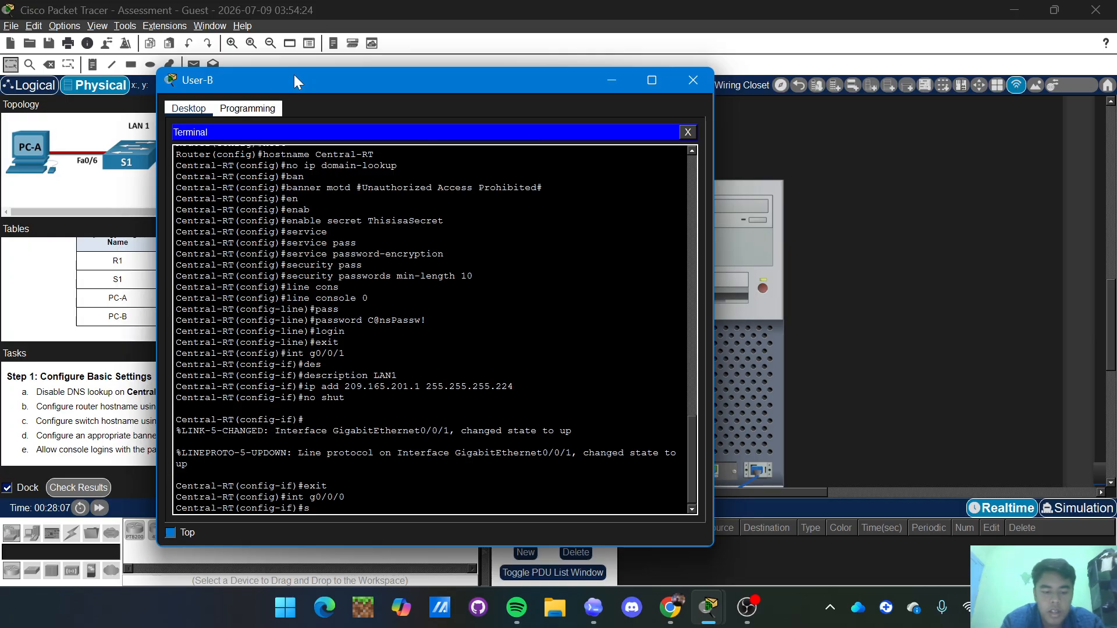
key(Tab)
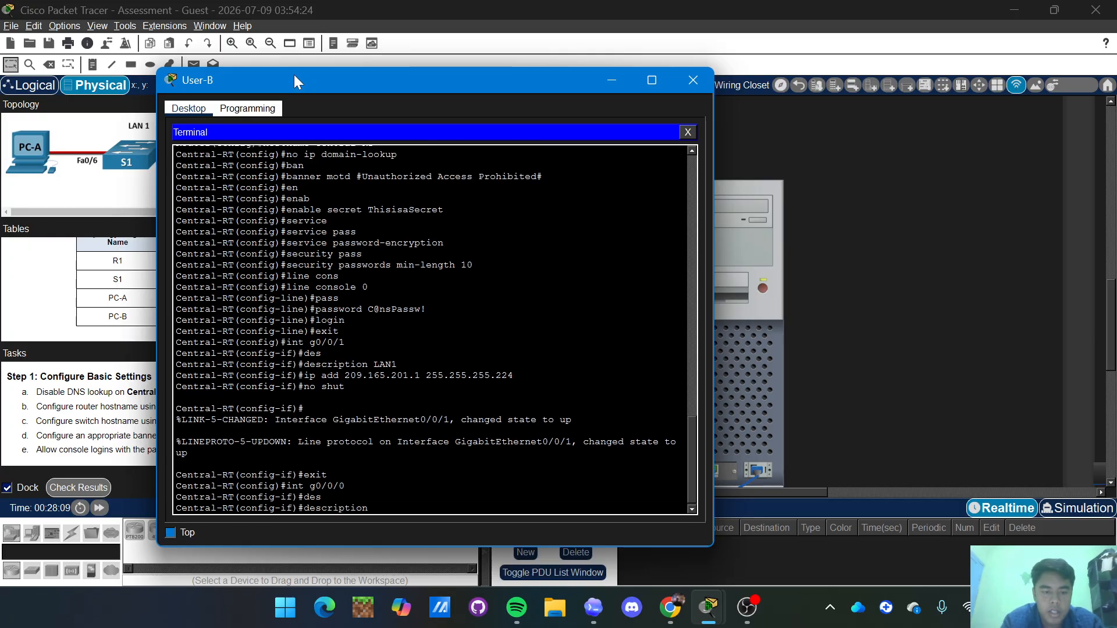
text(LA)
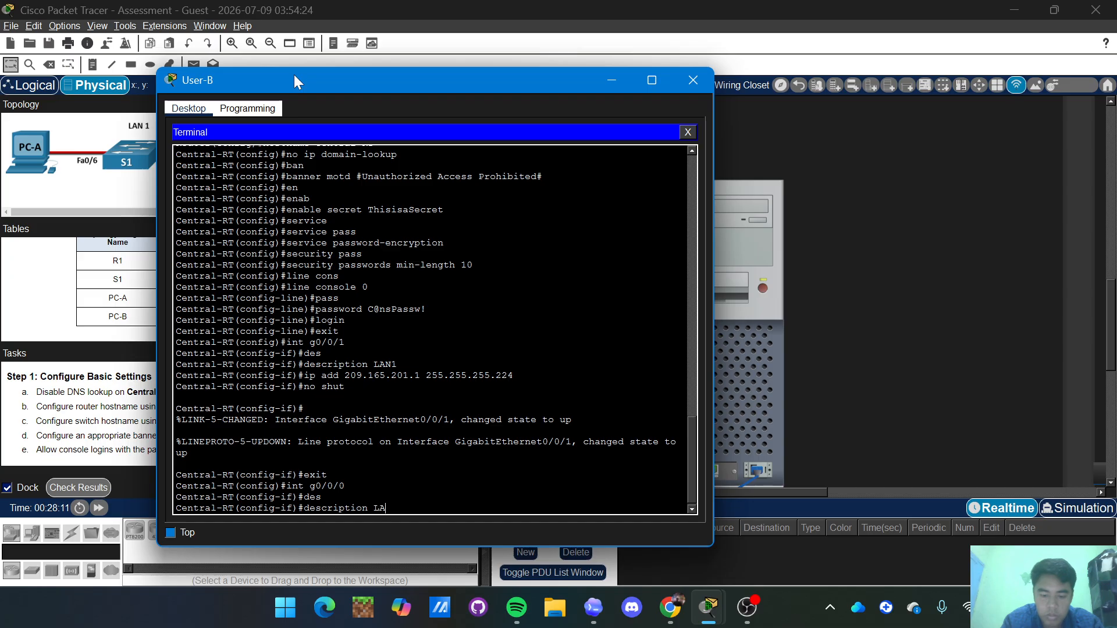
text(N2)
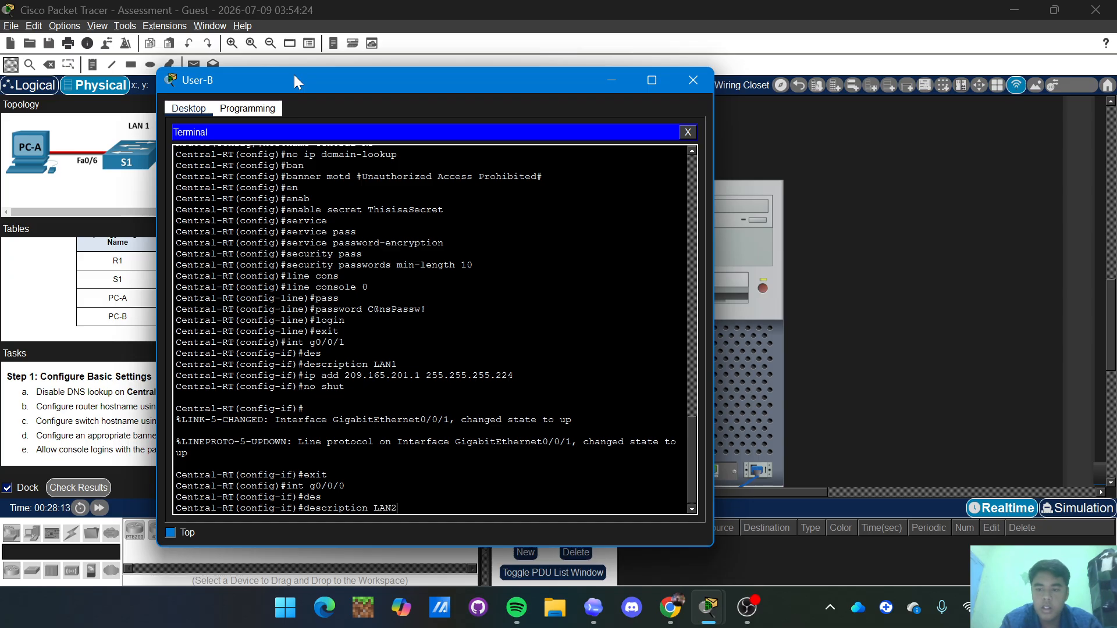
key(Return)
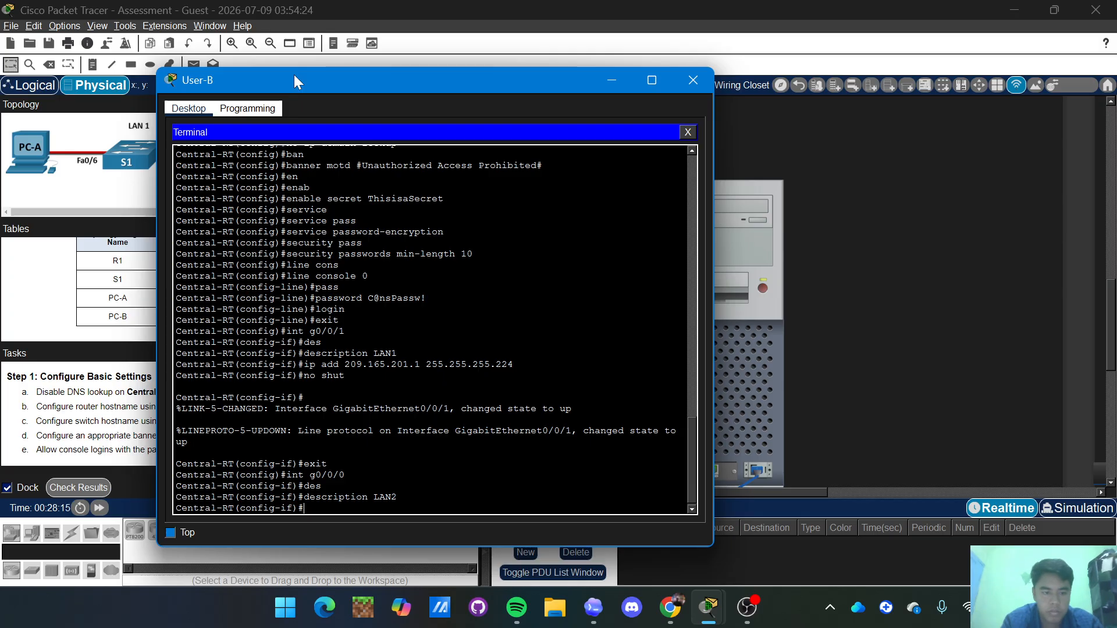
Address G0/0/0 as 209.165.201.33 255.255.255.224, correcting a typo, then enable it and exit.
text(ip a)
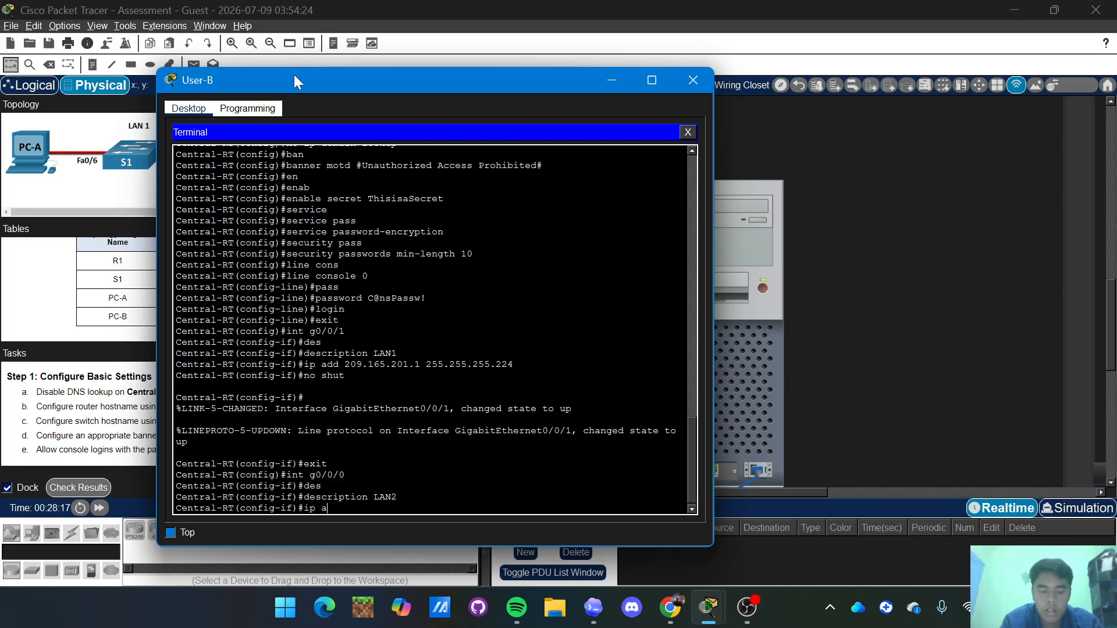
text(dd 209.1)
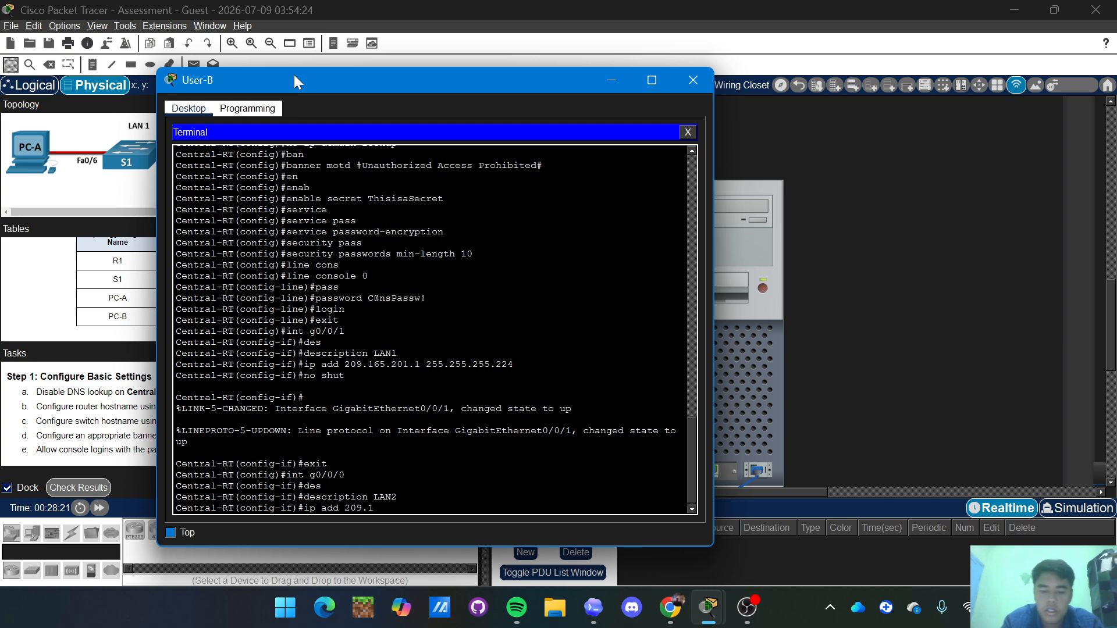
text(65)
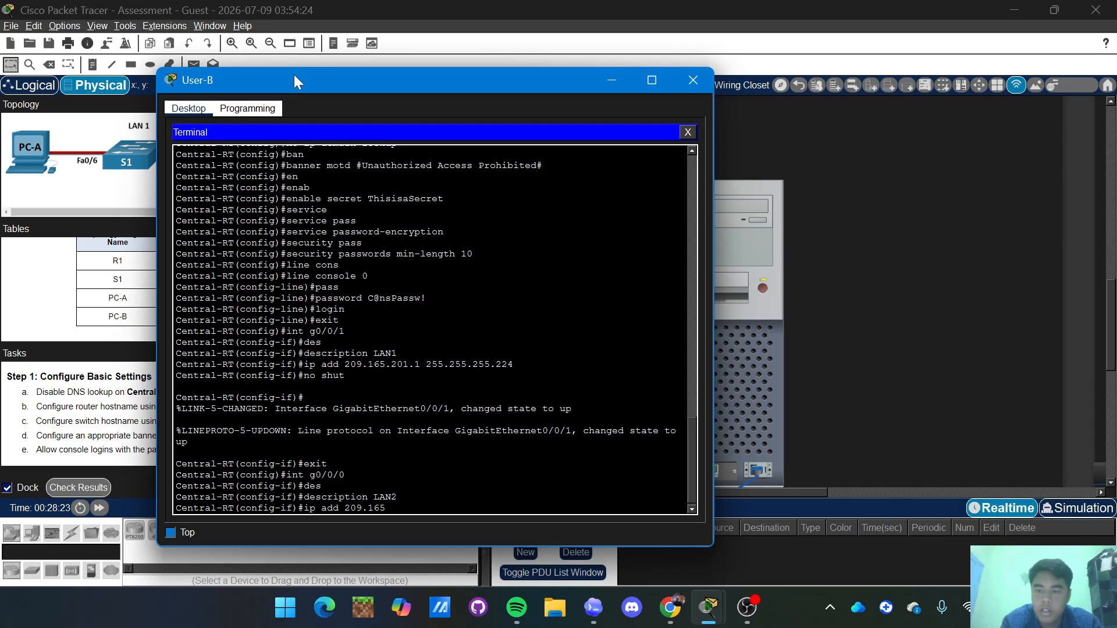
text(.1)
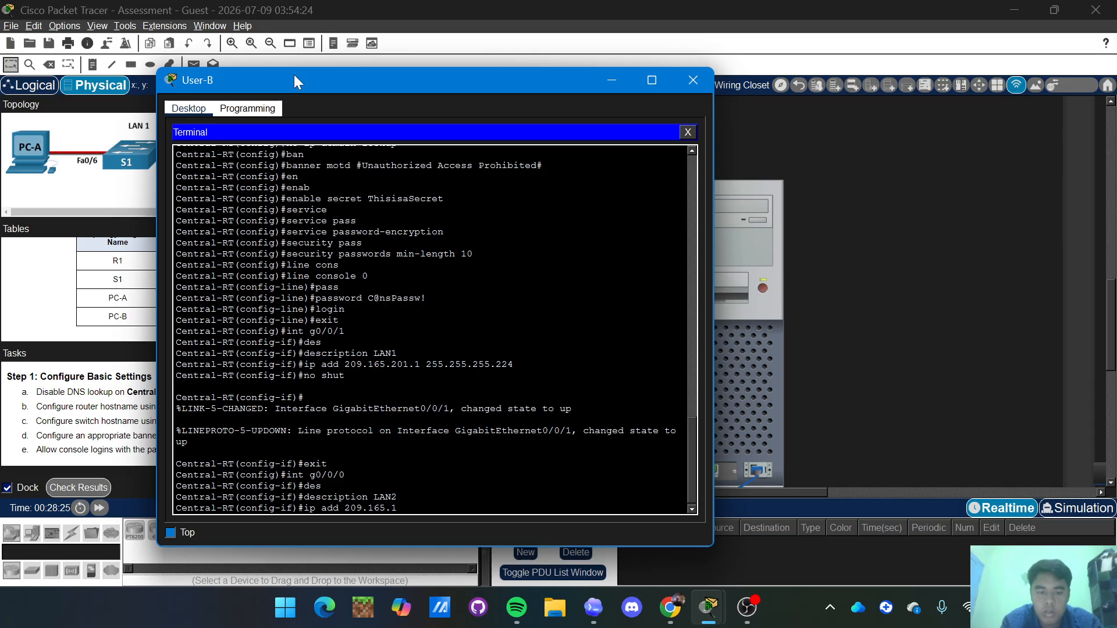
key(BackSpace)
text(201.1)
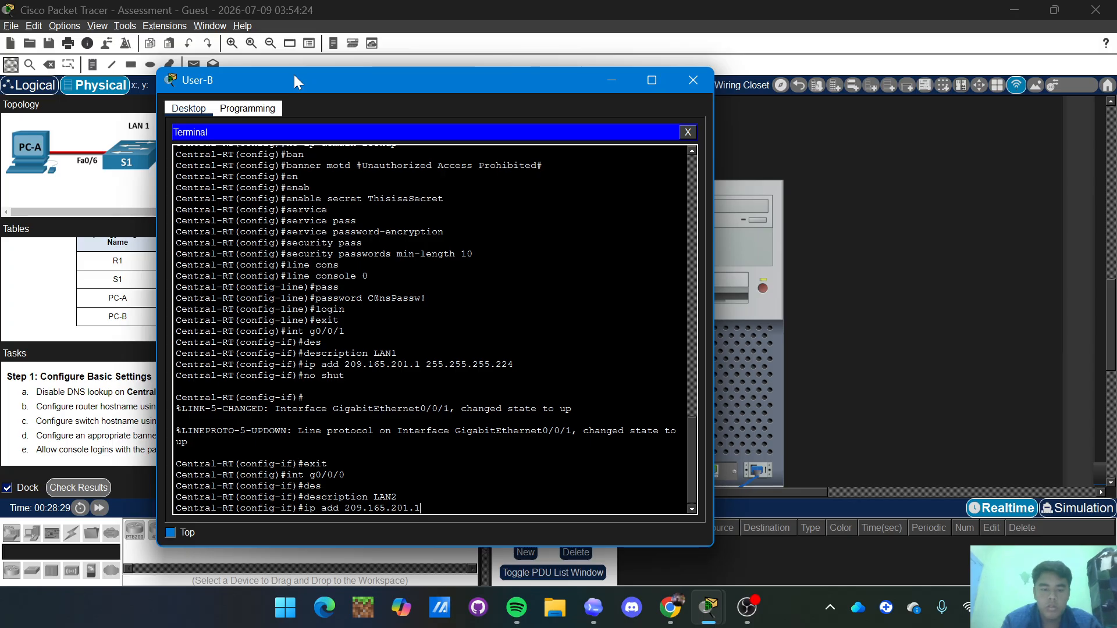
text( 255.)
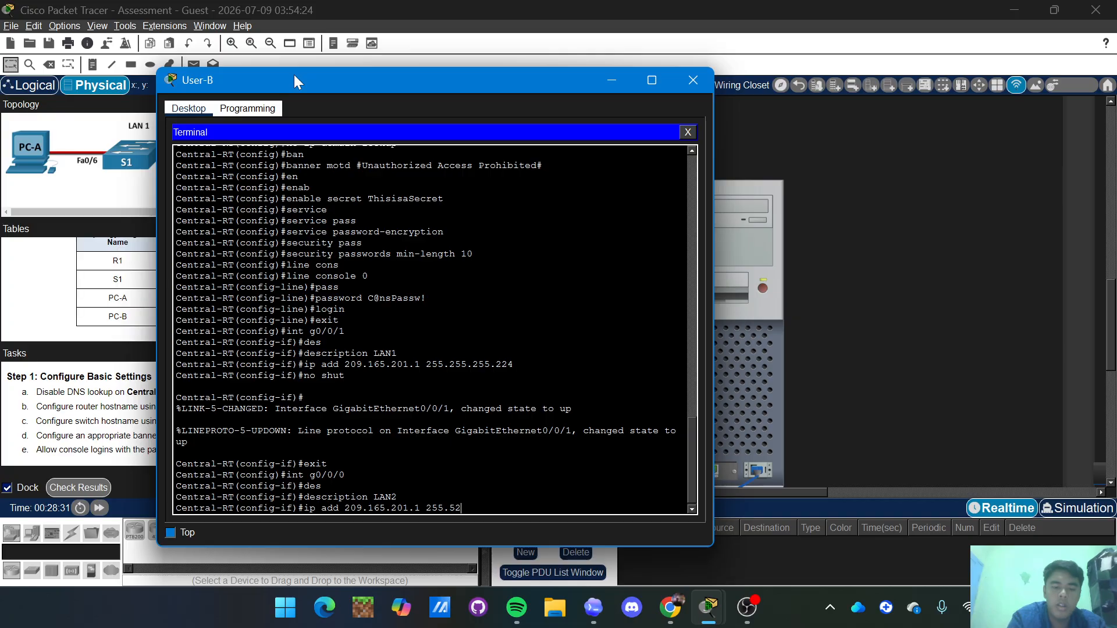
text(255.255)
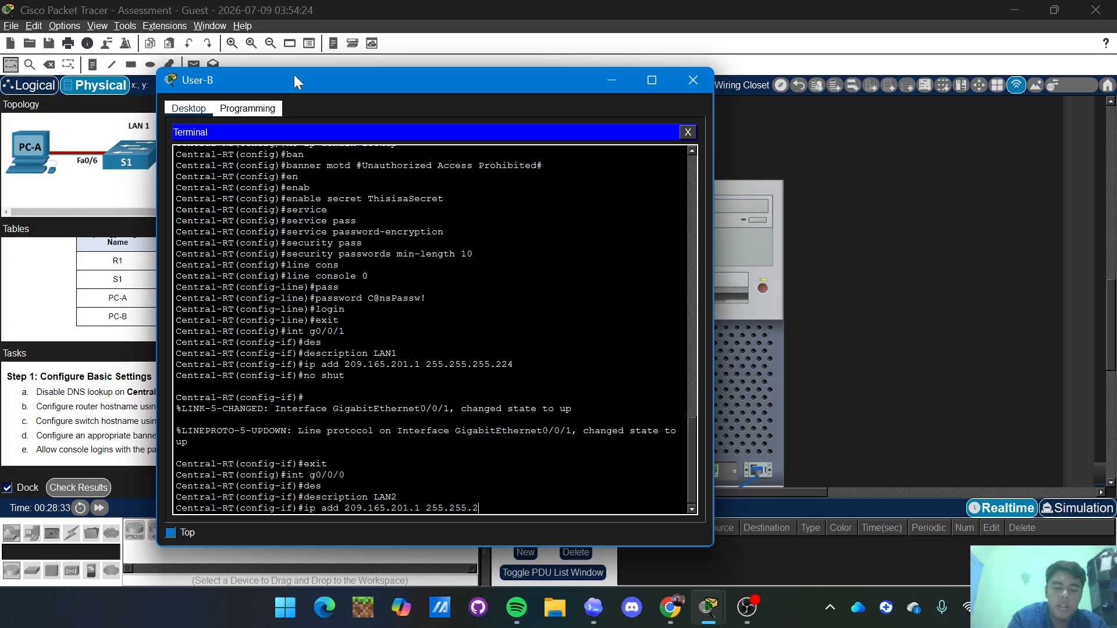
text(.224)
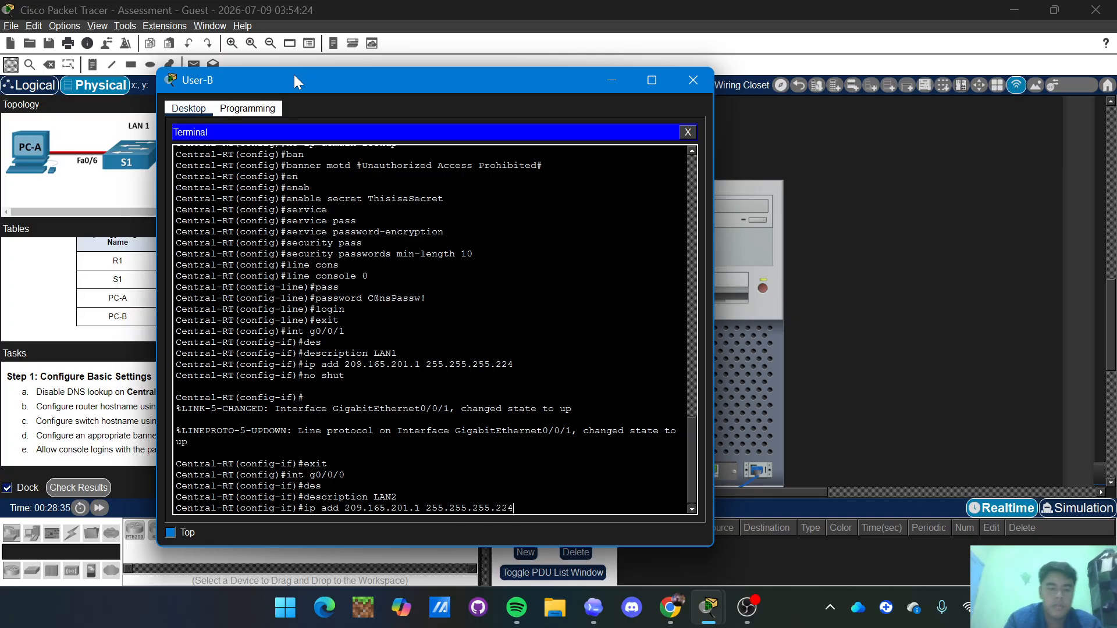
key(Return)
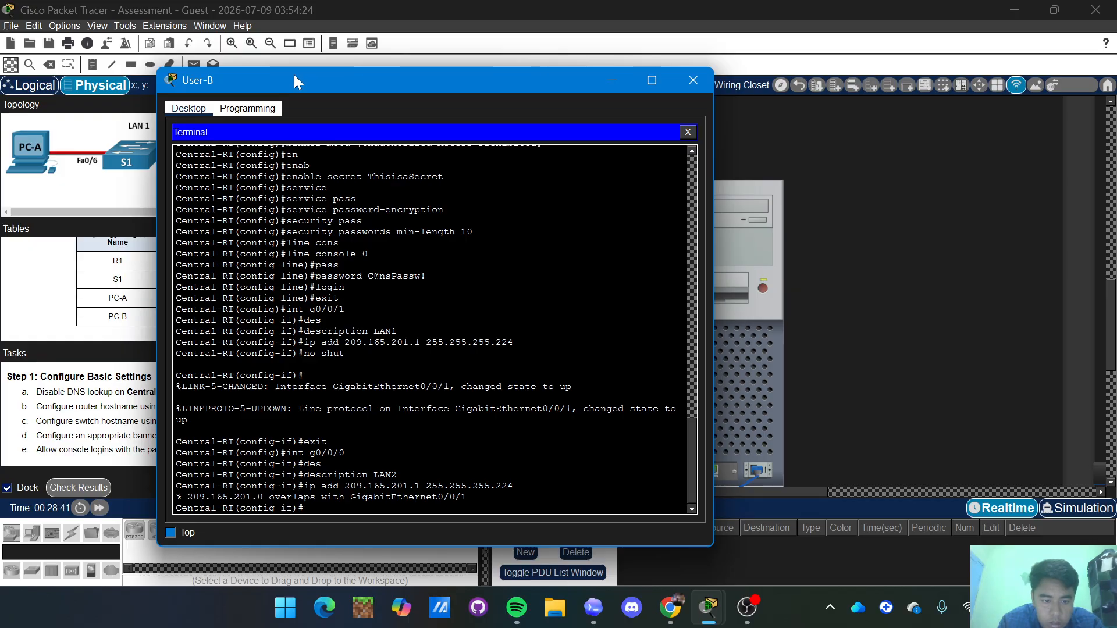
key(Up)
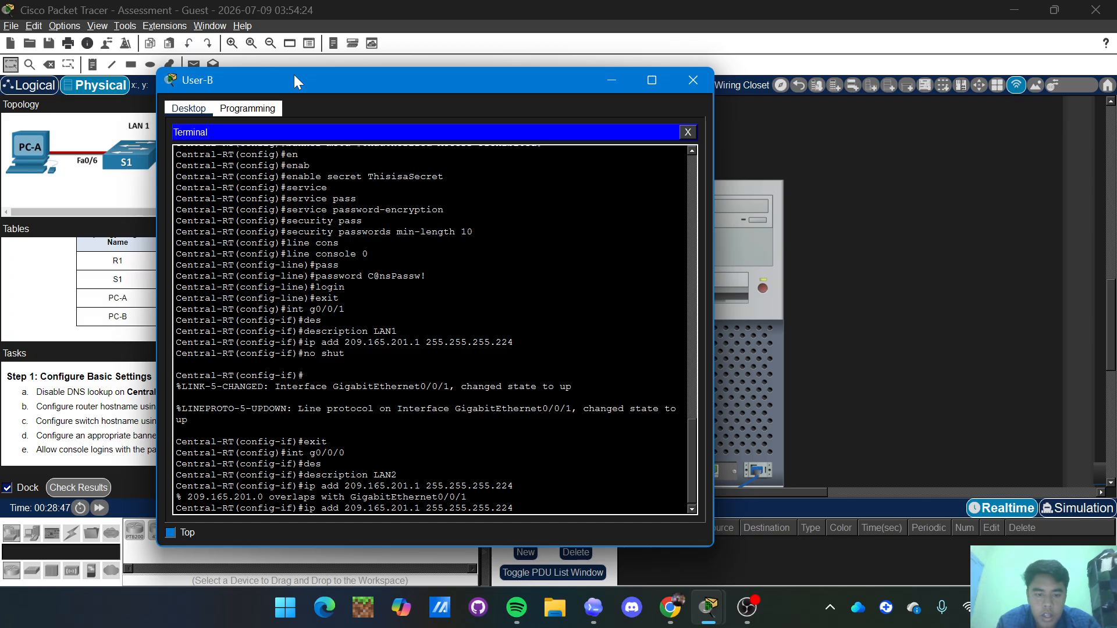
key(BackSpace)
text(33)
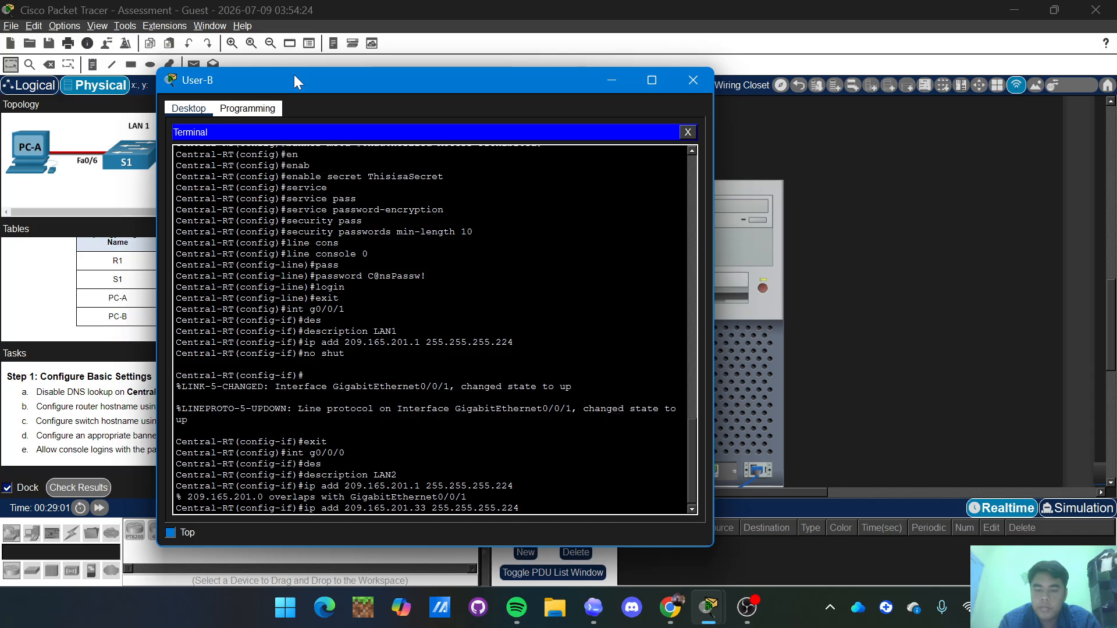
key(Return)
text(no shut)
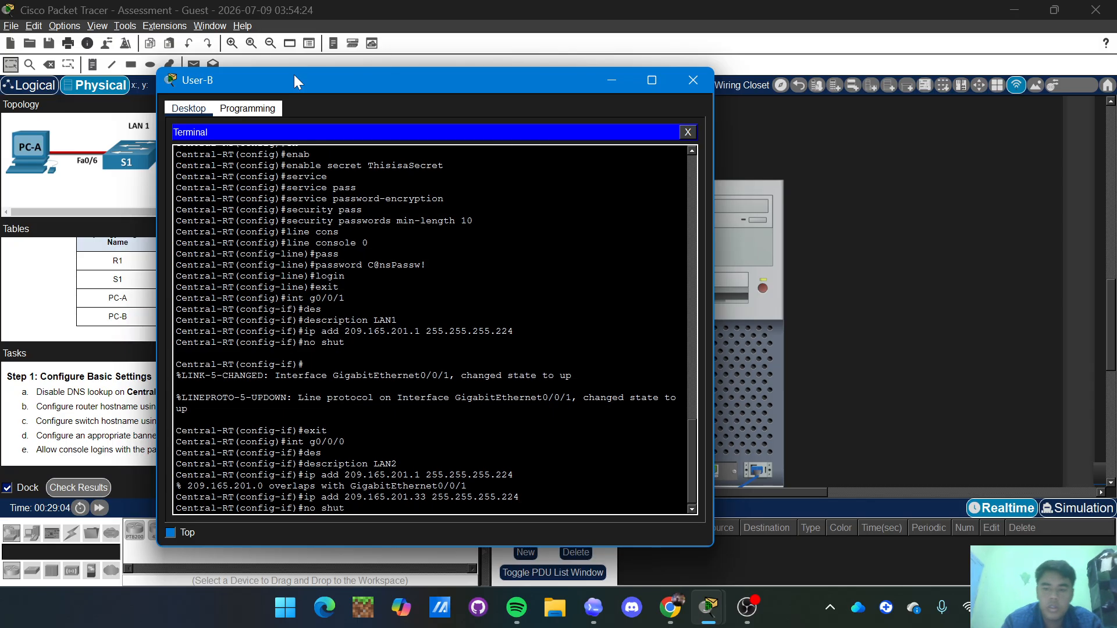
key(Return)
text(e)
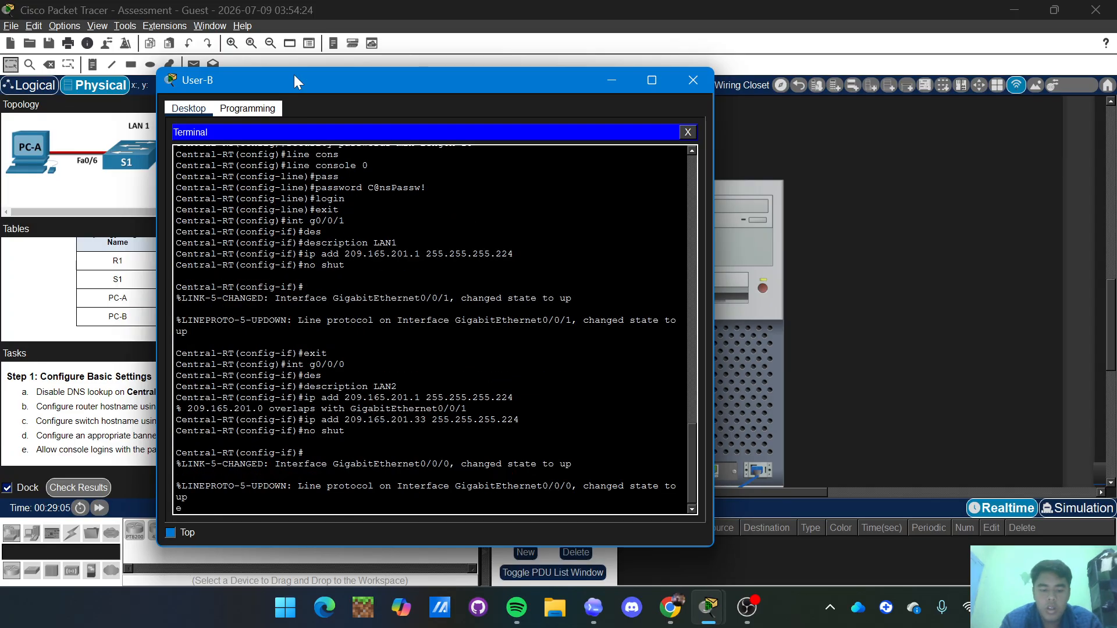
text(xit)
key(Return)
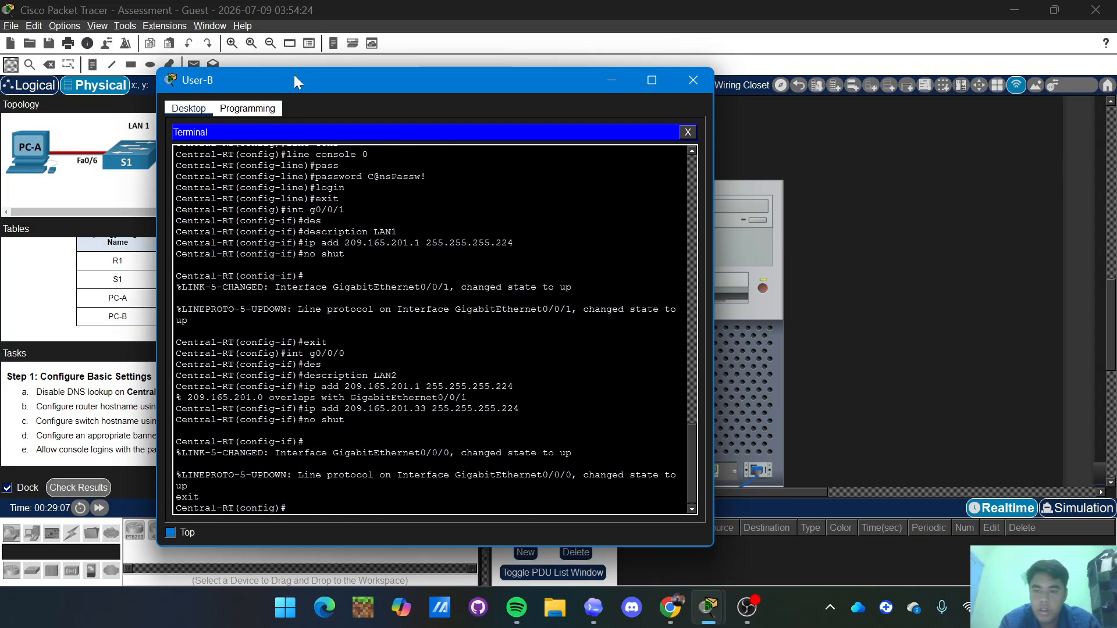
Set the domain name to netsec.com and begin the username netadmin secret command.
text(i)
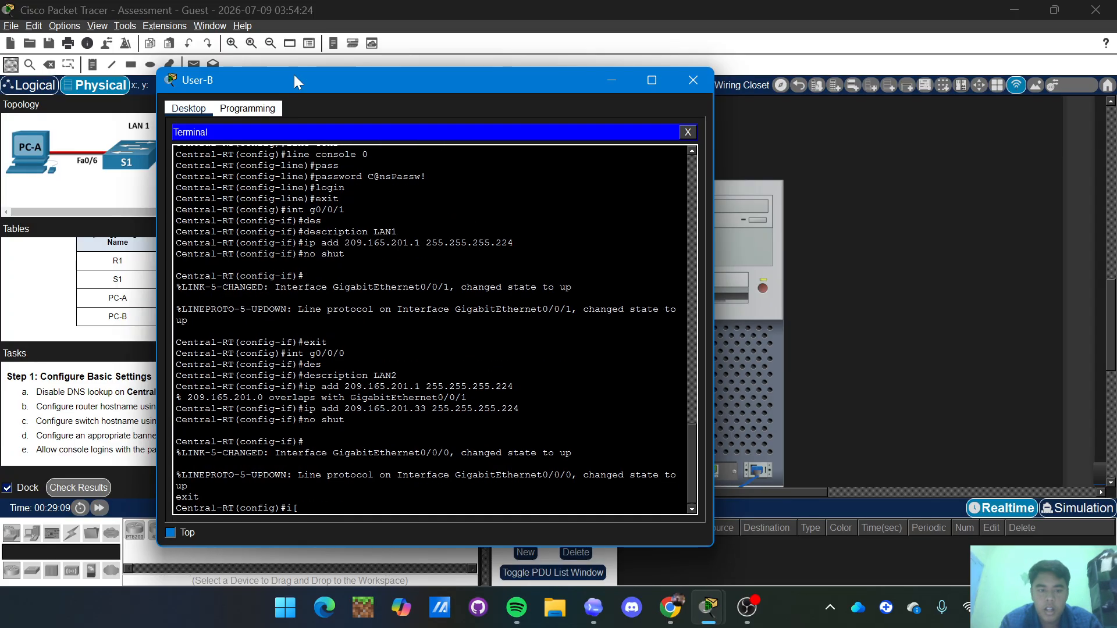
text(p do)
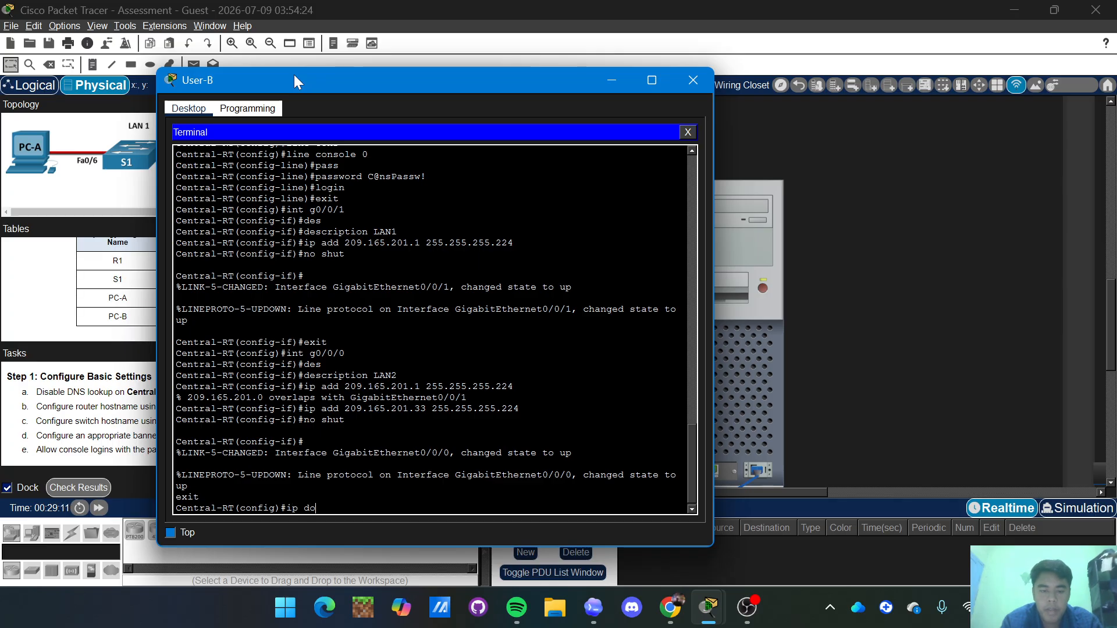
text(main)
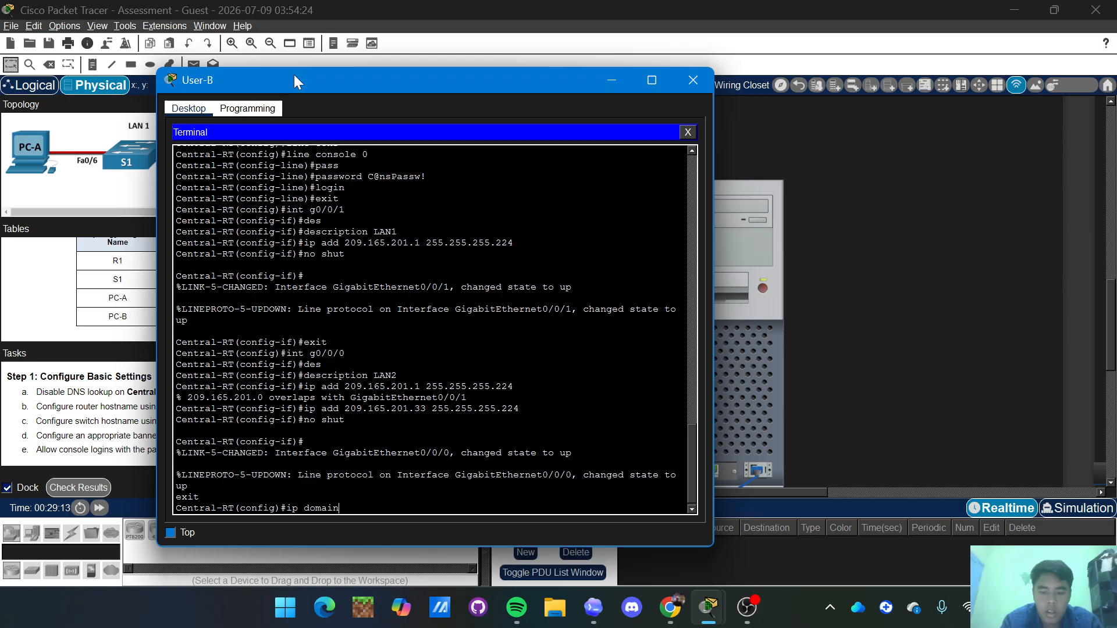
text(-name)
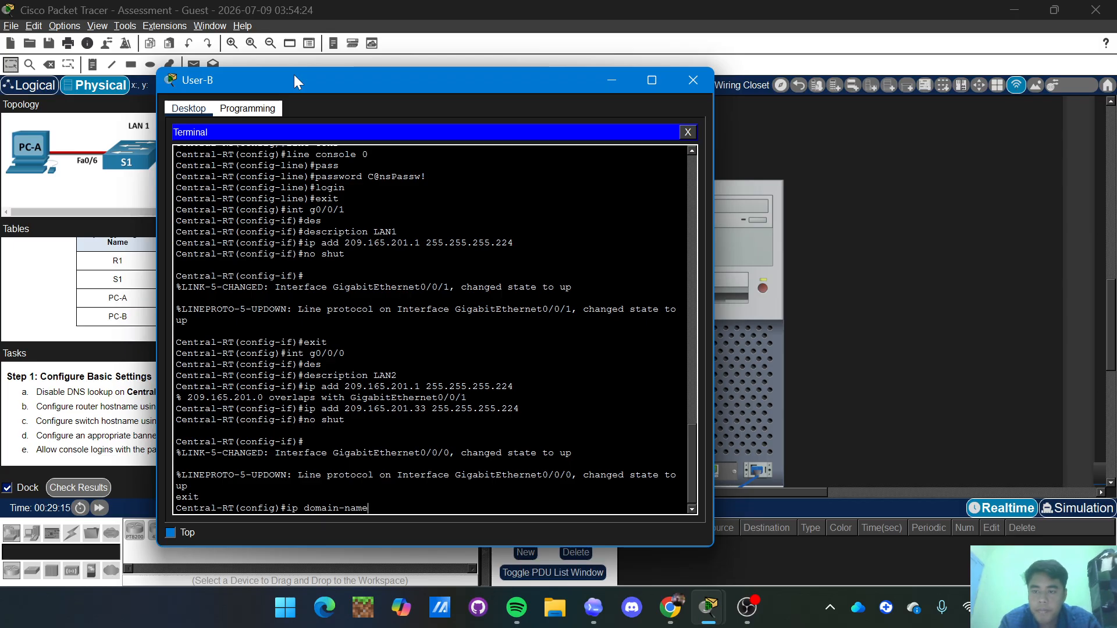
text( nets)
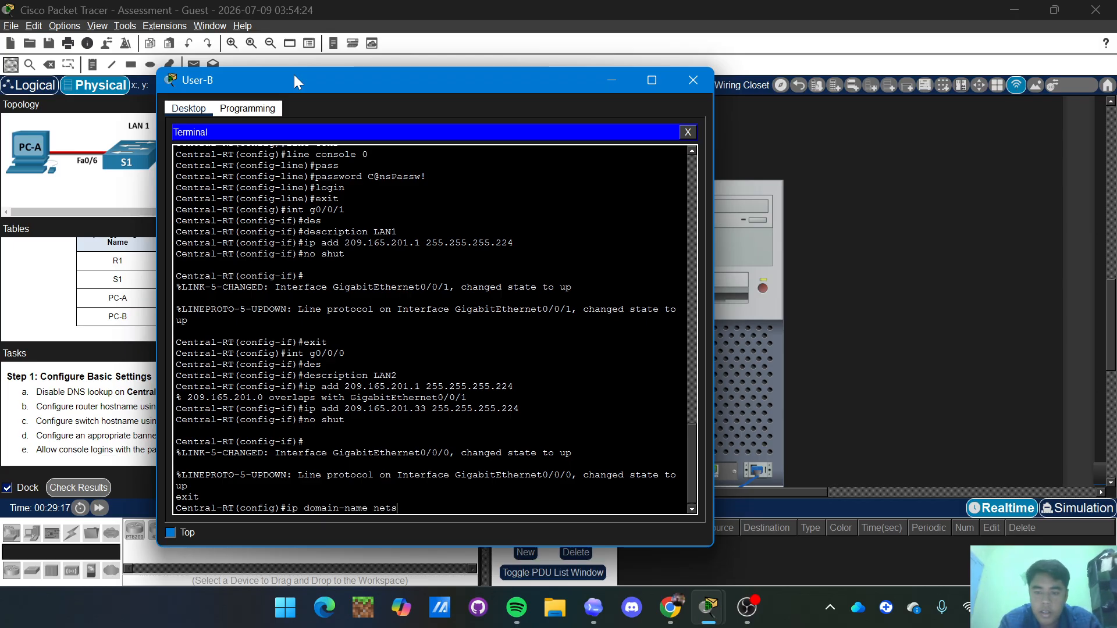
text(ec.com)
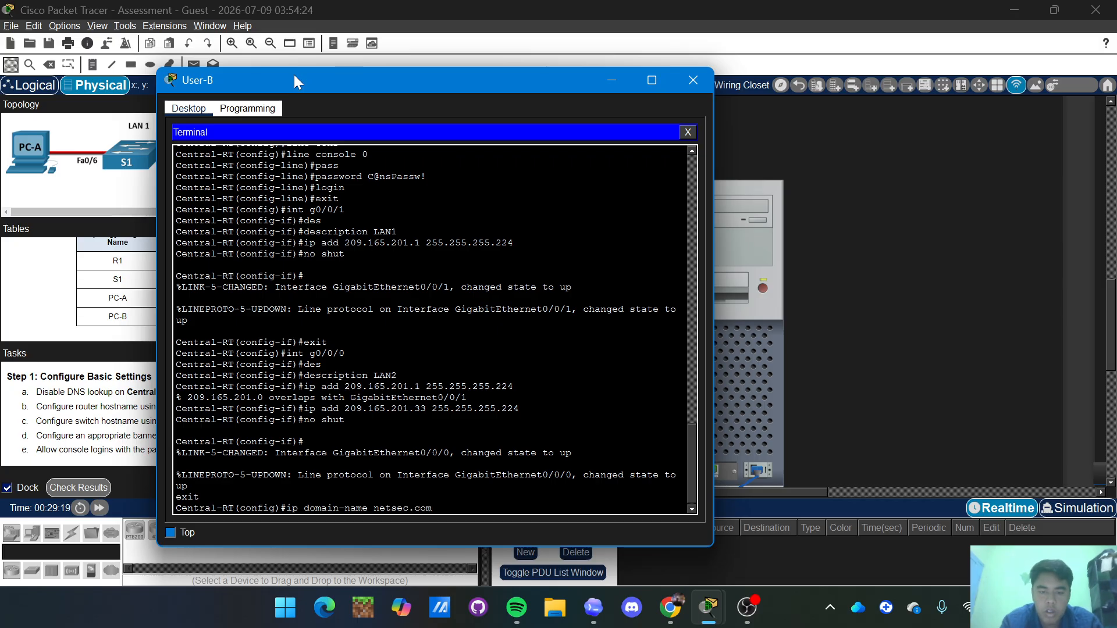
key(Return)
text(username)
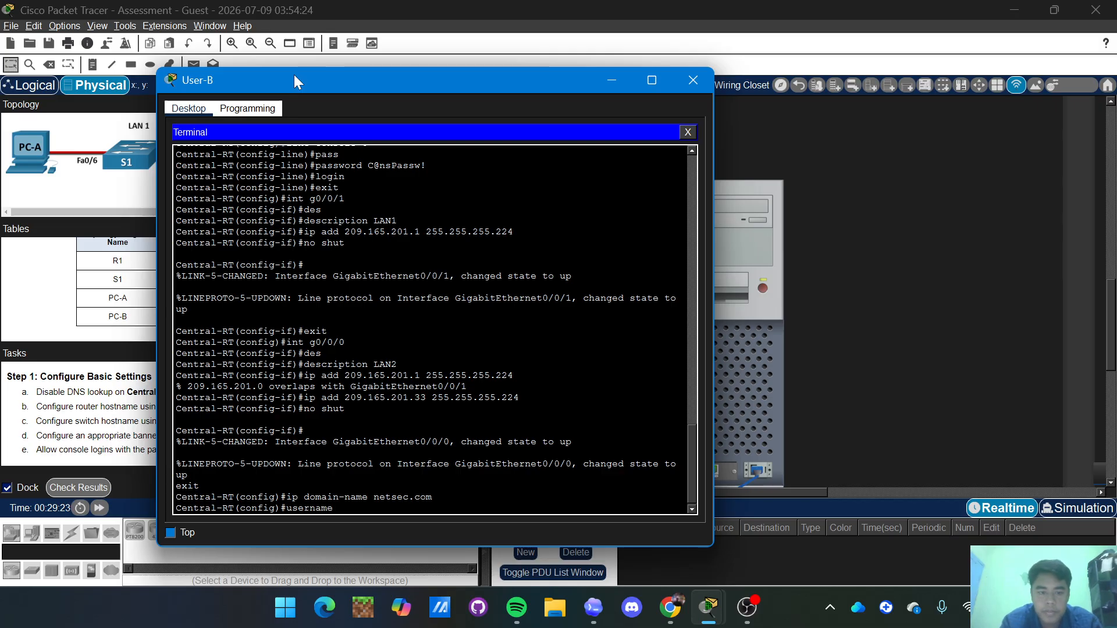
text( netadmin)
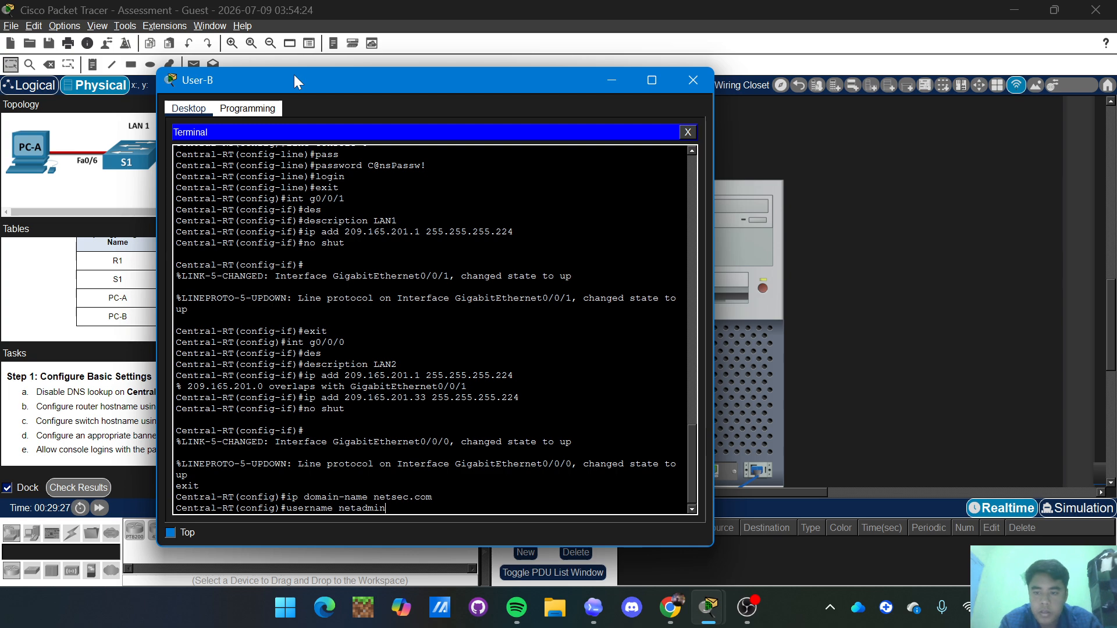
text( secret)
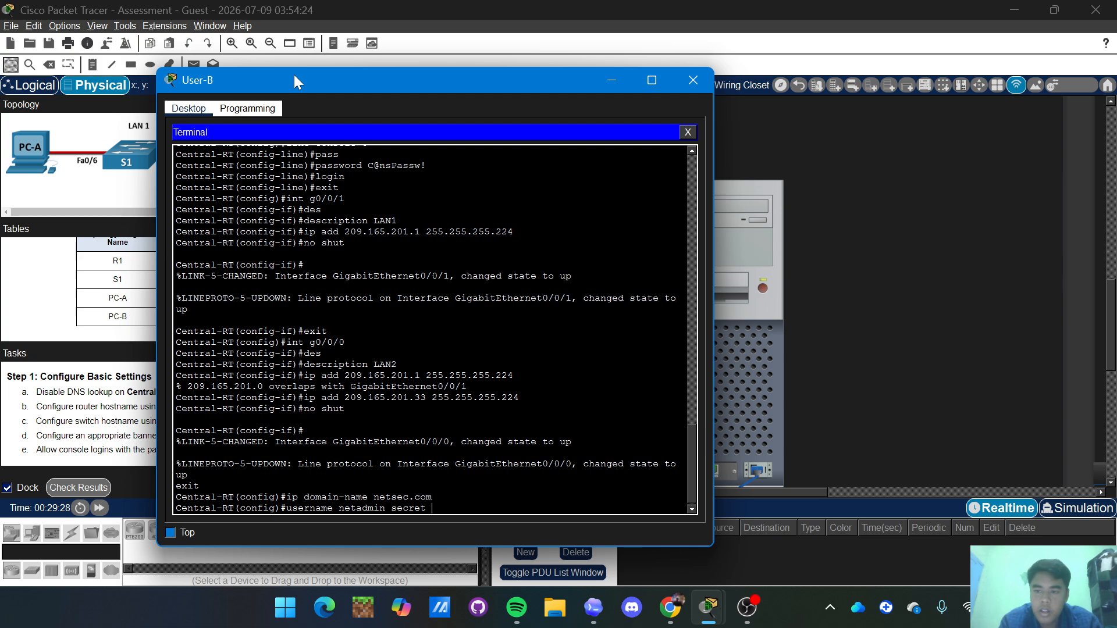
text( C)
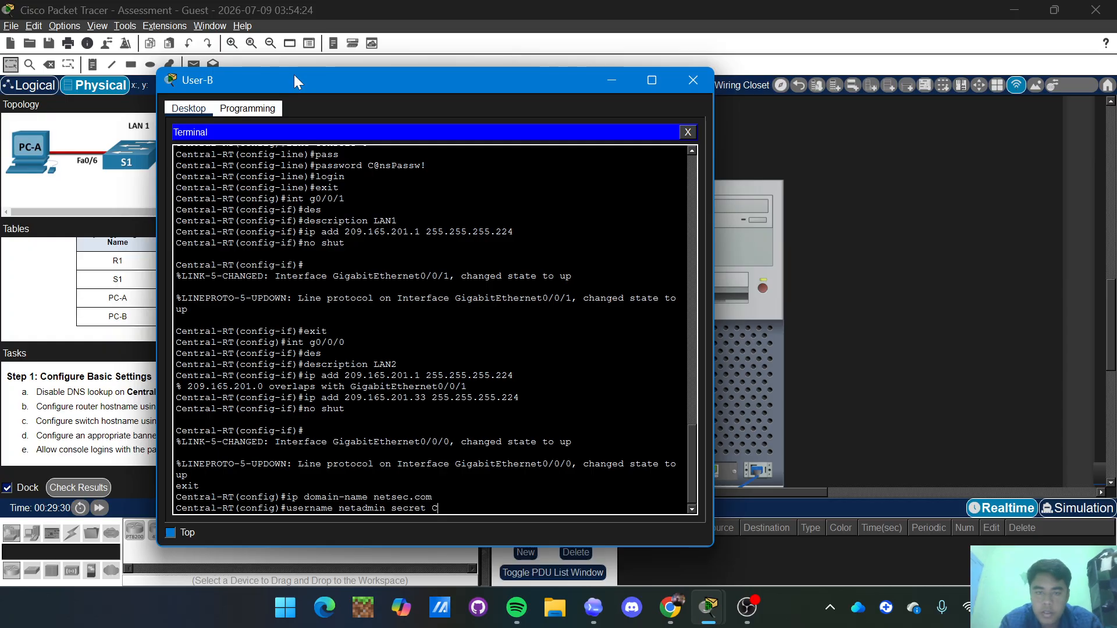
Scroll the Tasks panel to the SSH steps, then return to the router terminal.
drag(324, 74, 453, 46)
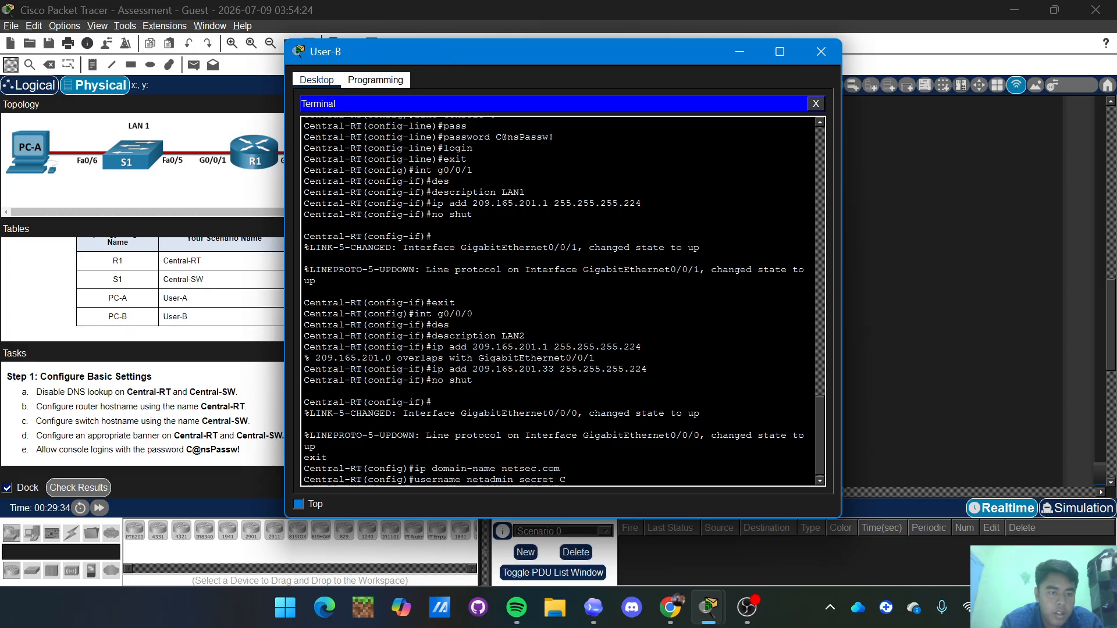
click(185, 311)
scroll(153, 433, down, 5)
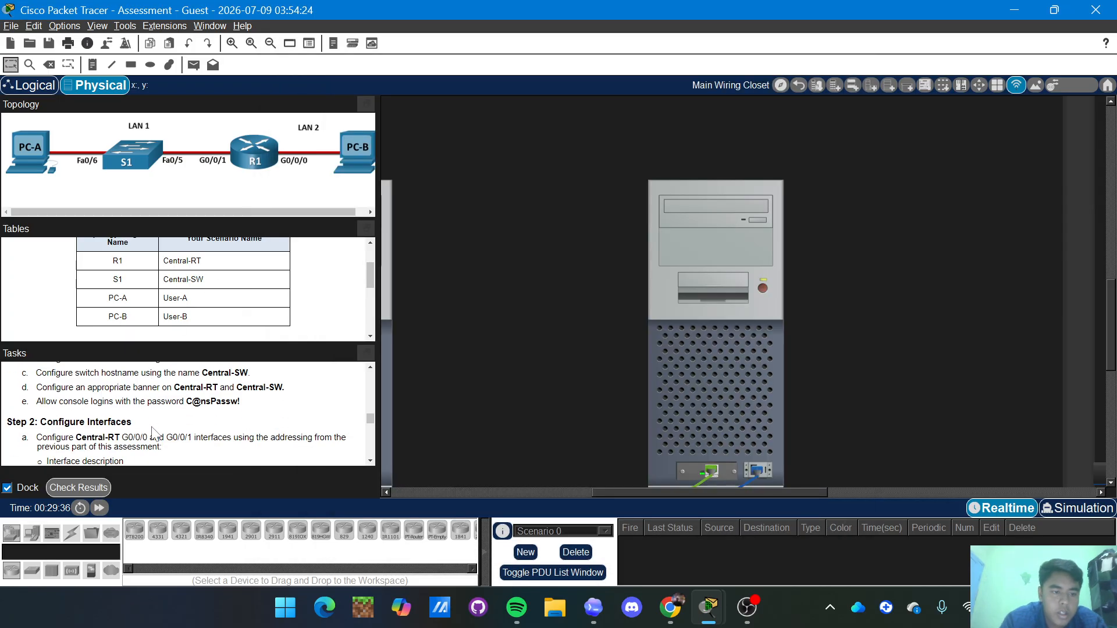
scroll(154, 433, down, 5)
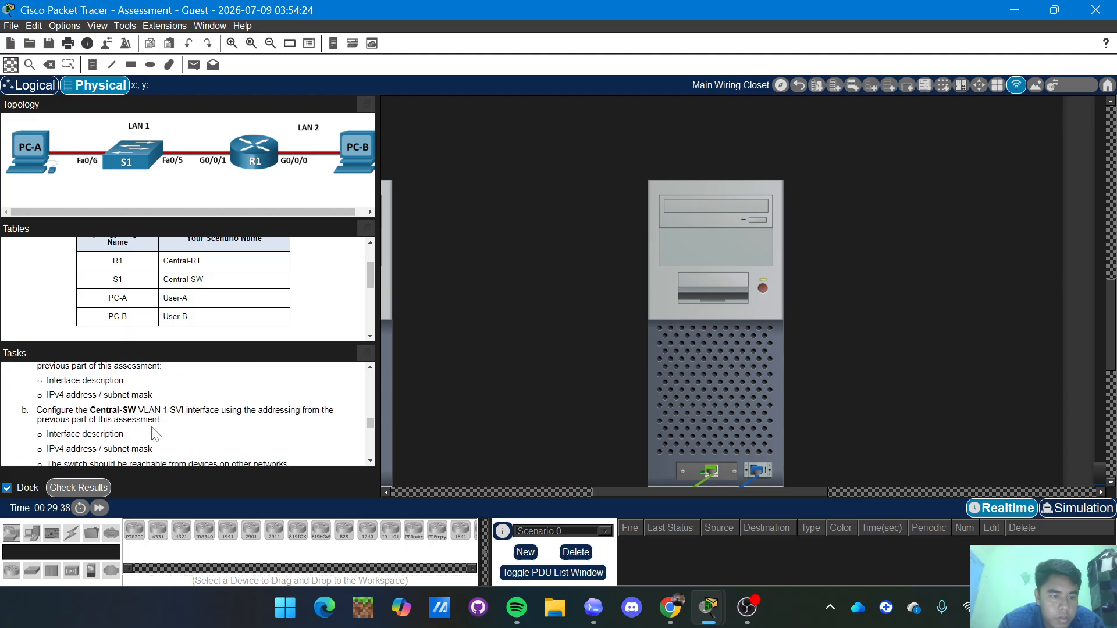
scroll(154, 433, down, 3)
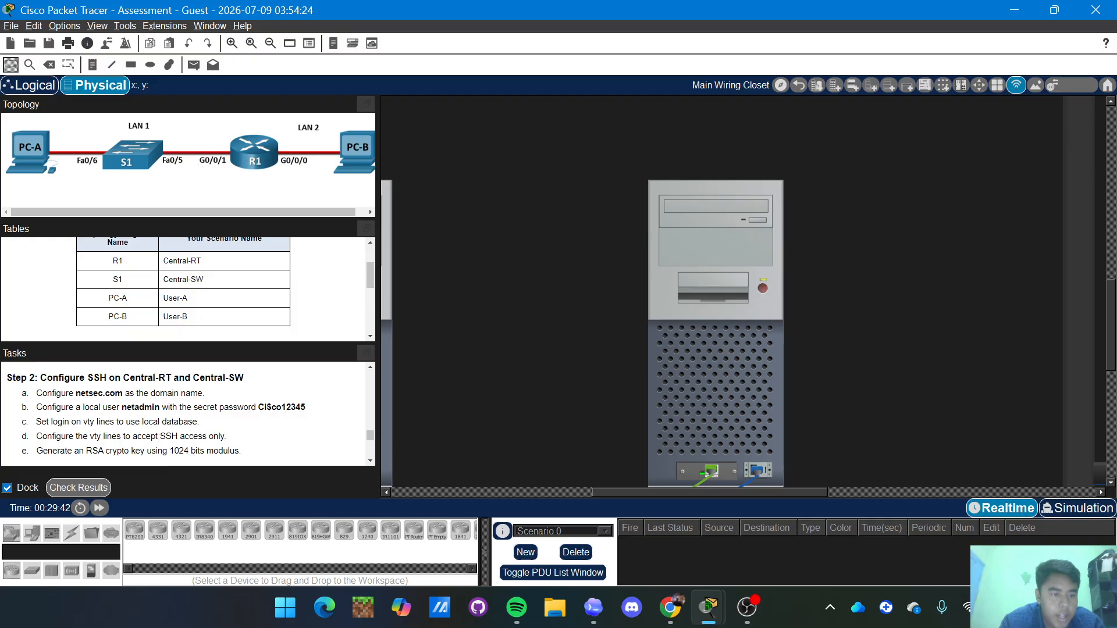
key(alt+Tab)
text(C)
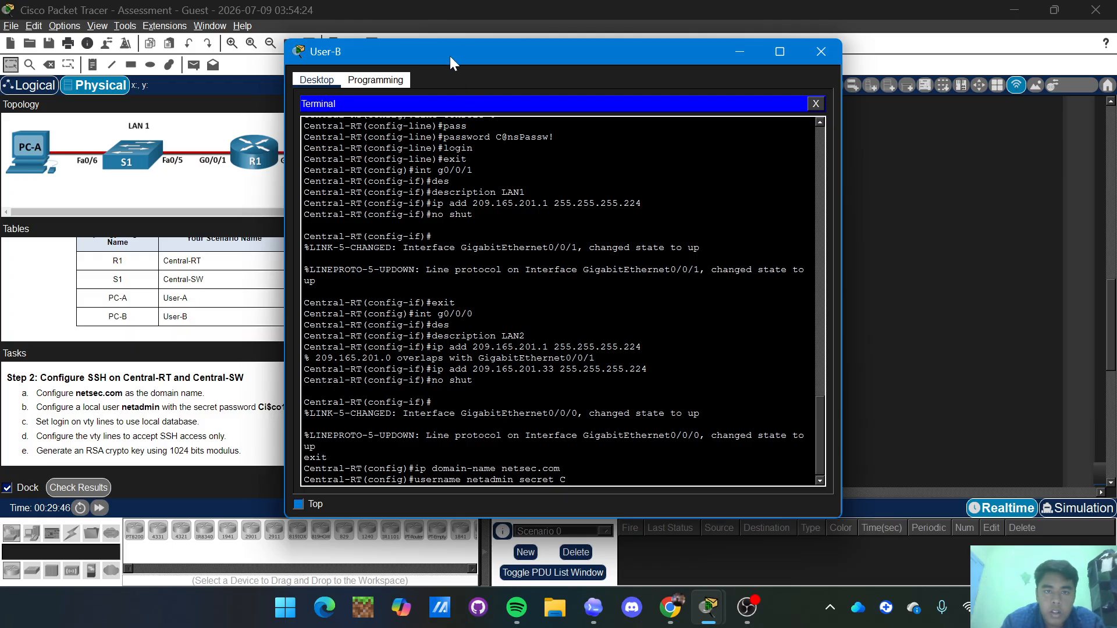
Finish creating local user netadmin with its secret and set SSH version 2.
drag(470, 51, 542, 58)
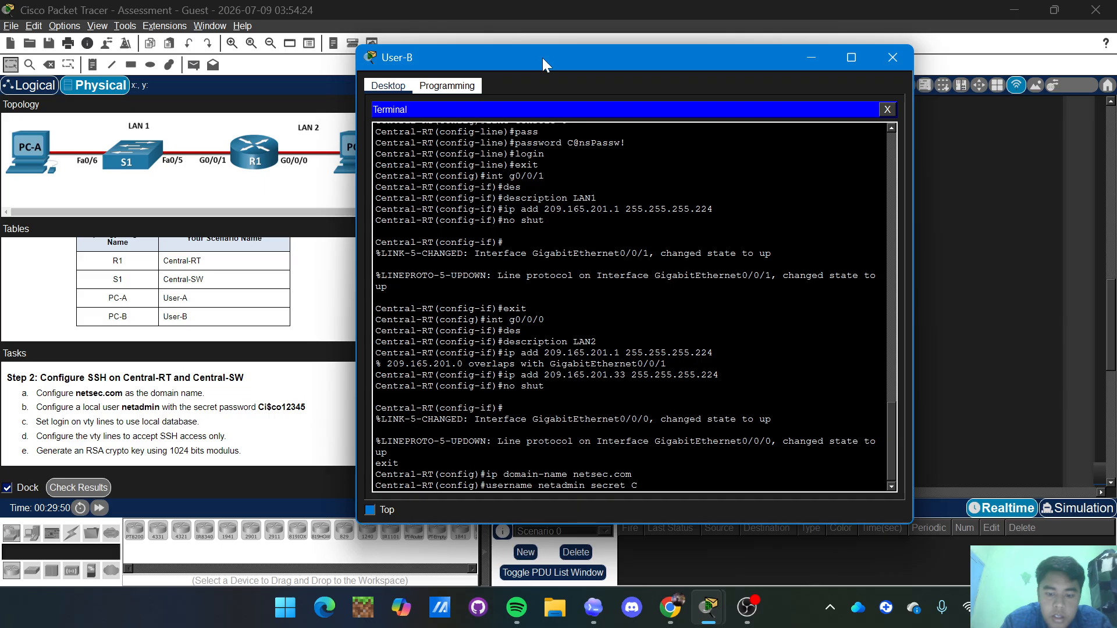
text(i)
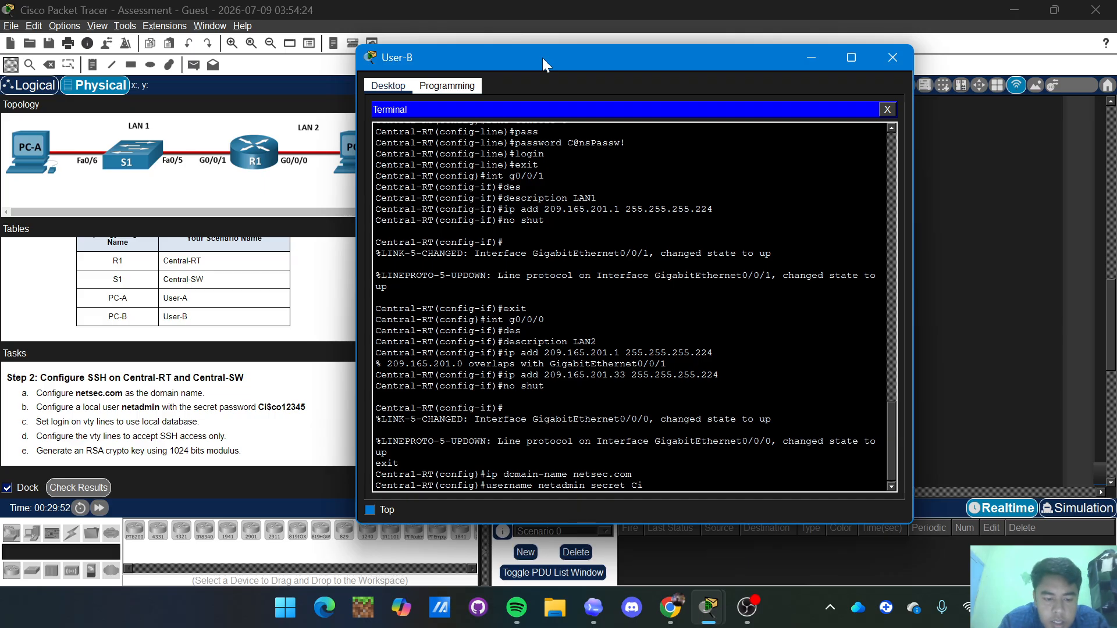
text($)
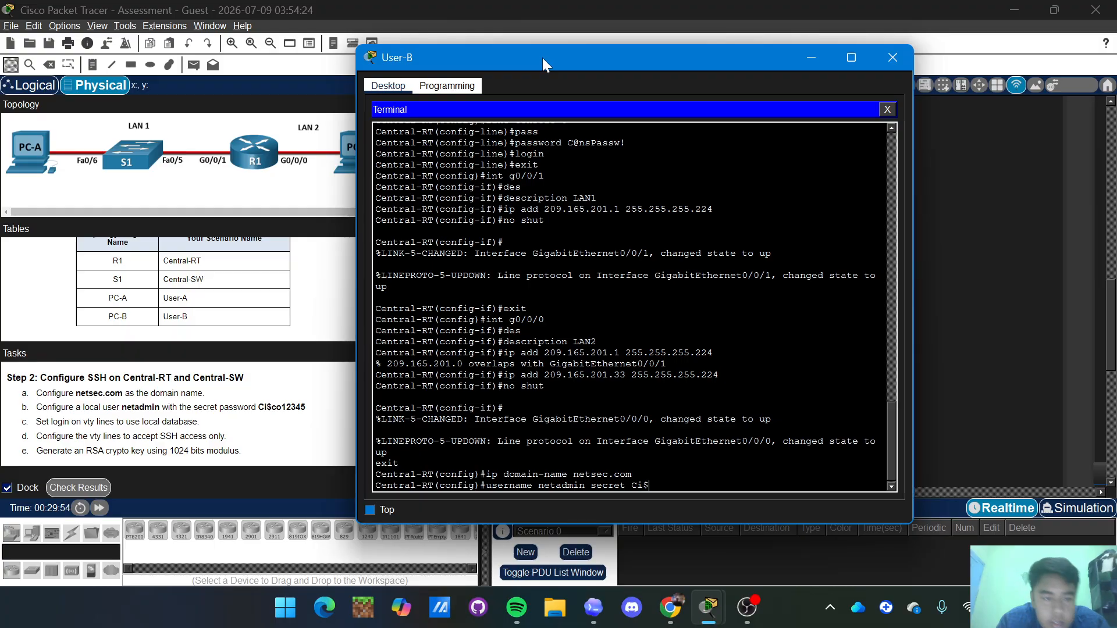
text(co)
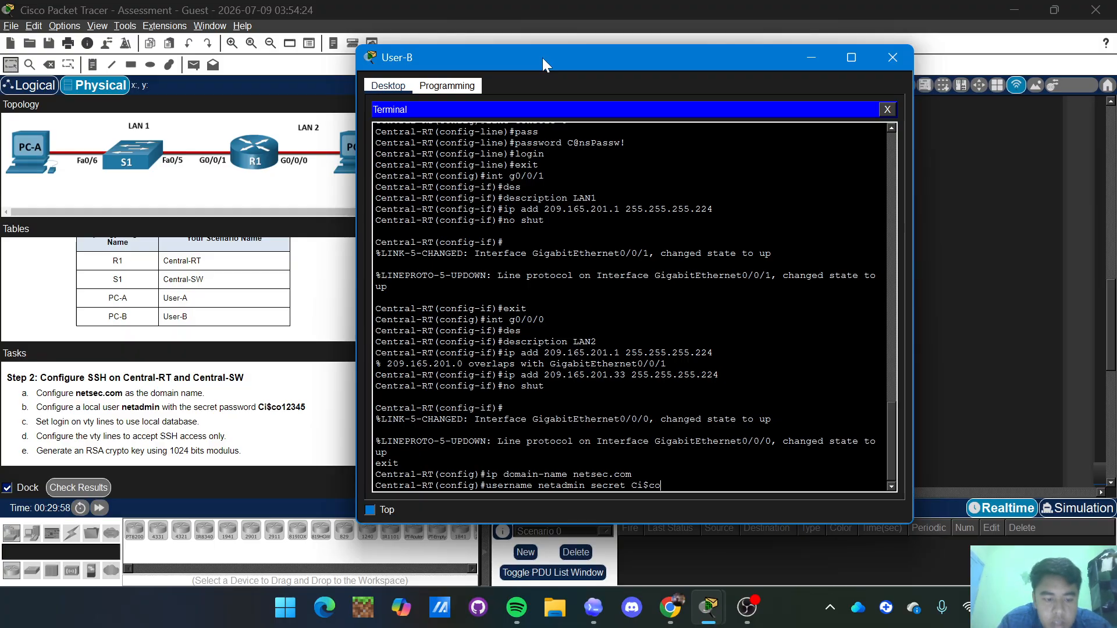
text(12345)
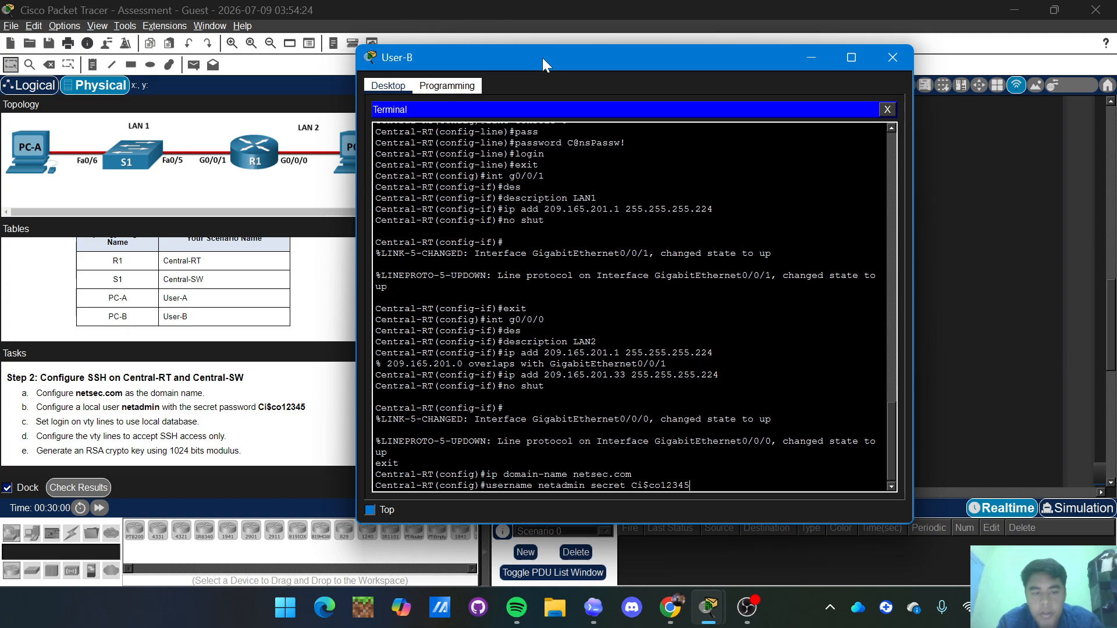
key(Return)
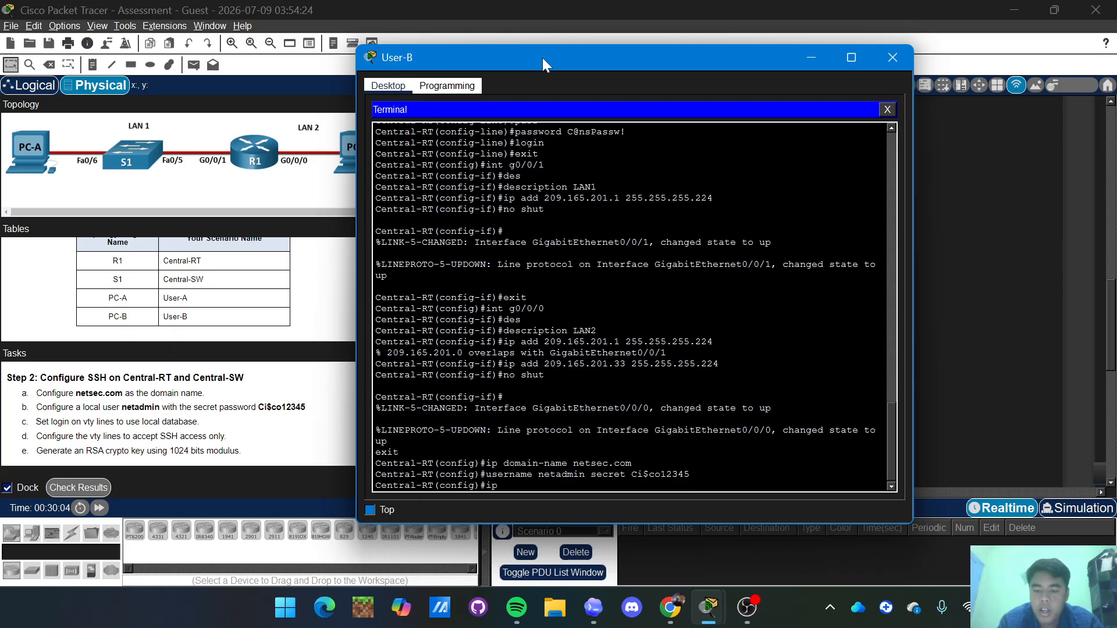
text(ip ss)
key(BackSpace)
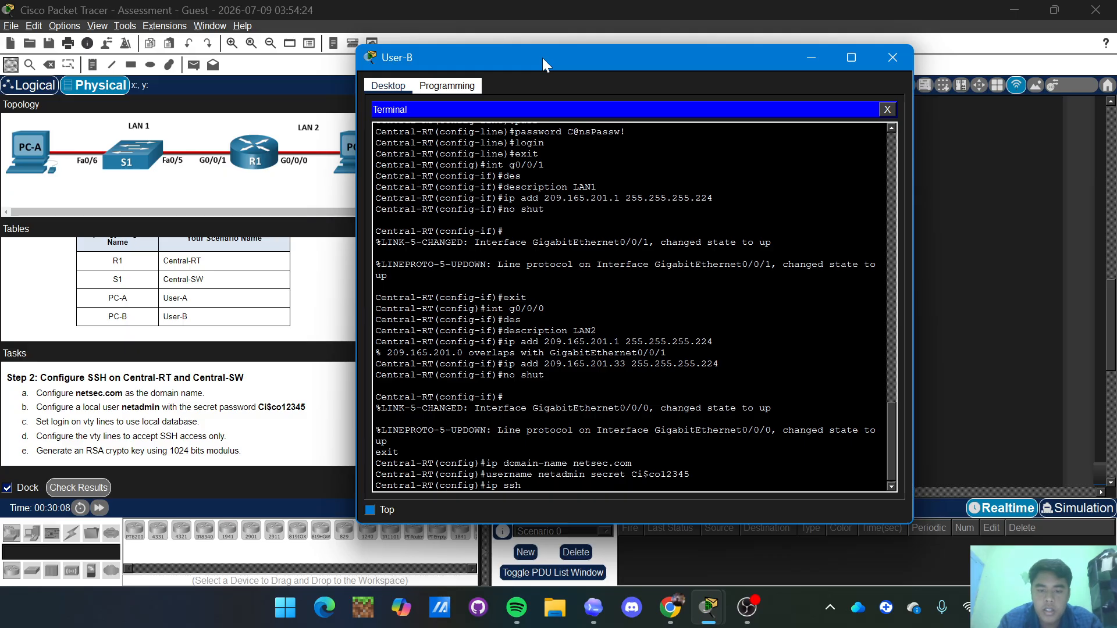
text(h version)
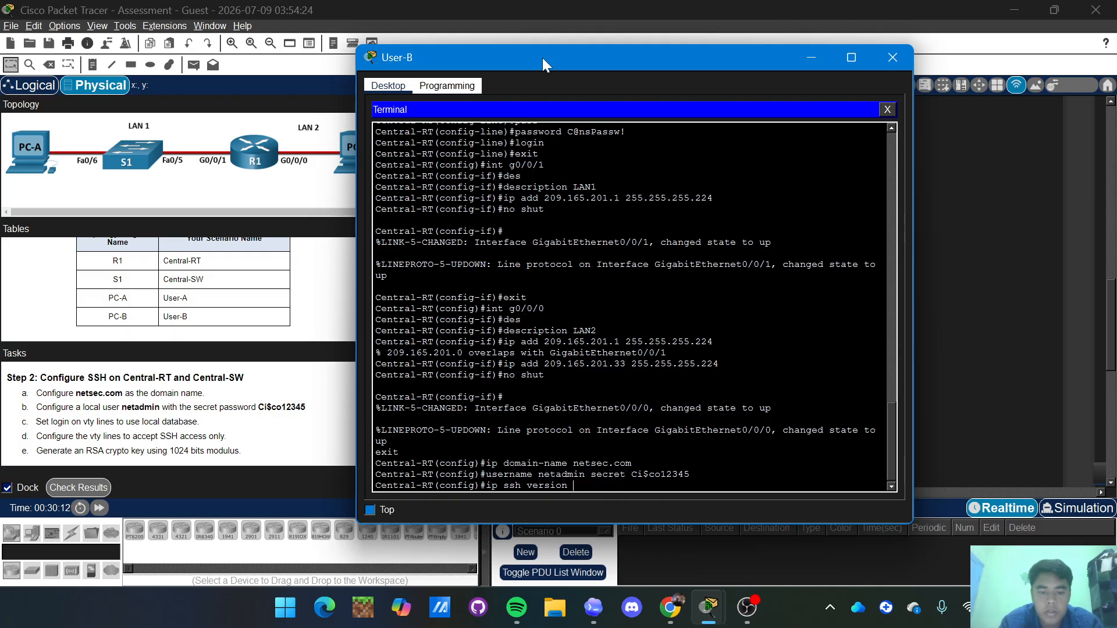
text( 2)
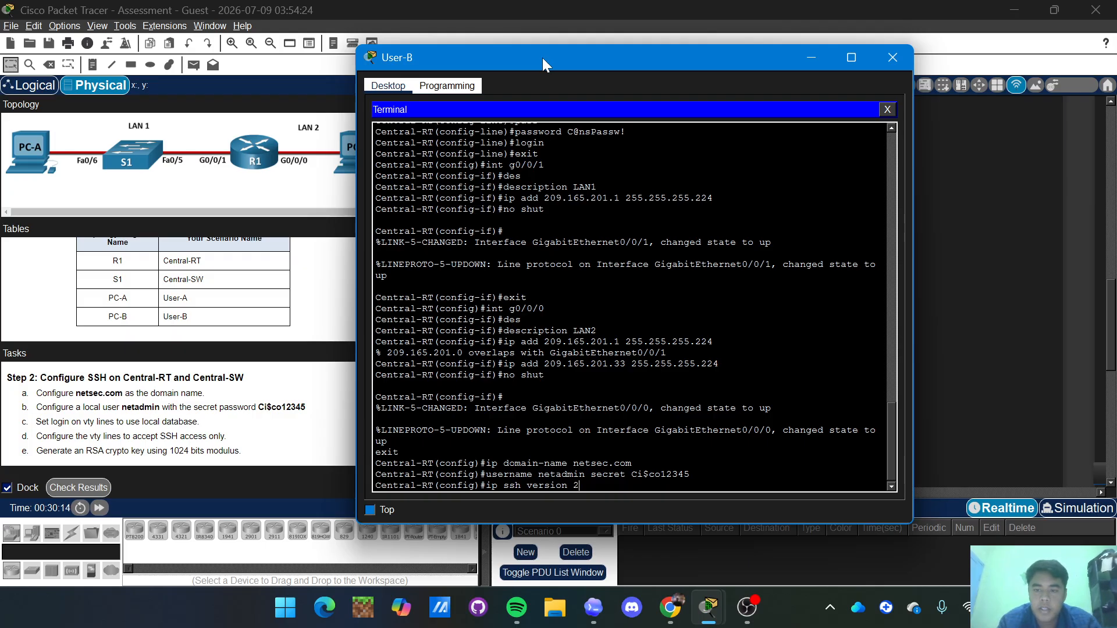
key(Return)
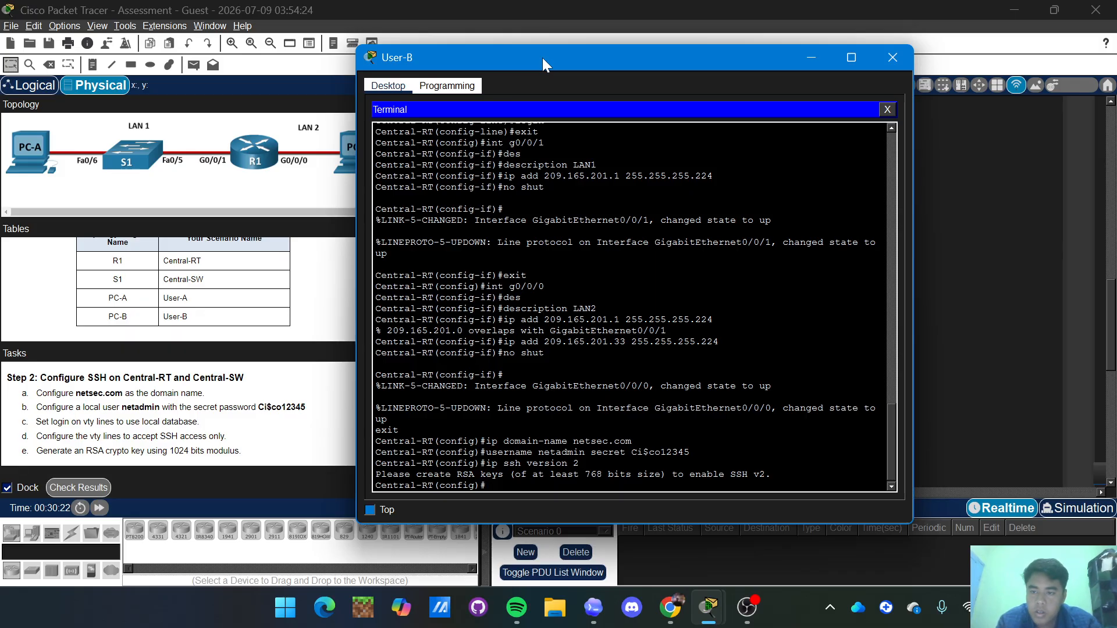
Generate RSA keys on Central-RT with a 1024-bit modulus.
text(cry)
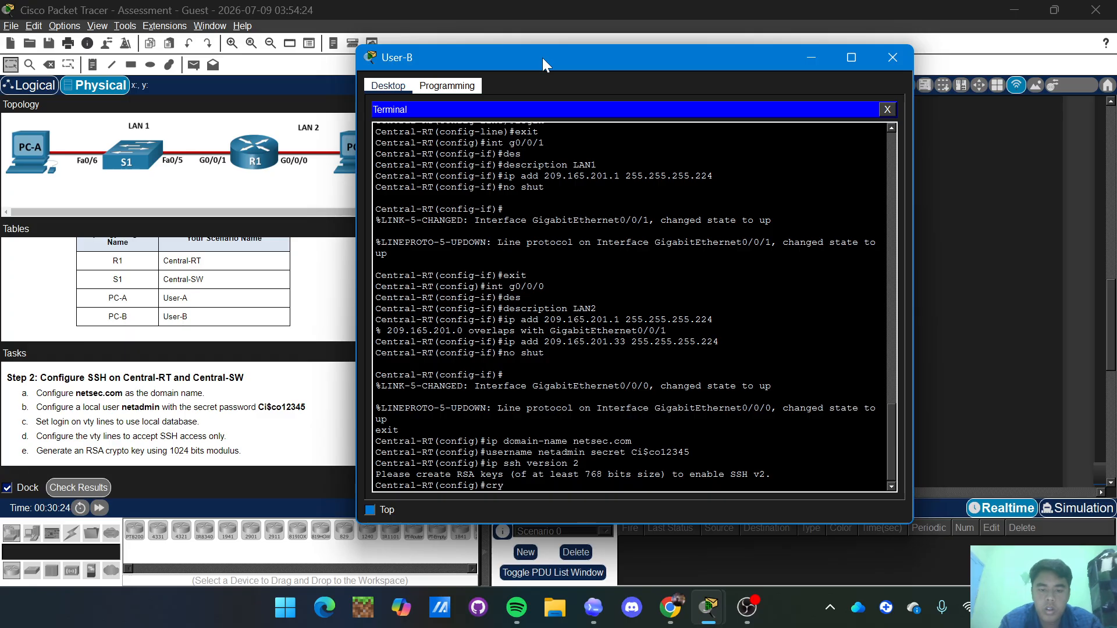
key(Tab)
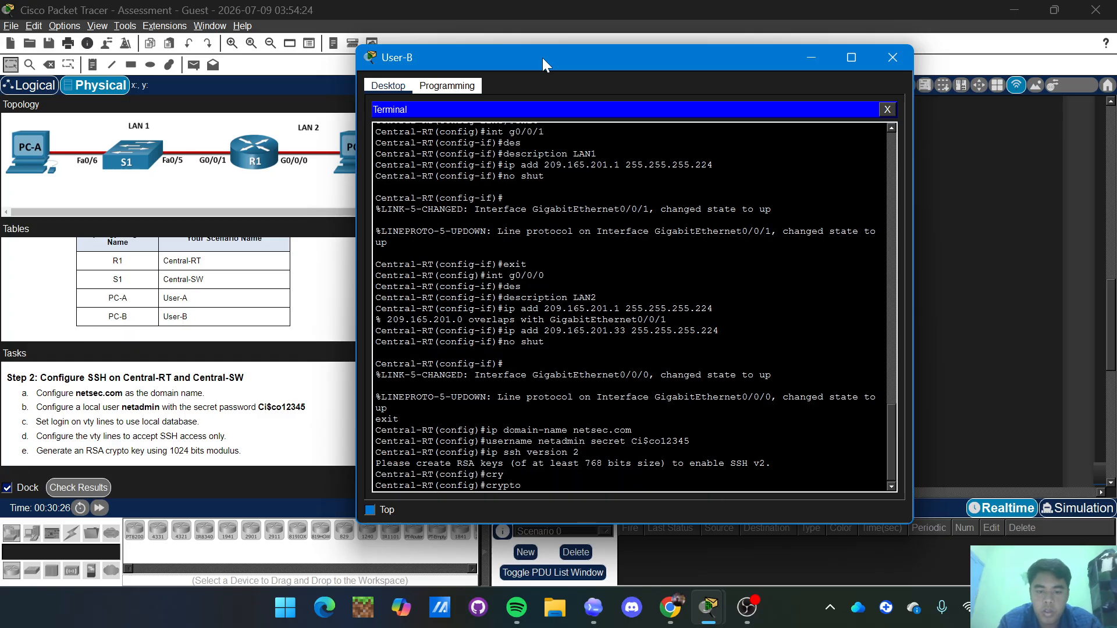
text(key)
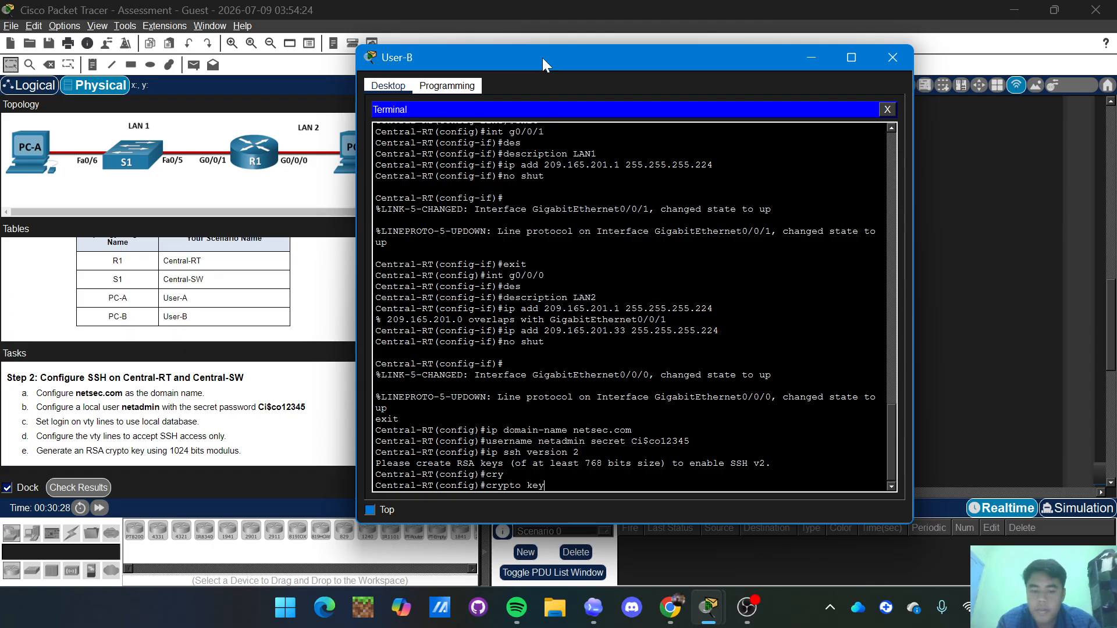
text( gener)
key(Tab)
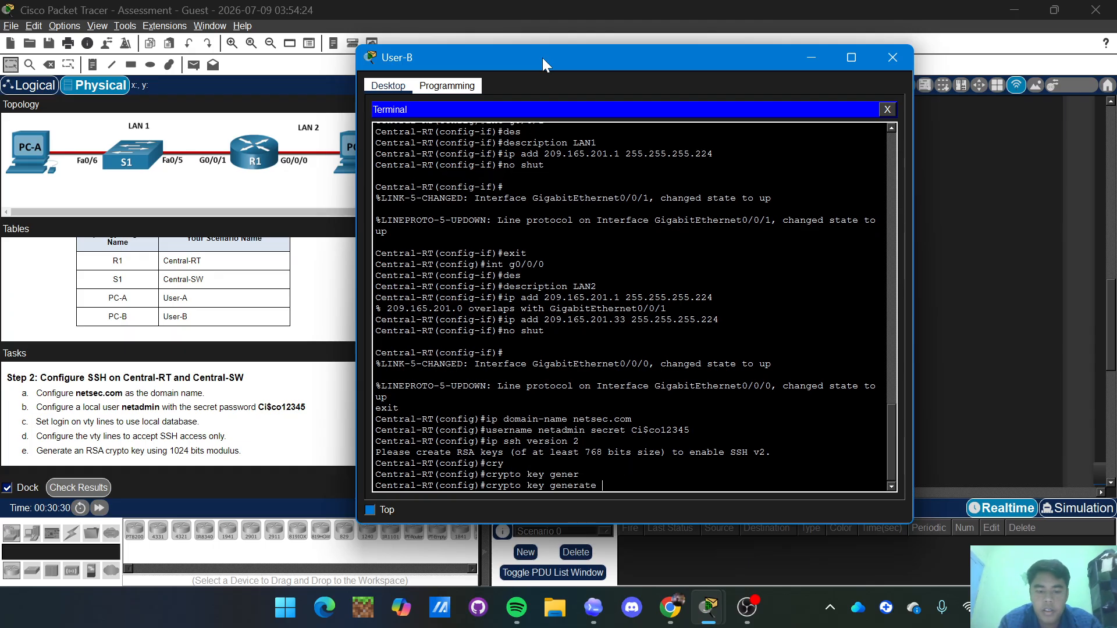
text(rsa)
key(Return)
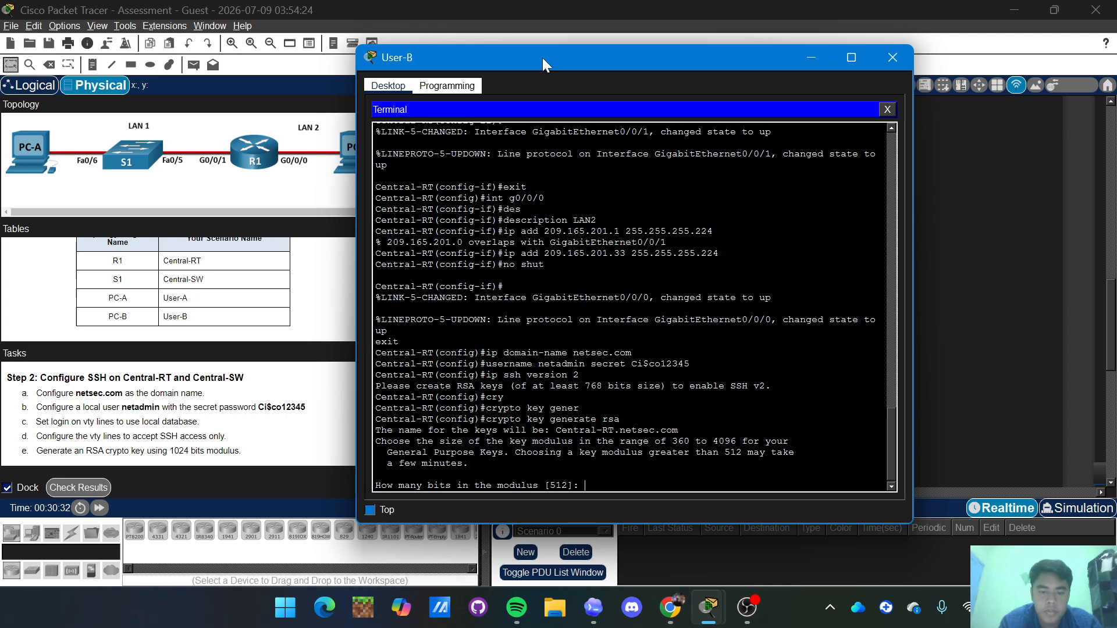
text(1024)
key(Return)
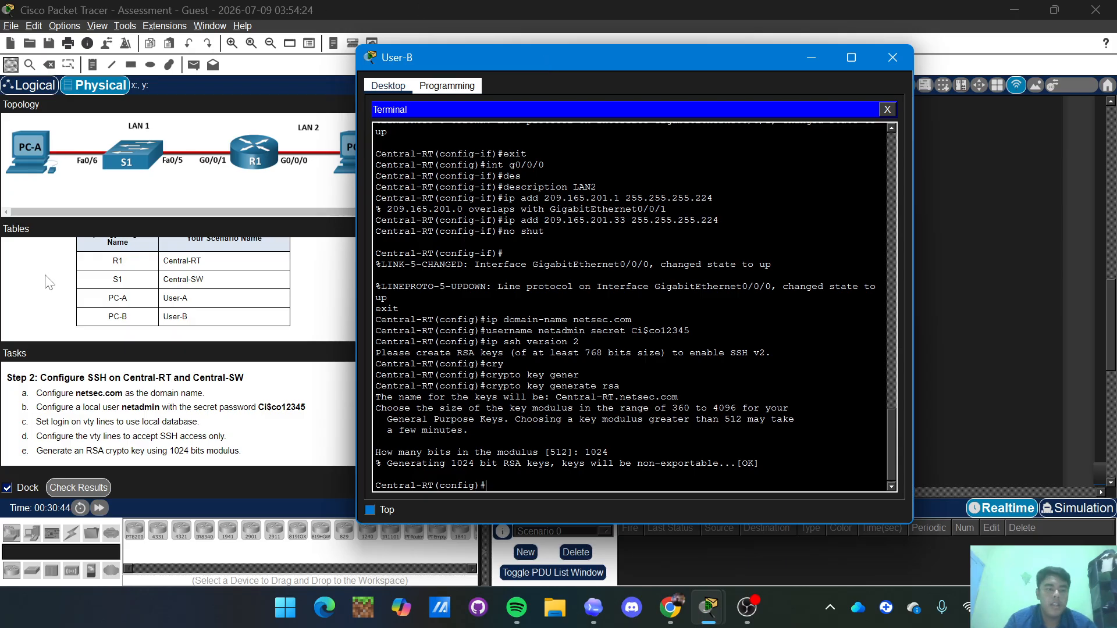
scroll(163, 410, down, 1)
scroll(163, 410, down, 5)
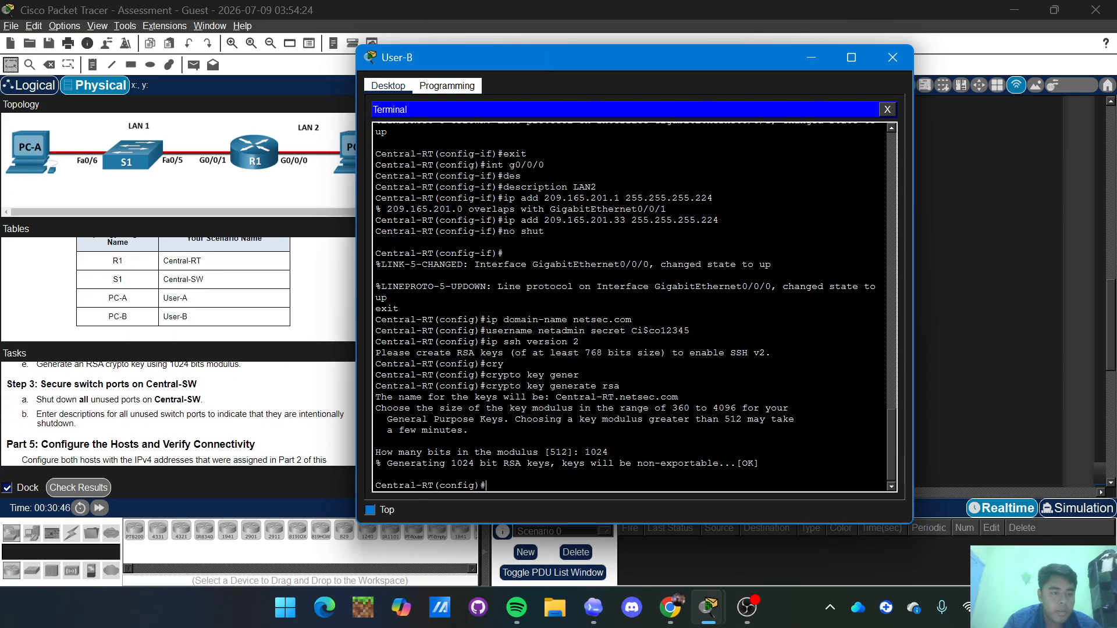
scroll(163, 410, up, 6)
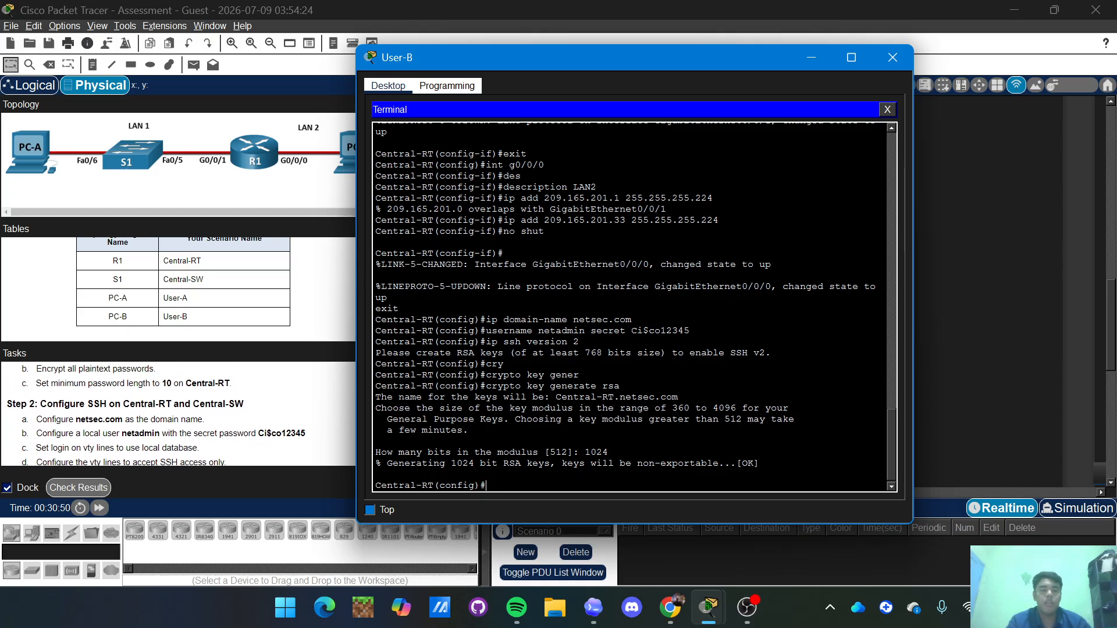
scroll(155, 414, down, 1)
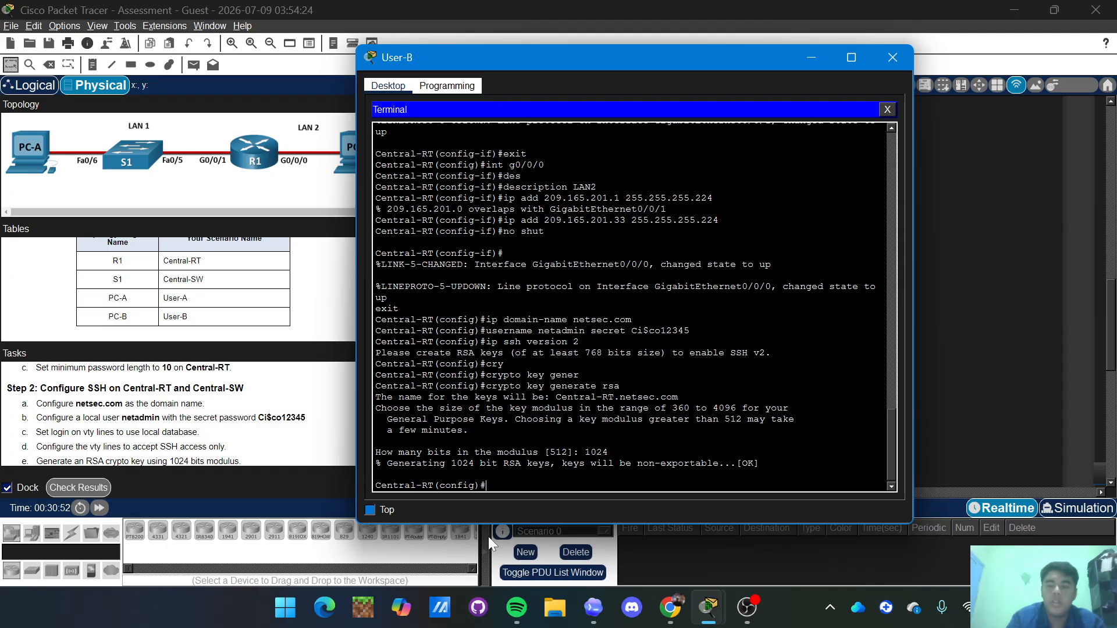
Configure vty lines 0 4 to use login local.
text(li)
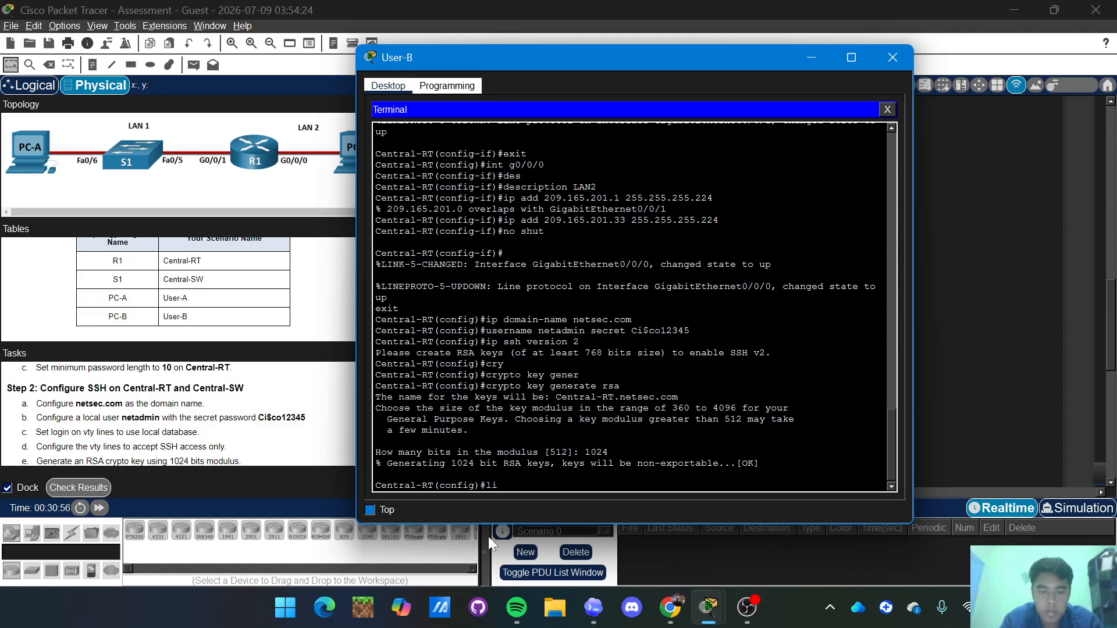
text(ne)
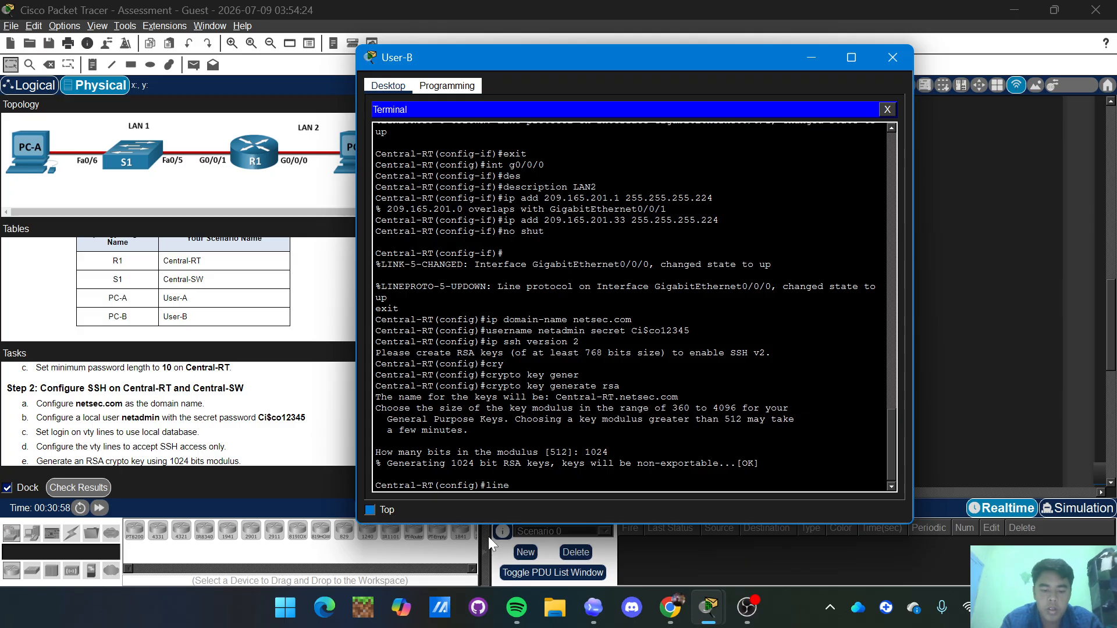
text( vy)
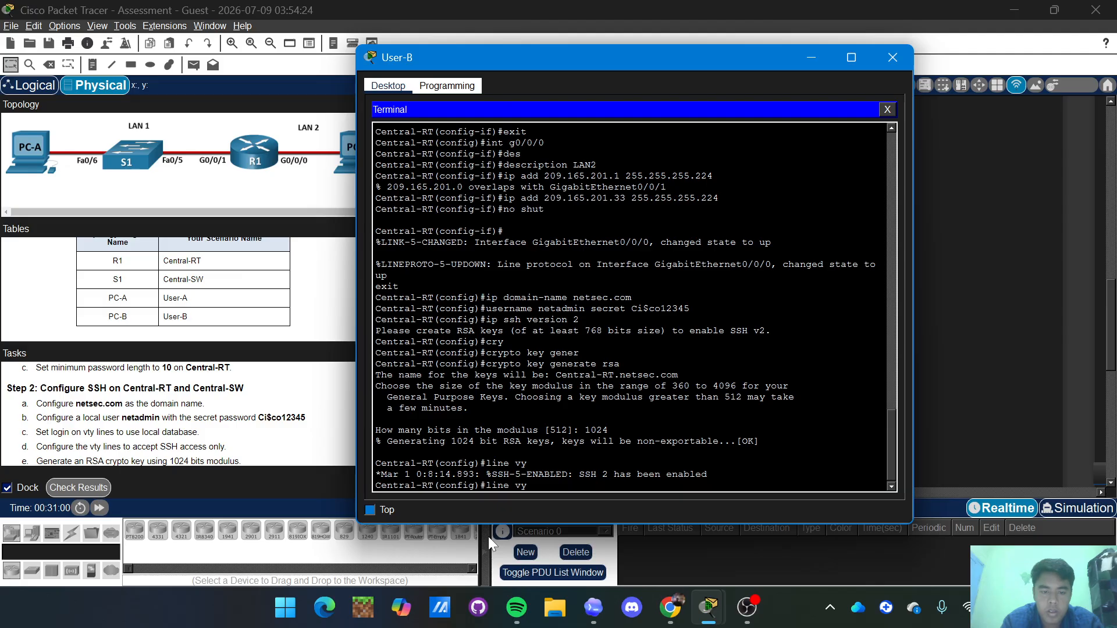
key(BackSpace)
text(t)
key(Tab)
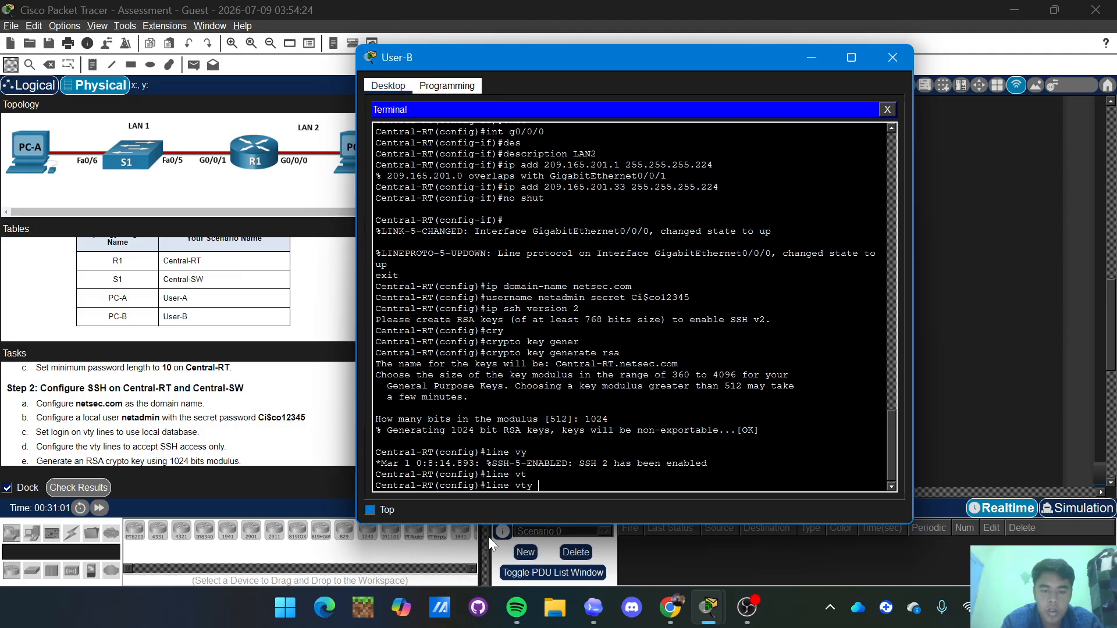
text(0 4)
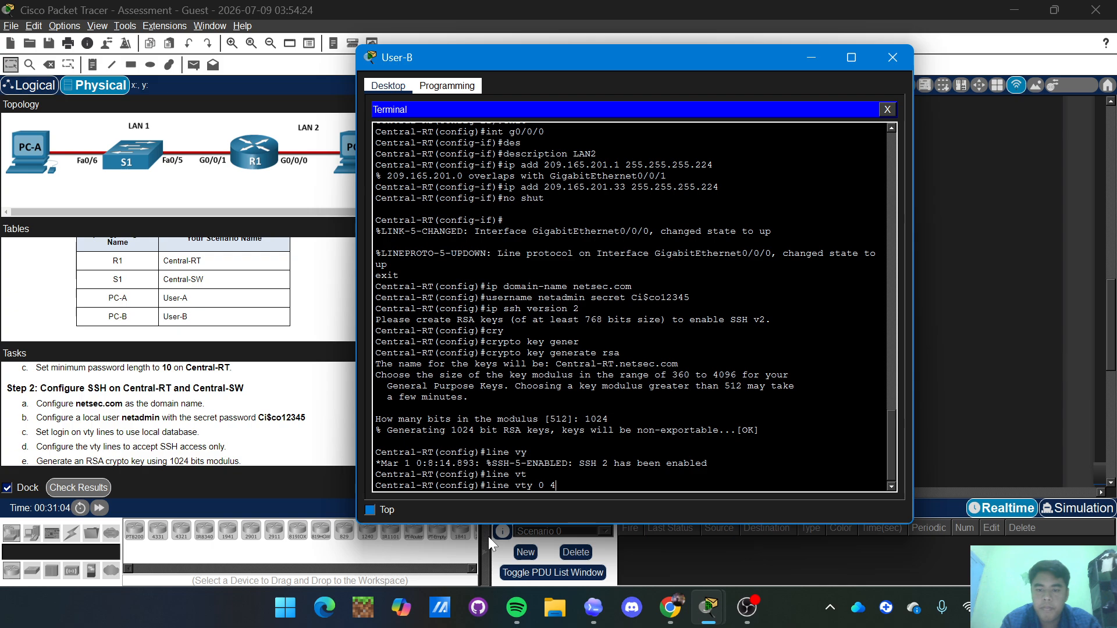
key(Return)
text(lo)
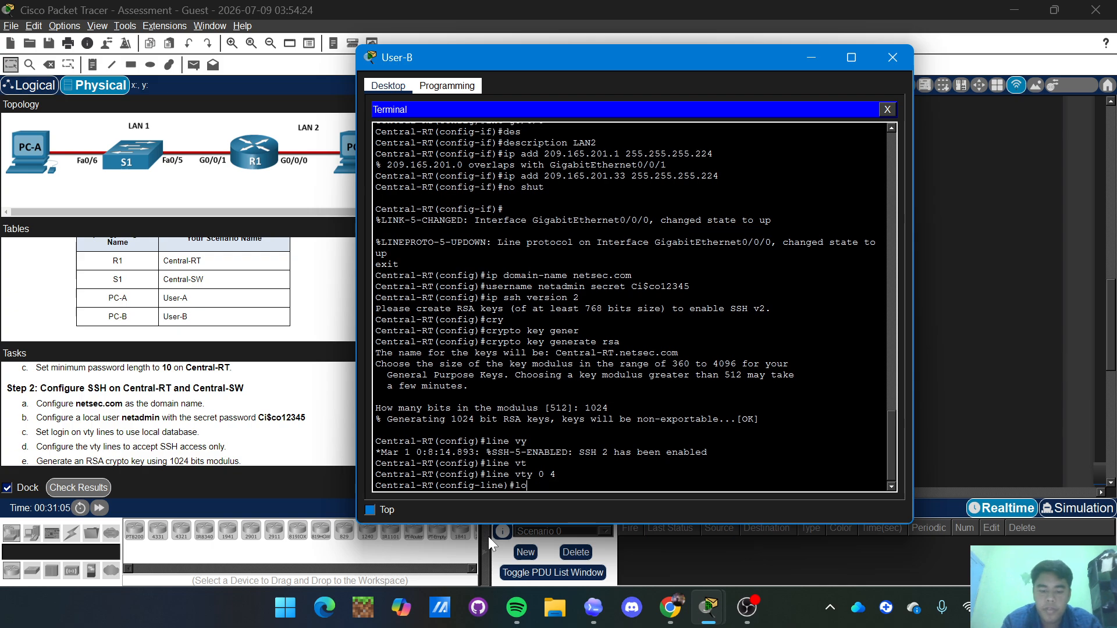
text(gin local)
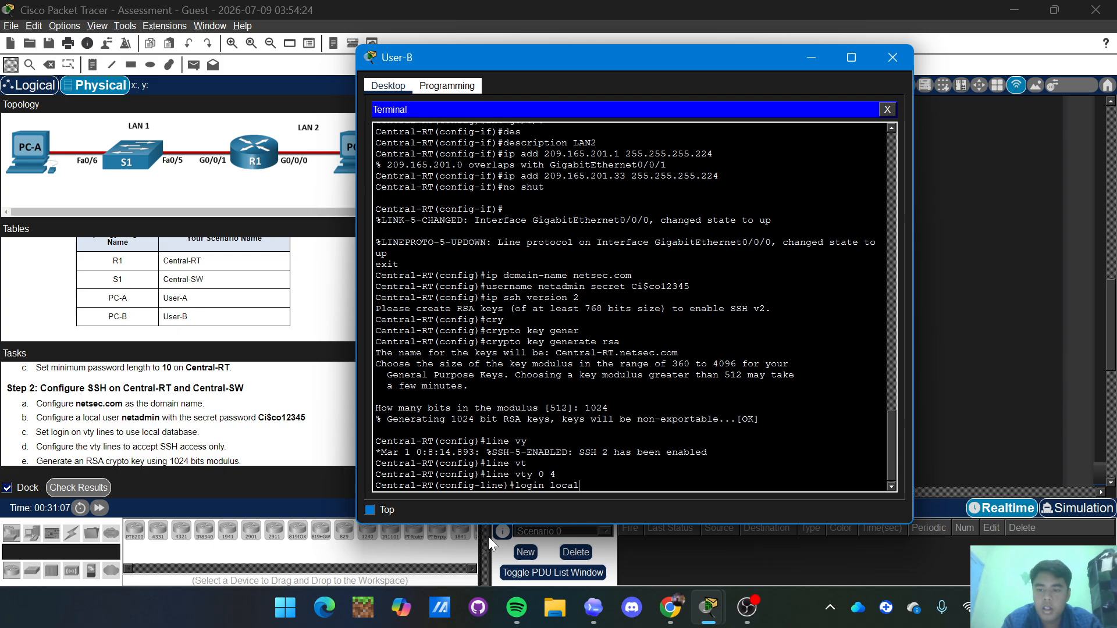
key(Return)
Restrict the vty lines to transport input ssh and exit line configuration.
text(trab)
key(Tab)
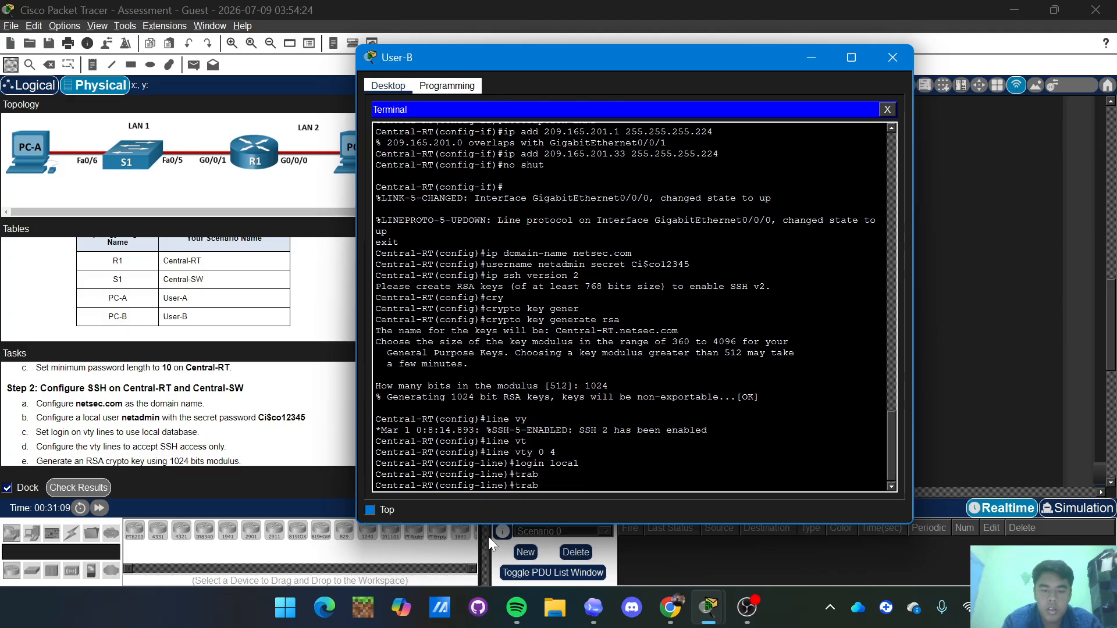
key(BackSpace)
text(n)
key(Tab)
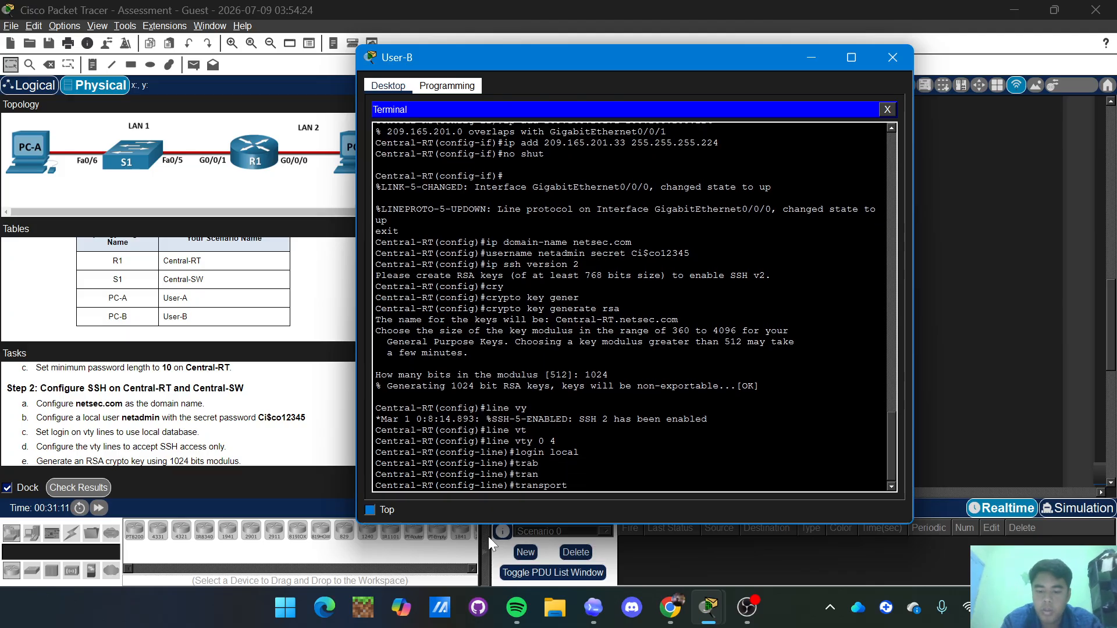
text(inpu)
key(Tab)
text(ss)
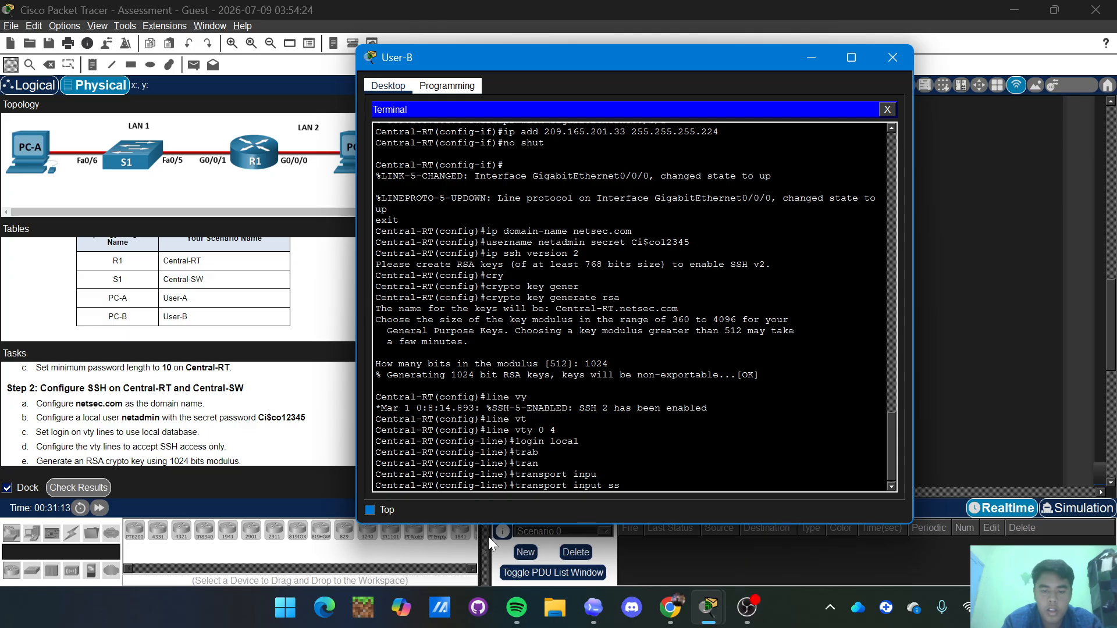
text(h)
key(Return)
text(ex)
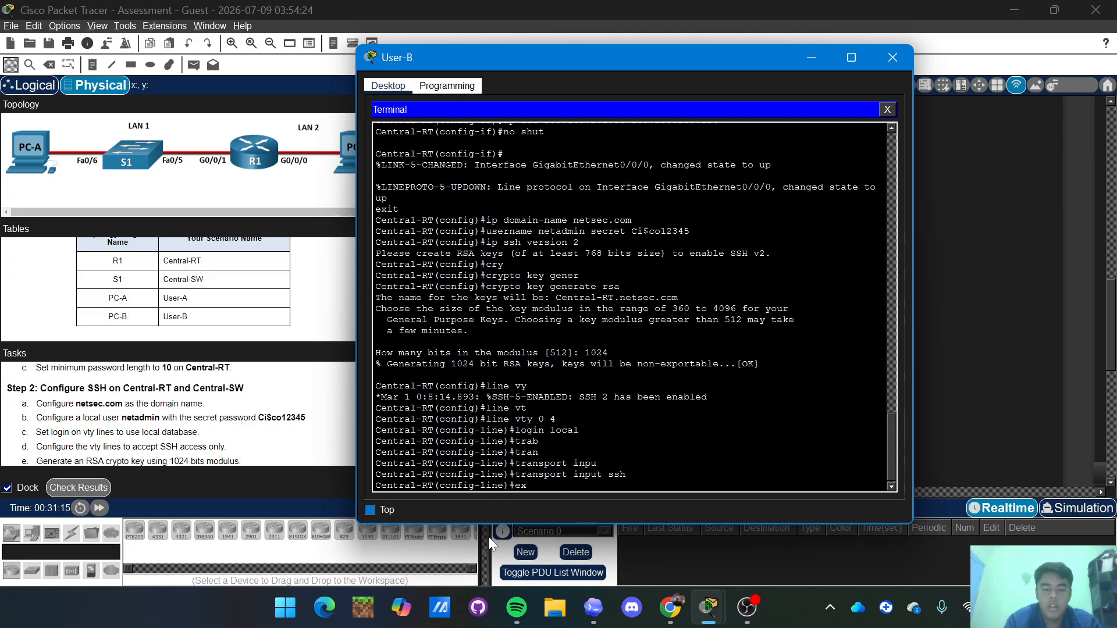
text(it)
key(Return)
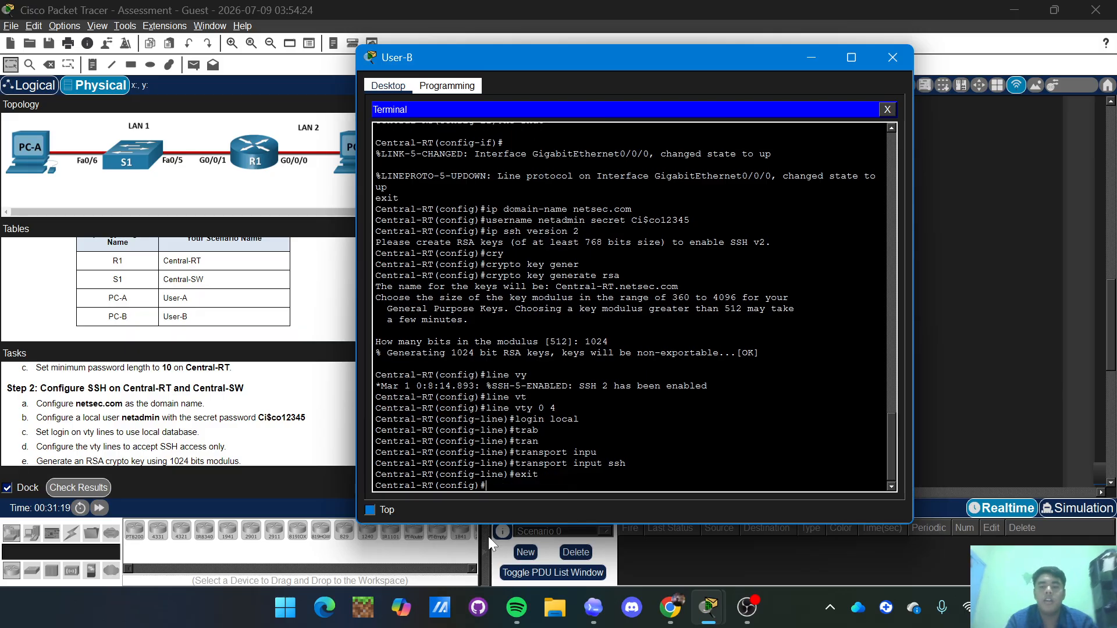
Save the running-config to startup-config and close User-B's device window.
text(ec)
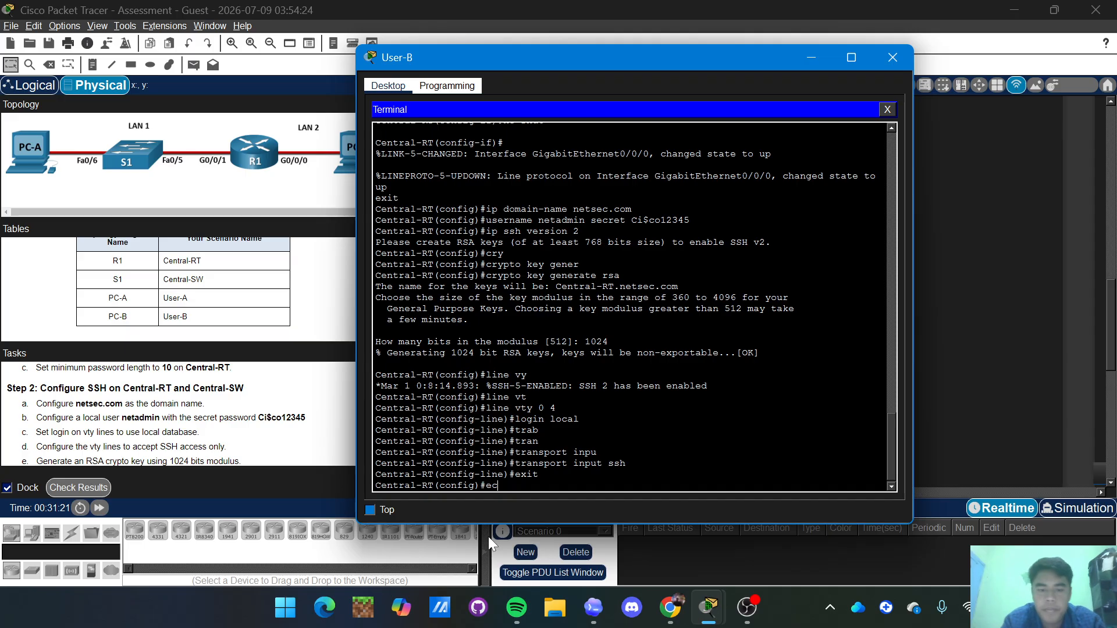
key(BackSpace)
text(nd)
key(Return)
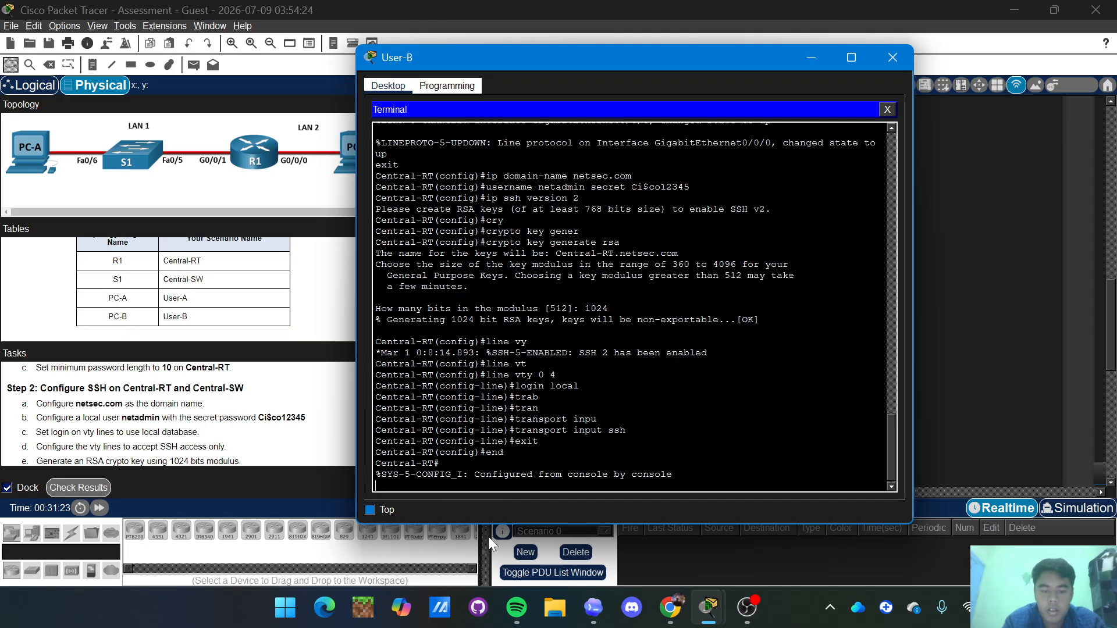
text(copy)
key(BackSpace)
key(BackSpace)
key(BackSpace)
key(BackSpace)
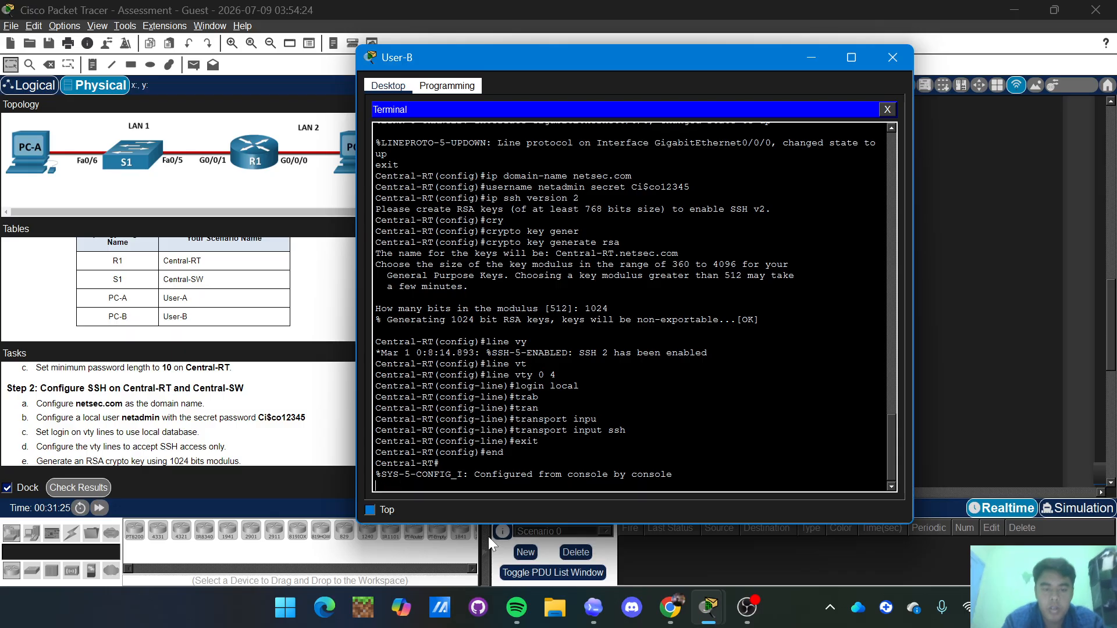
key(Return)
text(copy runn)
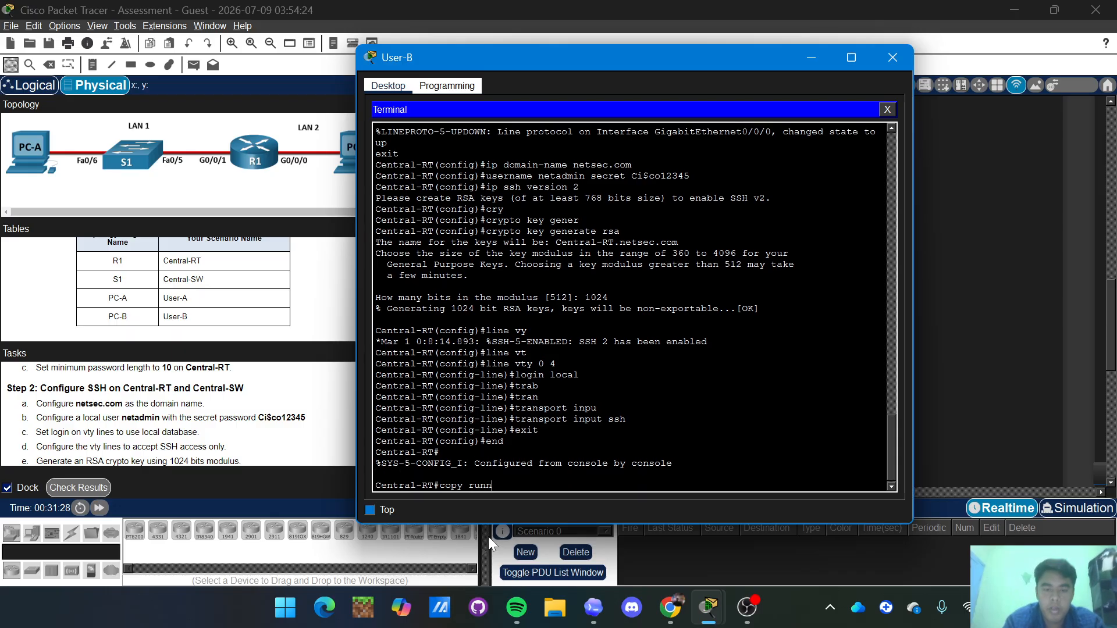
key(Tab)
text(start)
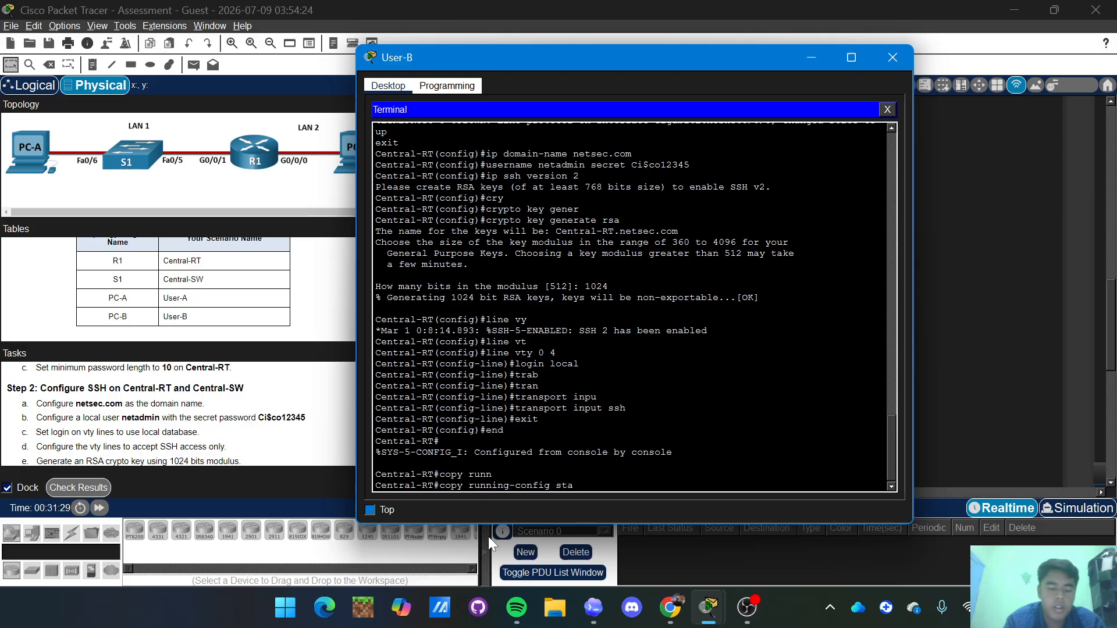
key(Tab)
key(Return)
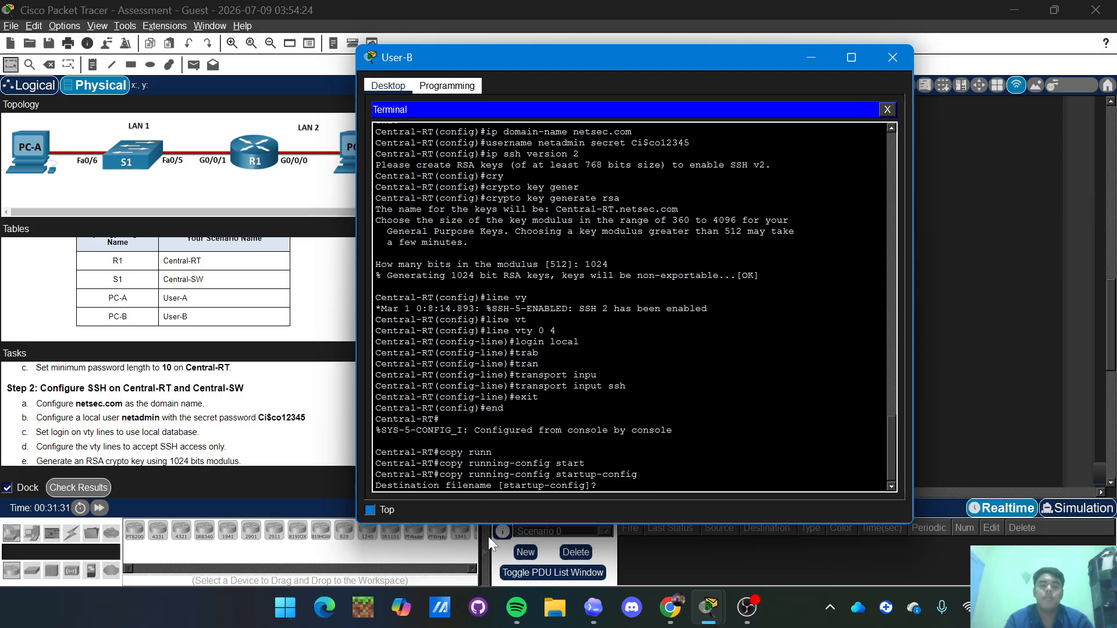
key(Return)
key(Return)
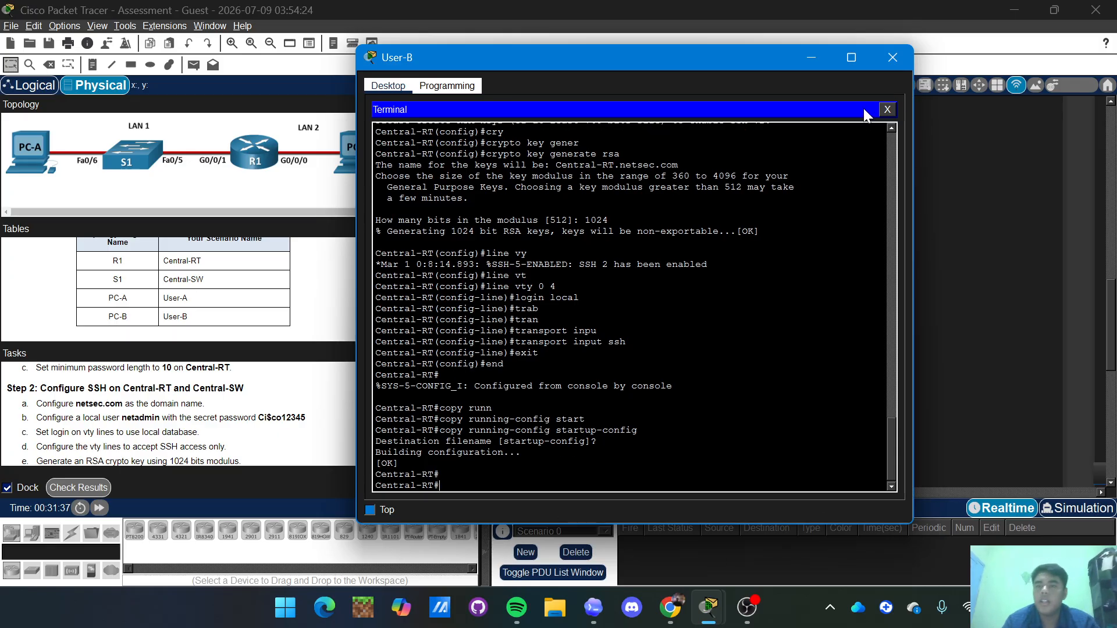
click(898, 56)
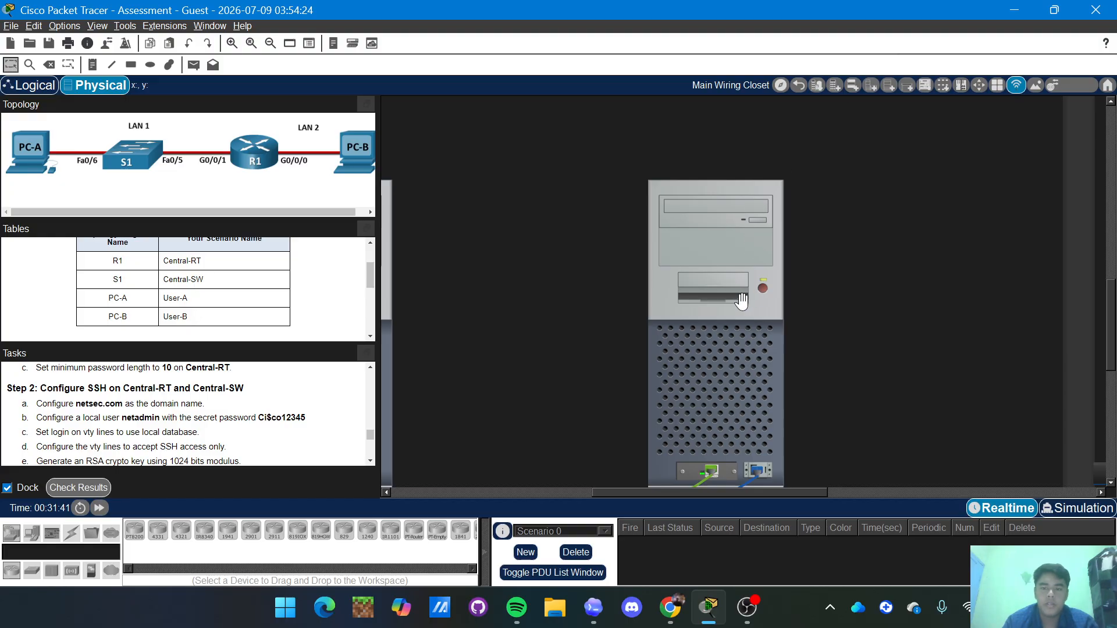
Connect User-A's Terminal to the switch console using the default settings.
scroll(722, 297, right, 5)
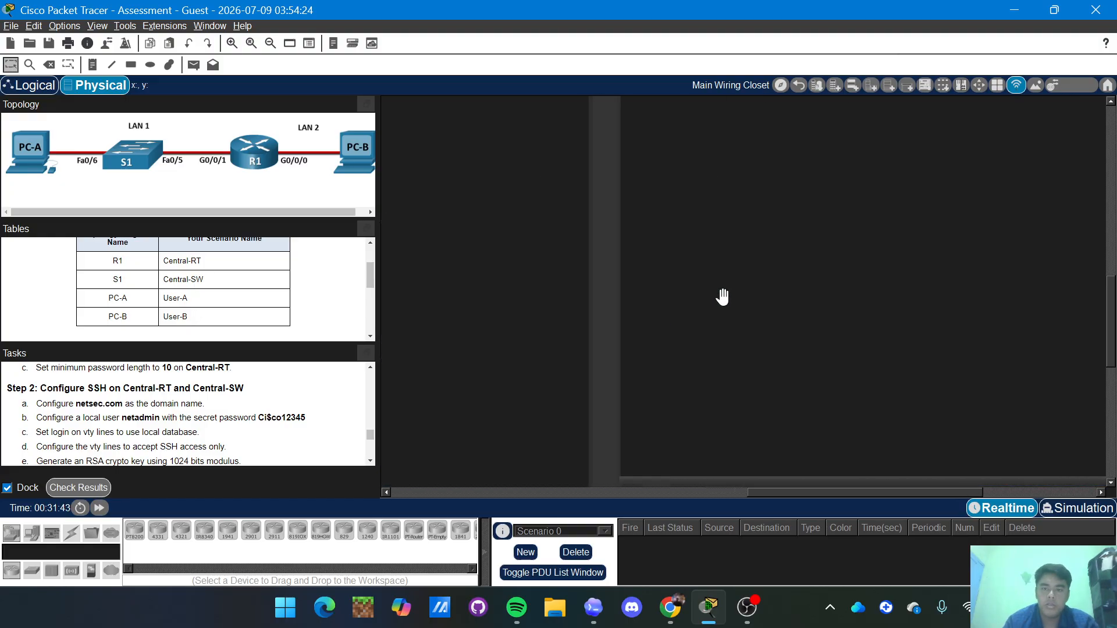
scroll(769, 301, left, 5)
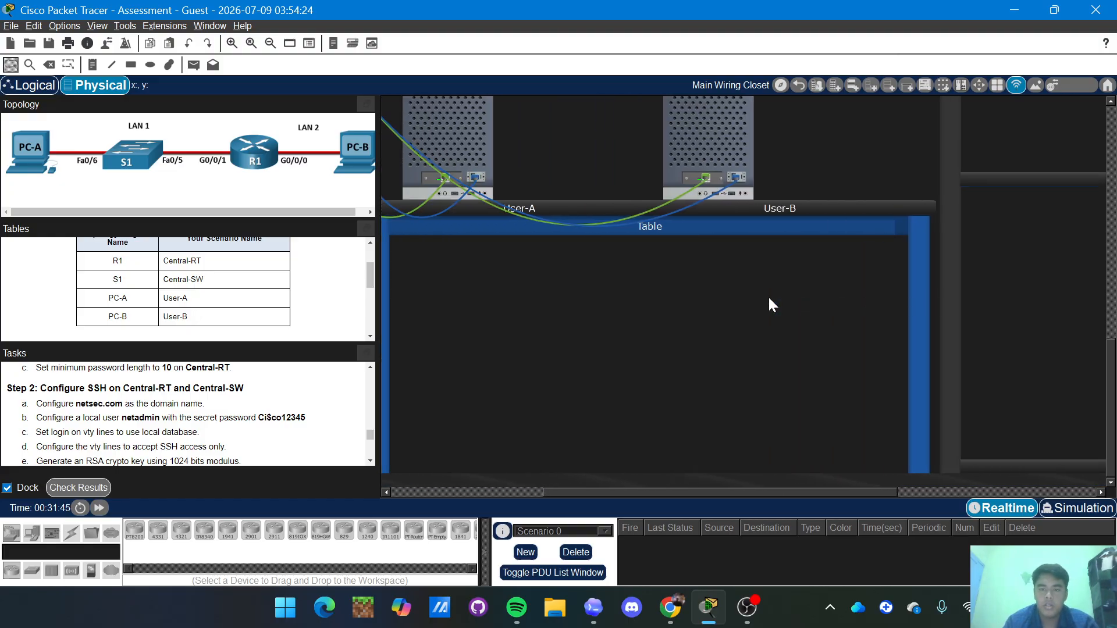
scroll(771, 303, left, 1)
scroll(513, 147, up, 3)
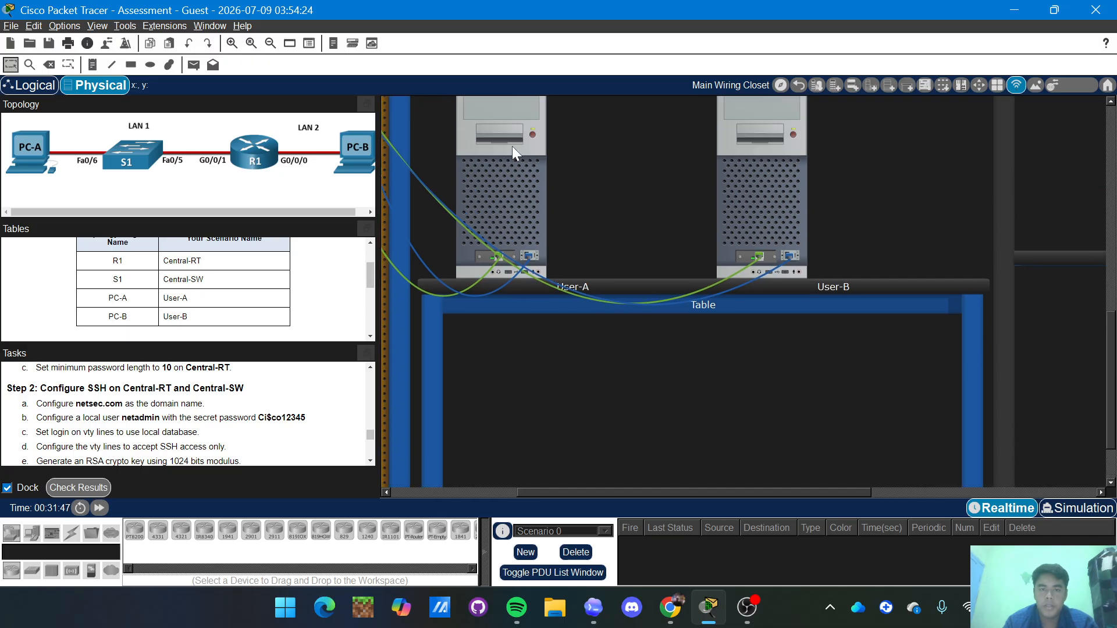
click(511, 145)
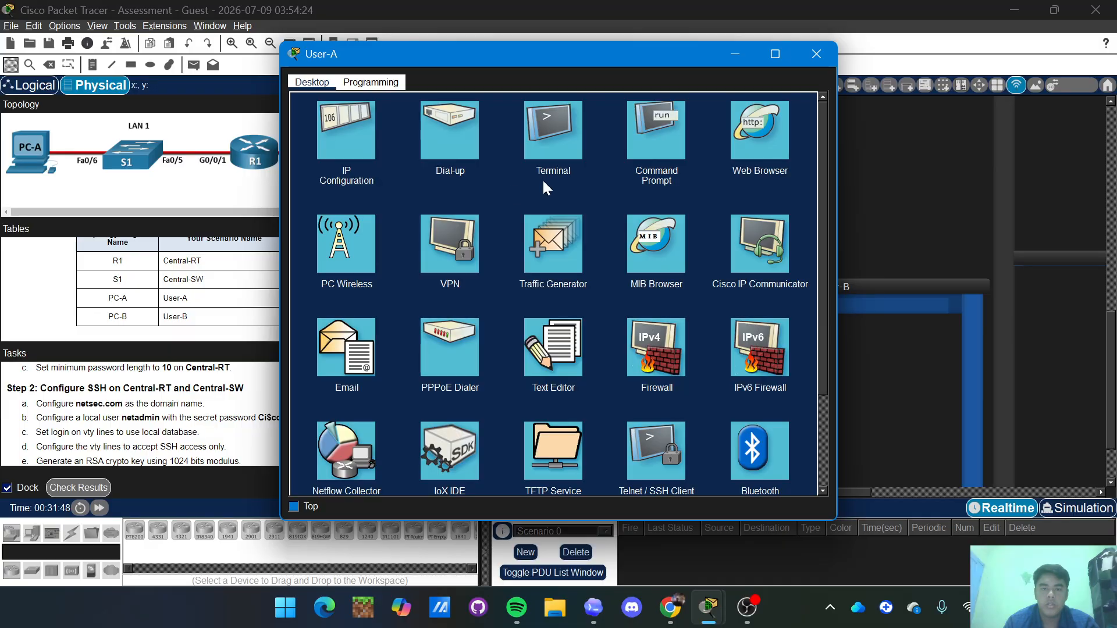
click(548, 156)
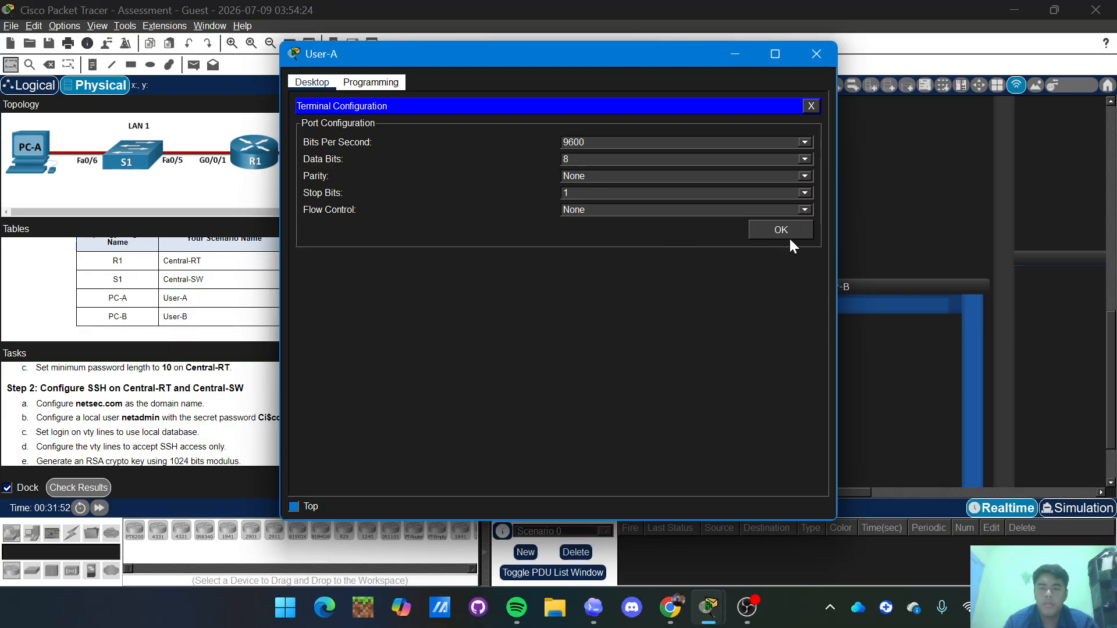
click(788, 231)
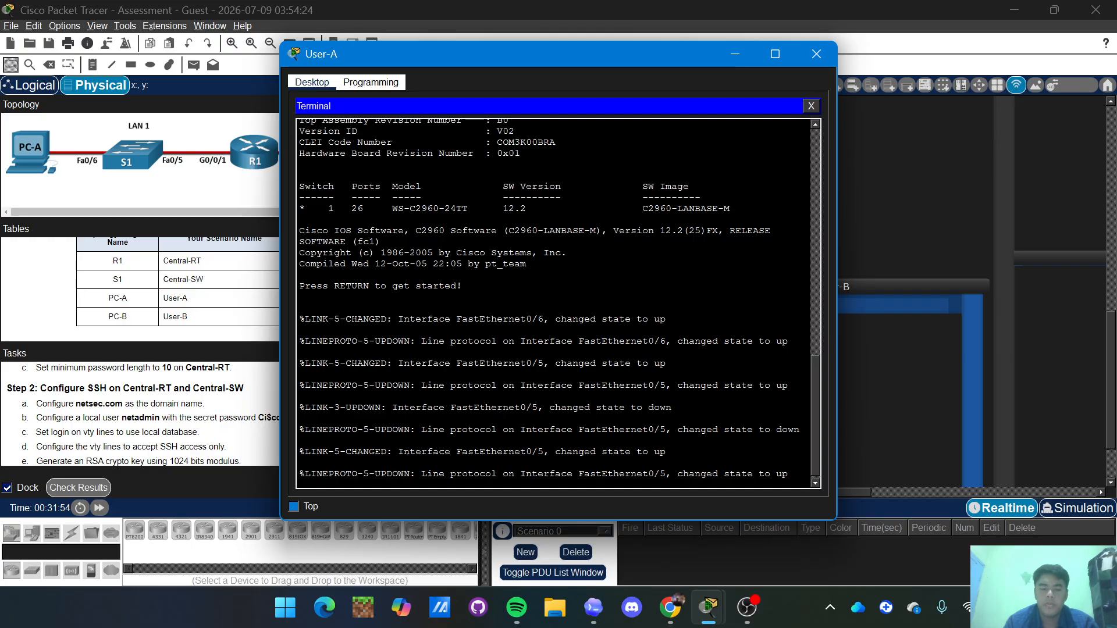
key(Return)
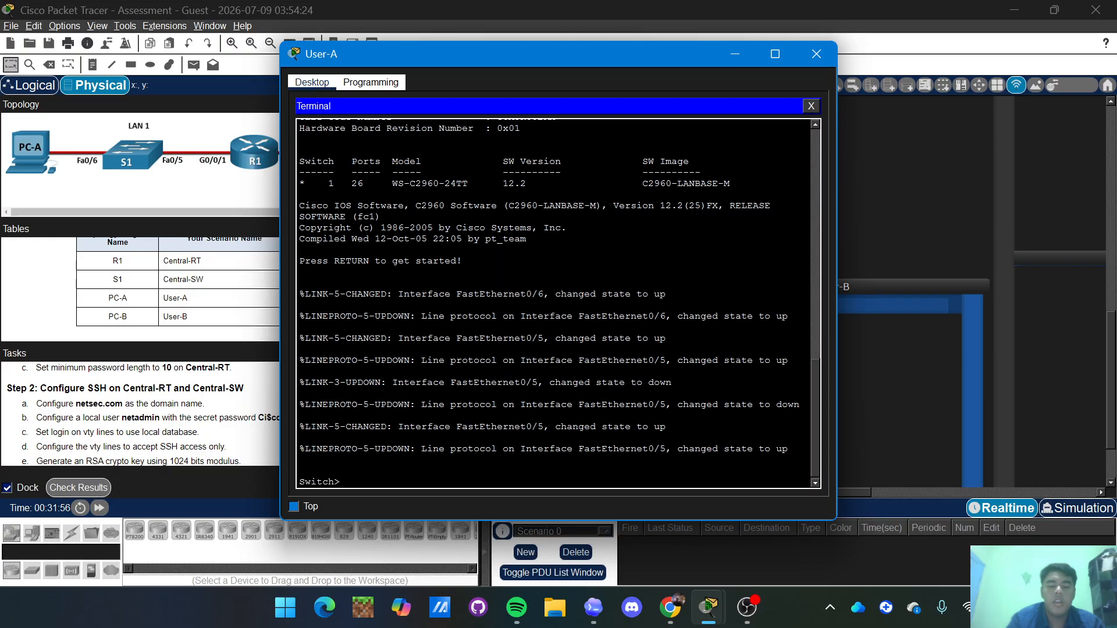
Enter privileged EXEC mode with 'en', then global configuration with 'conf t'.
text(en)
key(Return)
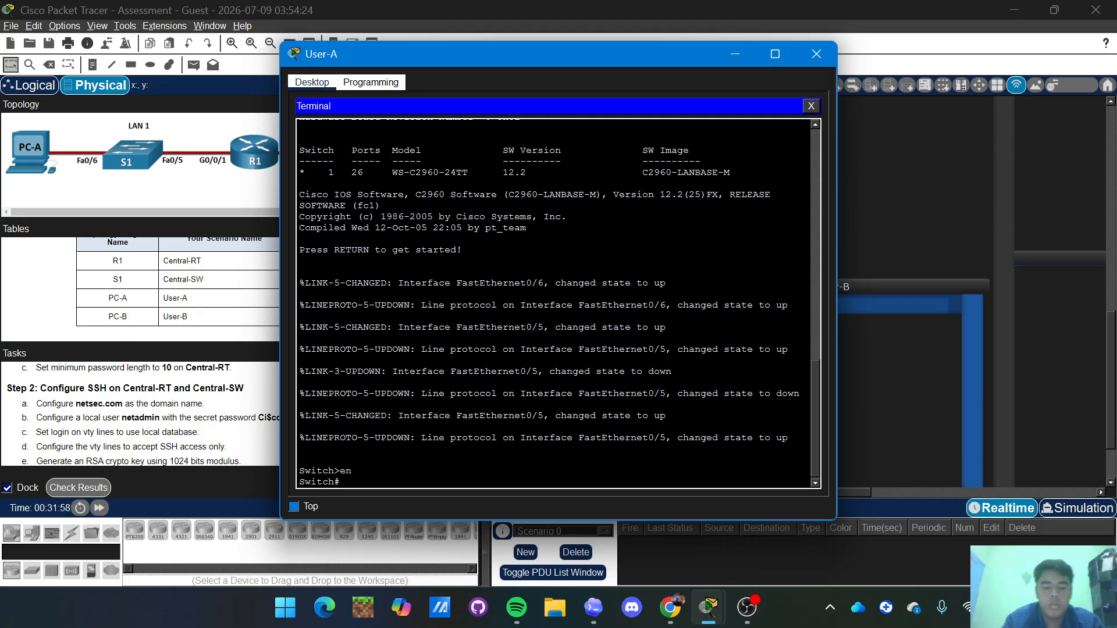
text(conf t)
key(Return)
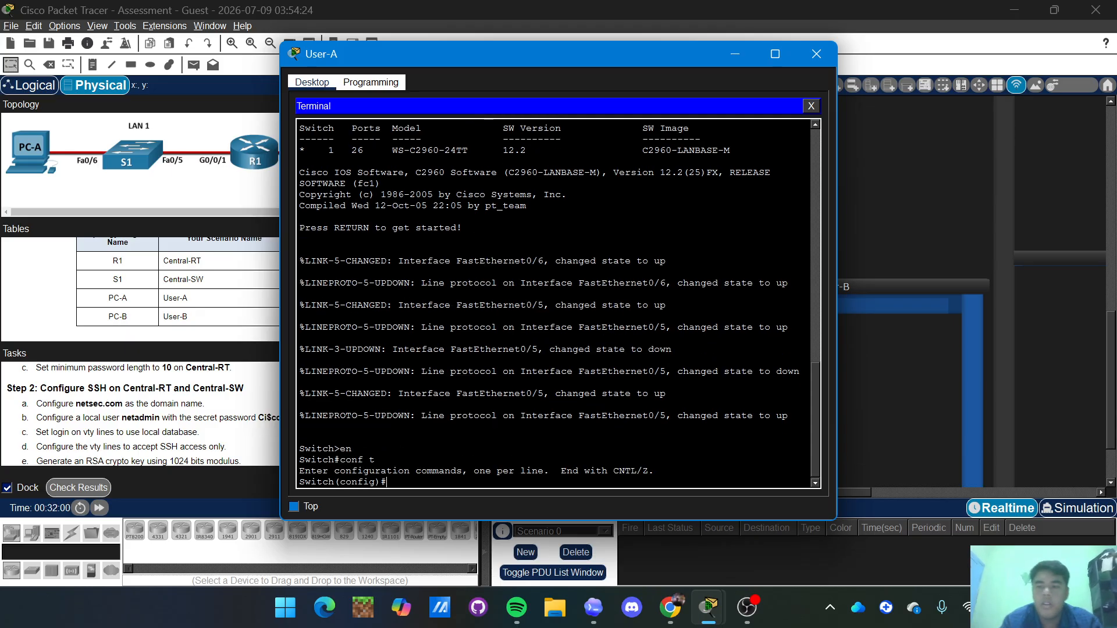
Type the hostname command naming the switch Central-SW.
text(host)
key(Tab)
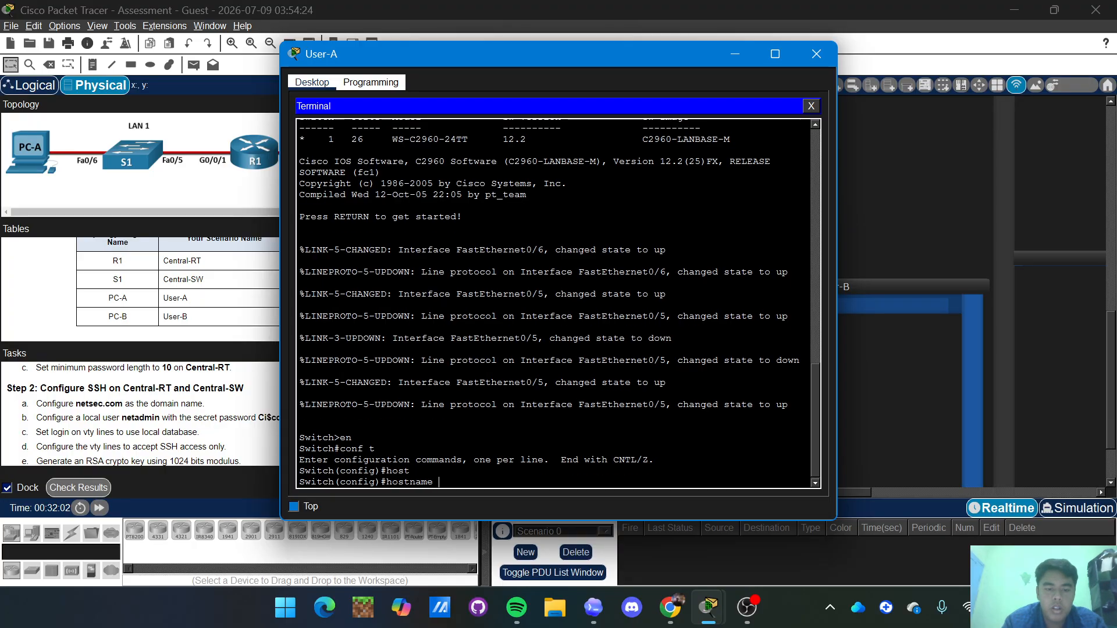
text(Cen)
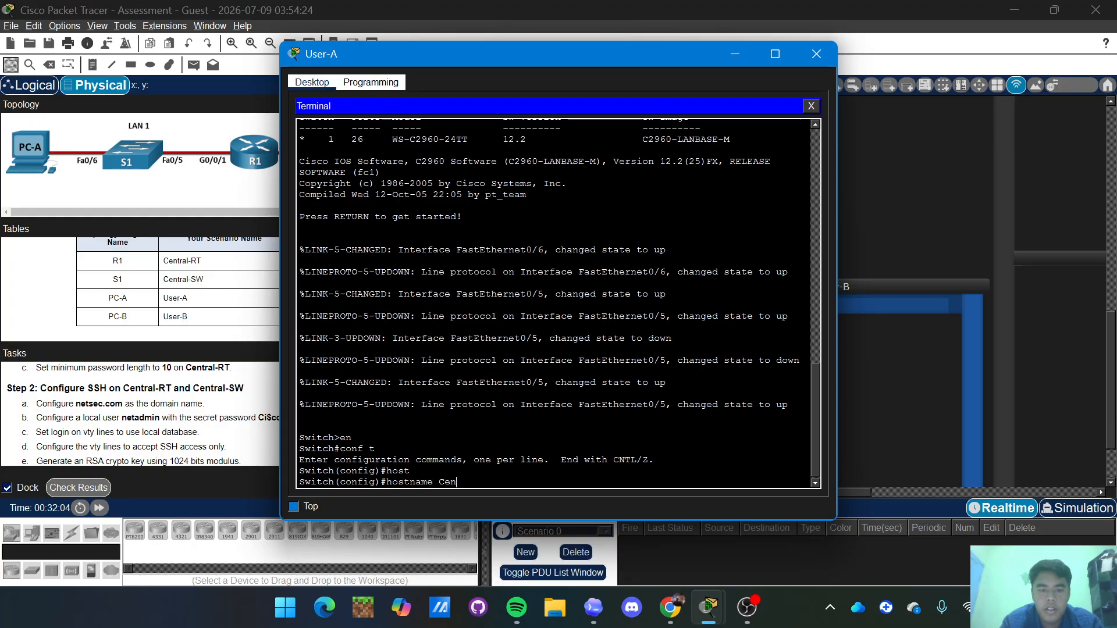
text(tral)
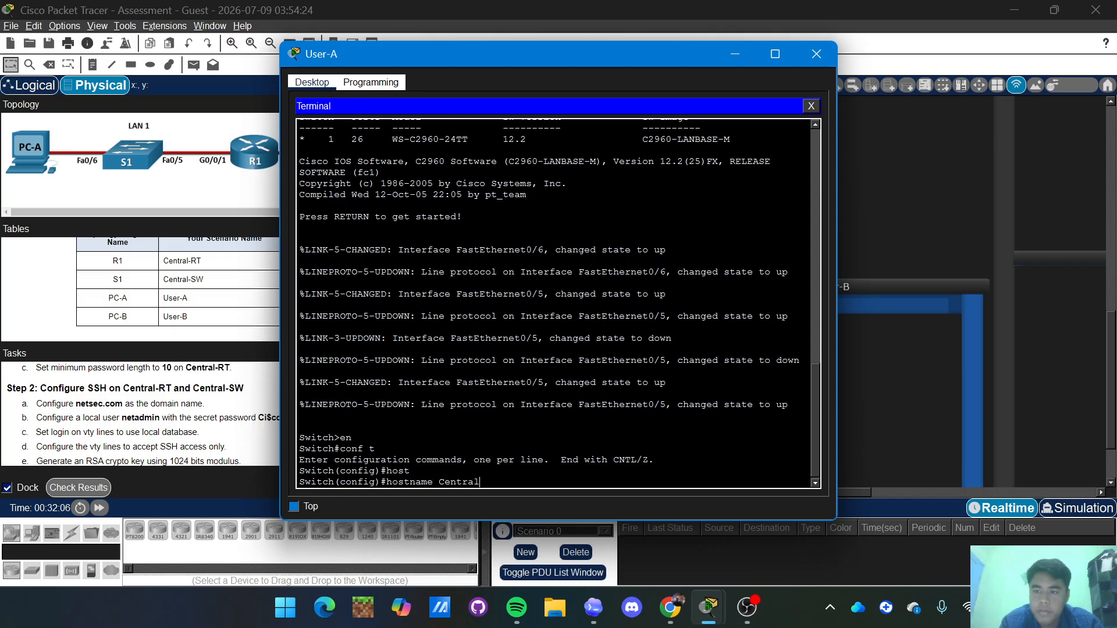
text( T)
key(BackSpace)
key(BackSpace)
text(-)
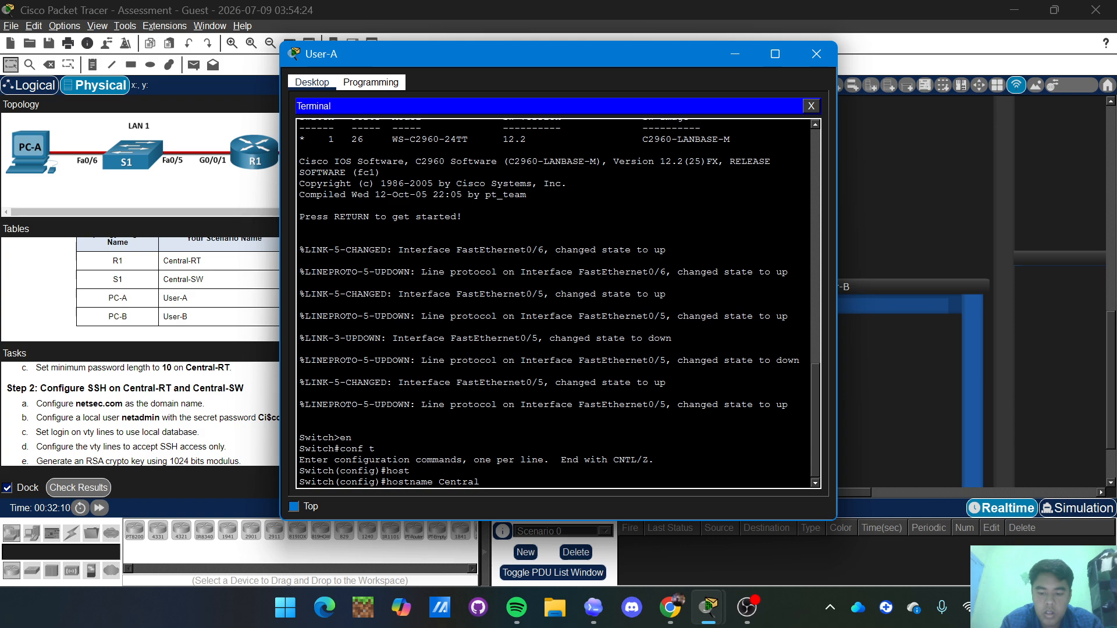
text(SW)
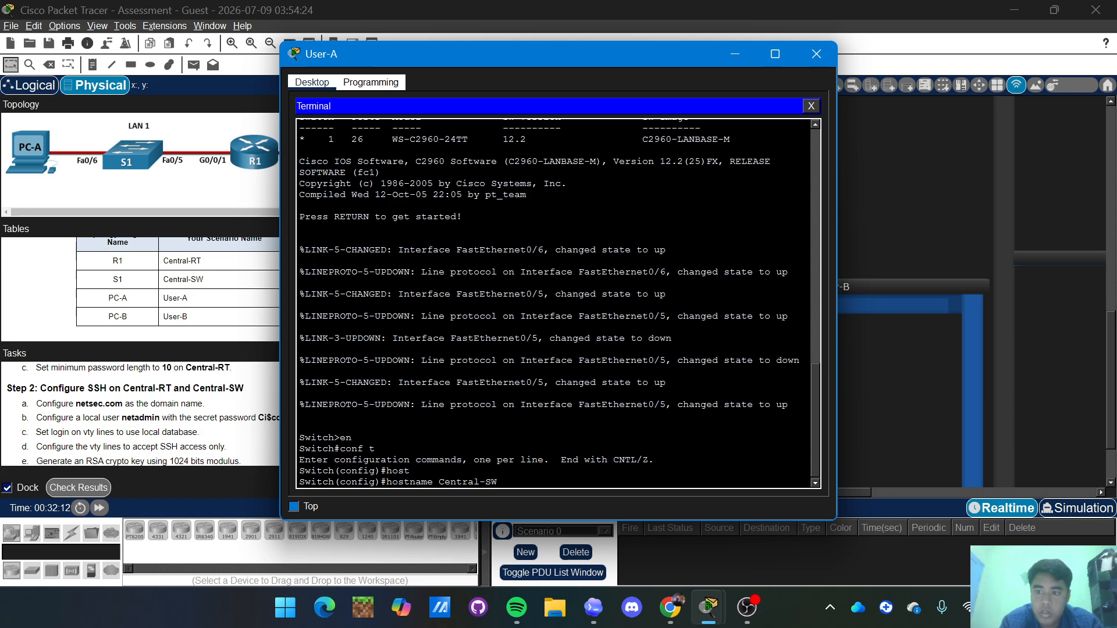
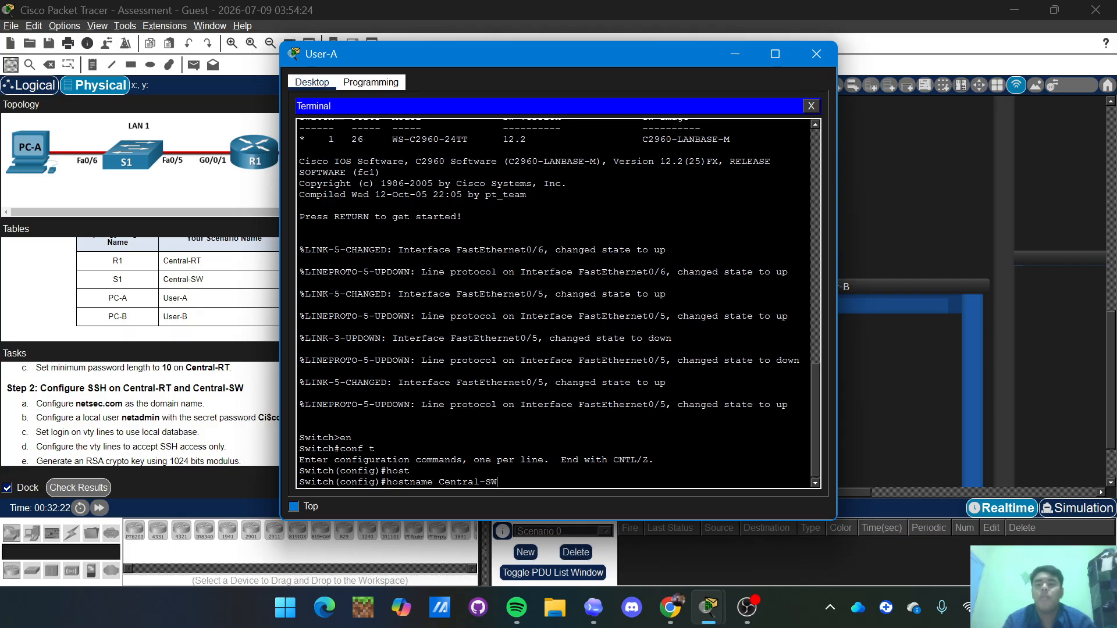
Apply the hostname Central-SW and disable DNS lookup with 'no ip domain-lookup'.
key(Return)
text(no ip)
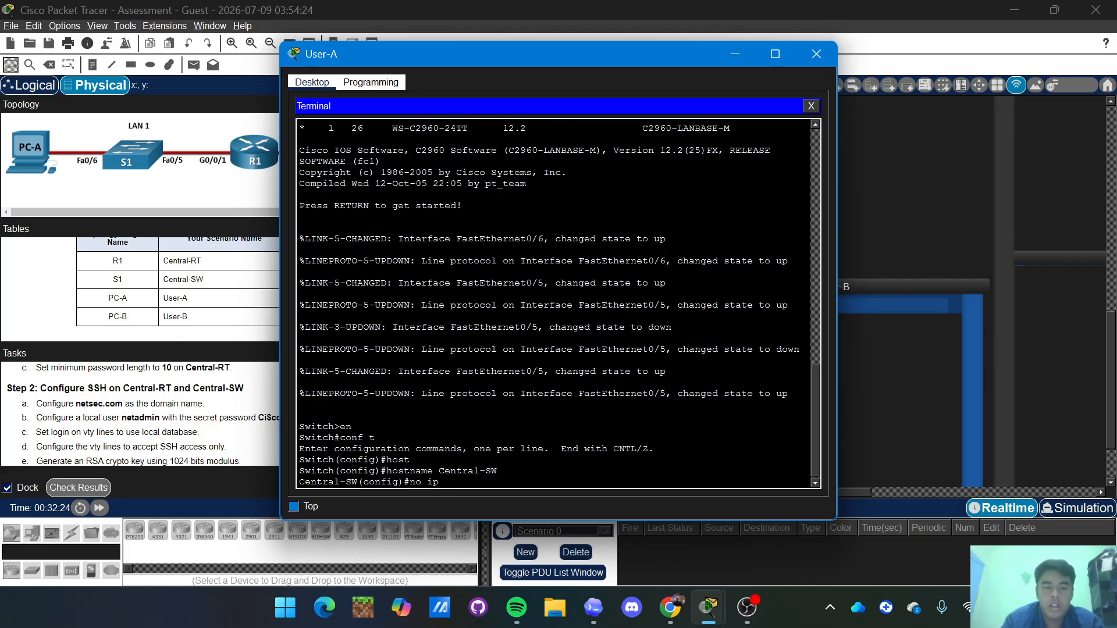
text( domain)
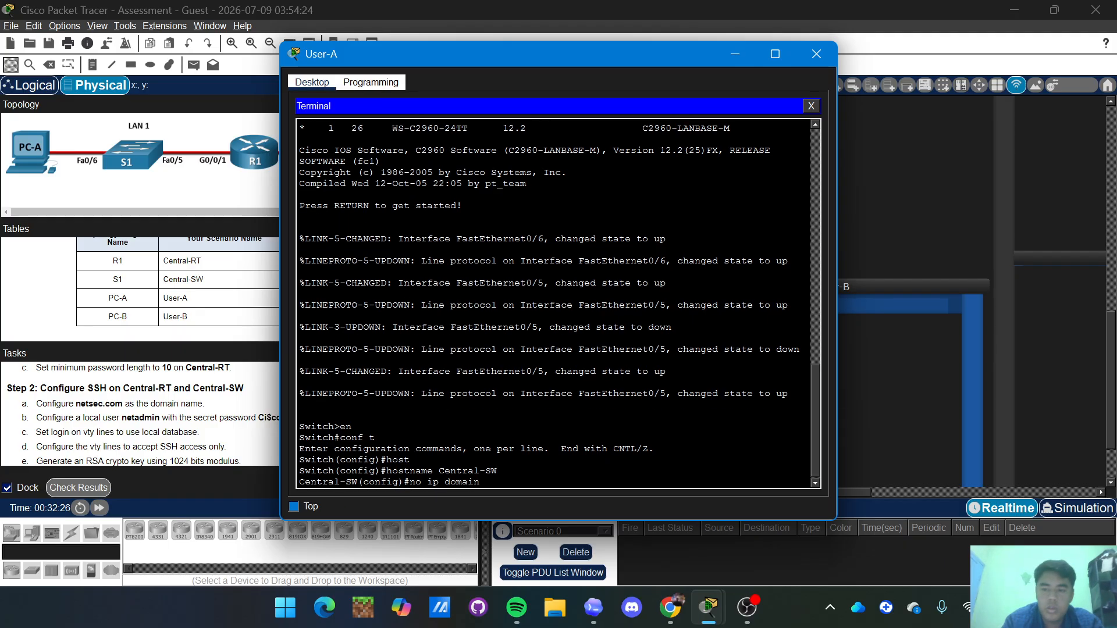
text(-looku)
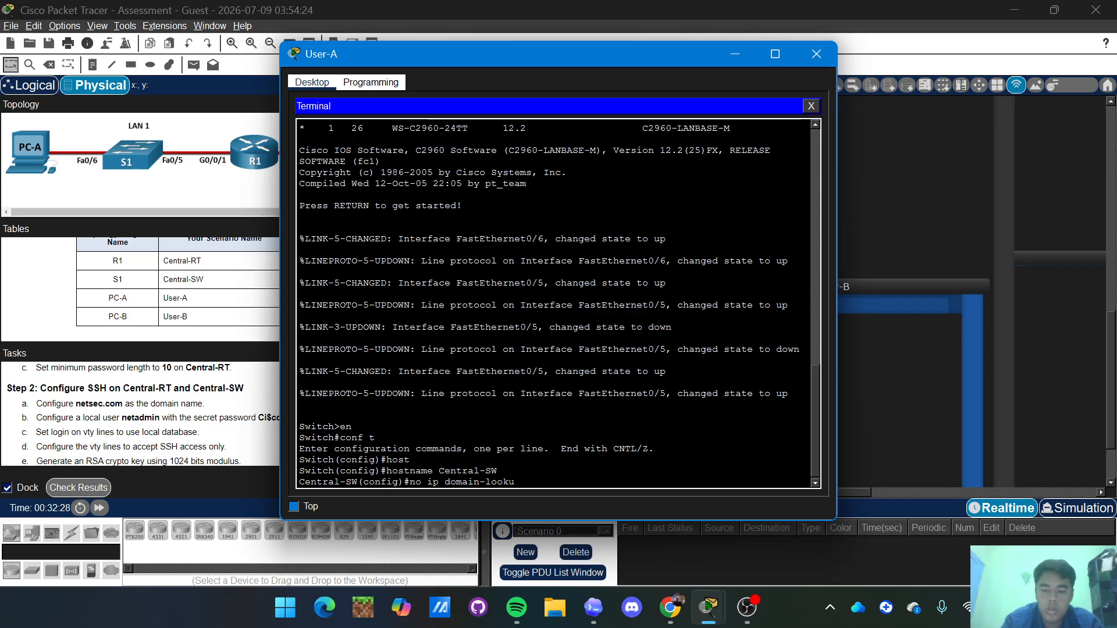
text(p)
key(Return)
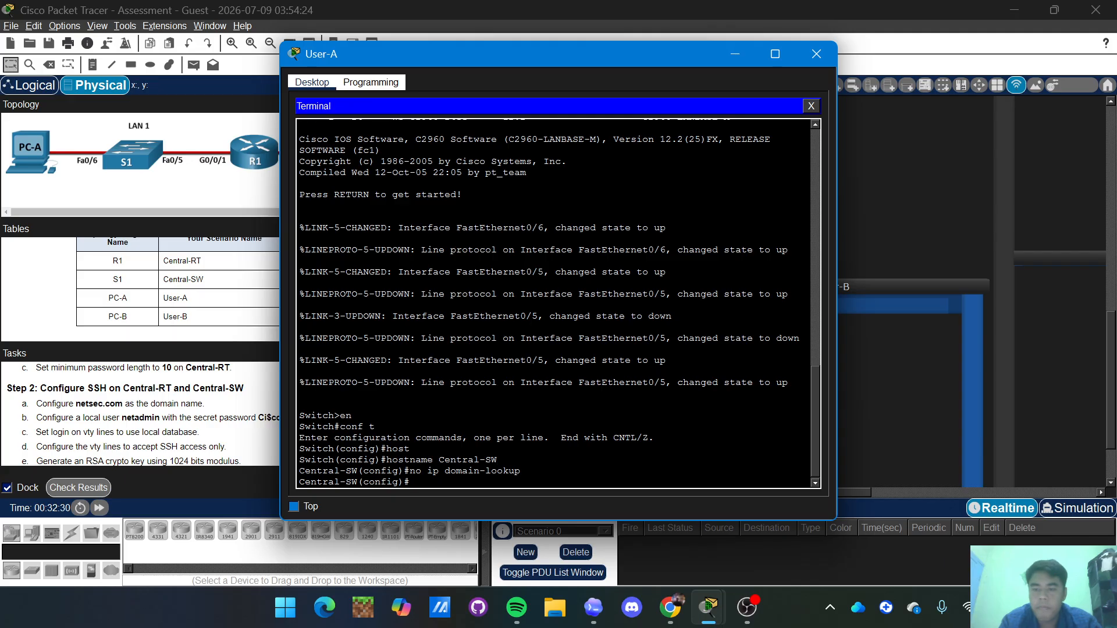
Add the MOTD banner '#Unauthorized Access is Prohibited#' to the switch.
text(bann)
key(Tab)
text(m)
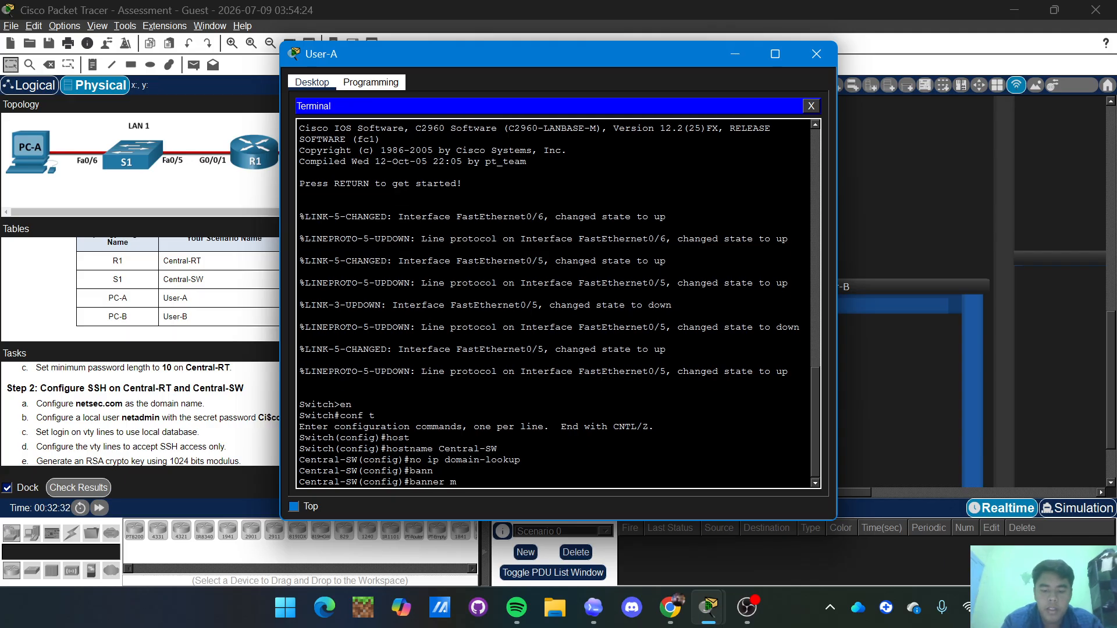
text(otd)
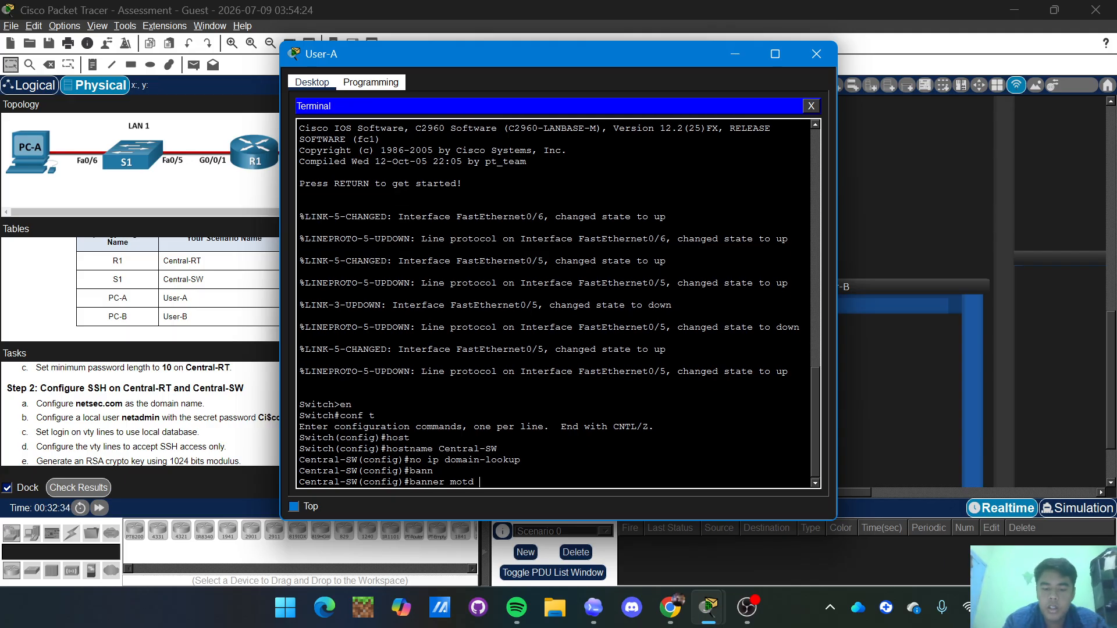
text( #Unauth)
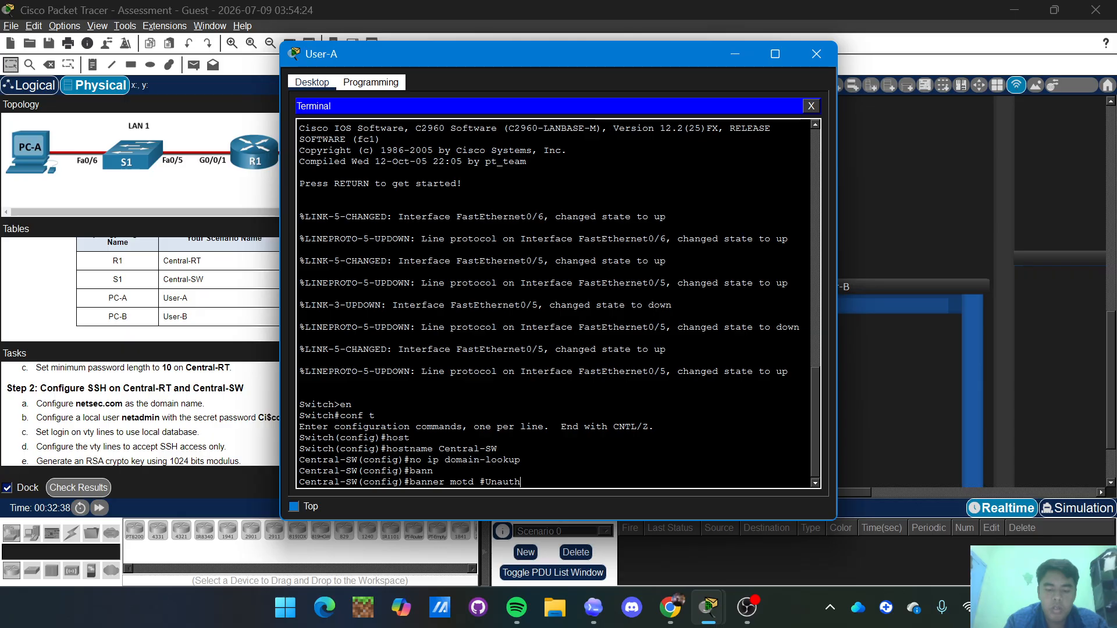
text(orized)
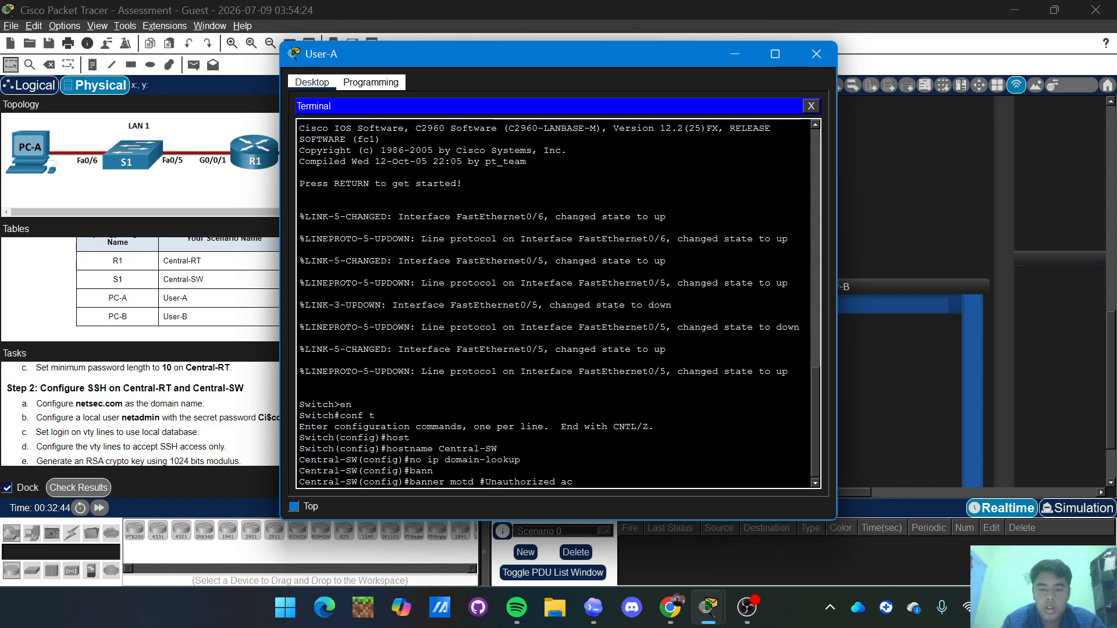
text( Acc)
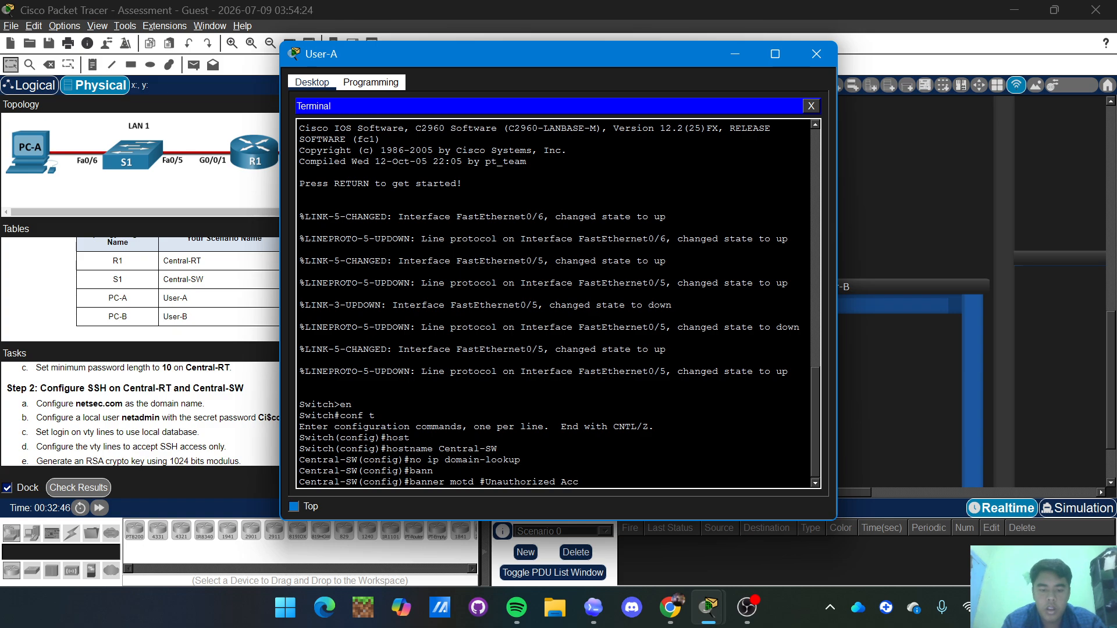
text(ess is Prohi)
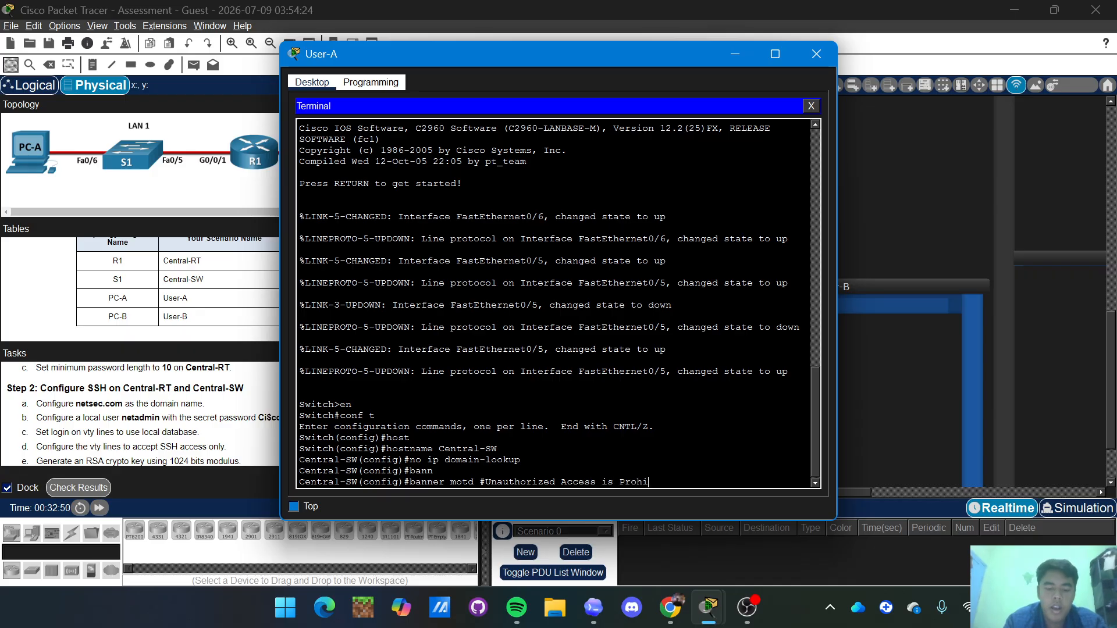
text(bited#)
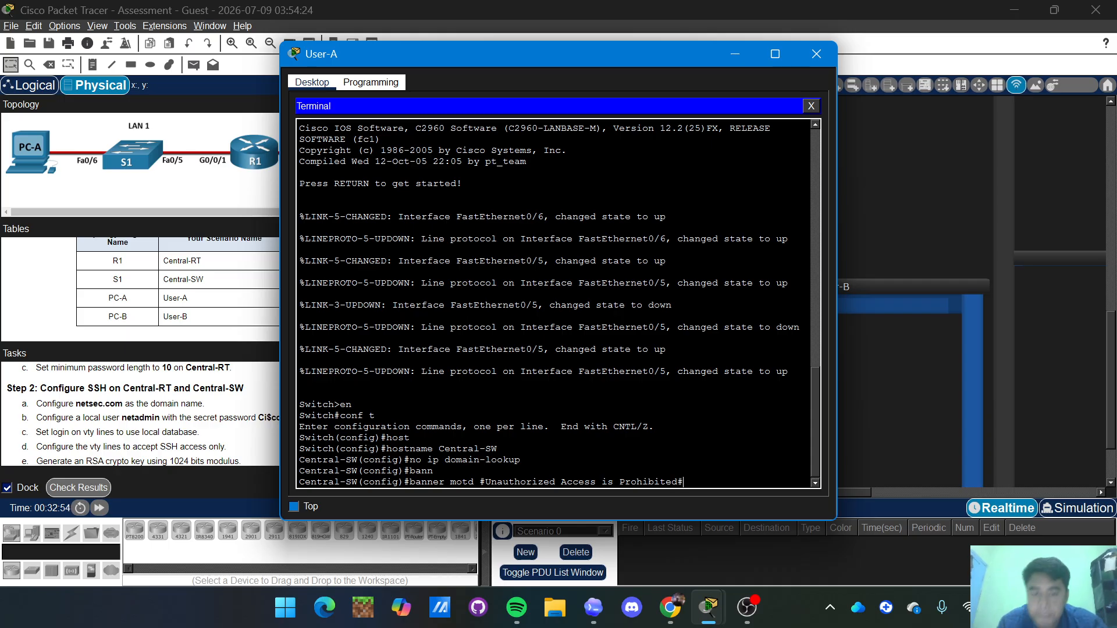
key(Return)
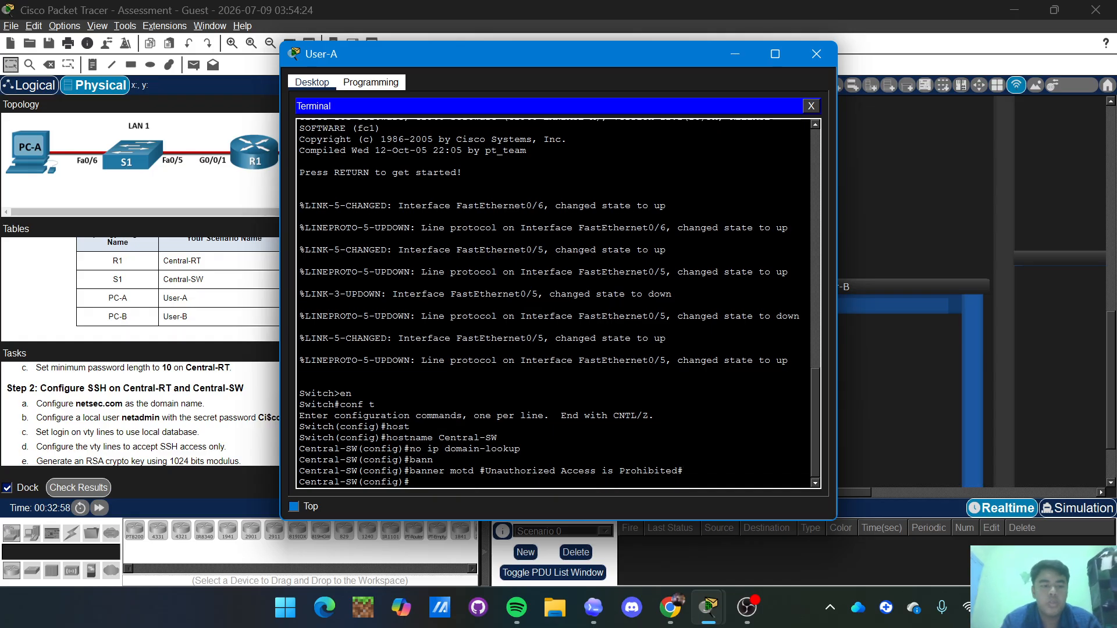
scroll(124, 448, down, 10)
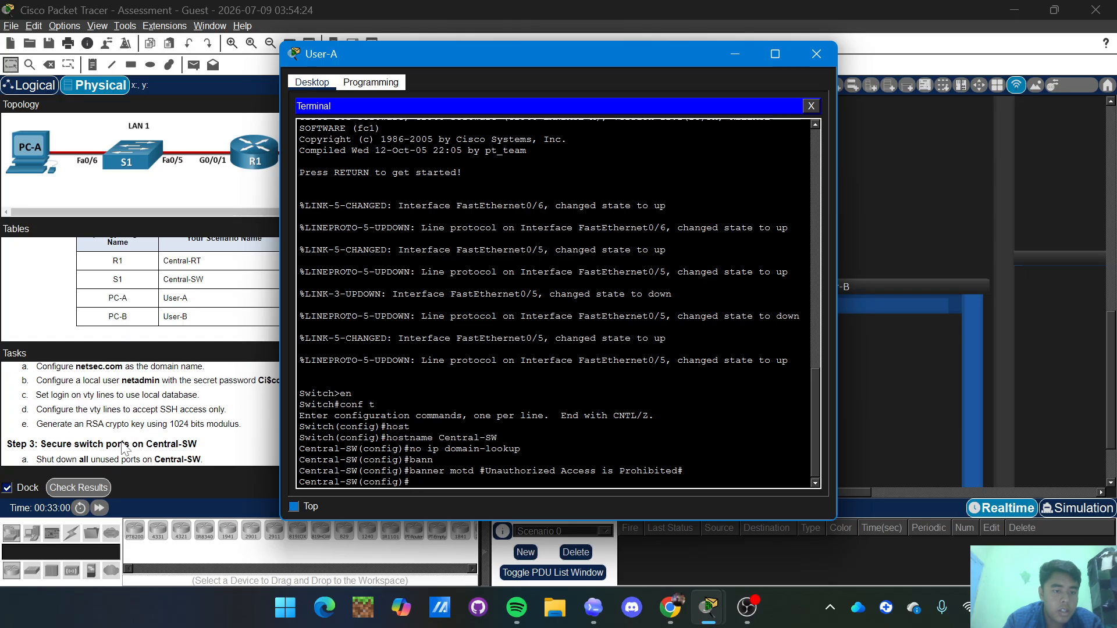
scroll(124, 449, up, 10)
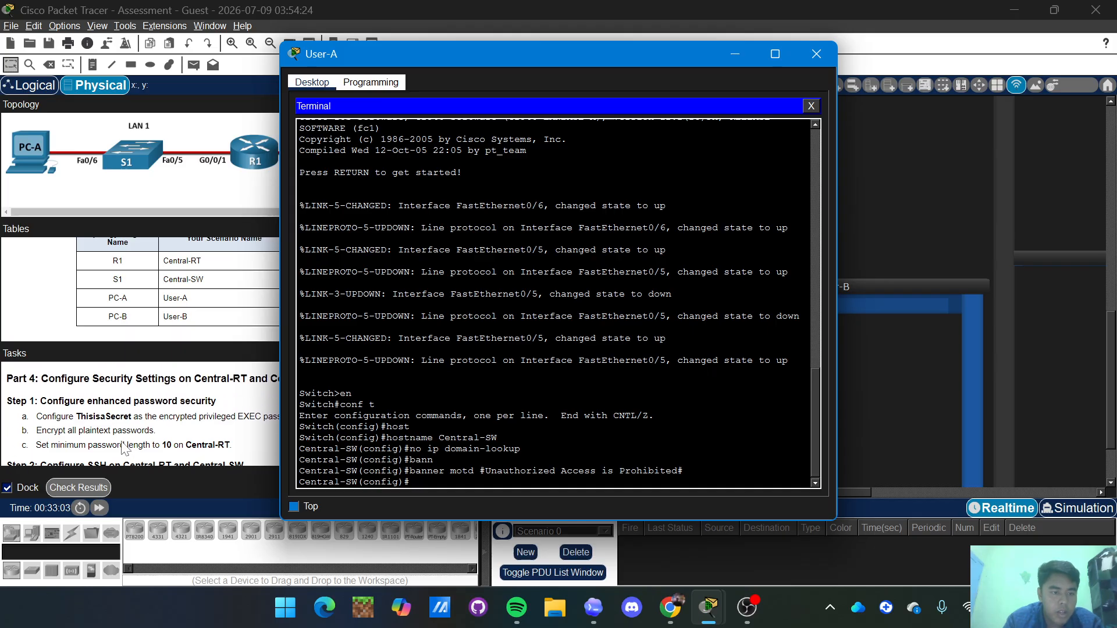
scroll(41, 362, down, 1)
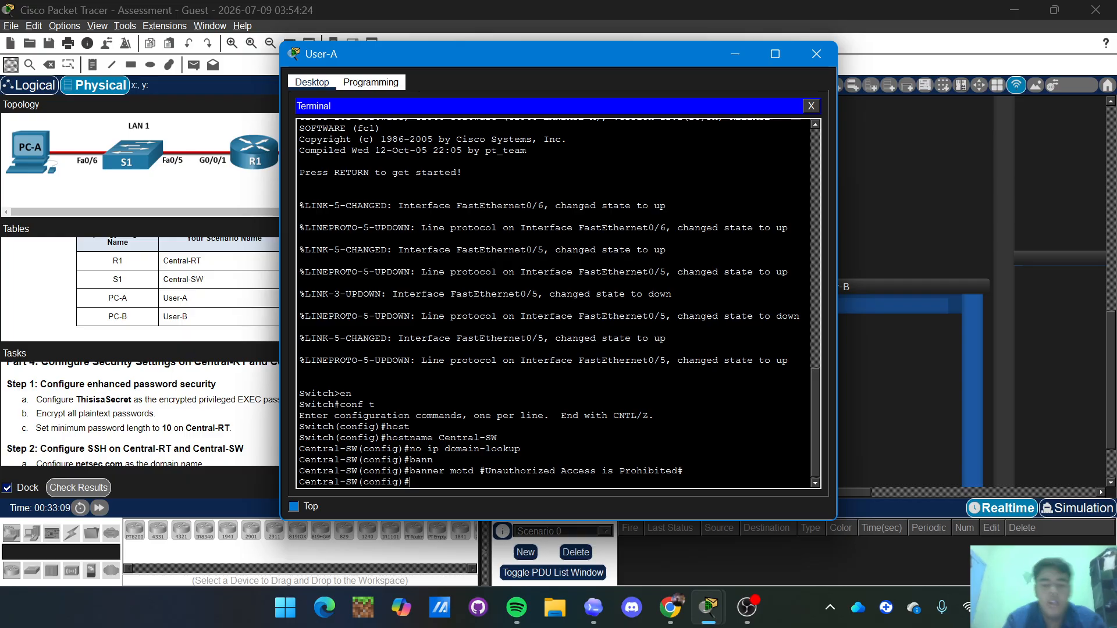
text(ena)
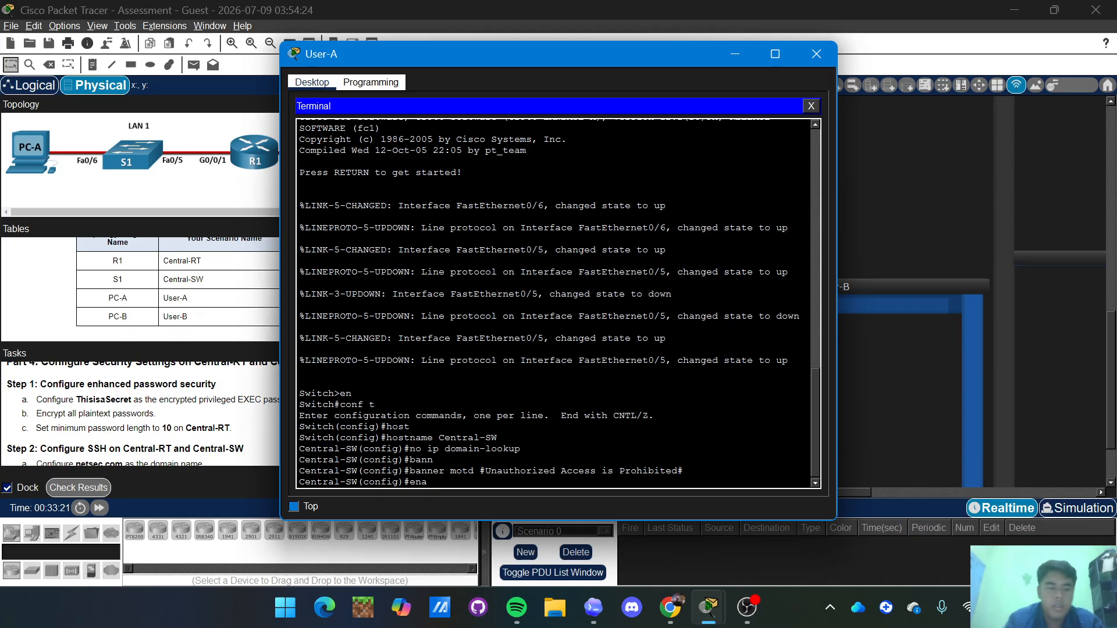
Set the privileged EXEC enable secret to the assessment's secret password.
key(Tab)
text(secre)
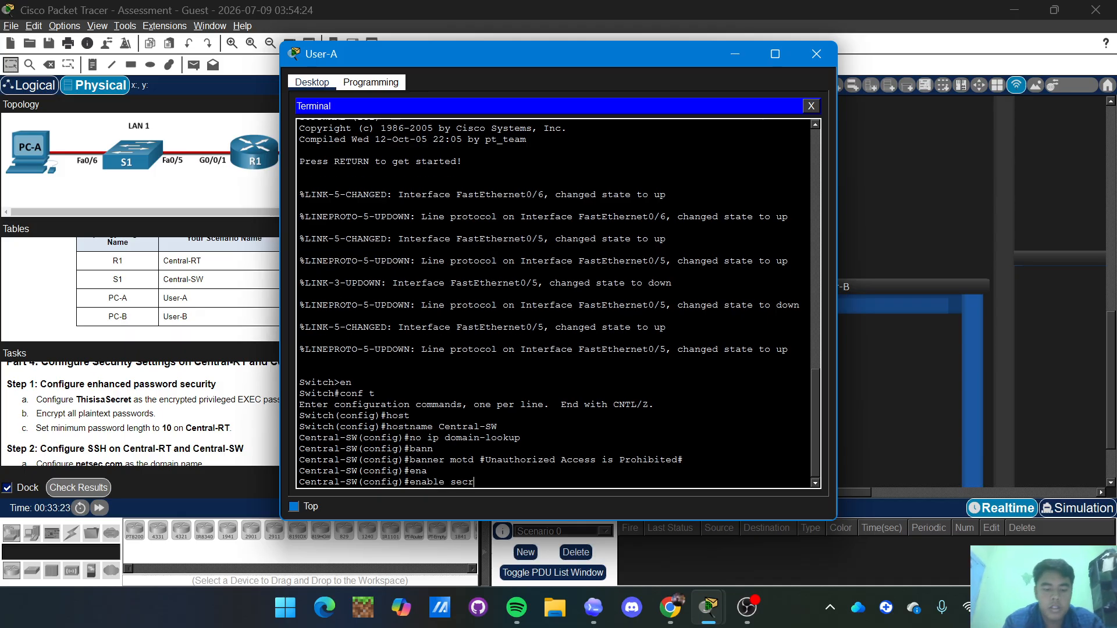
key(Tab)
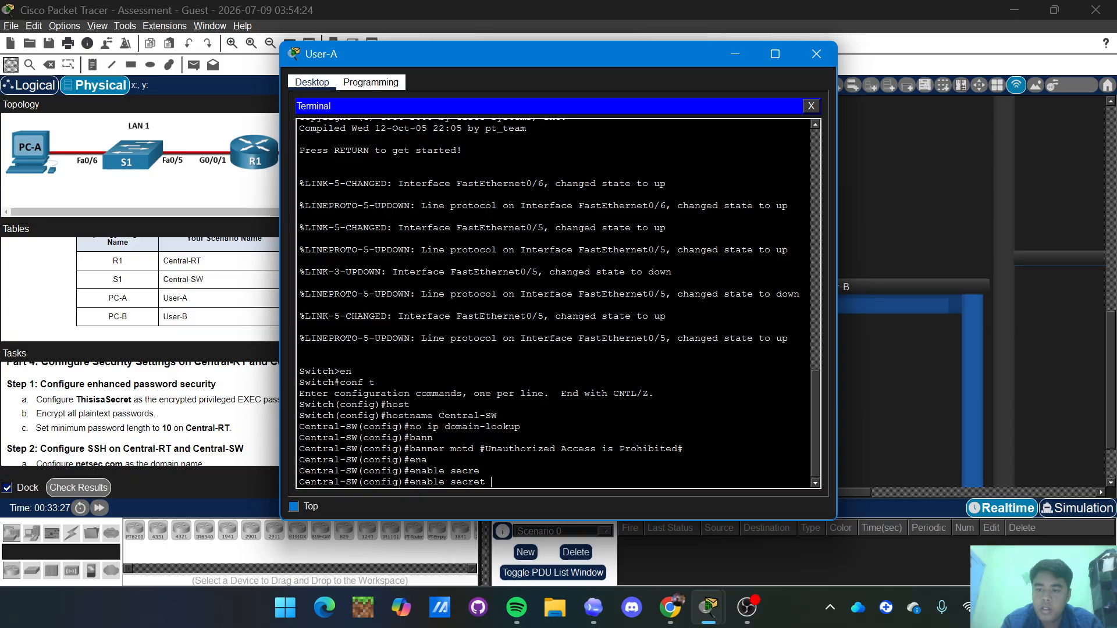
text(T)
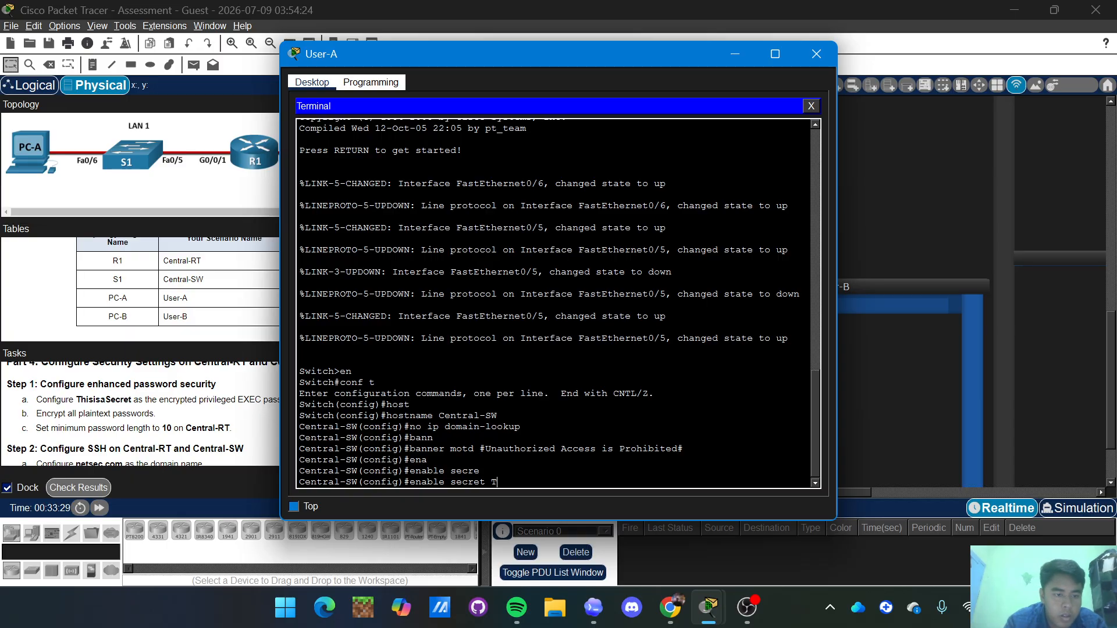
text(his)
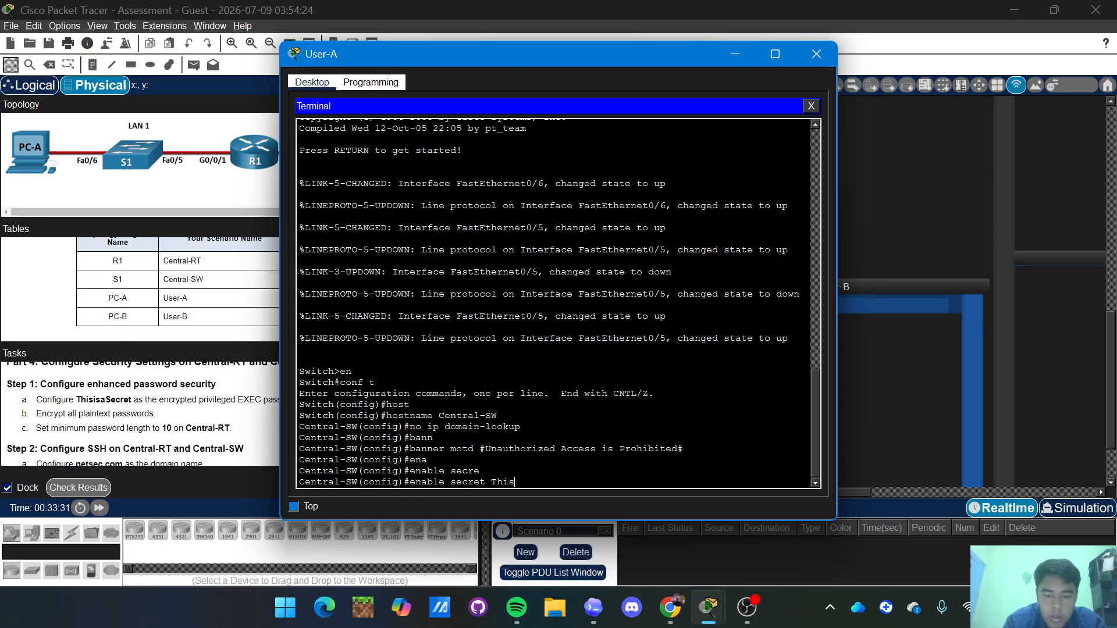
text(isa)
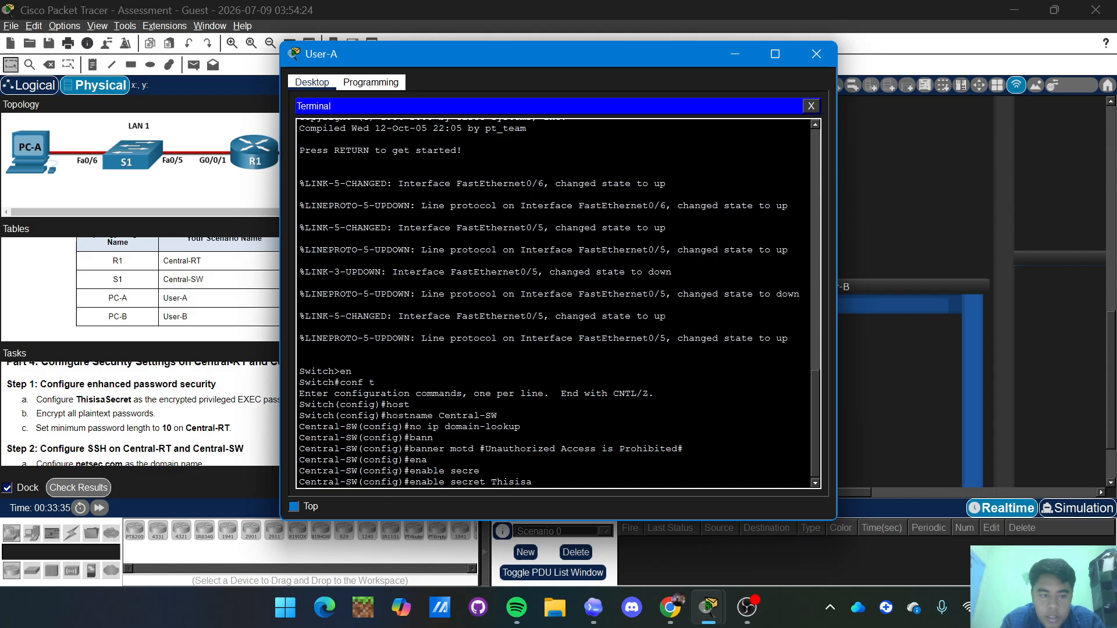
text(Se)
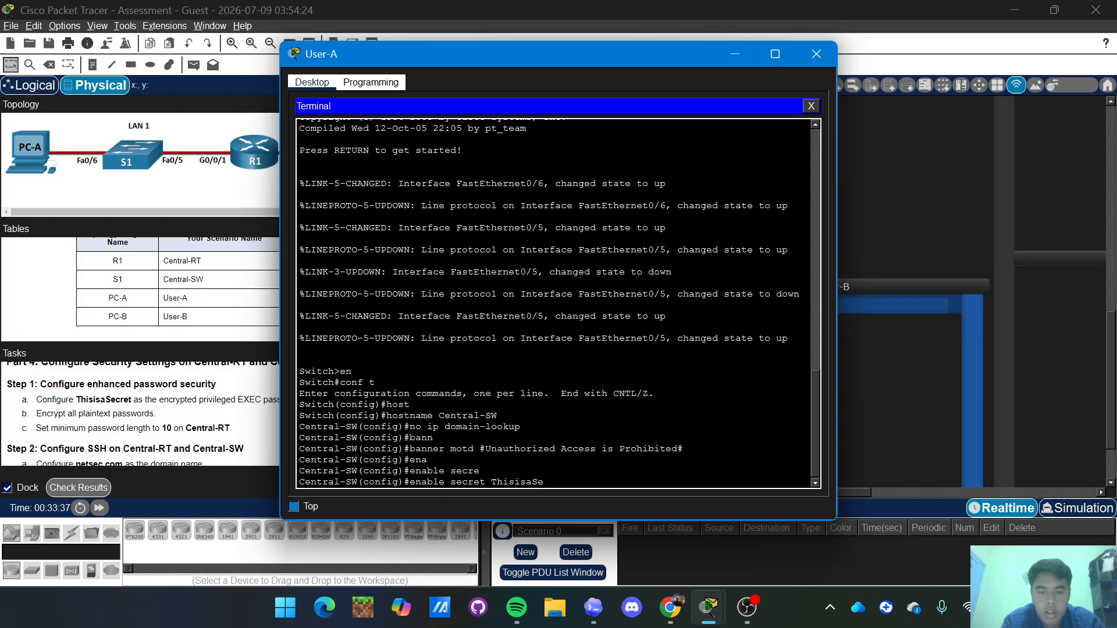
text(cret)
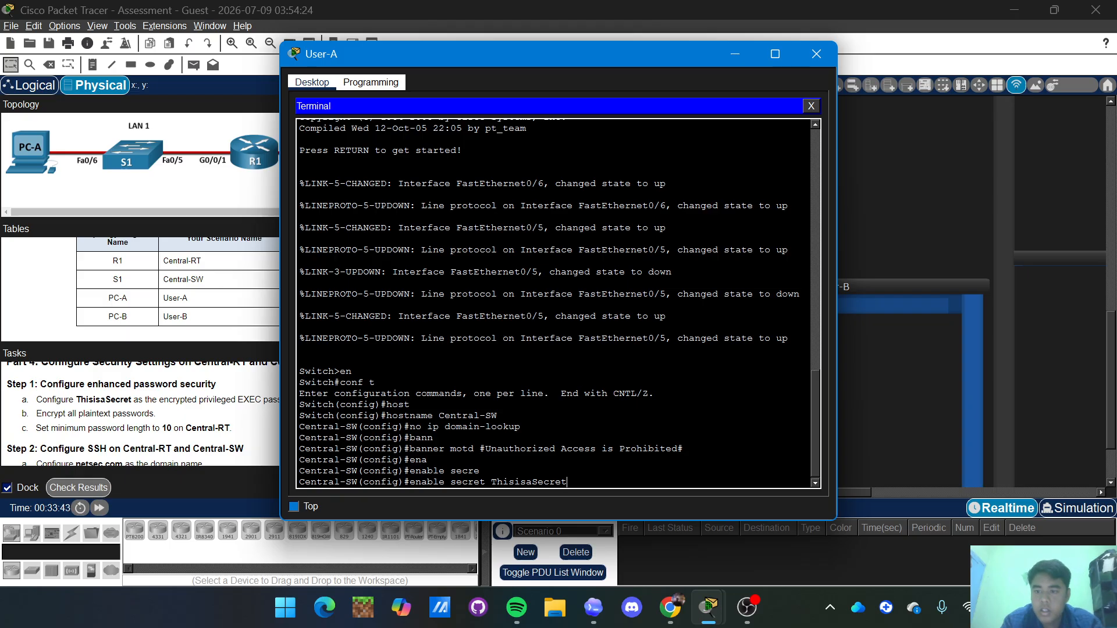
key(Return)
Turn on service password-encryption to encrypt all plaintext passwords.
text(ser)
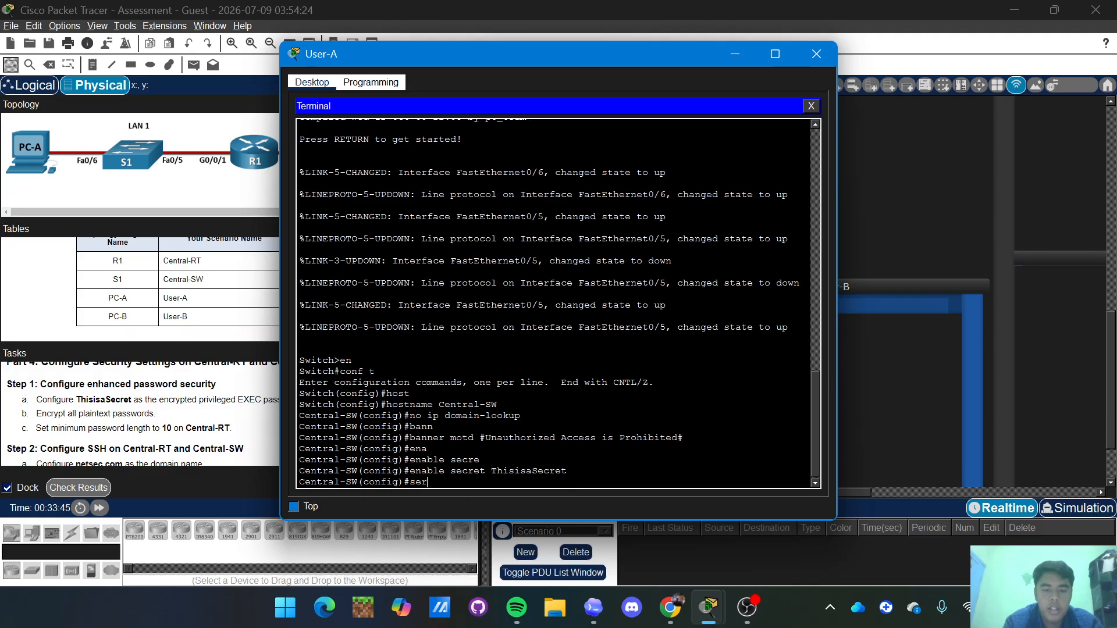
text(v)
key(Tab)
text(pass)
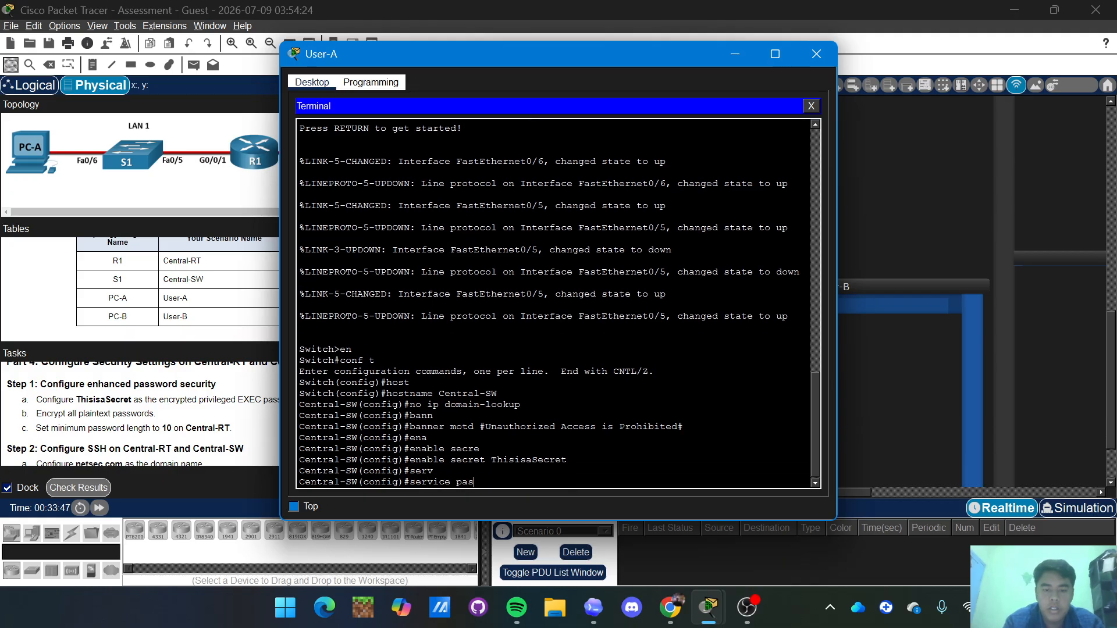
key(Tab)
key(Return)
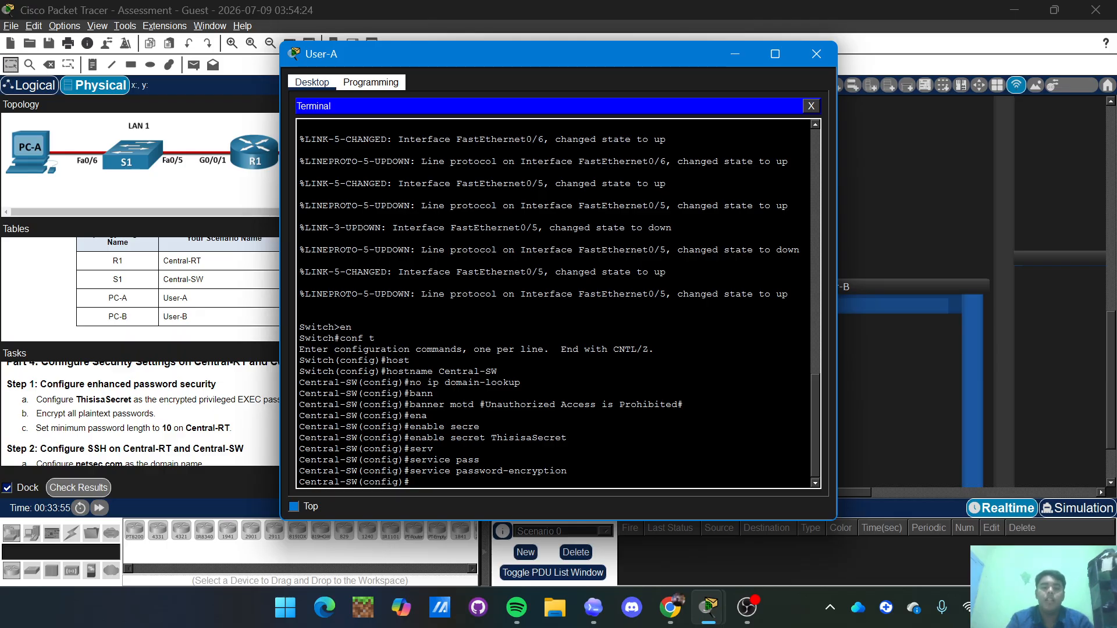
Under line console 0, set the console password.
text(line)
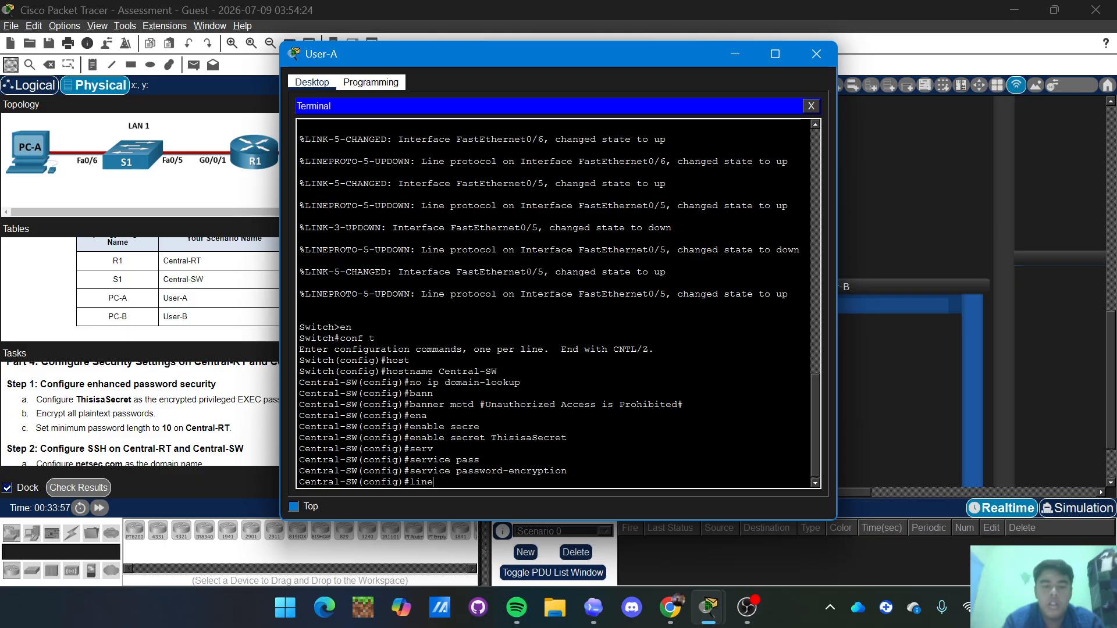
key(Tab)
text(con)
key(Tab)
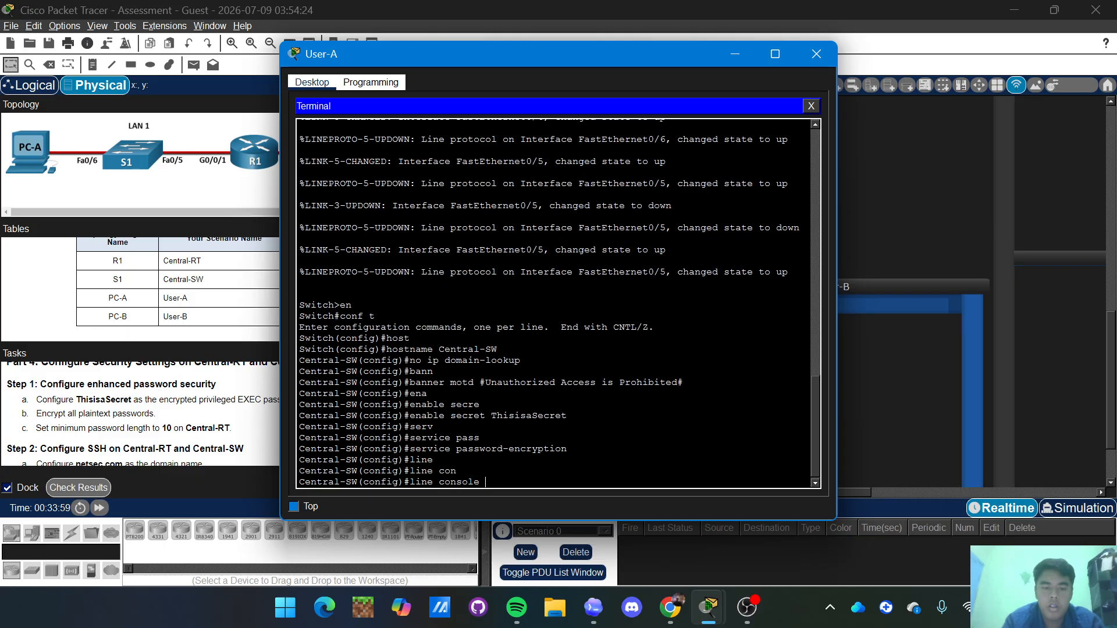
text(0)
key(Return)
text(pass)
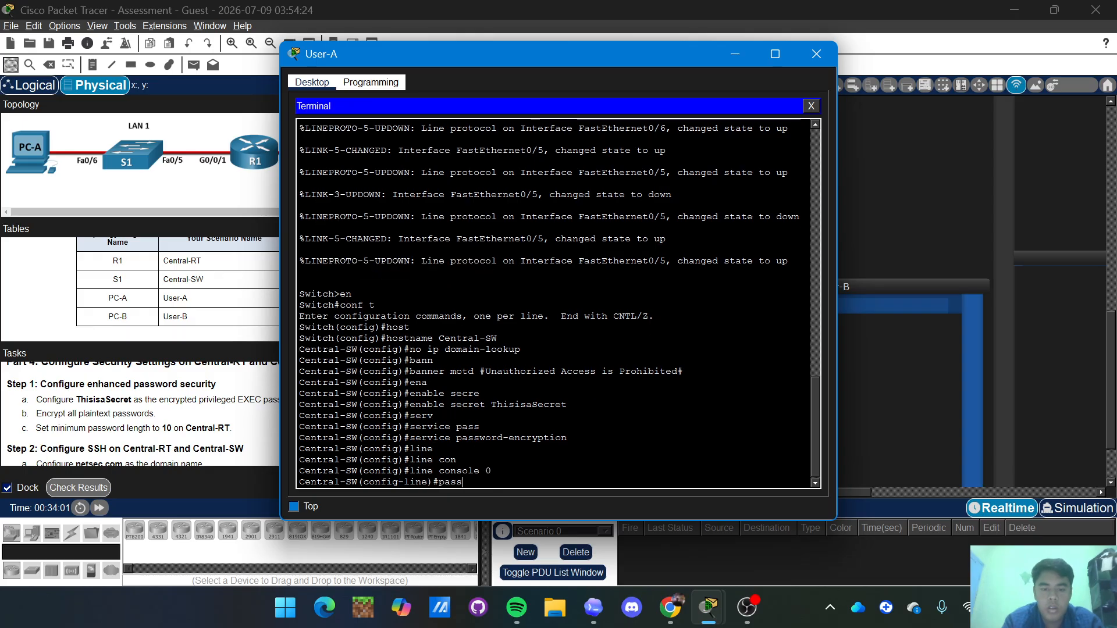
text(e)
key(BackSpace)
key(Tab)
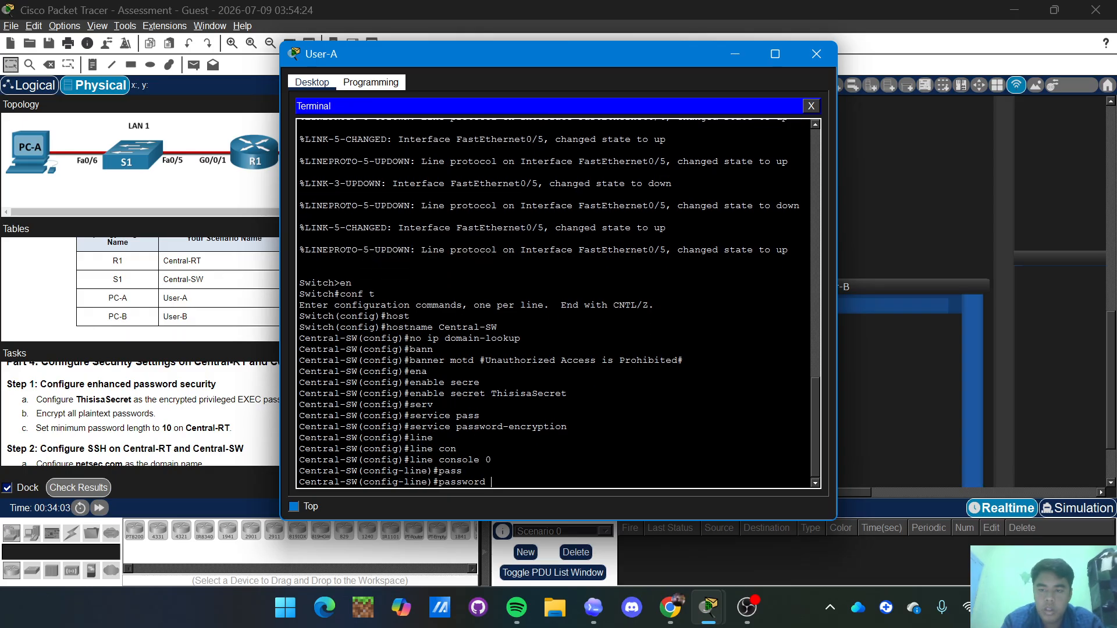
text(C)
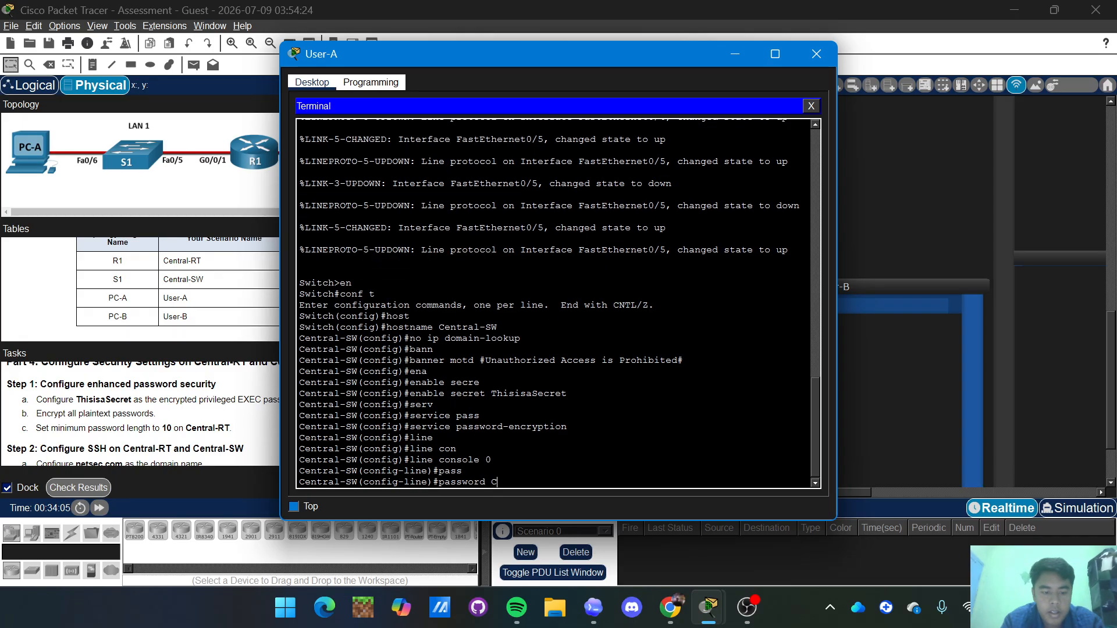
text(@ns)
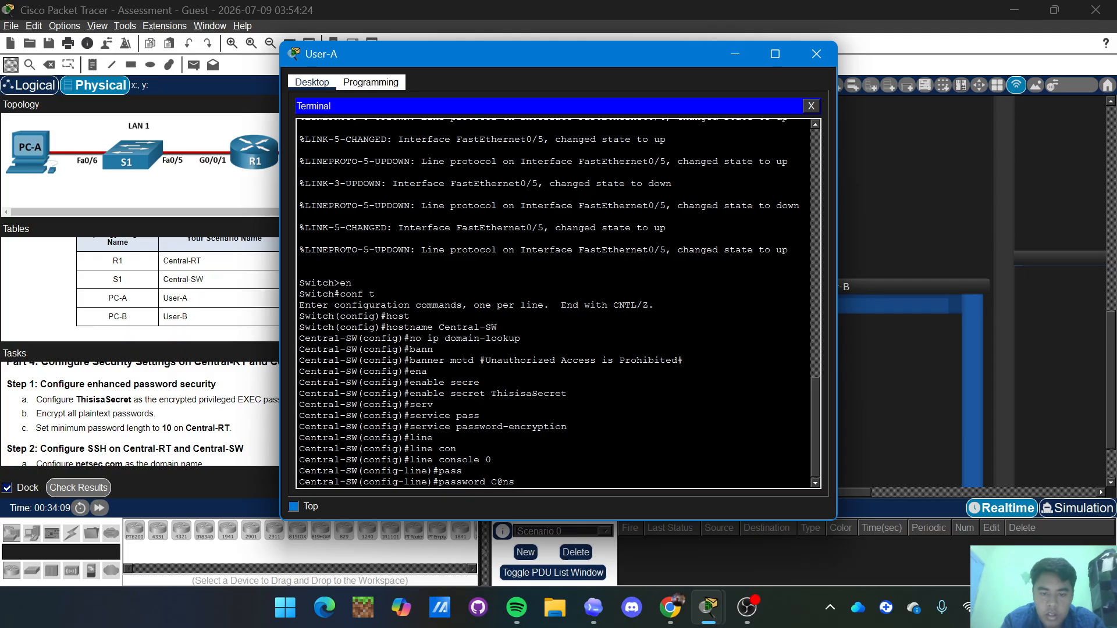
text(Passw)
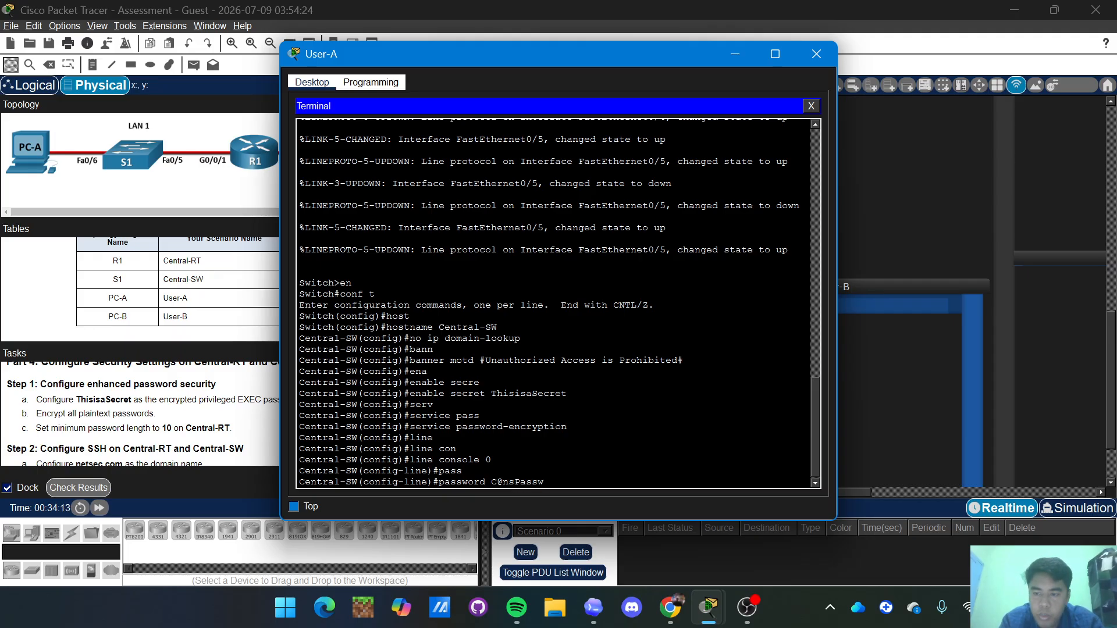
text(!)
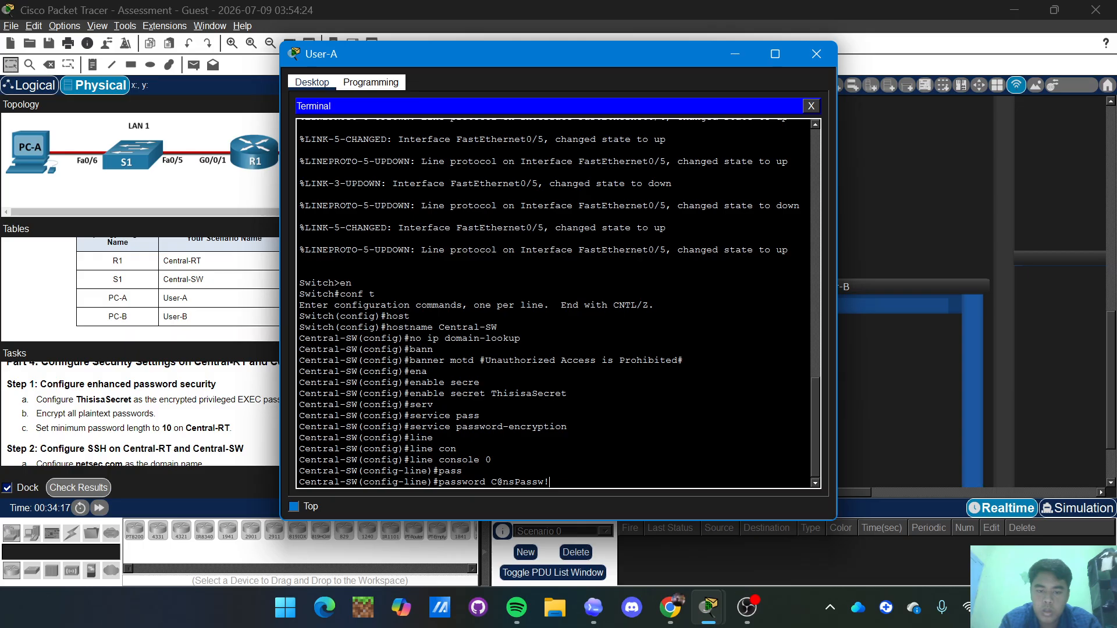
key(Return)
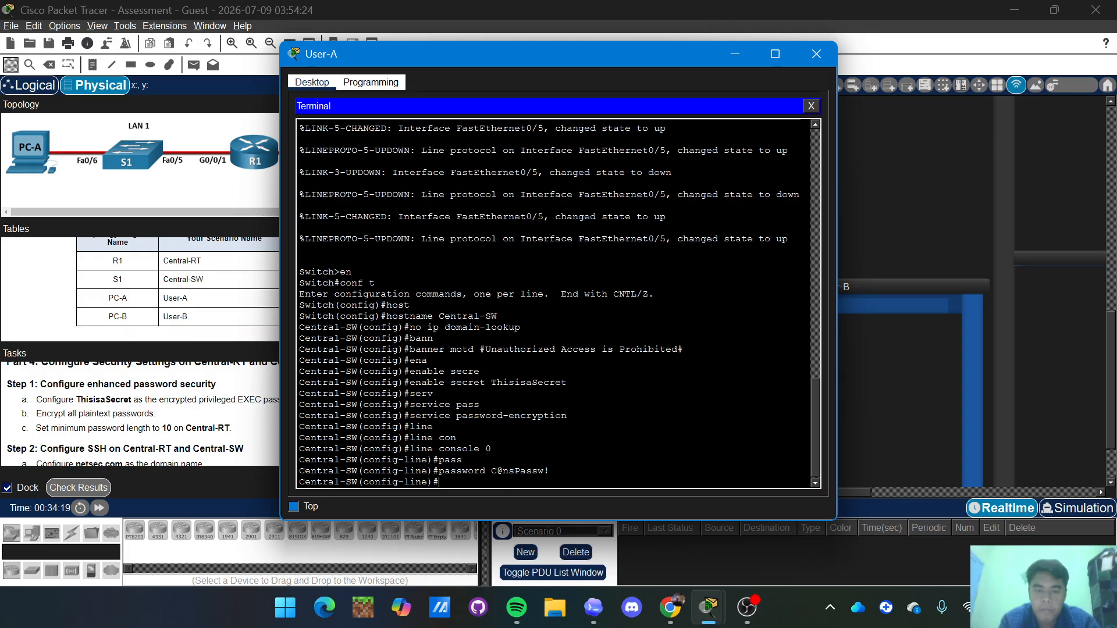
Require login on the console line and return to global configuration.
text(login)
key(Return)
text(exit)
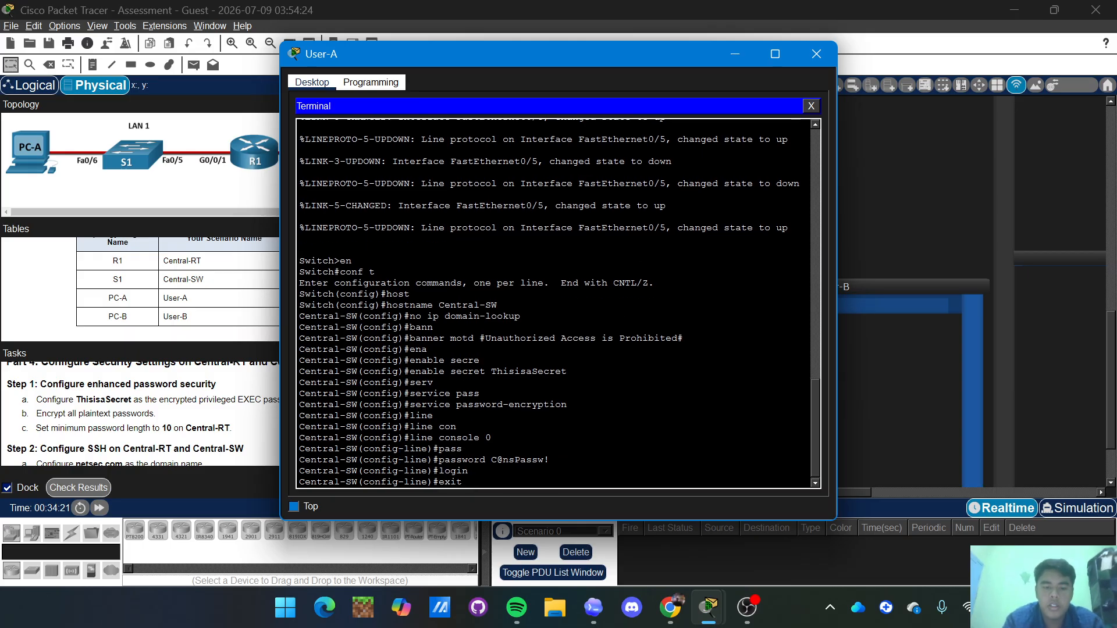
key(Return)
key(Return)
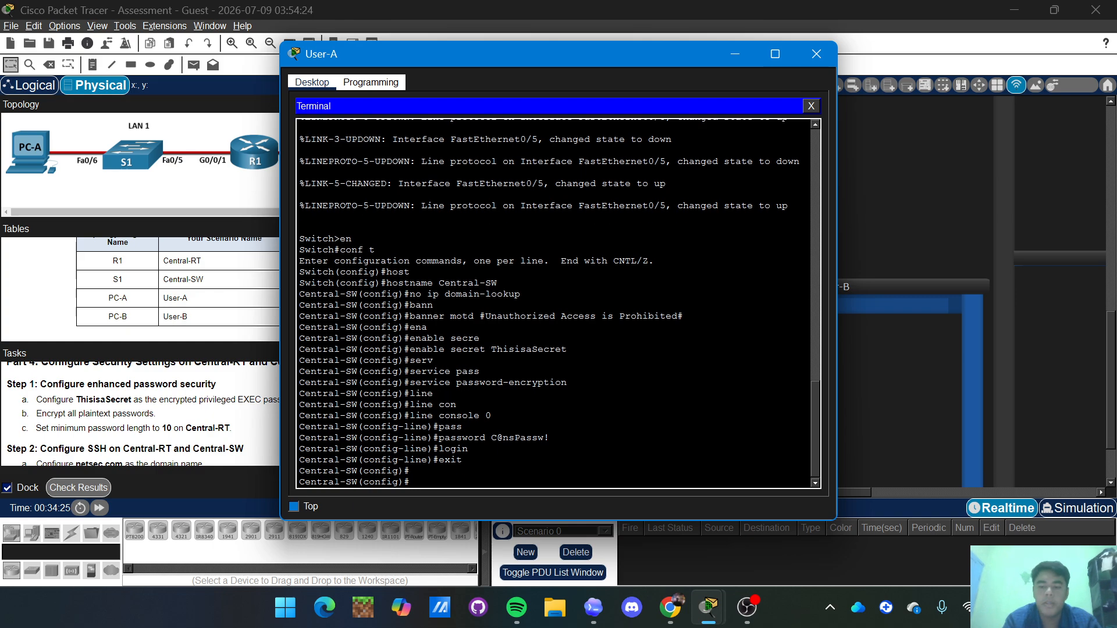
text(int)
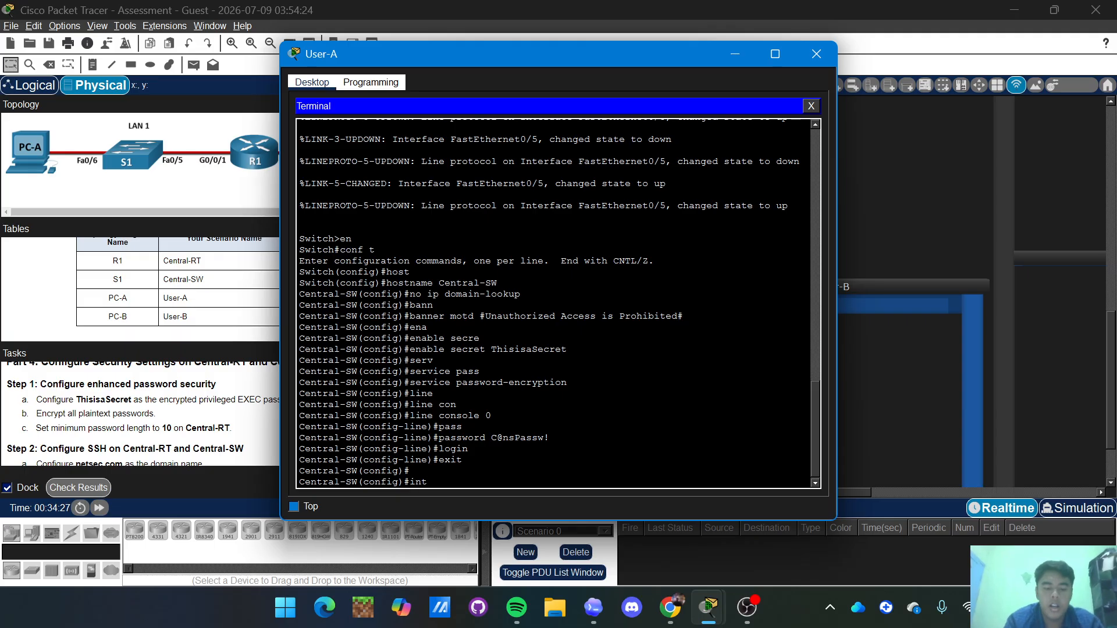
text( vlan 1)
Give interface VLAN 1 the description Management.
key(Return)
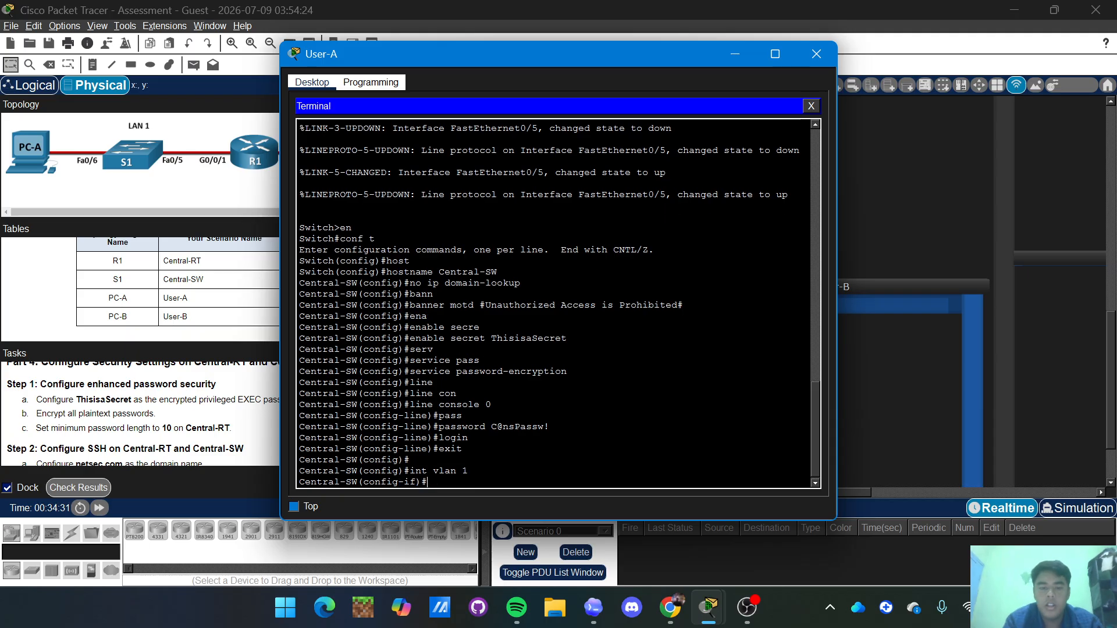
text(des)
key(Tab)
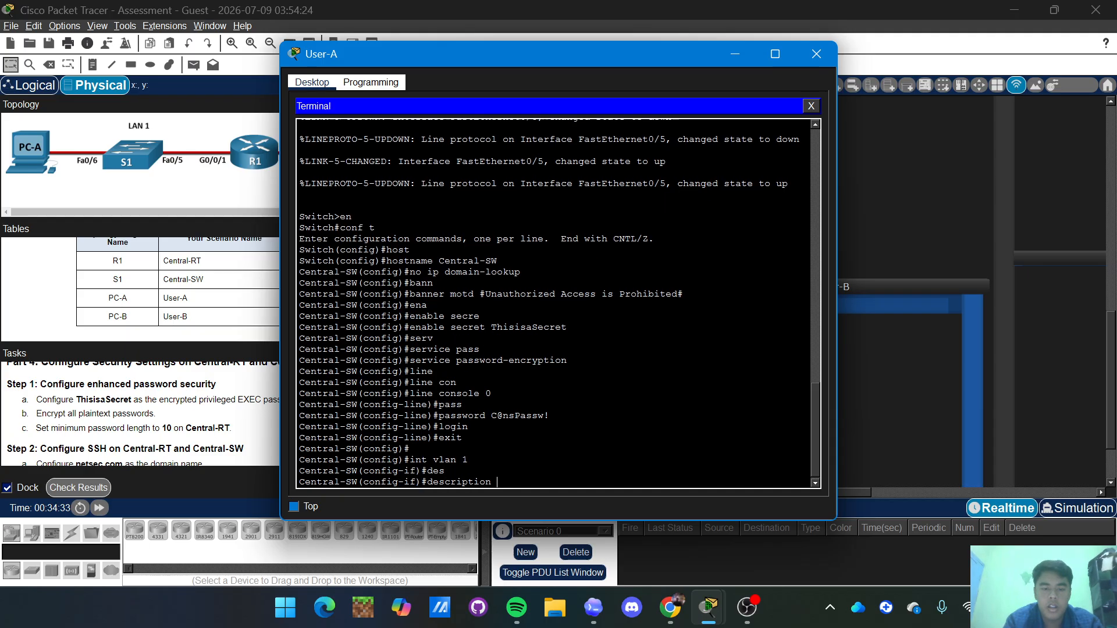
text(Ma)
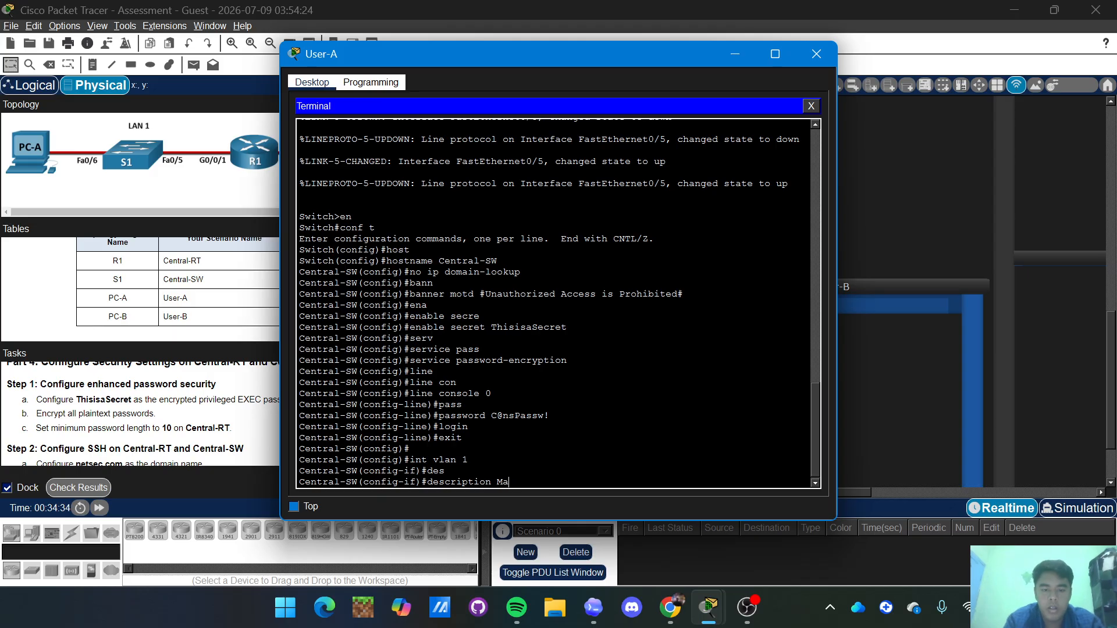
text(nageme)
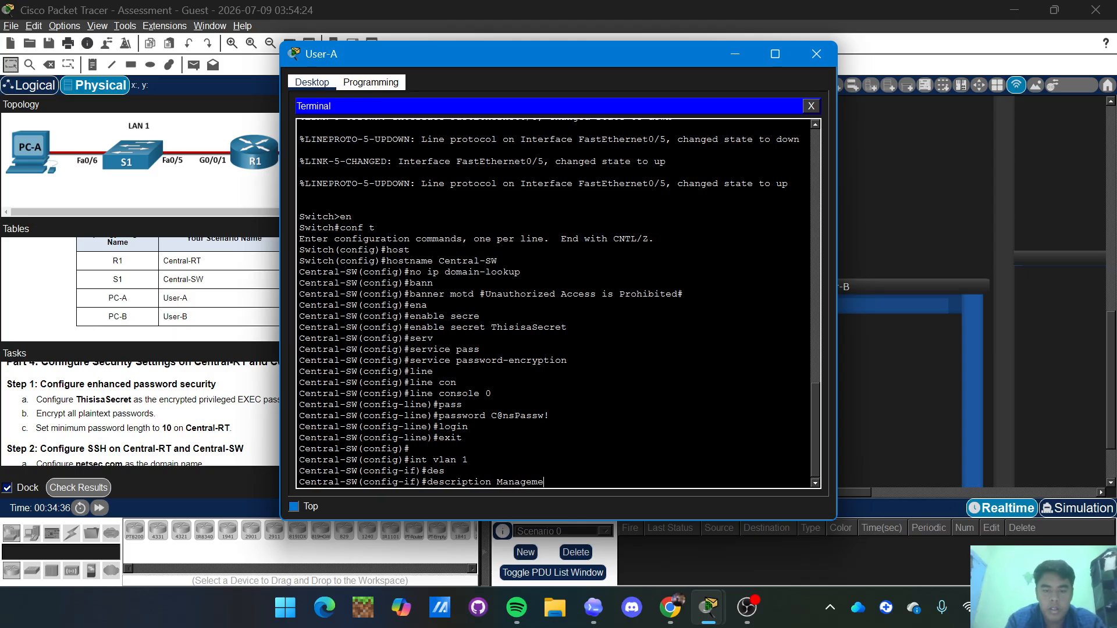
text(nt)
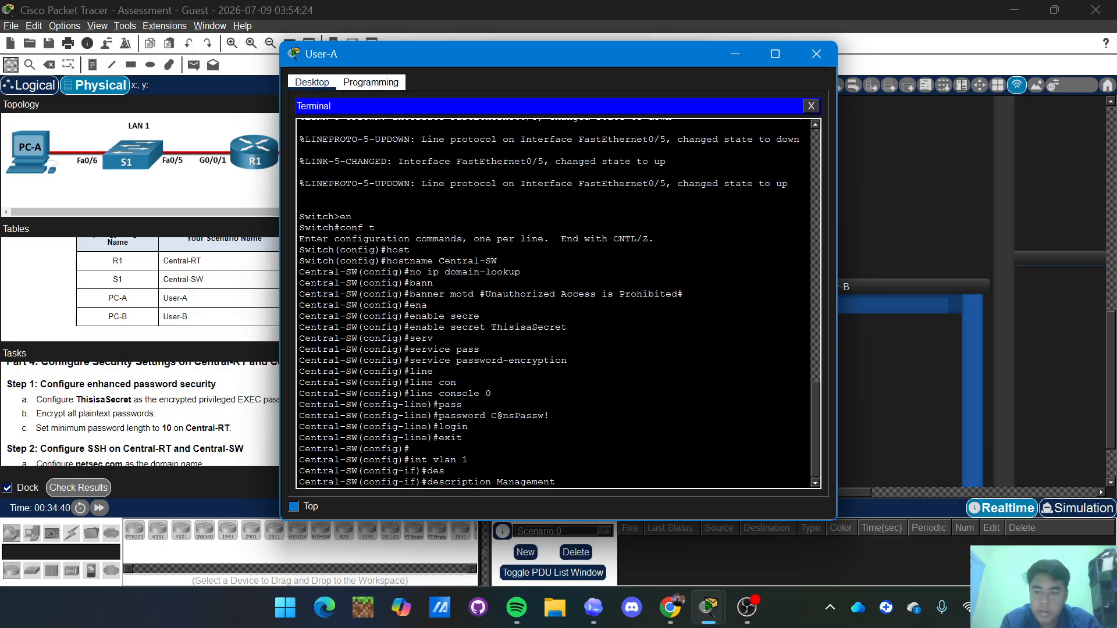
key(Return)
Assign VLAN 1 the address 209.165.201.2 255.255.255.224 and bring it up with 'no shut'.
text(ip add)
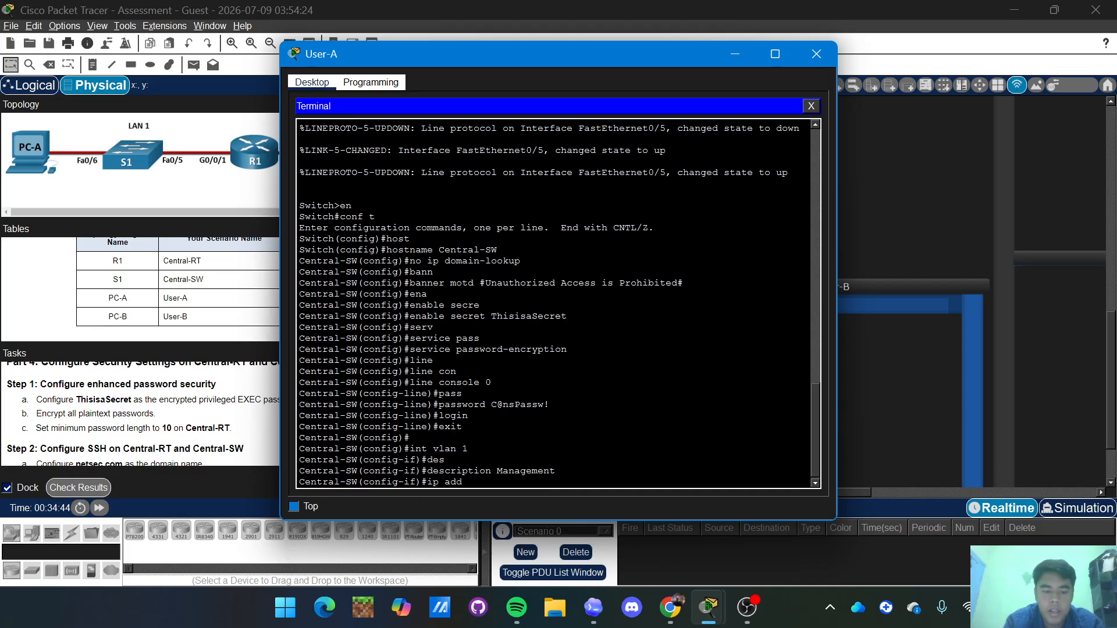
text( 209.)
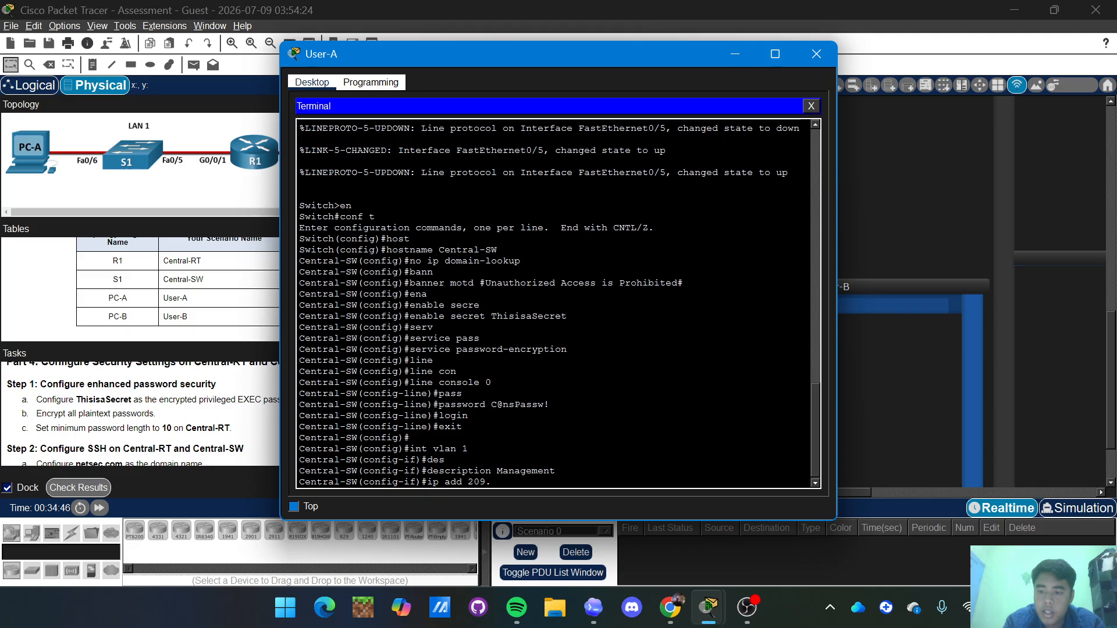
text(165)
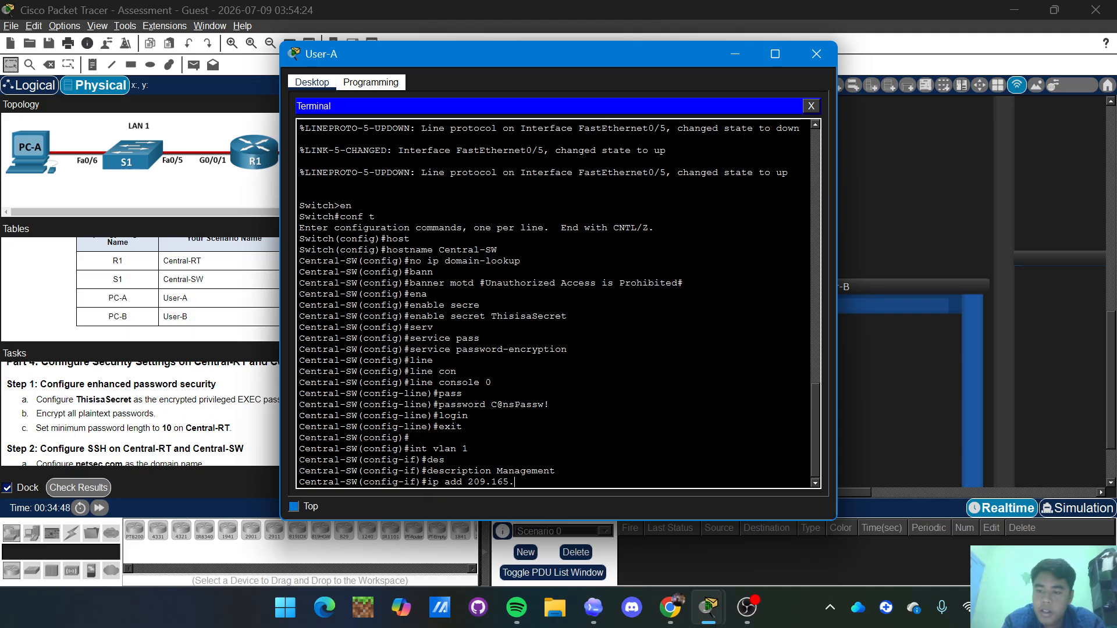
text(.201.)
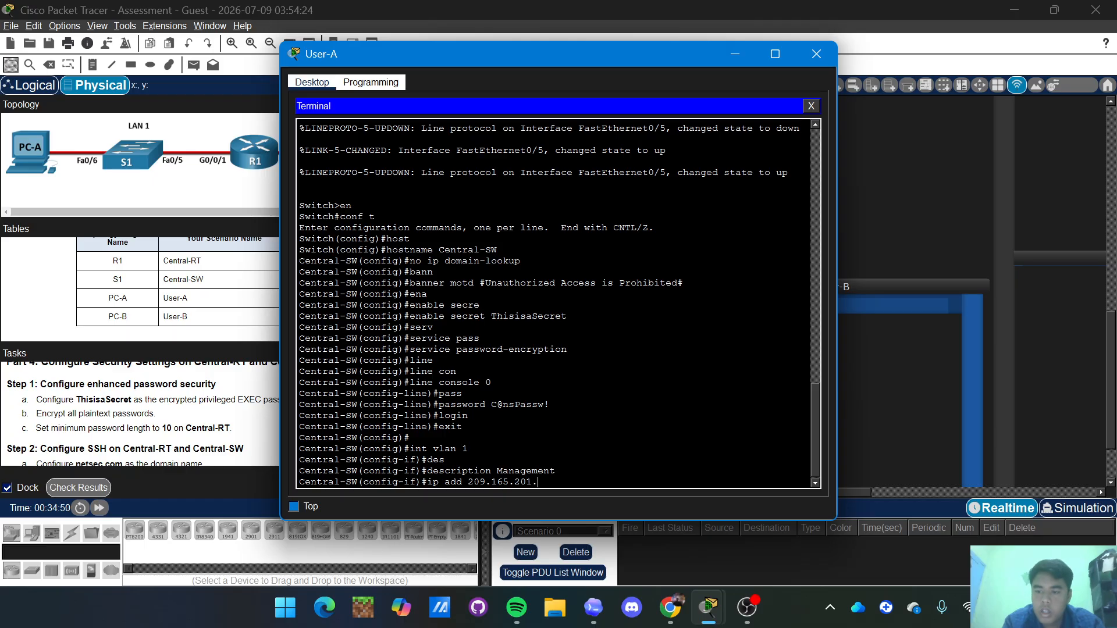
text(2)
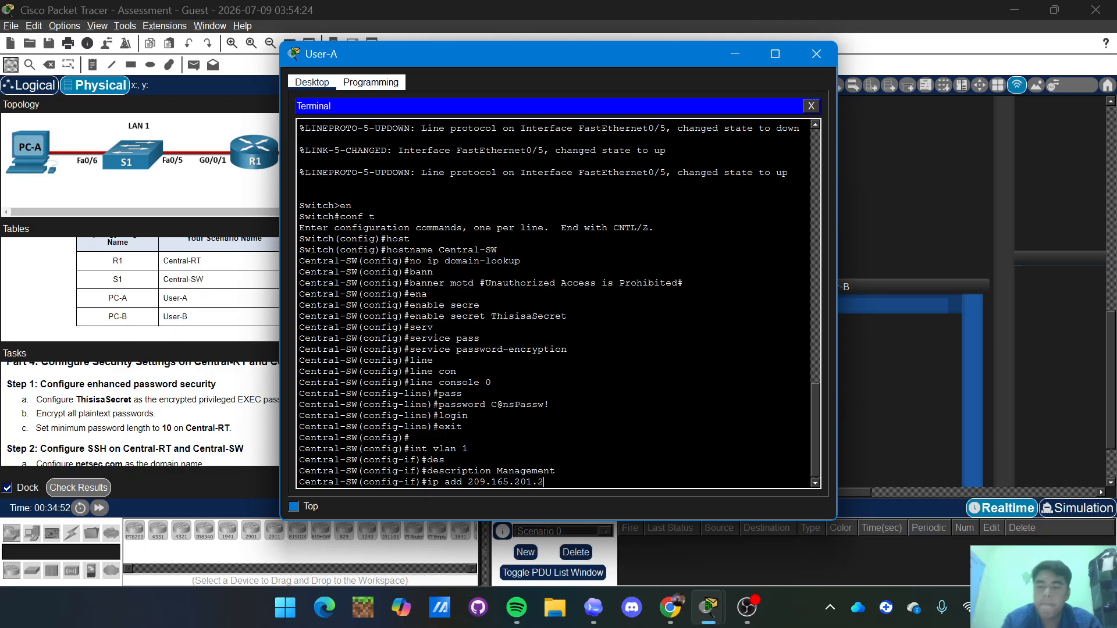
text( 255)
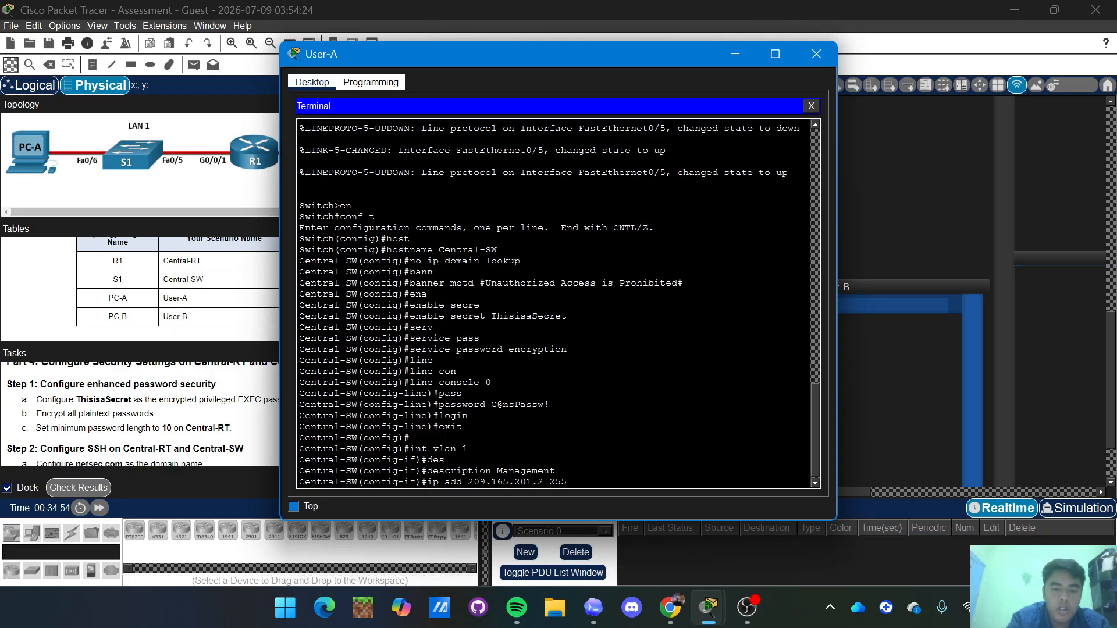
text(.255.255.255)
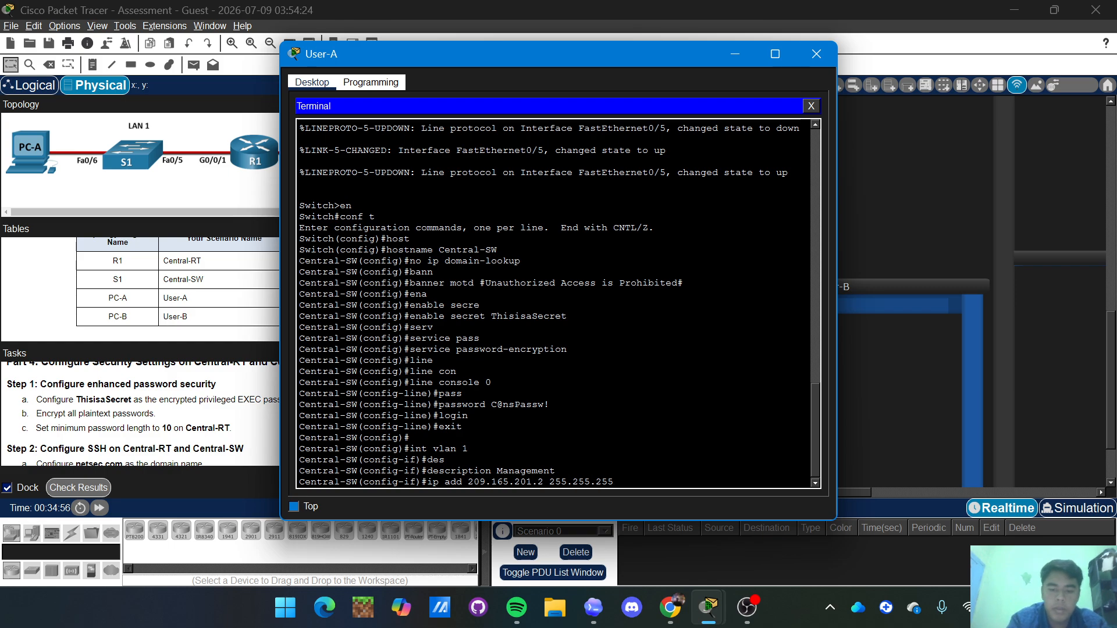
text(224)
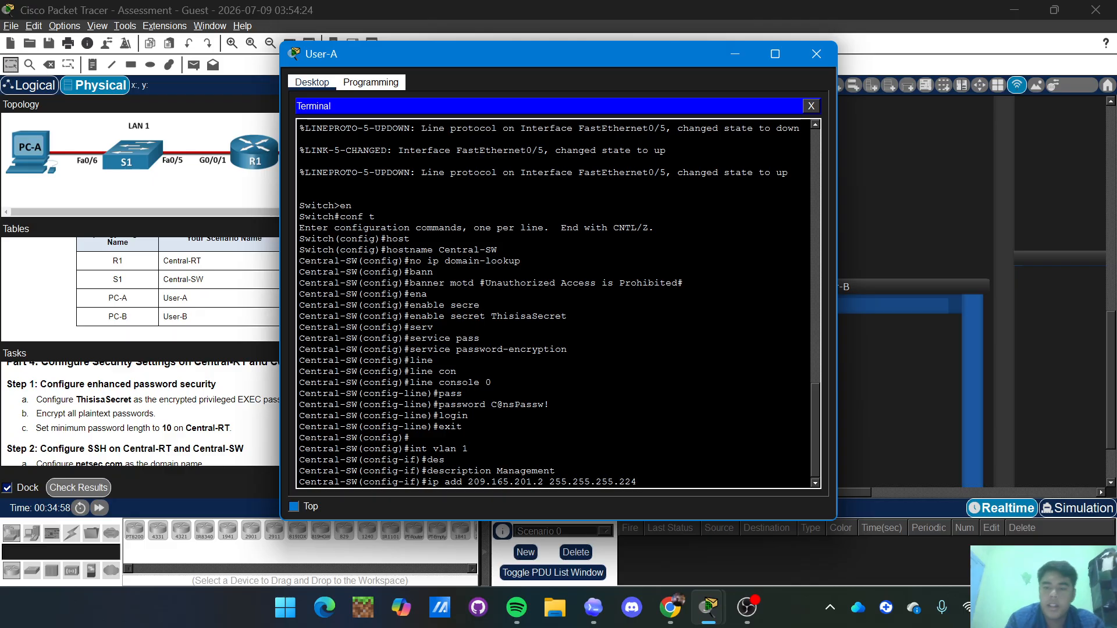
key(Return)
text(no shut)
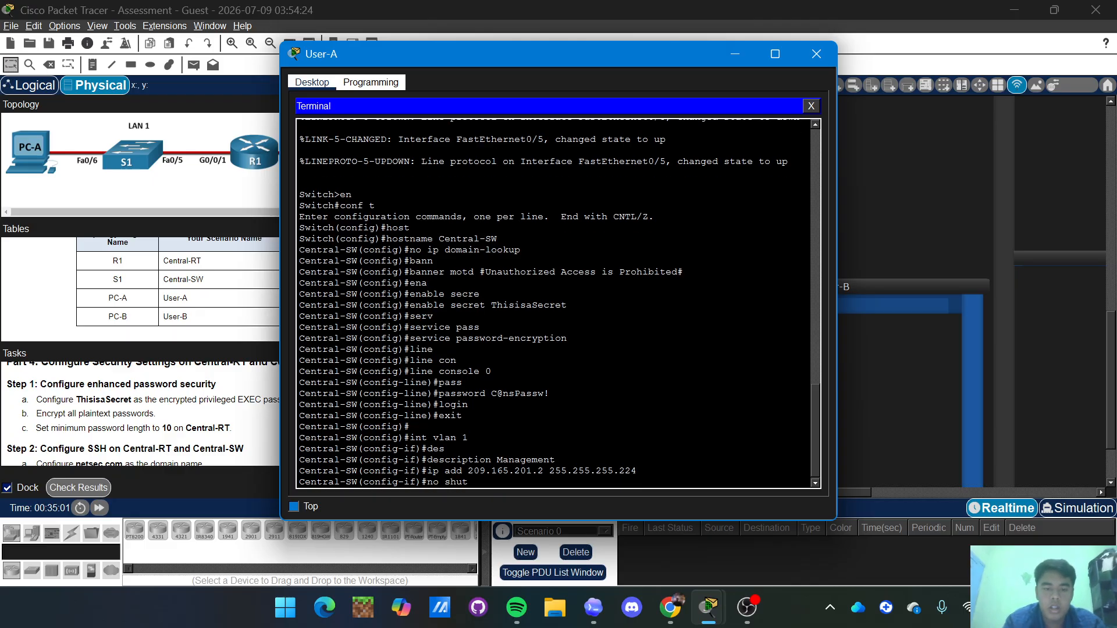
key(Return)
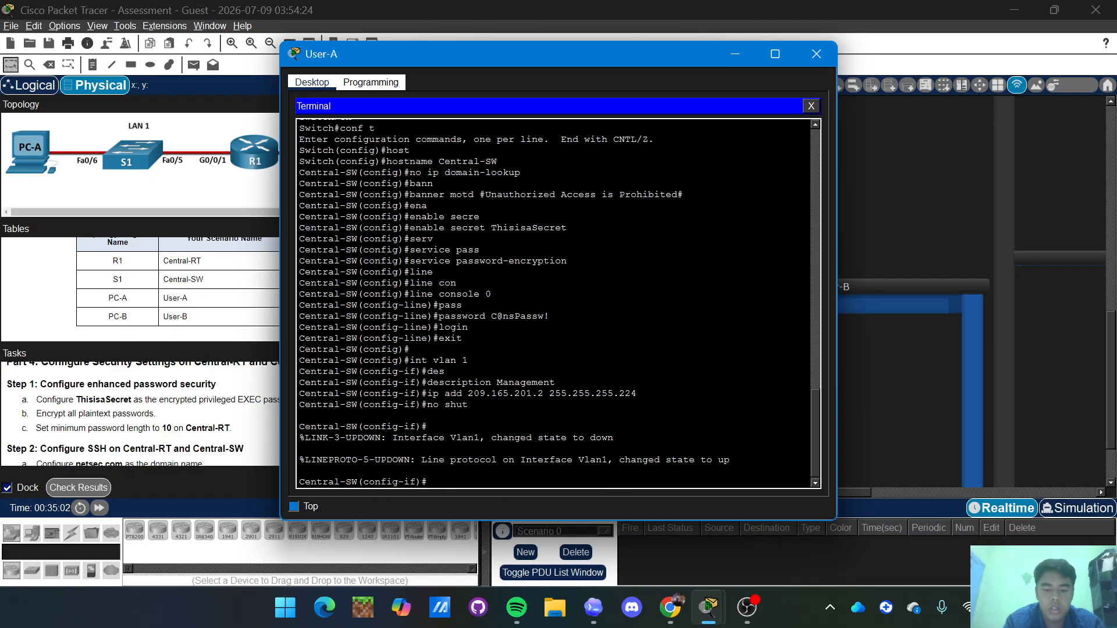
Back in global config, set ip default-gateway 209.165.201.1 and ip domain-name netsec.com.
text(exit)
key(Return)
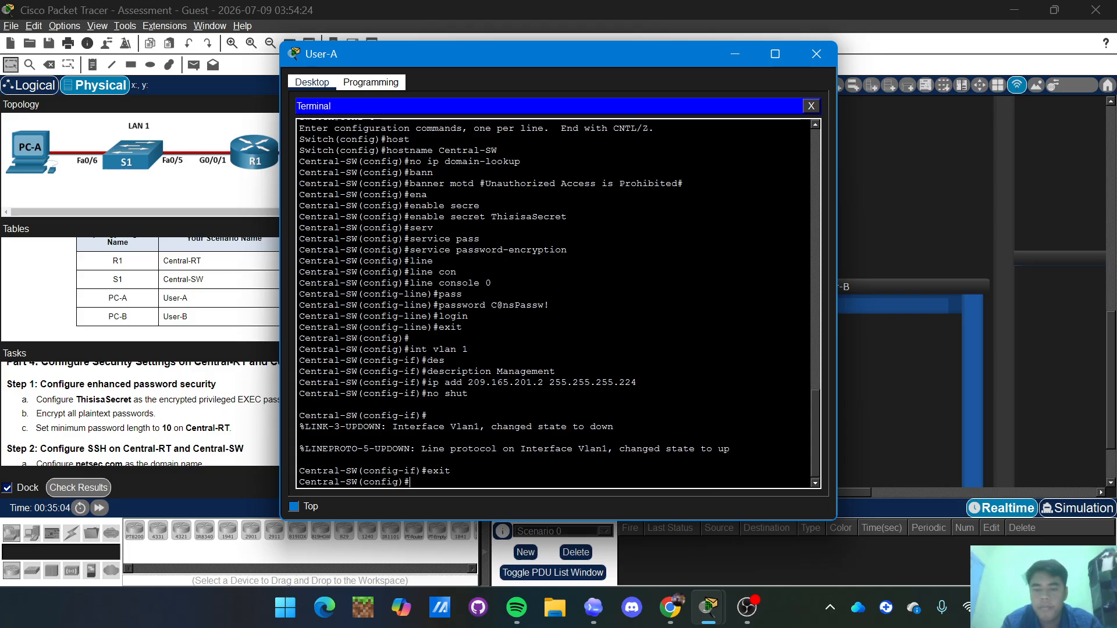
text(ip defa)
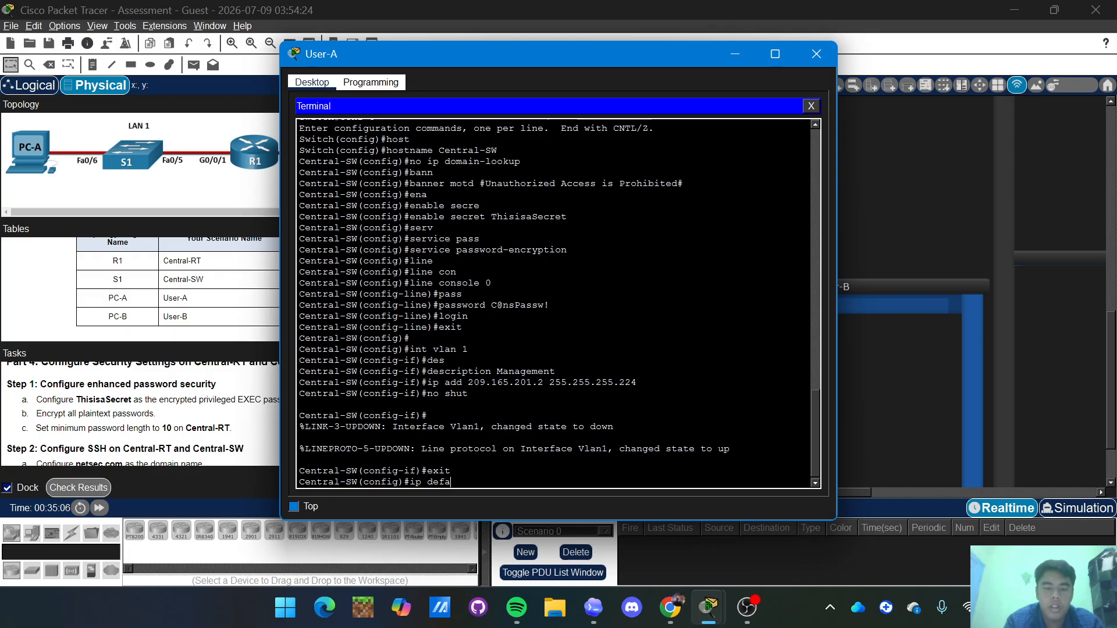
key(Tab)
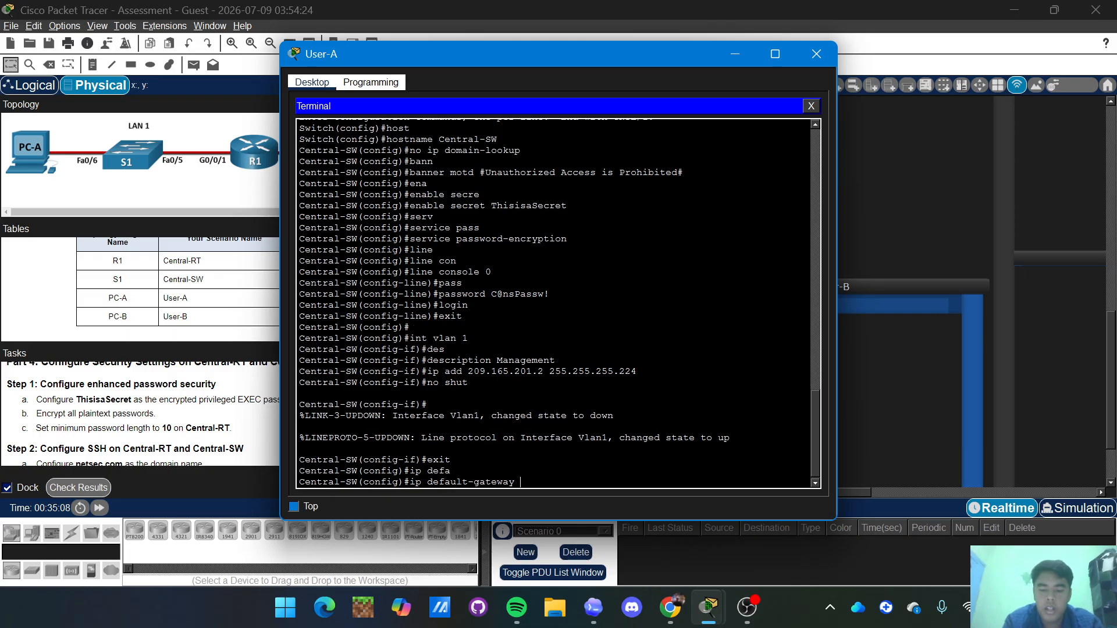
text(209)
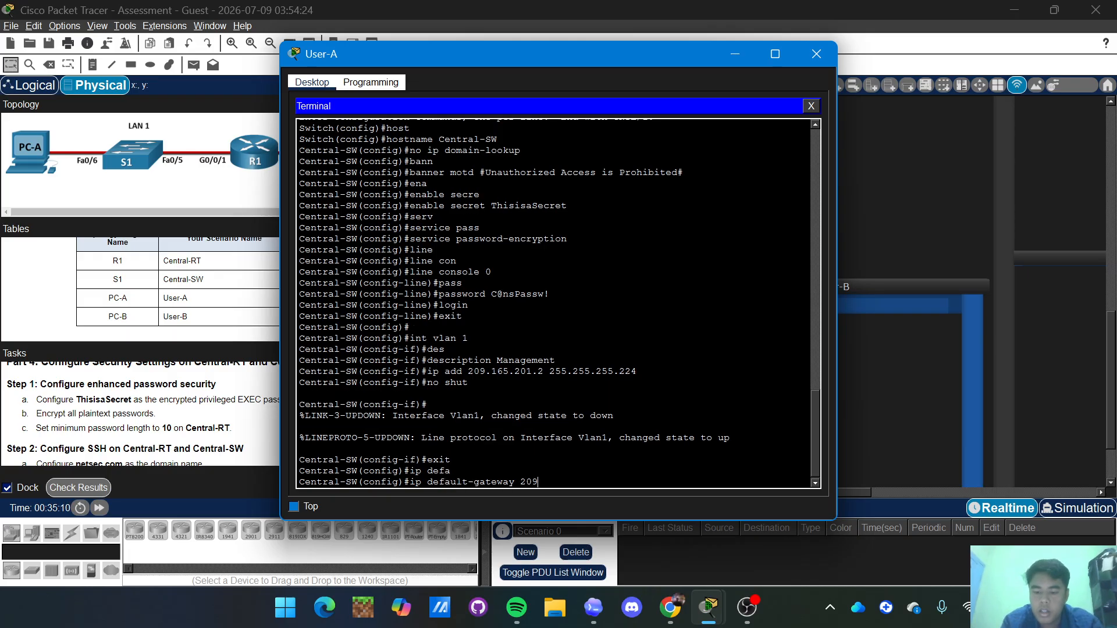
text(.165)
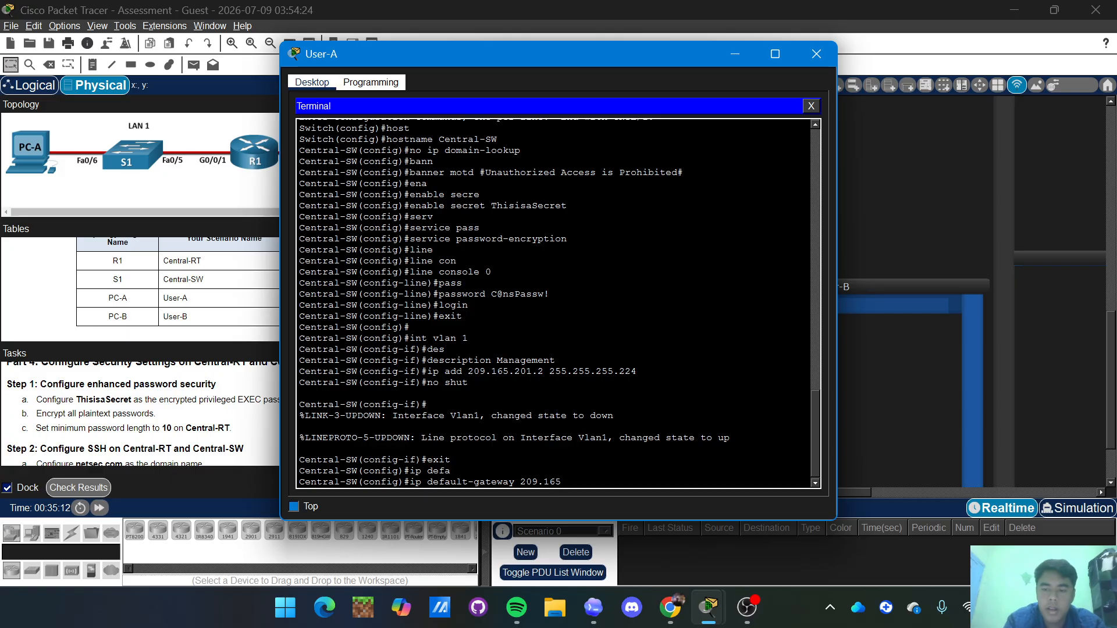
text(.201)
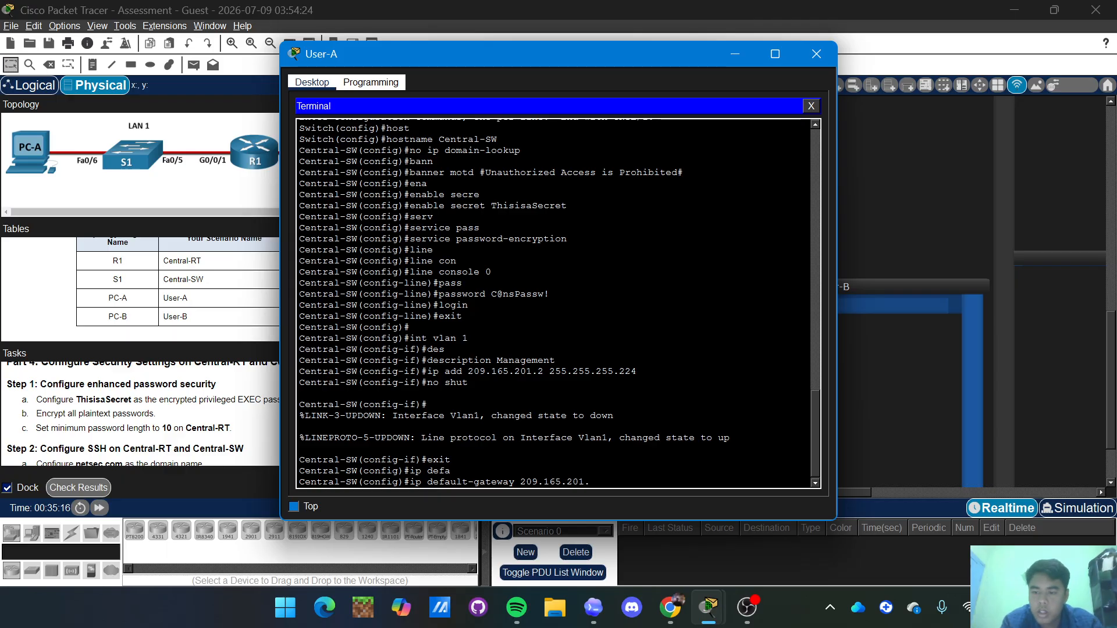
text(.1)
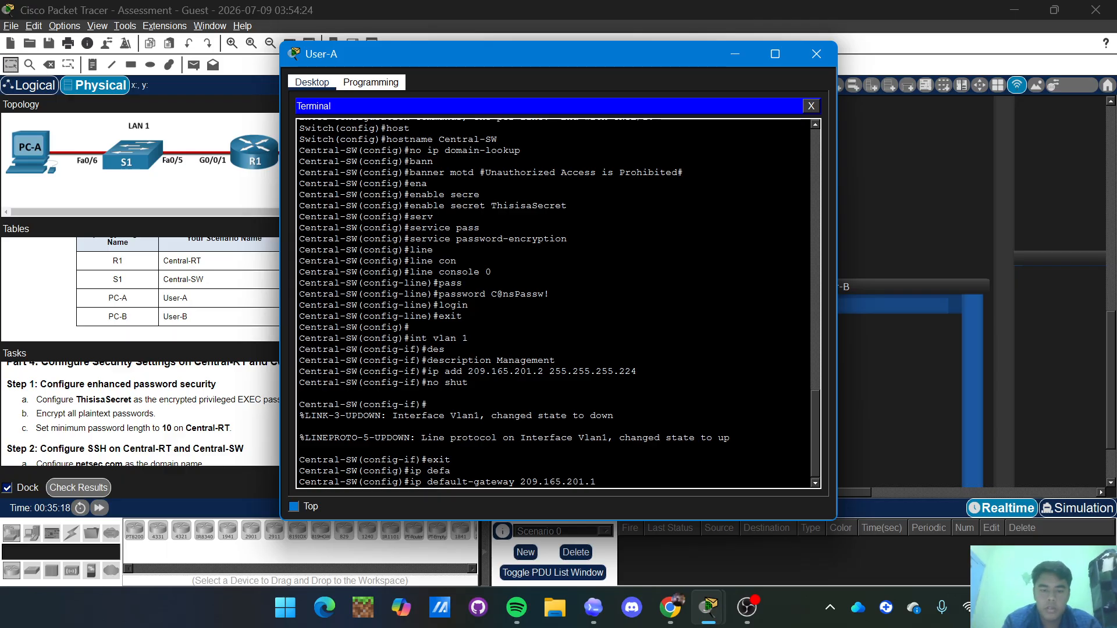
key(Return)
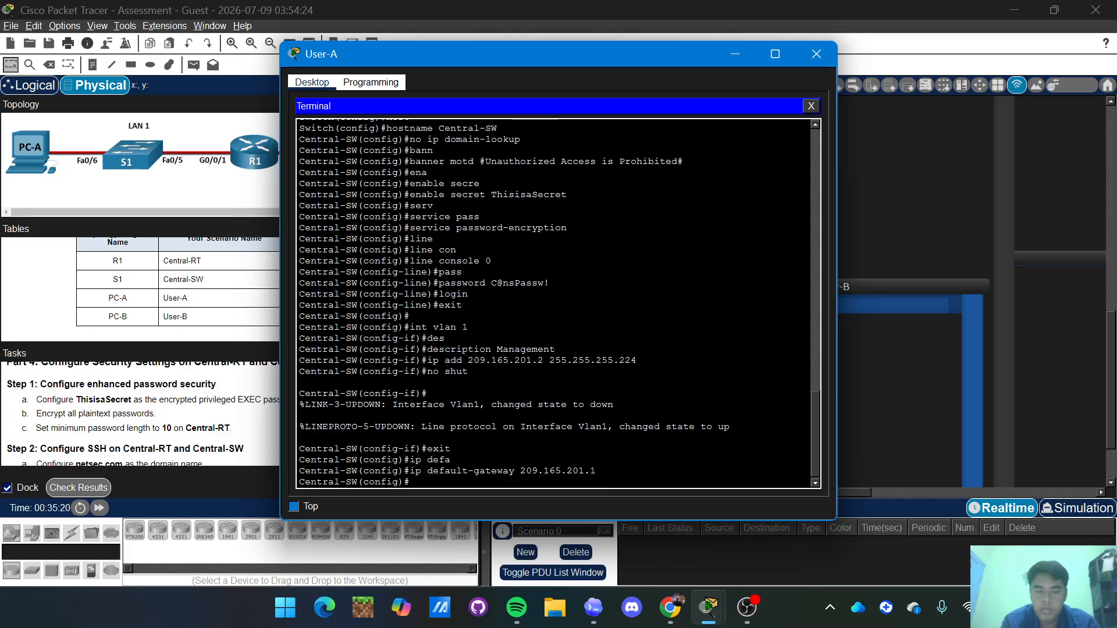
text(ip domain)
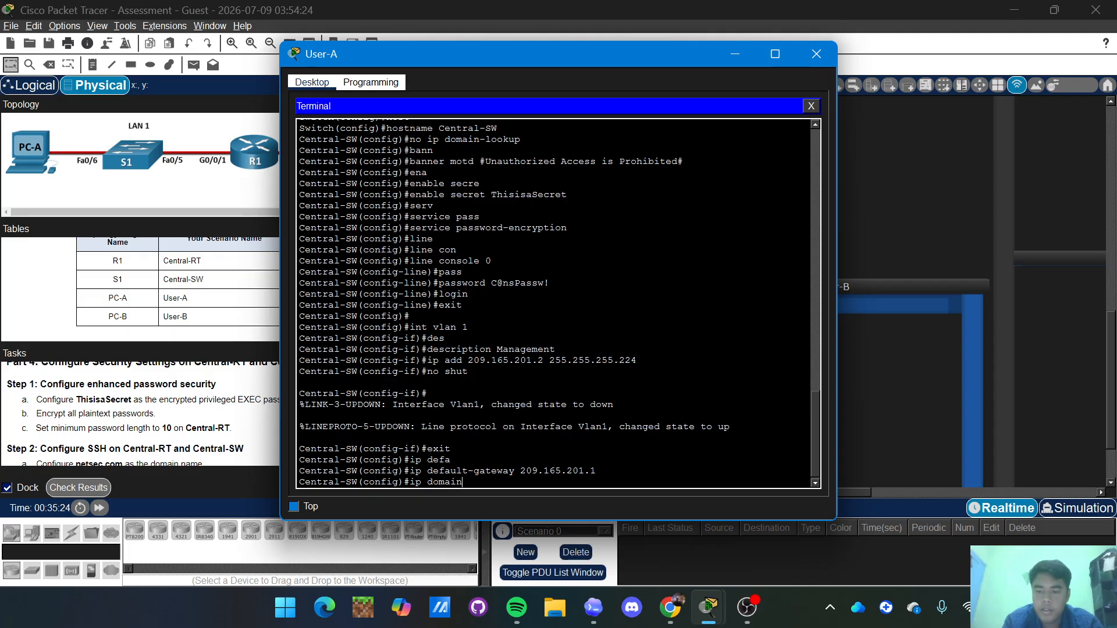
text(-name ne)
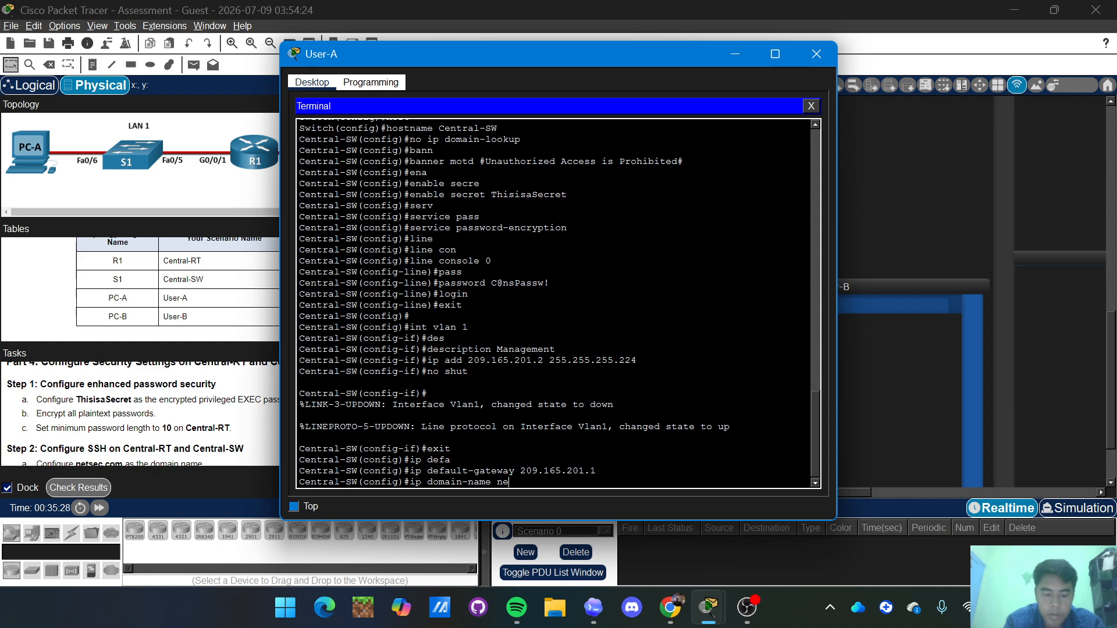
text(ts)
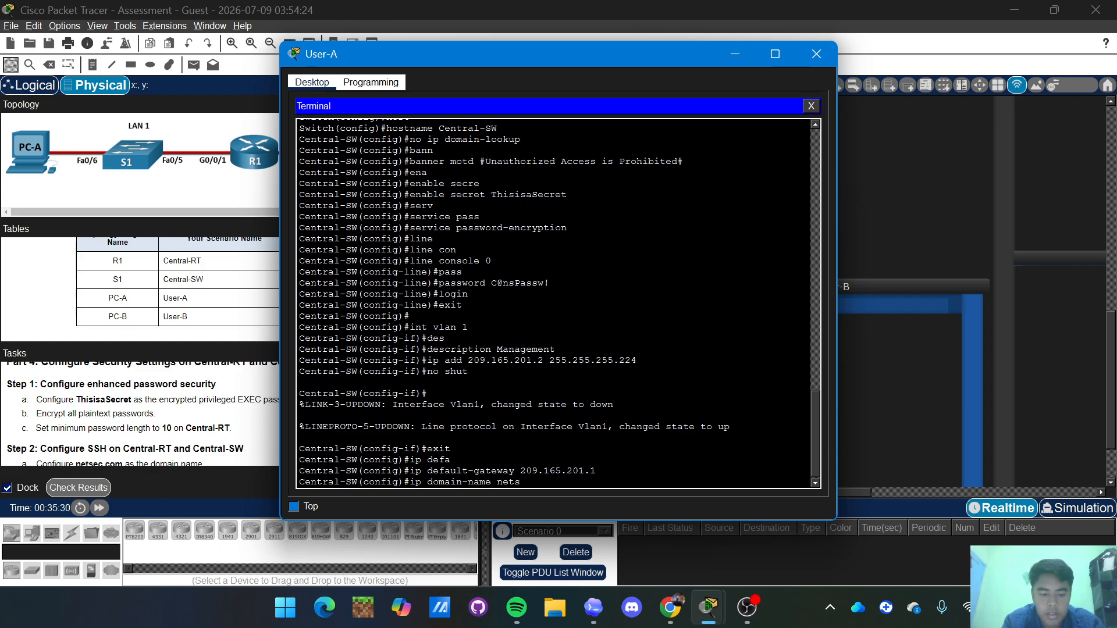
text(ec.com)
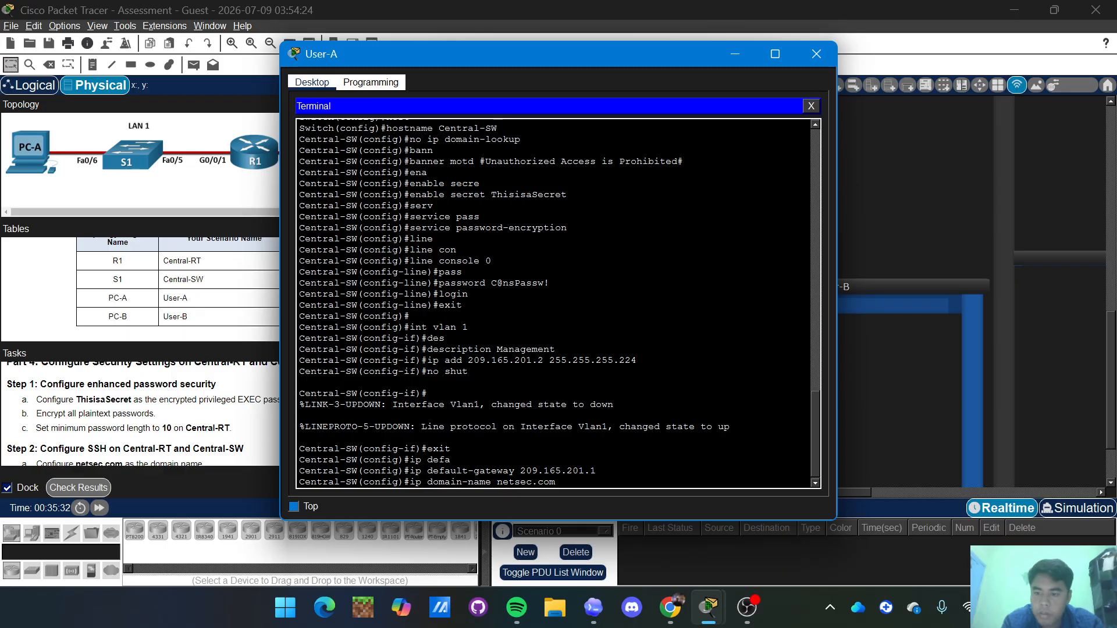
key(Return)
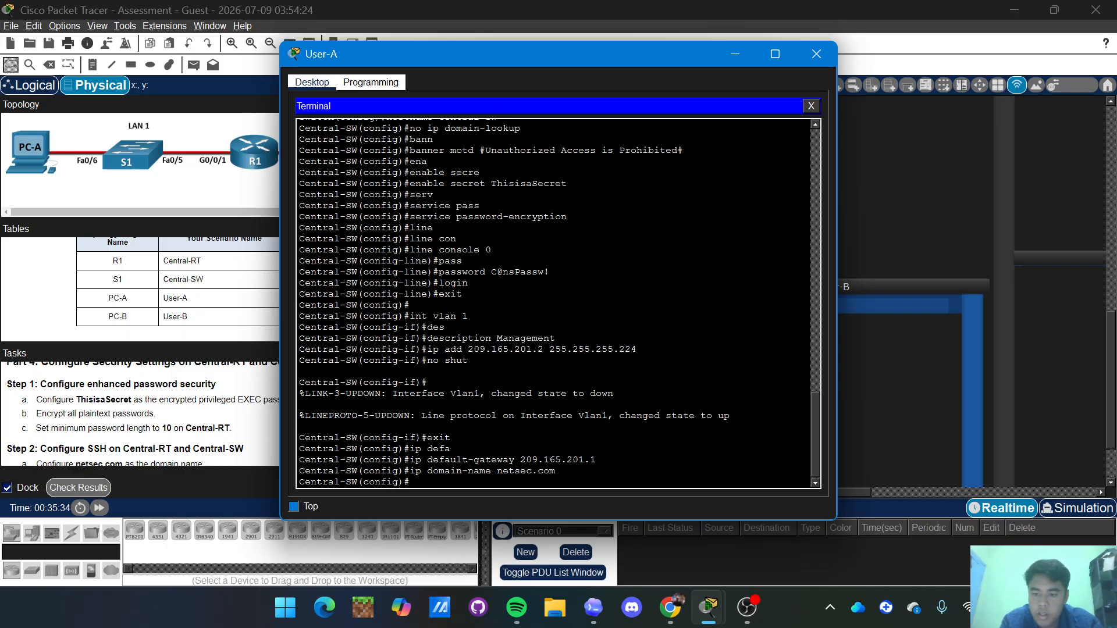
Create a local admin username with its secret password.
text(user)
key(Tab)
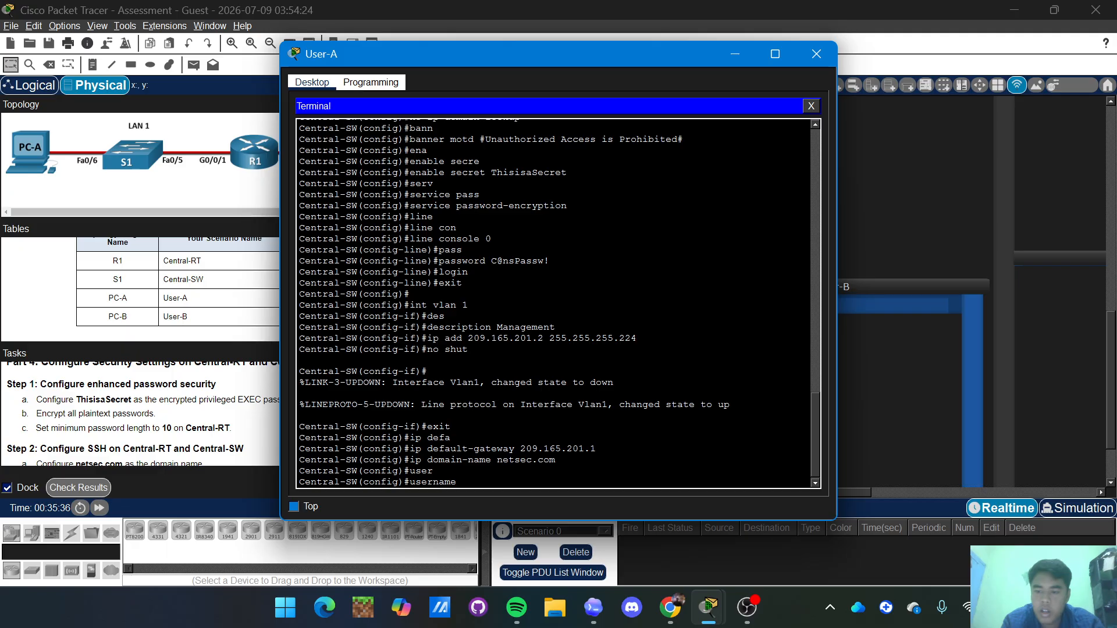
text(netad)
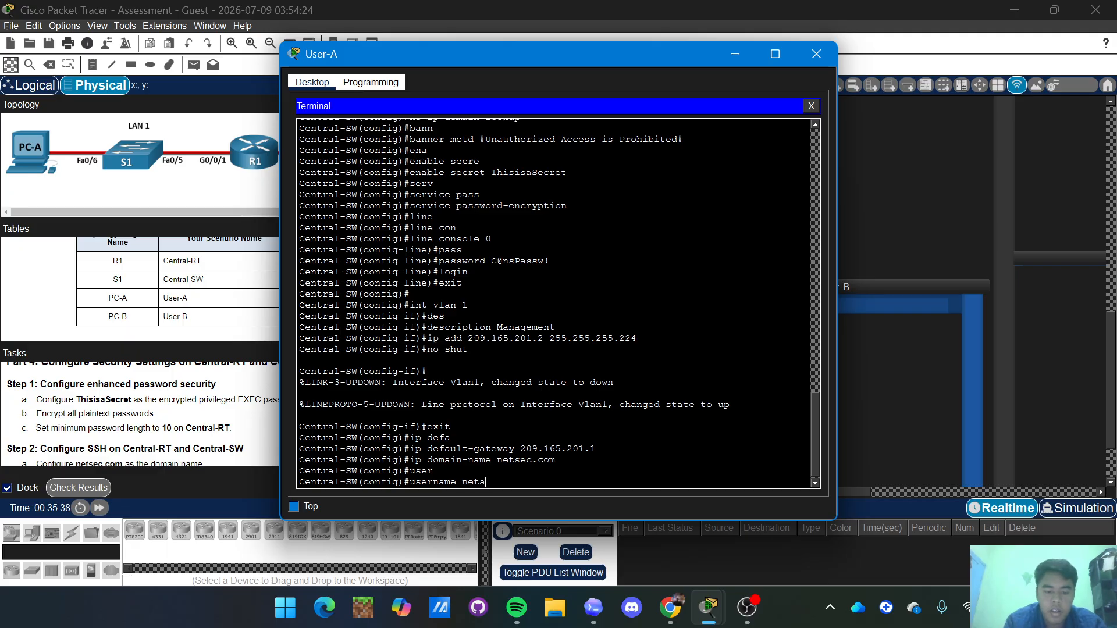
key(Tab)
text(min)
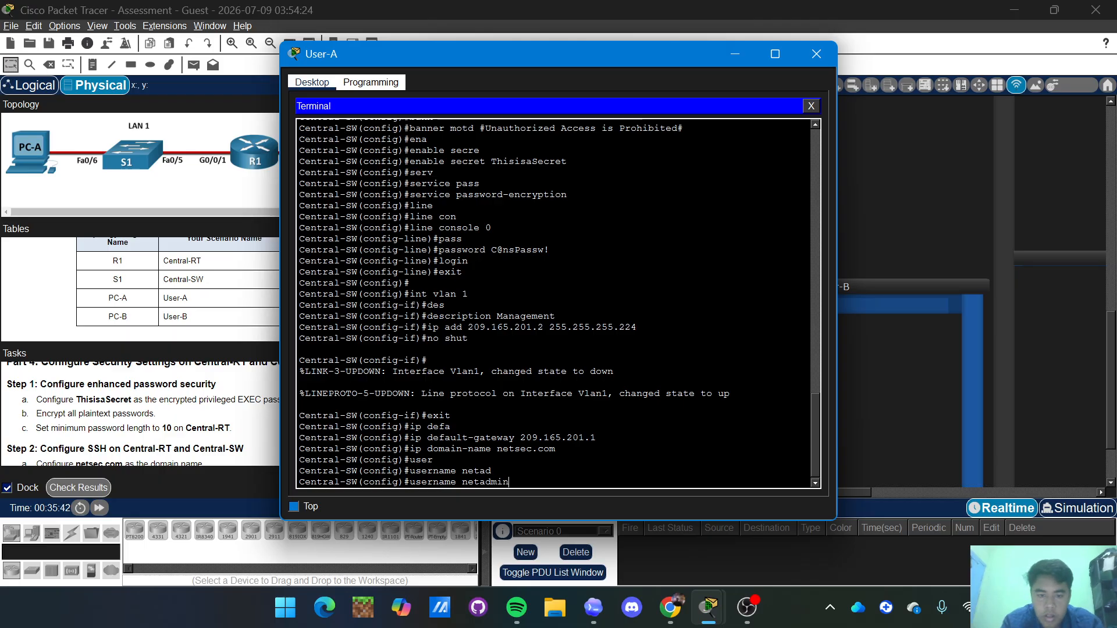
text( secret)
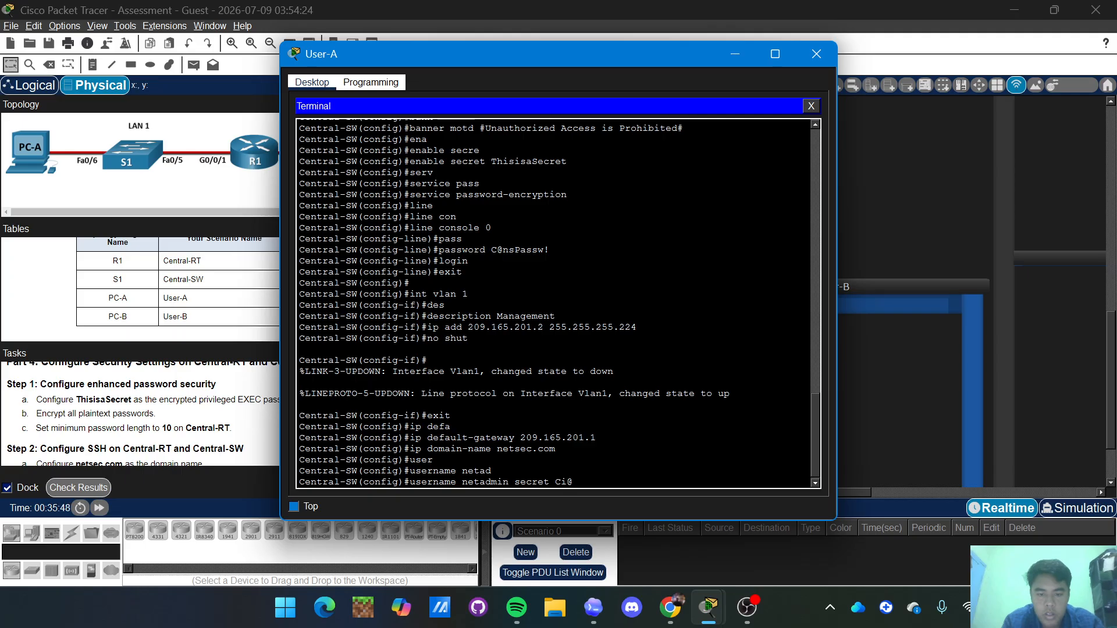
text(Ci$)
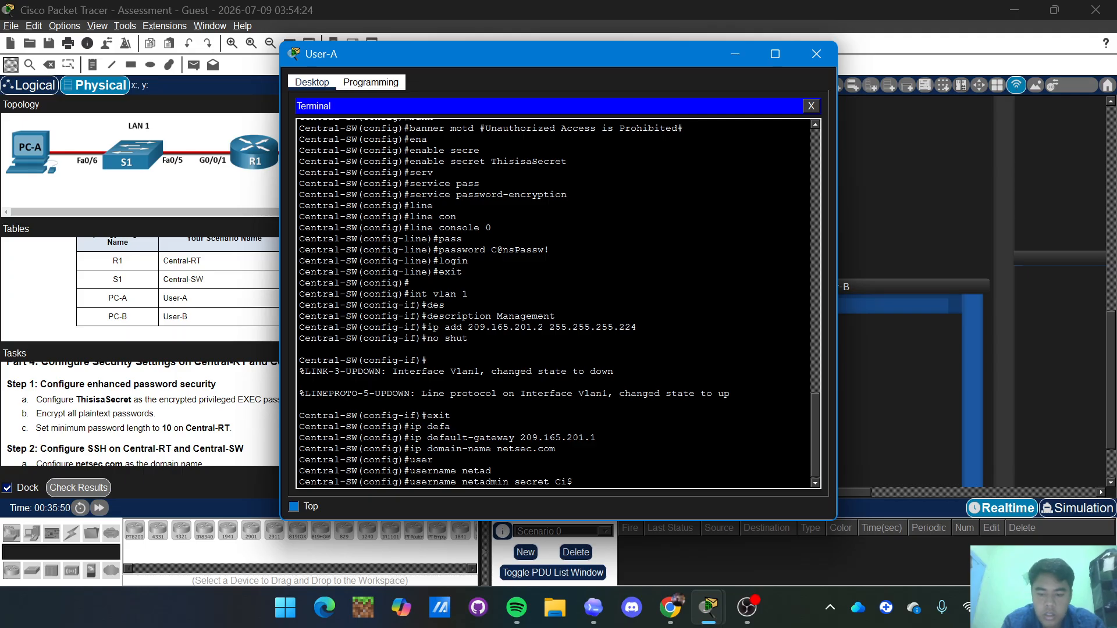
text(co12345)
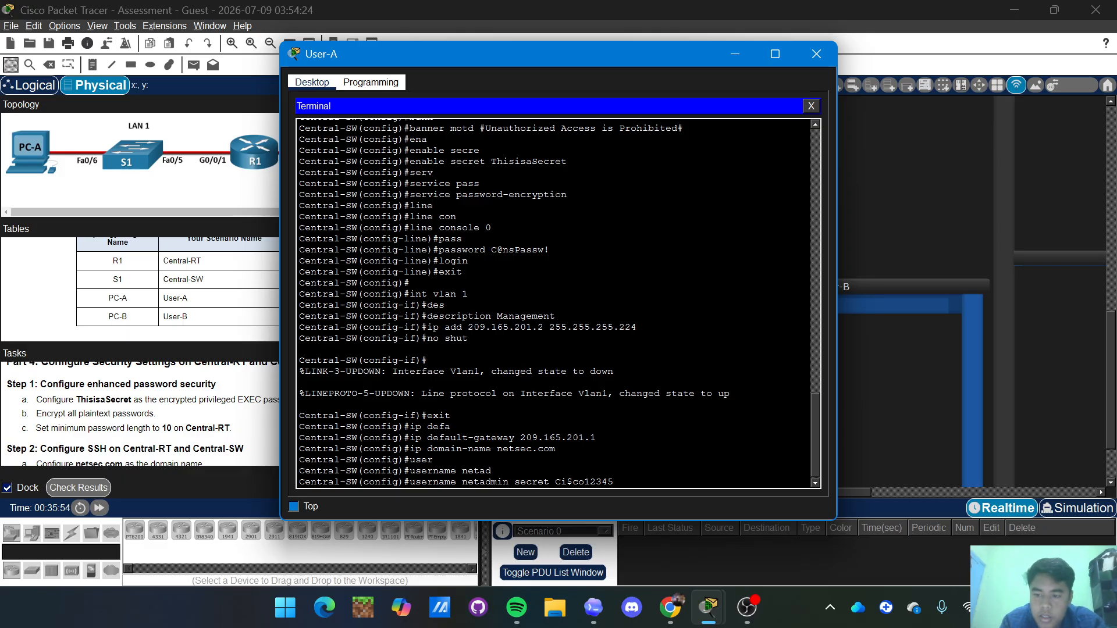
key(Return)
Set the switch to SSH version 2.
text(ig)#i)
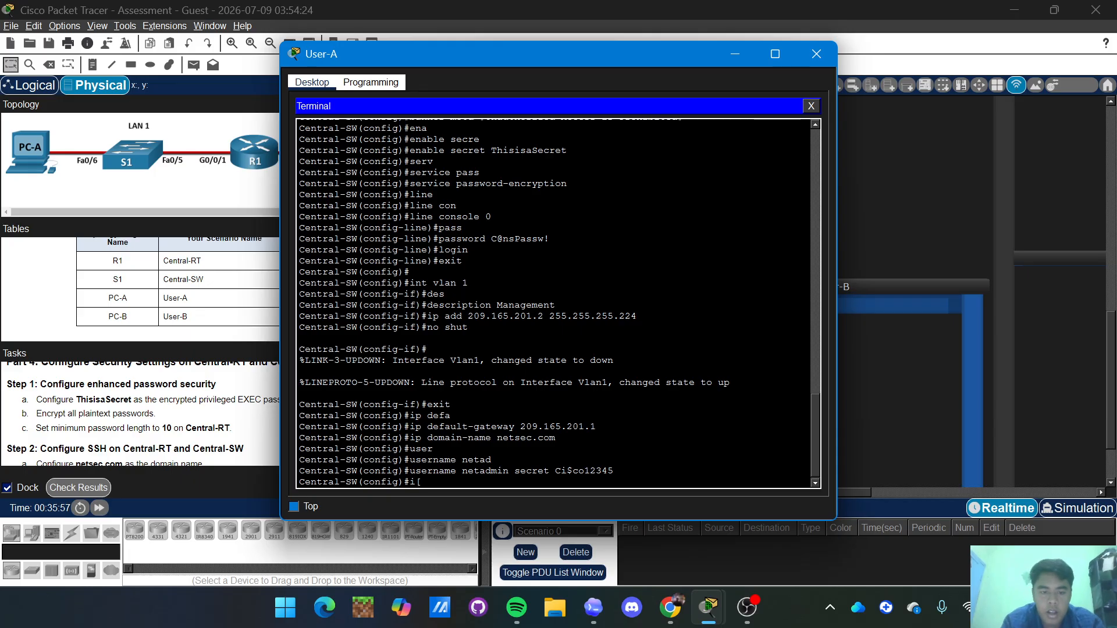
key(BackSpace)
text(p ssh )
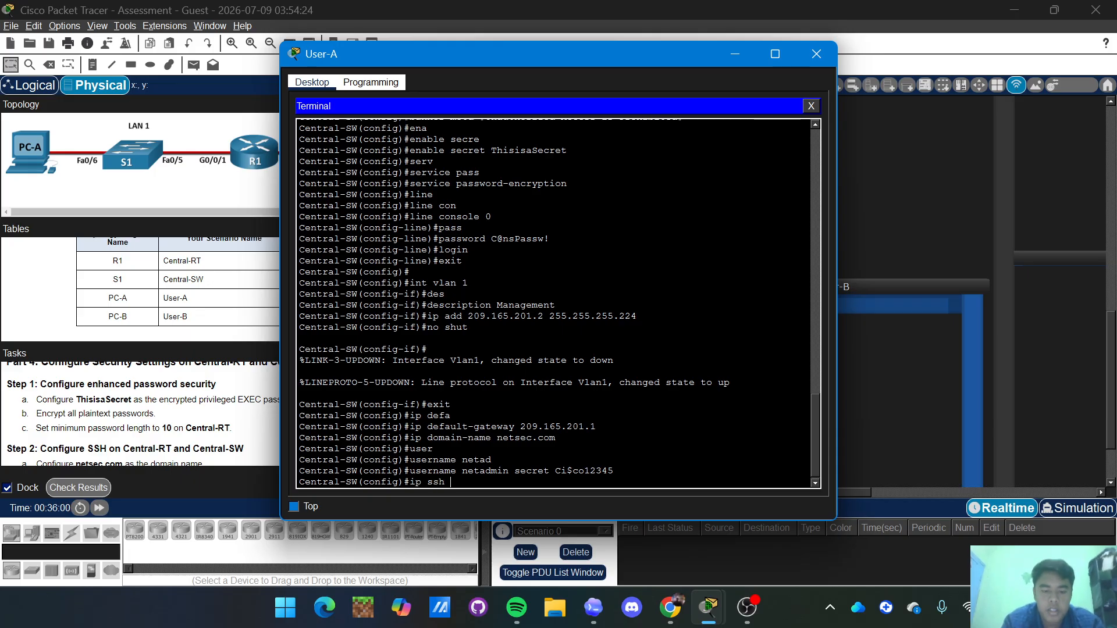
text(ver)
key(Tab)
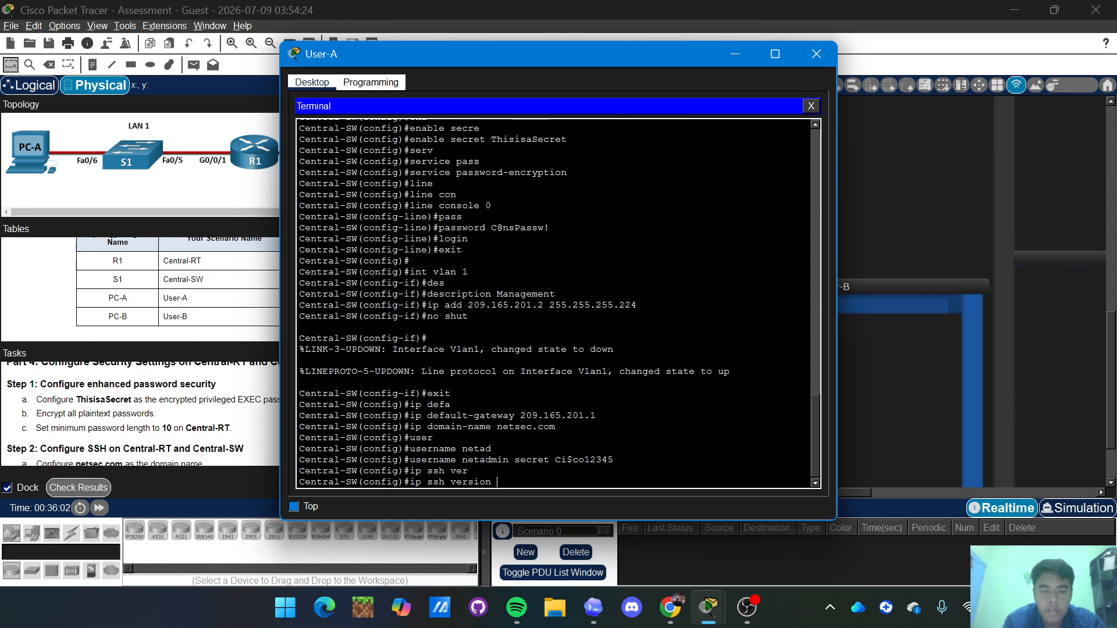
key(Return)
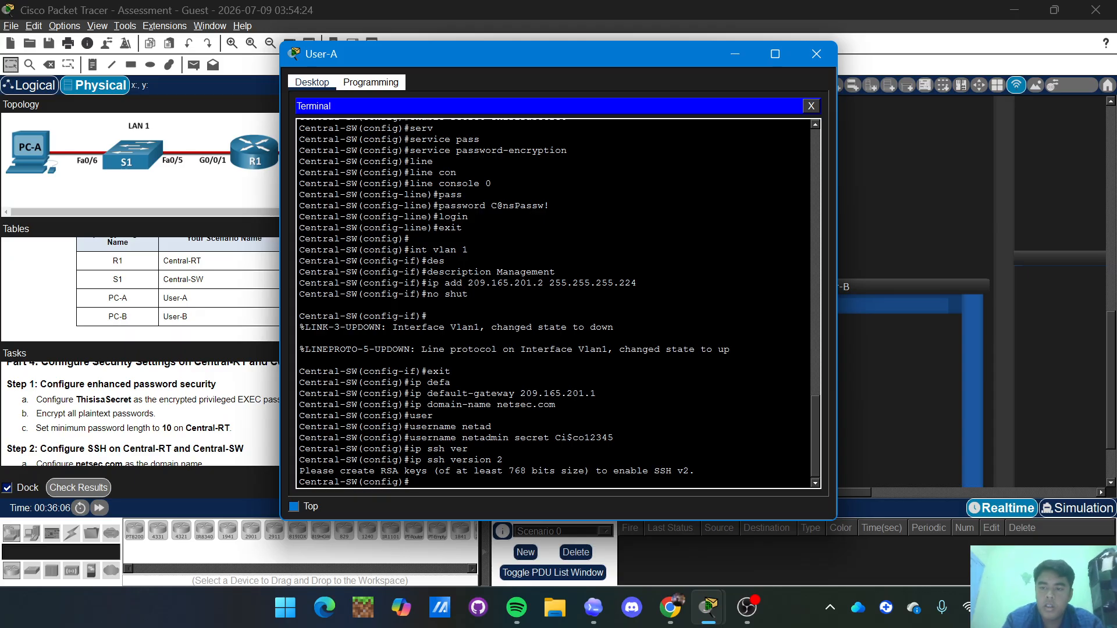
Generate RSA crypto keys with a 1024-bit modulus.
text(ce)
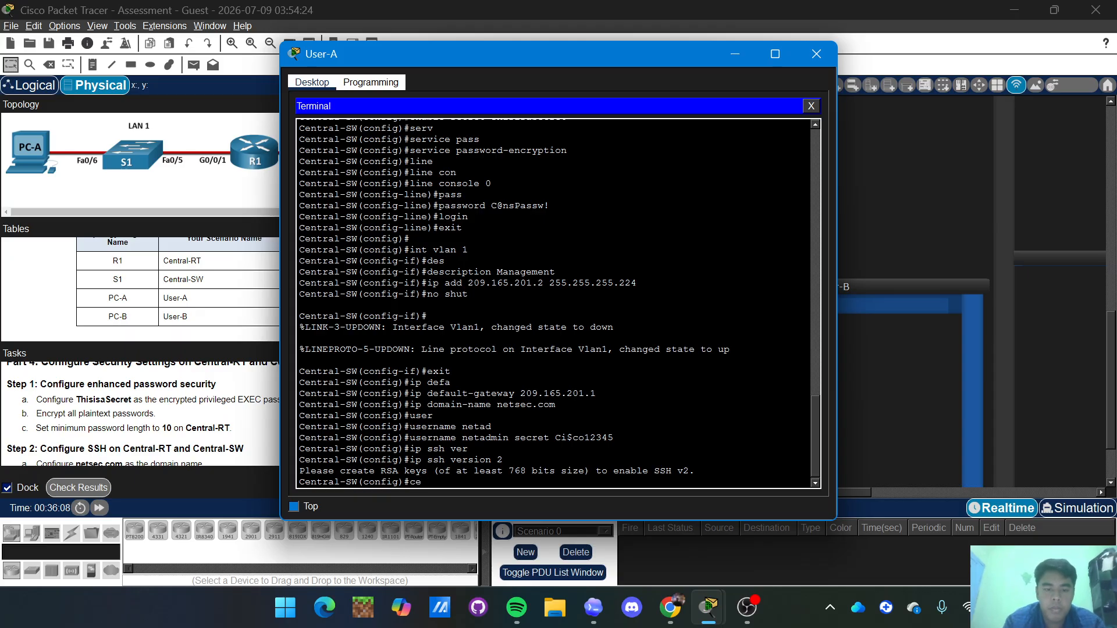
key(BackSpace)
text(ry)
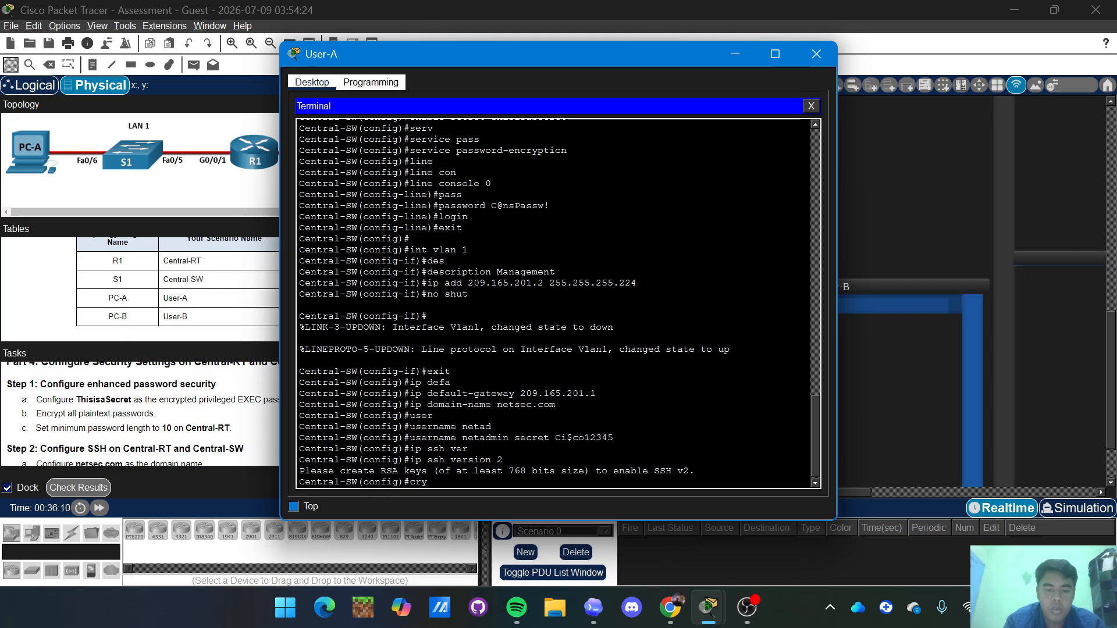
key(Tab)
text(key)
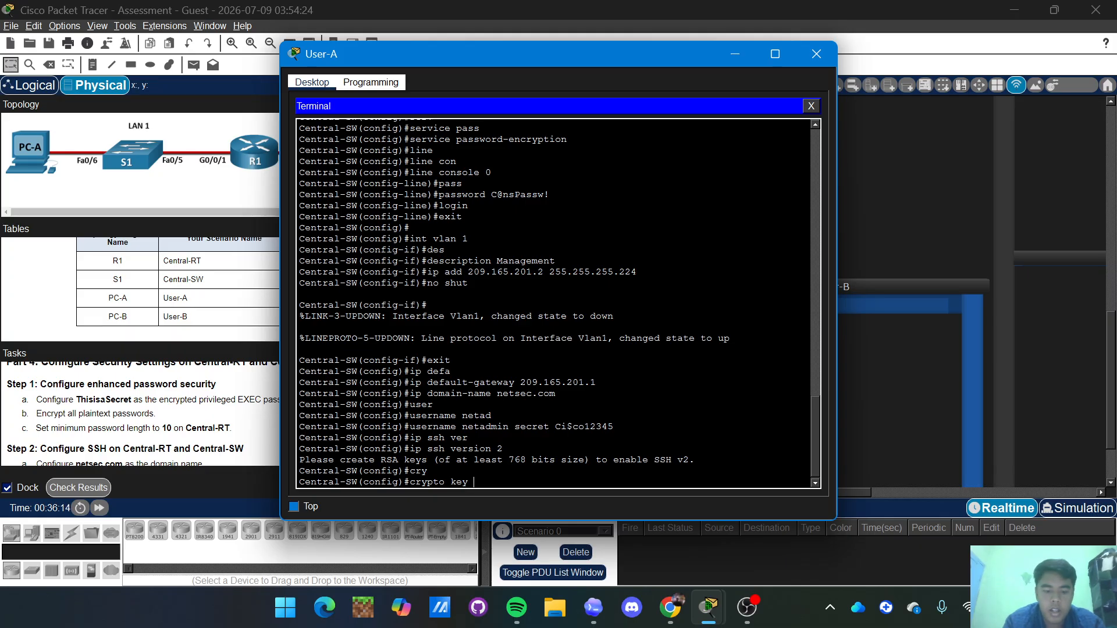
text( gen)
key(Tab)
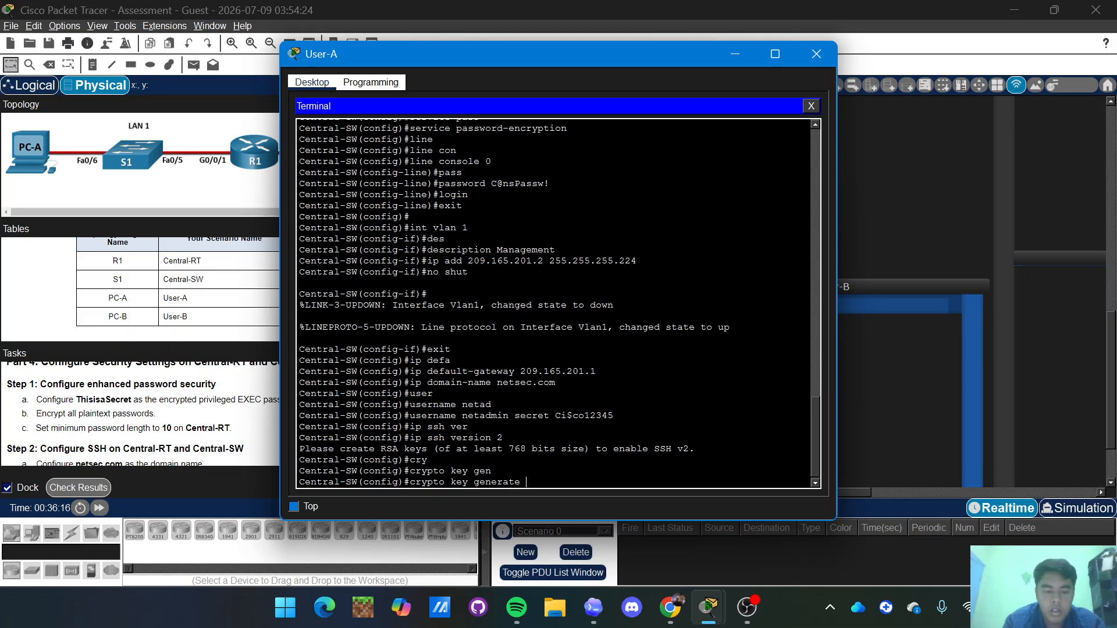
text(rsa)
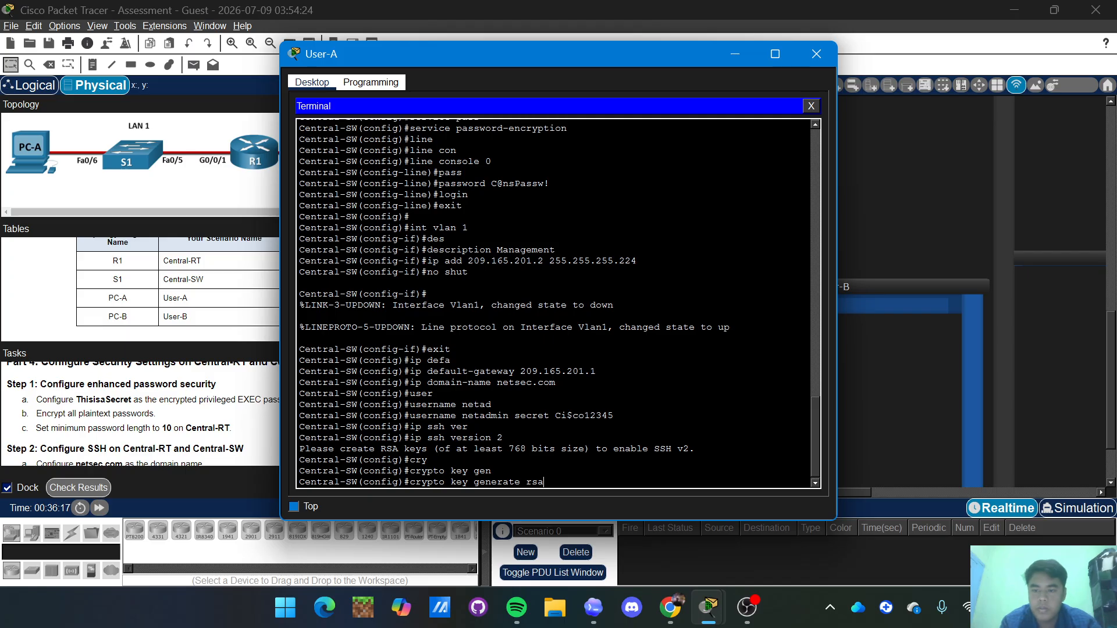
key(Return)
text(102)
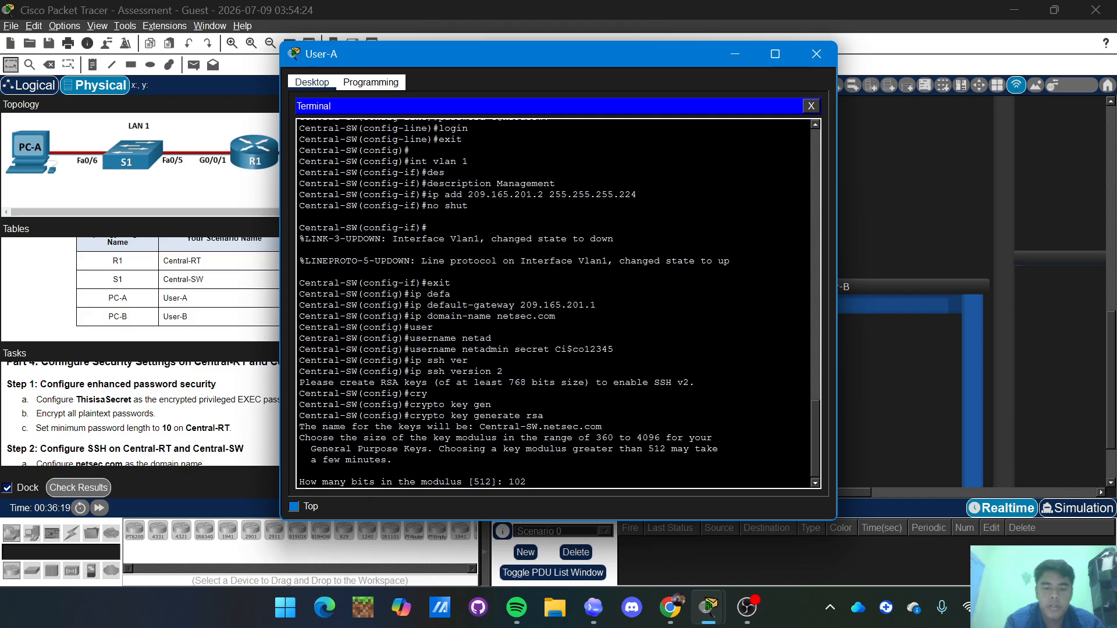
text(4)
key(Return)
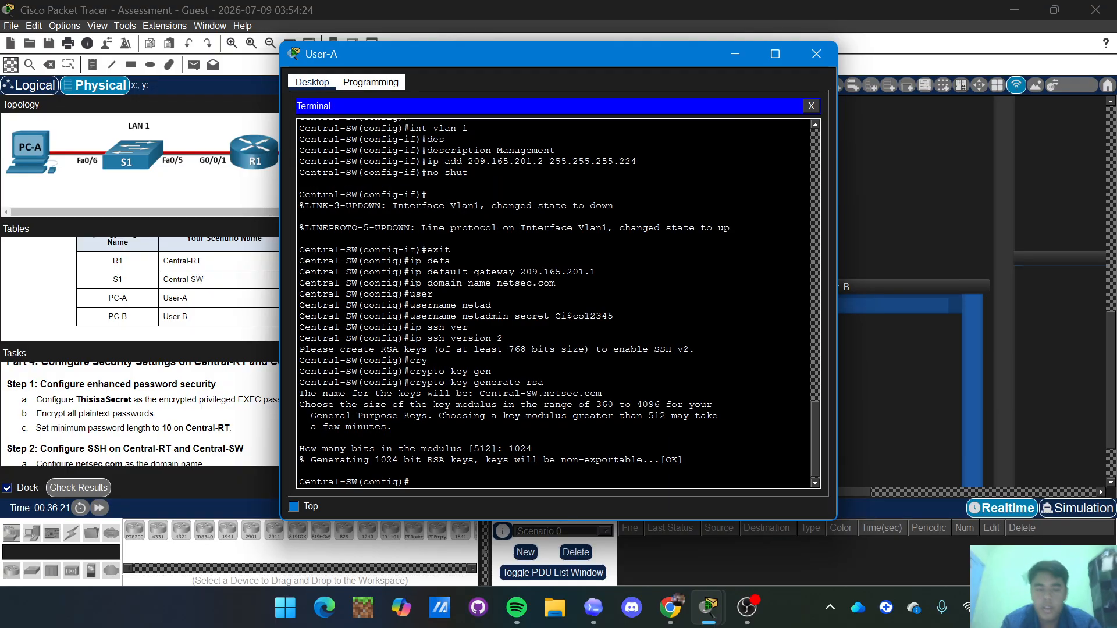
text(l)
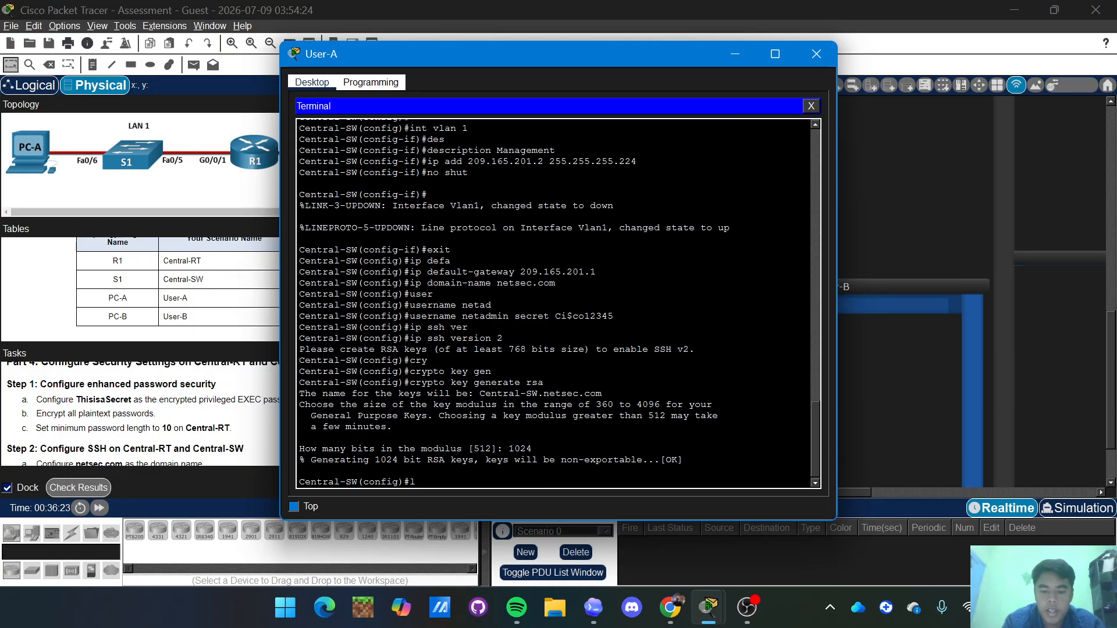
text(ine )
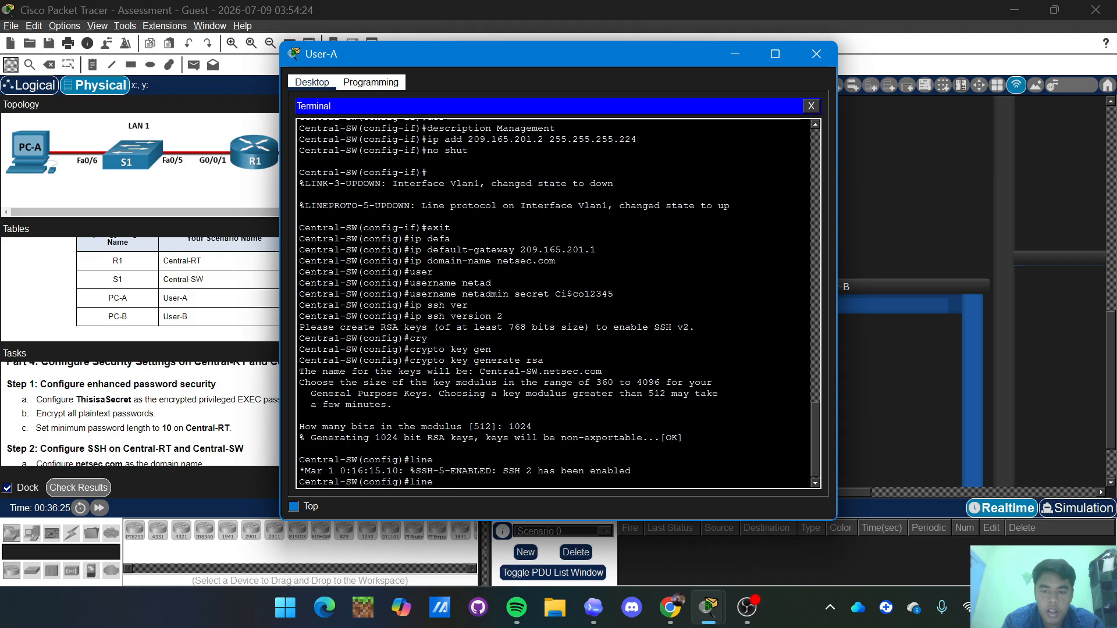
text(vt)
Configure line vty 0 15 to use 'login local'.
key(Tab)
text(0)
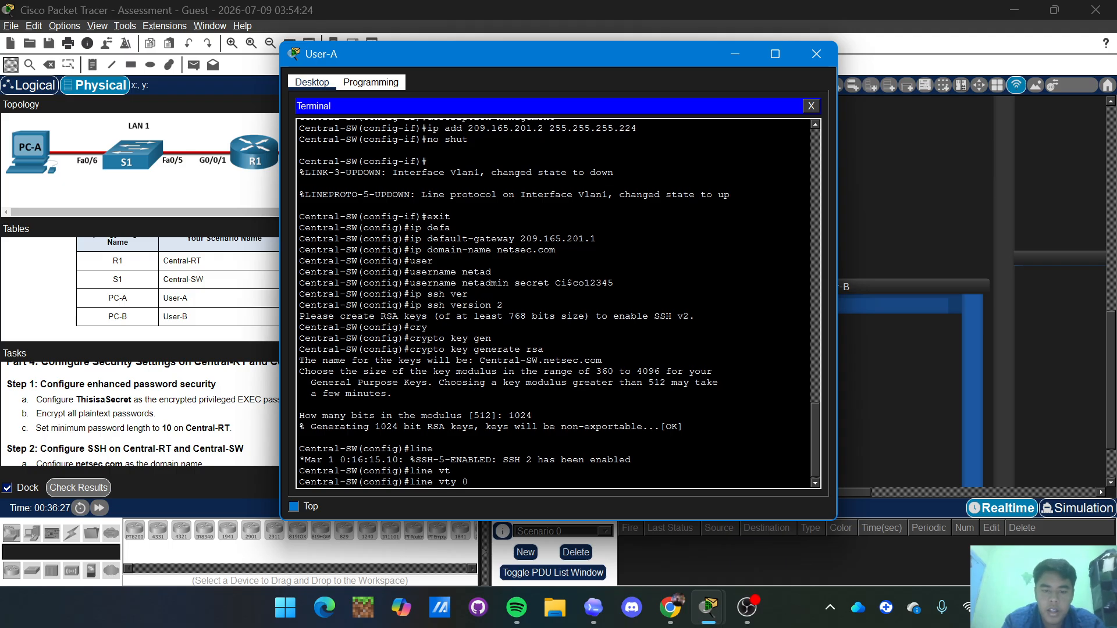
text( 15)
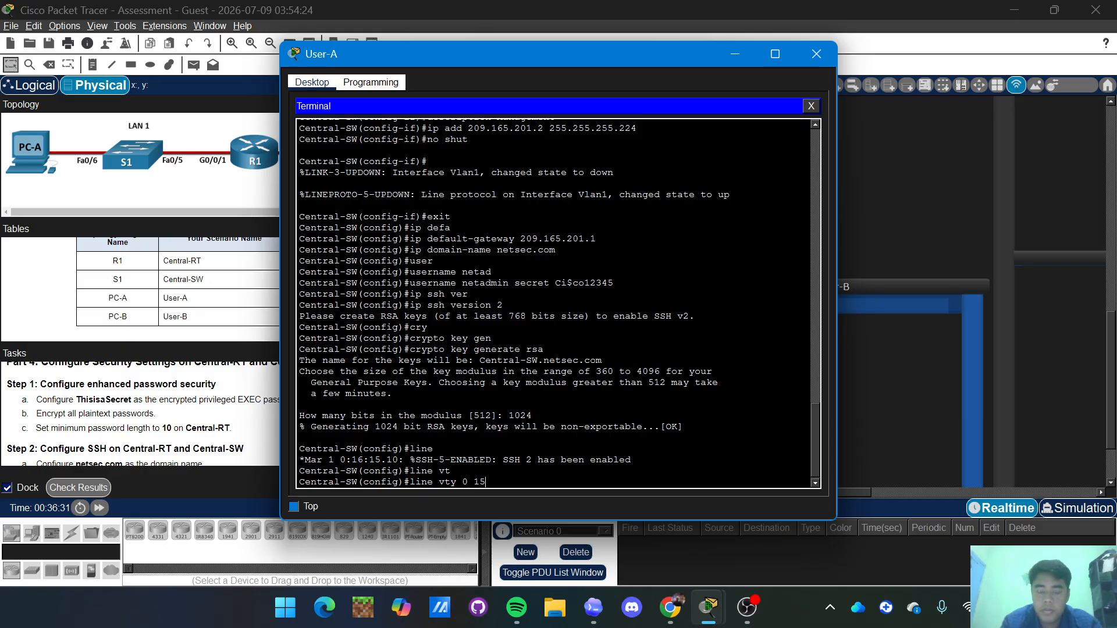
key(Return)
text(login)
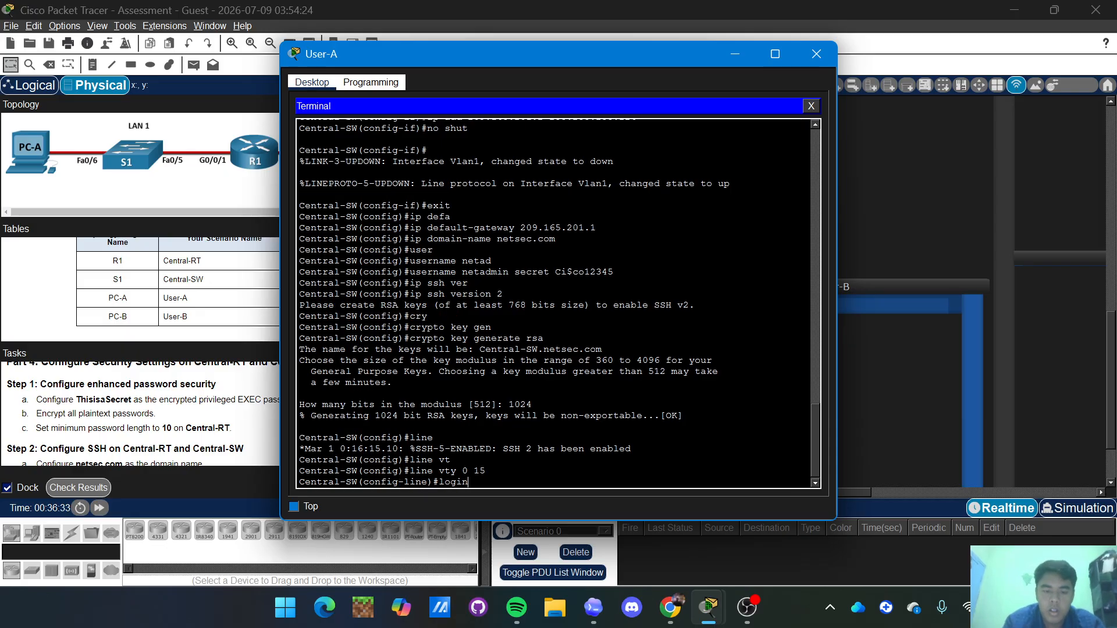
text( local)
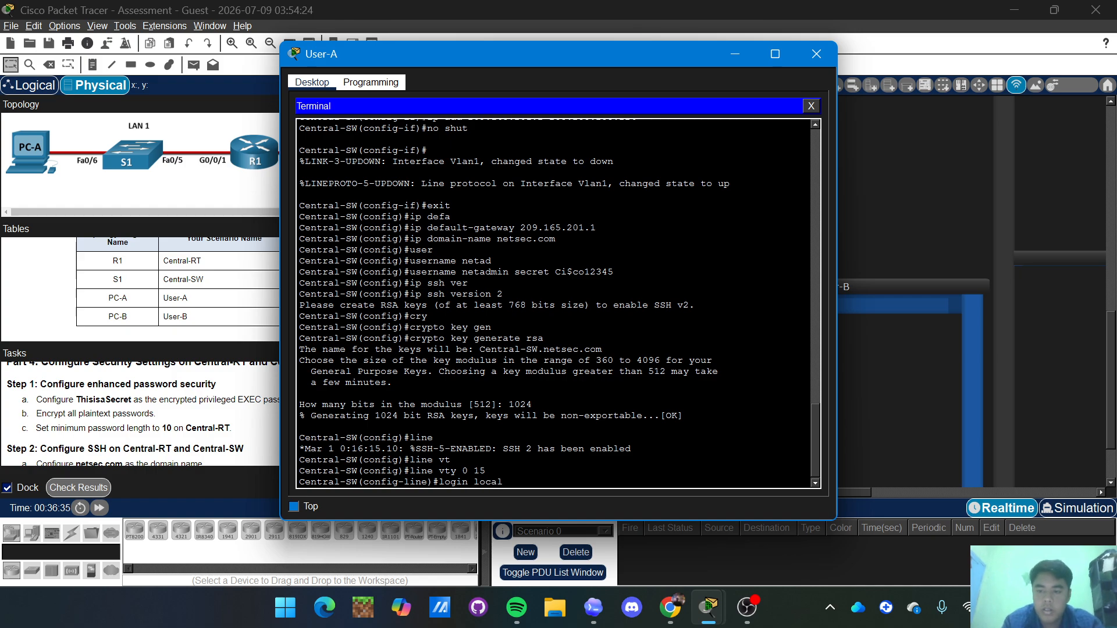
key(Return)
Restrict the VTY lines to 'transport input ssh' and exit to global configuration.
text(tran)
key(Tab)
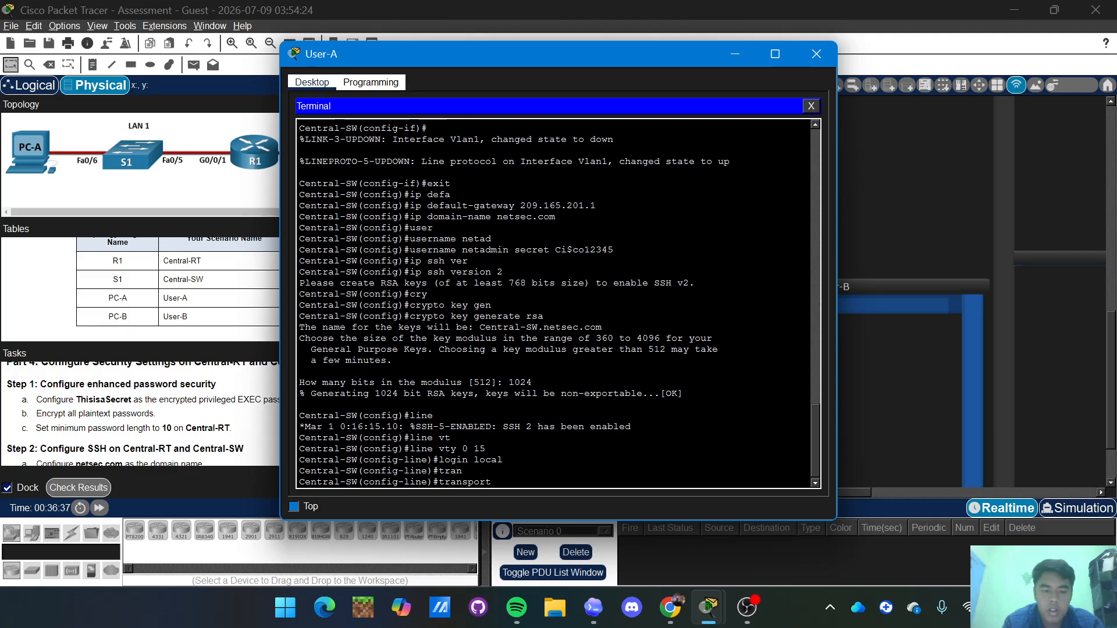
text(inpit)
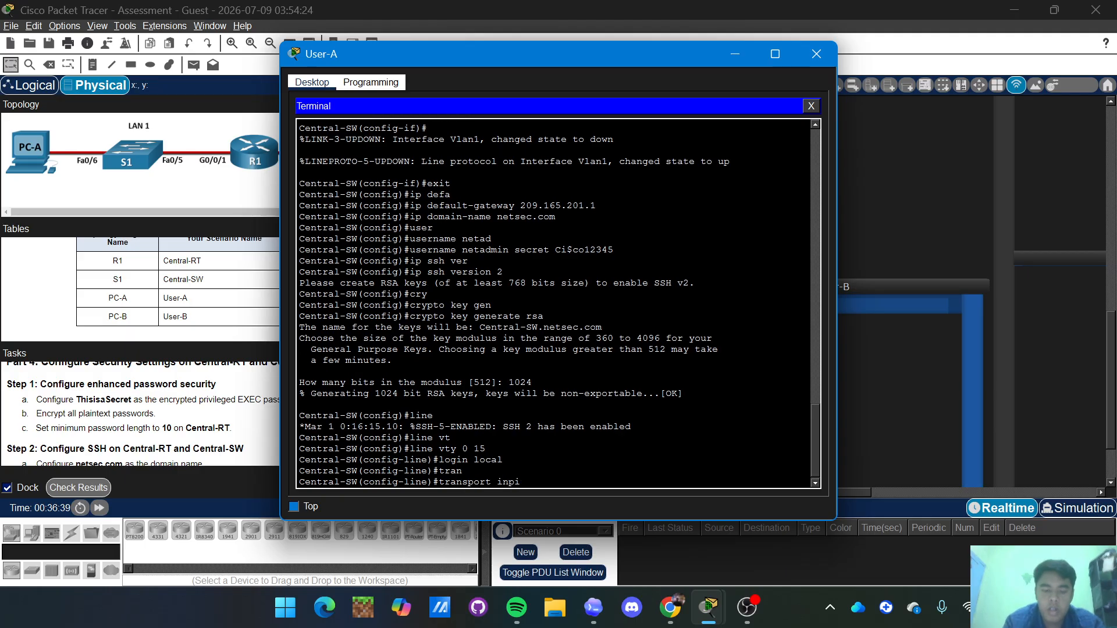
key(BackSpace)
key(BackSpace)
key(BackSpace)
text(ut)
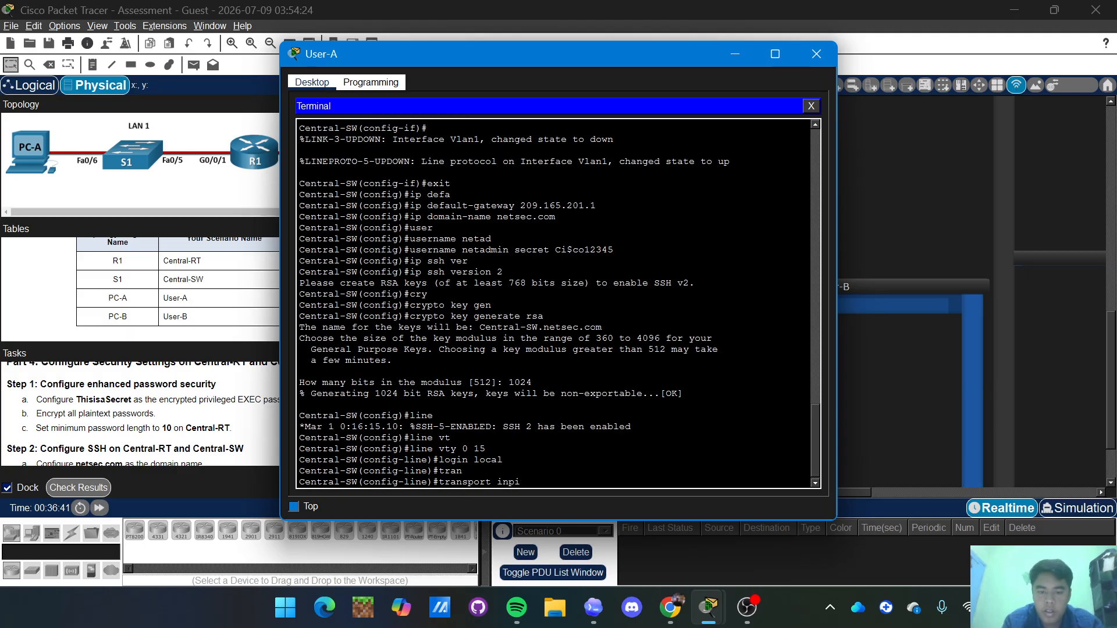
text( ssh)
key(Return)
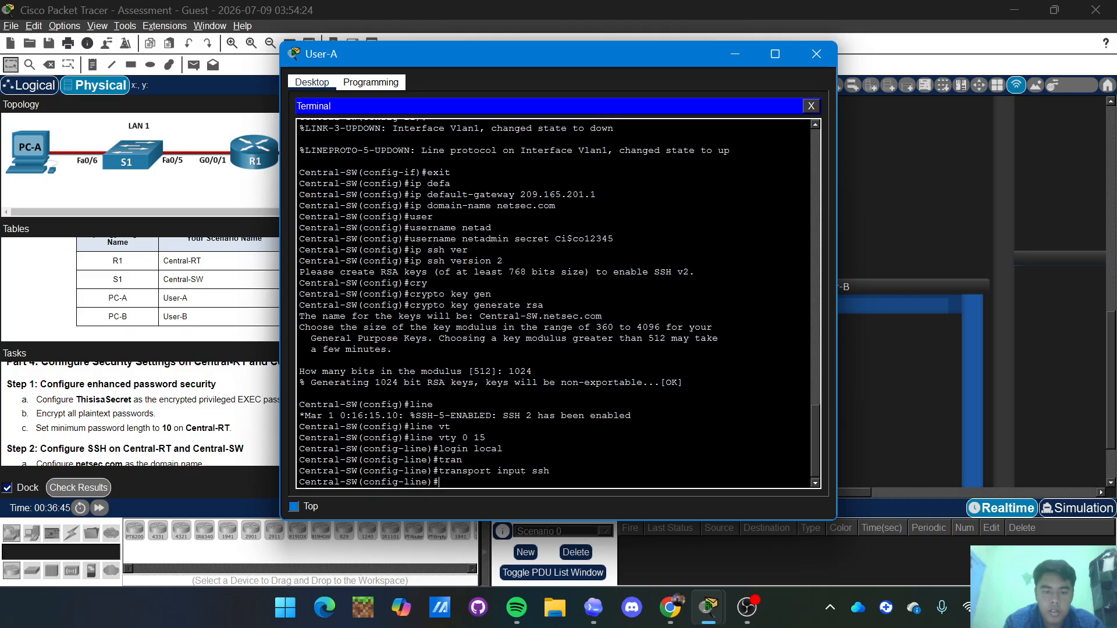
text(exit)
key(Return)
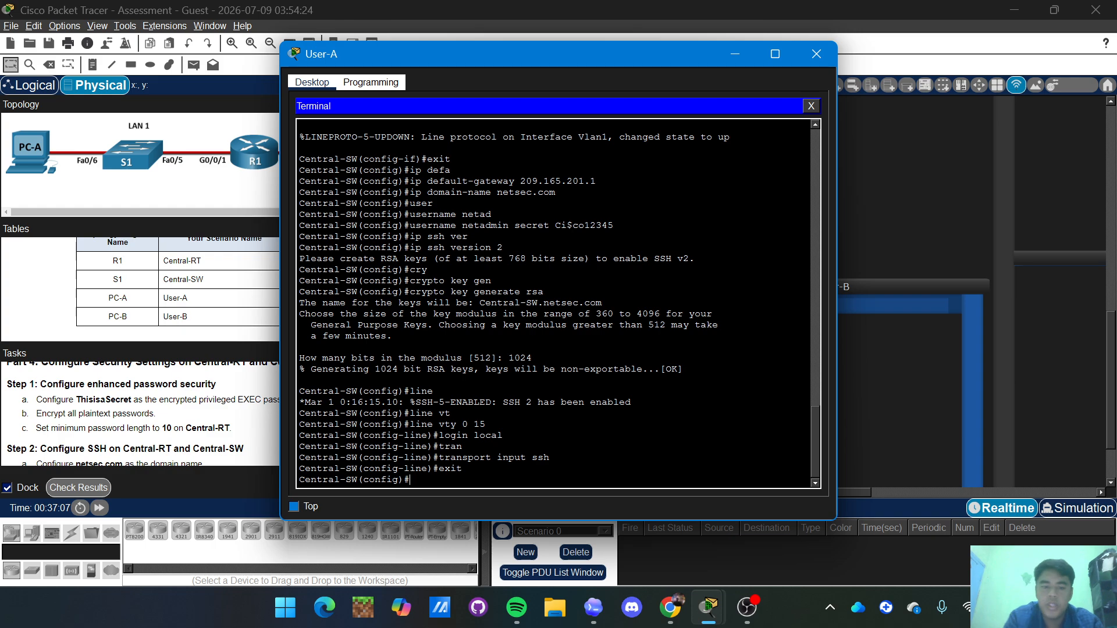
text(int)
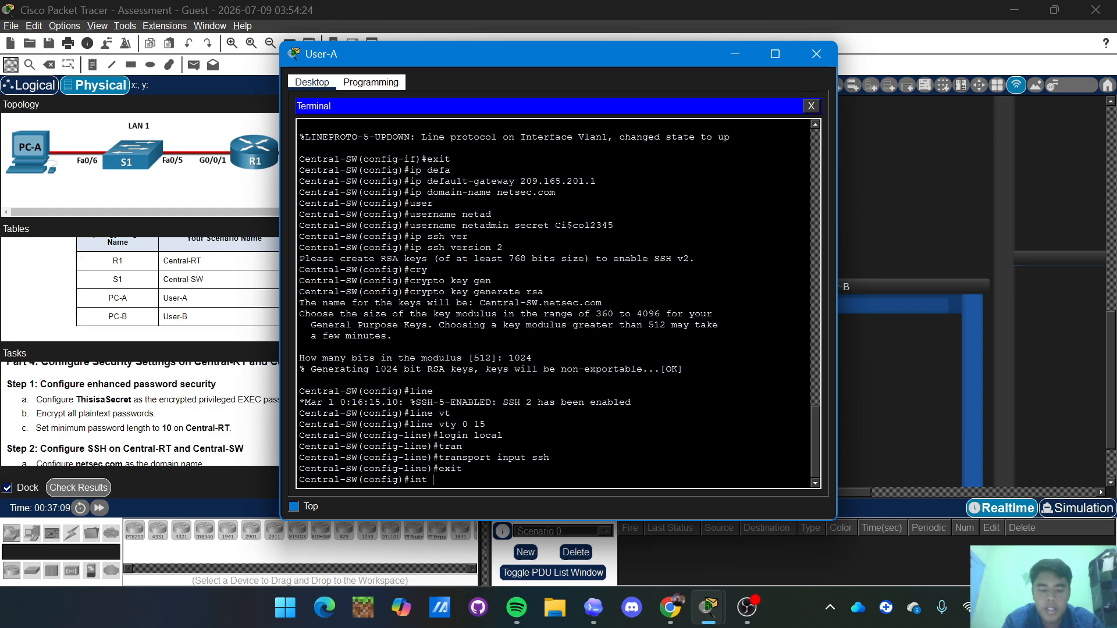
text( range)
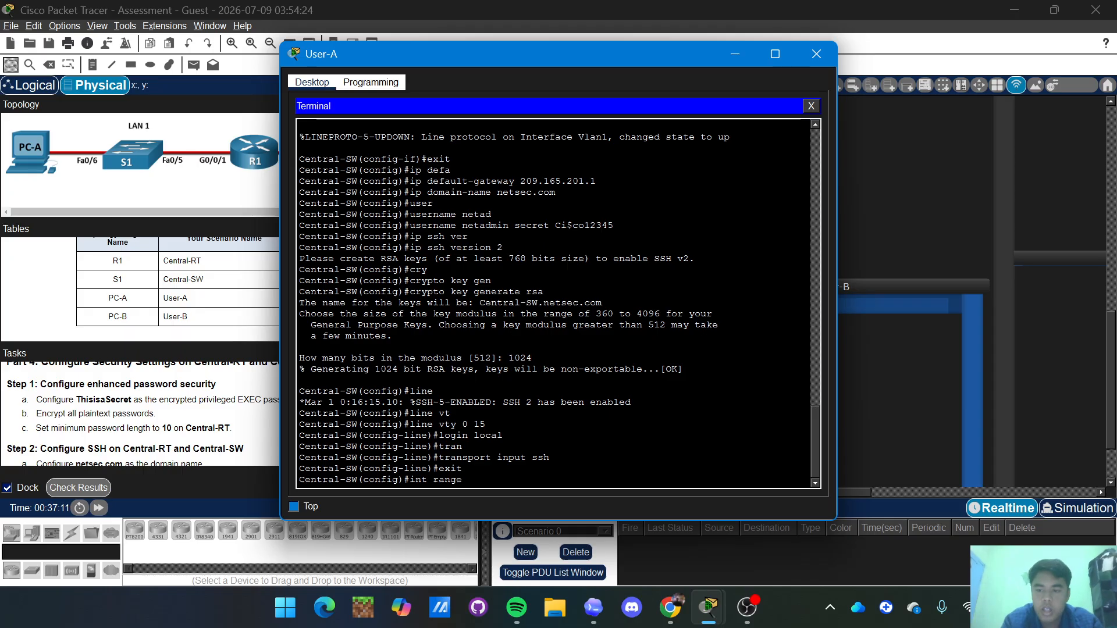
text( f)
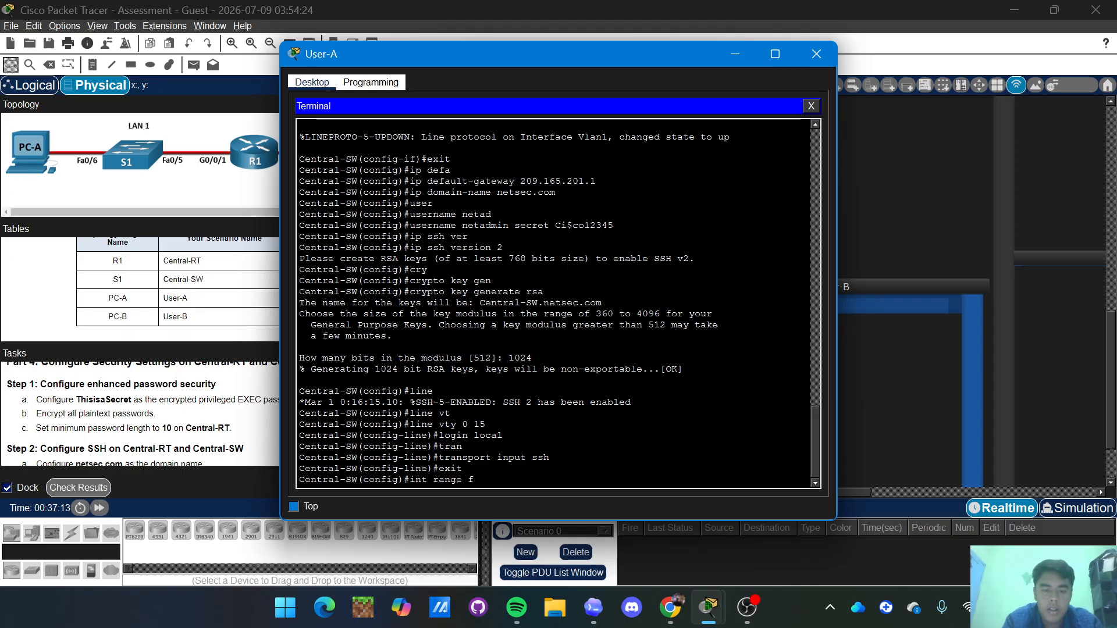
text(a0)
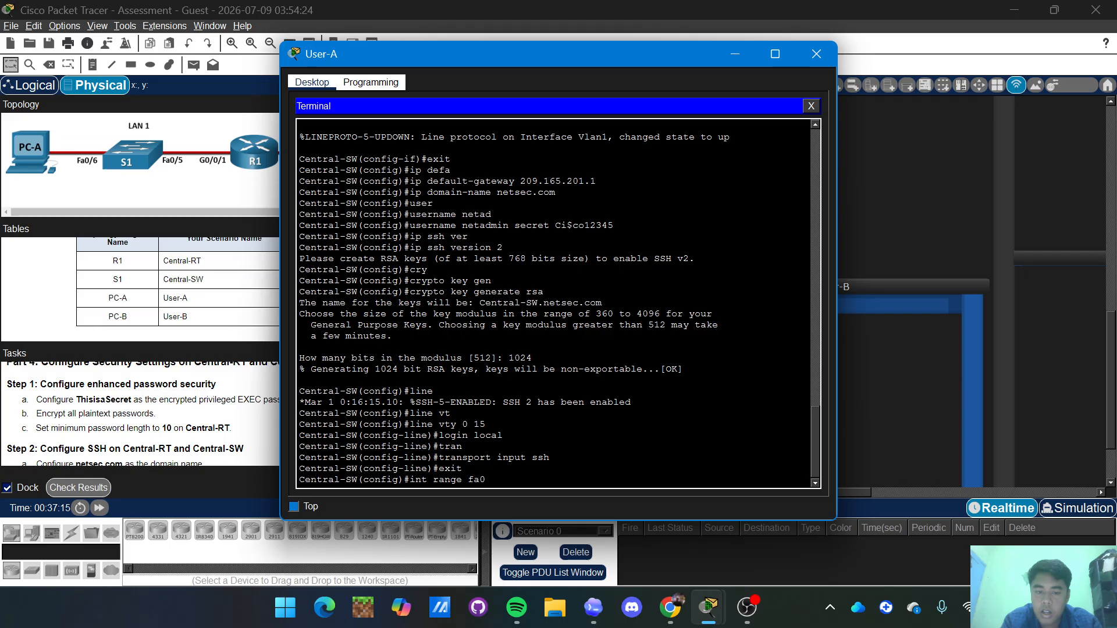
text(/)
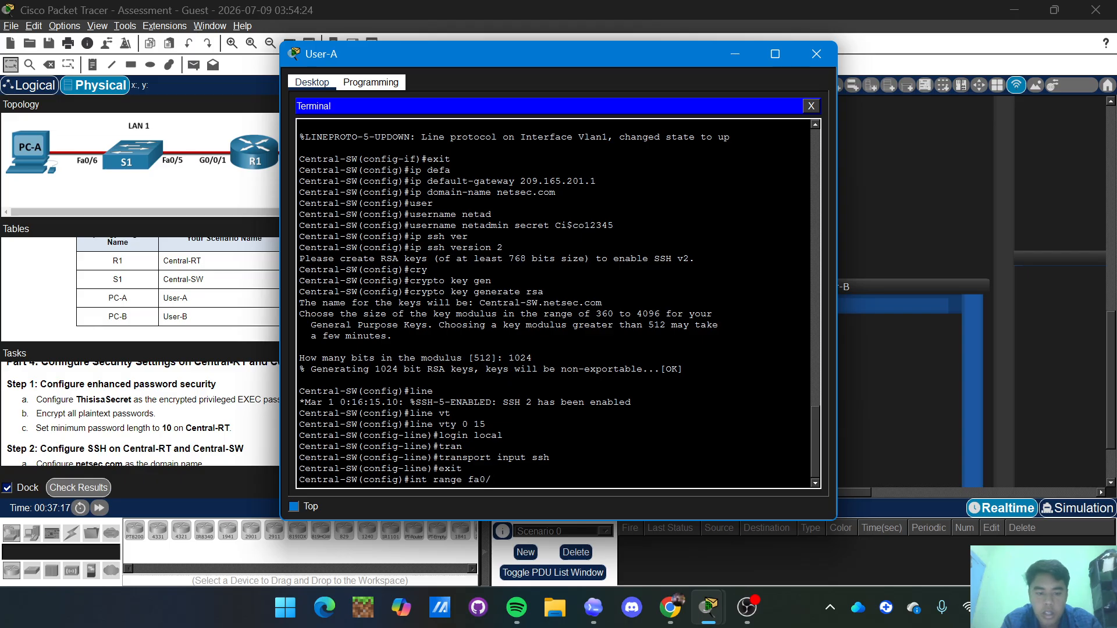
text(1-4, f)
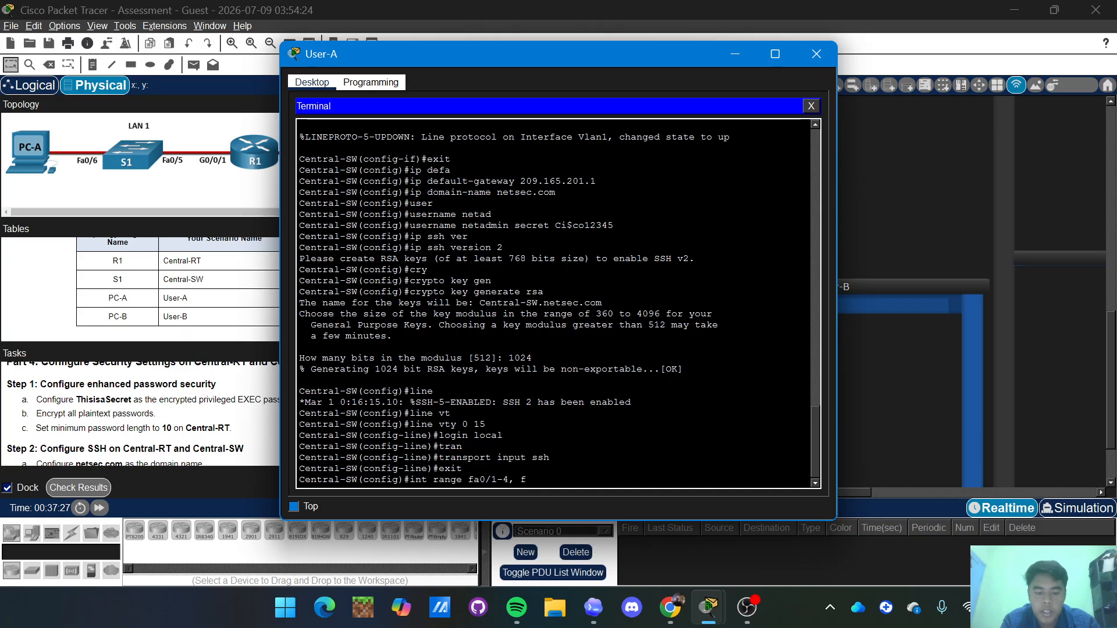
Select the interface range fa0/1-4, fa0/7-24 and g0/1-2.
text(a0/)
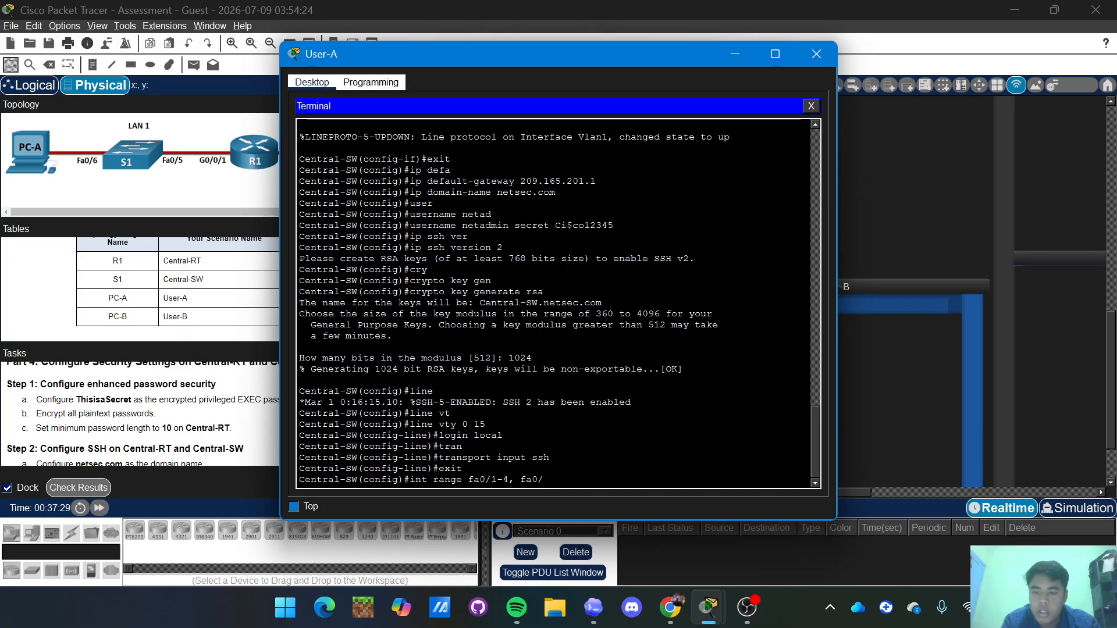
text(7-)
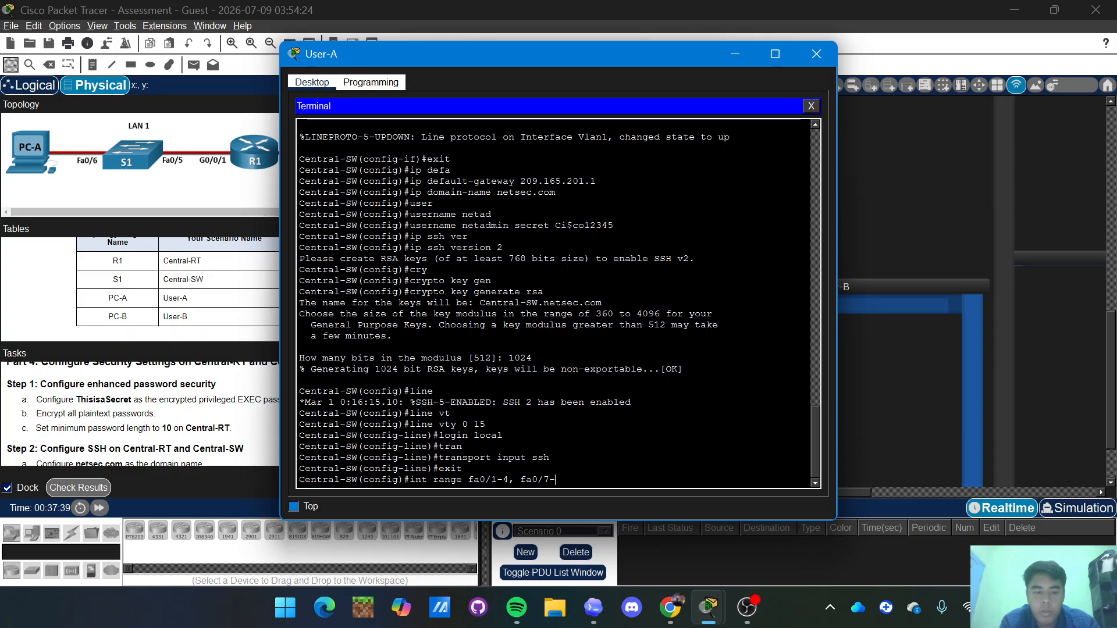
text(4)
text(.)
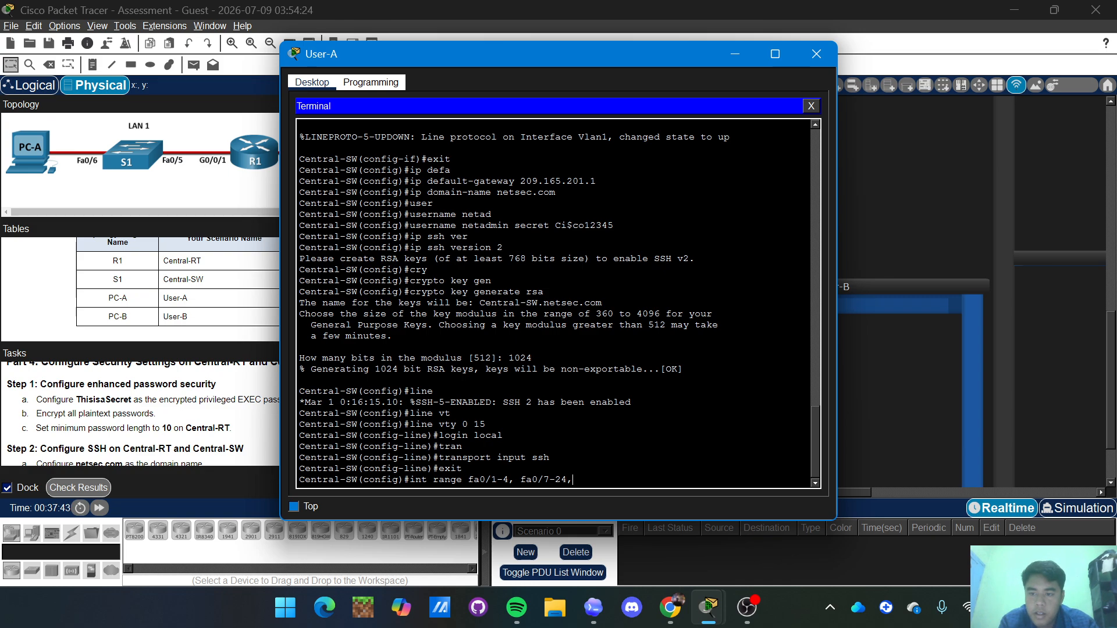
text( g0)
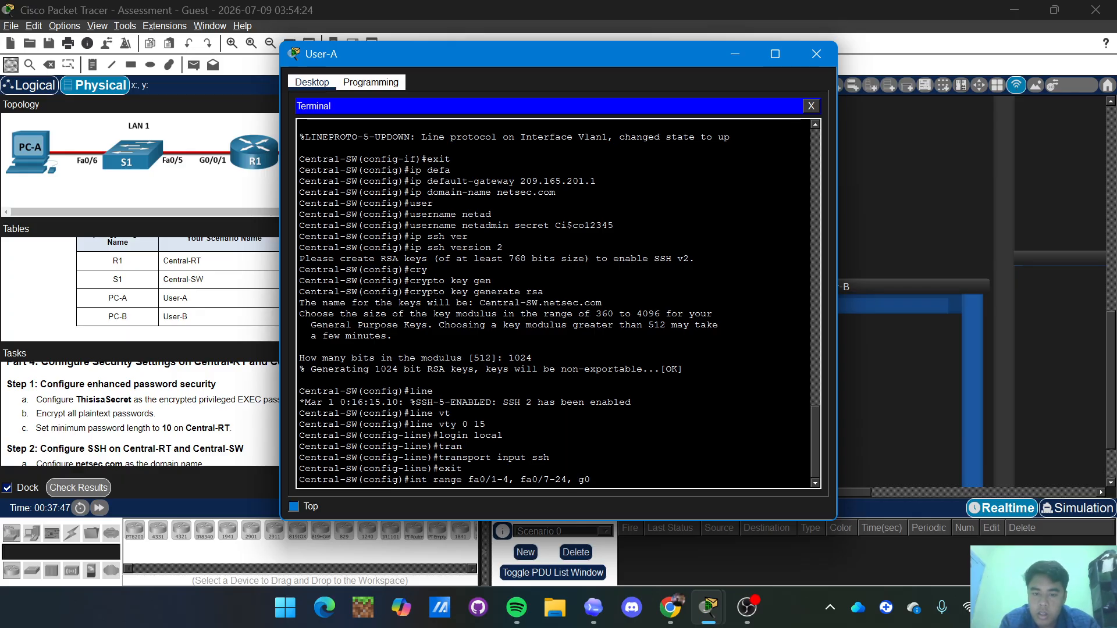
text(/)
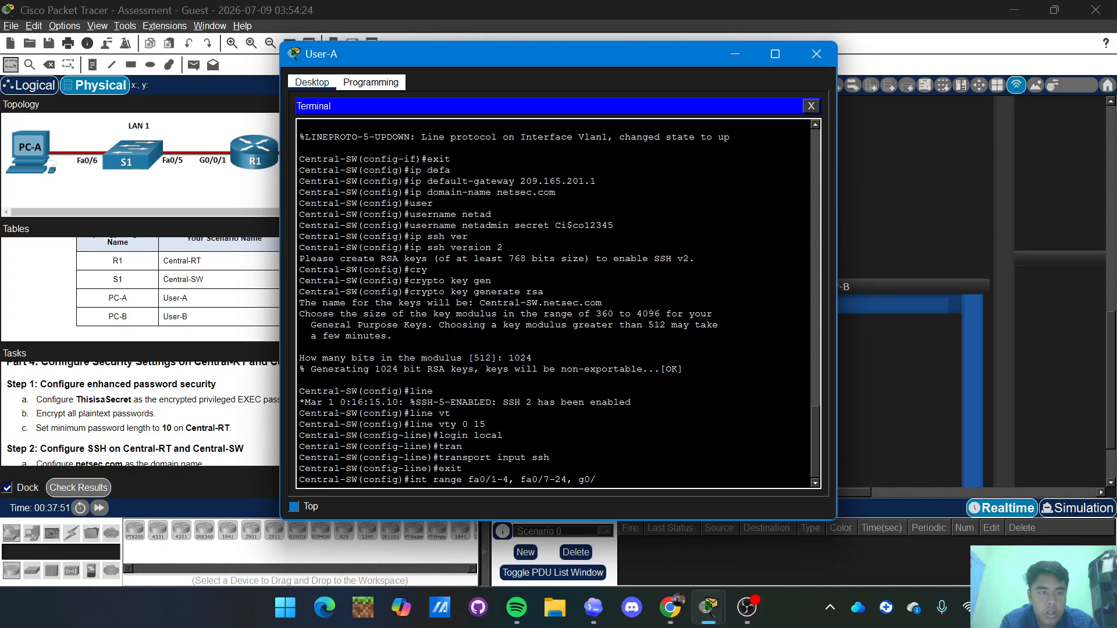
text(0/)
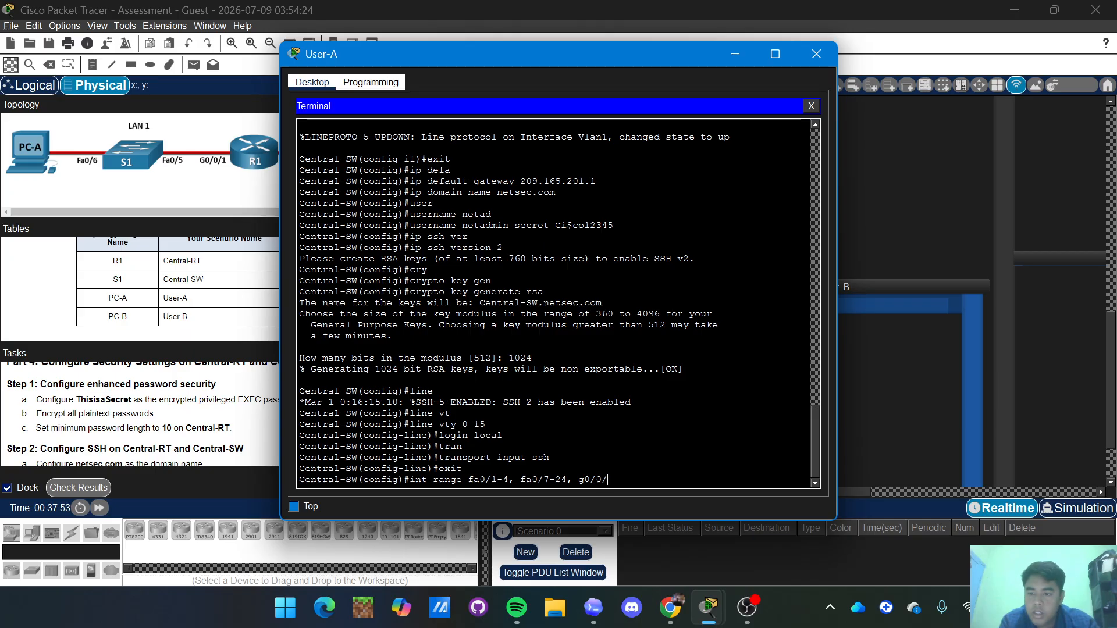
key(BackSpace)
key(BackSpace)
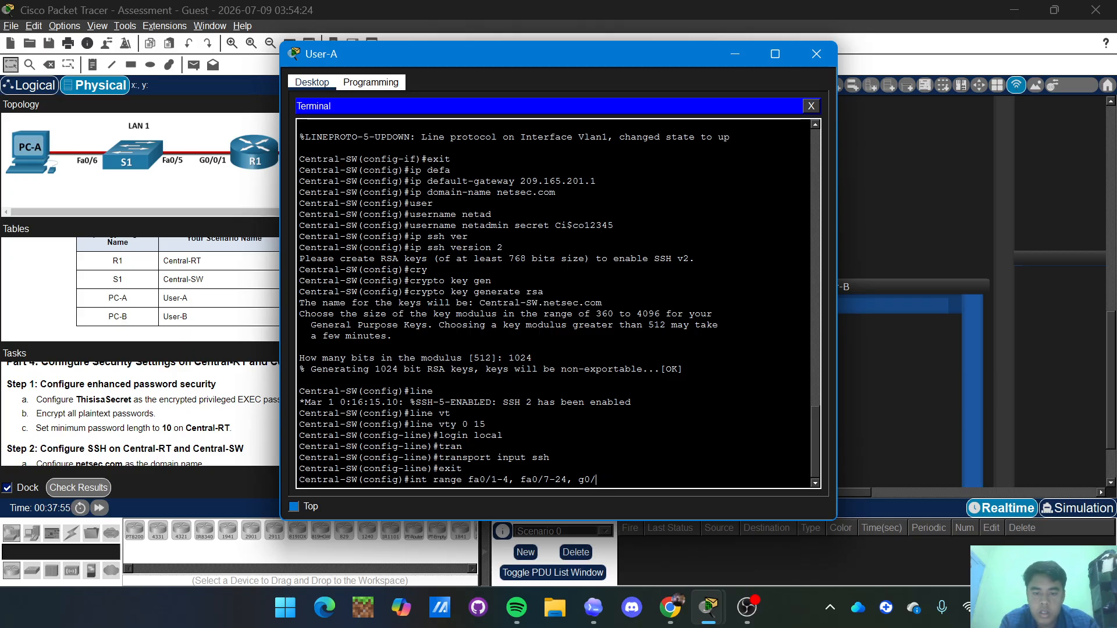
text(1-2)
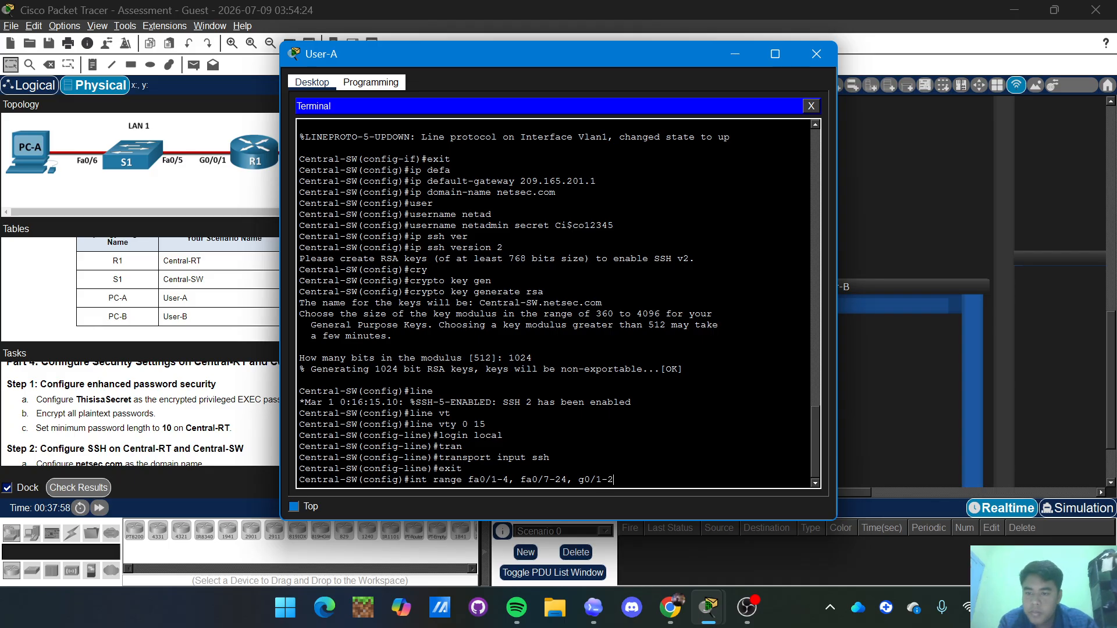
key(Return)
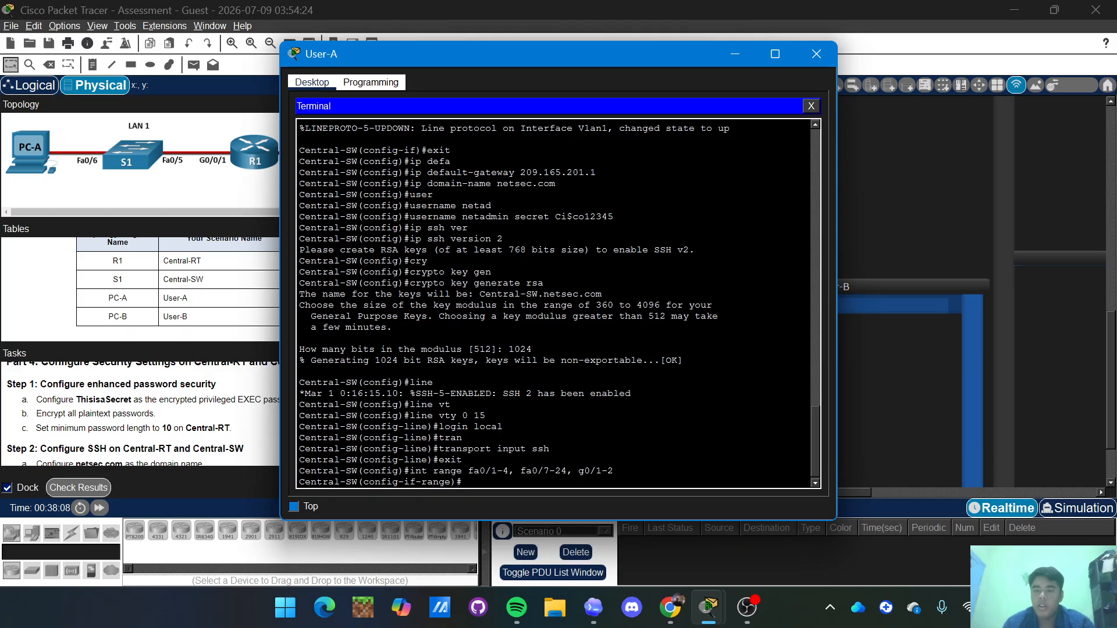
Describe the selected ports as UNUSED - SHUTDOWN and shut them down.
text(des)
key(Tab)
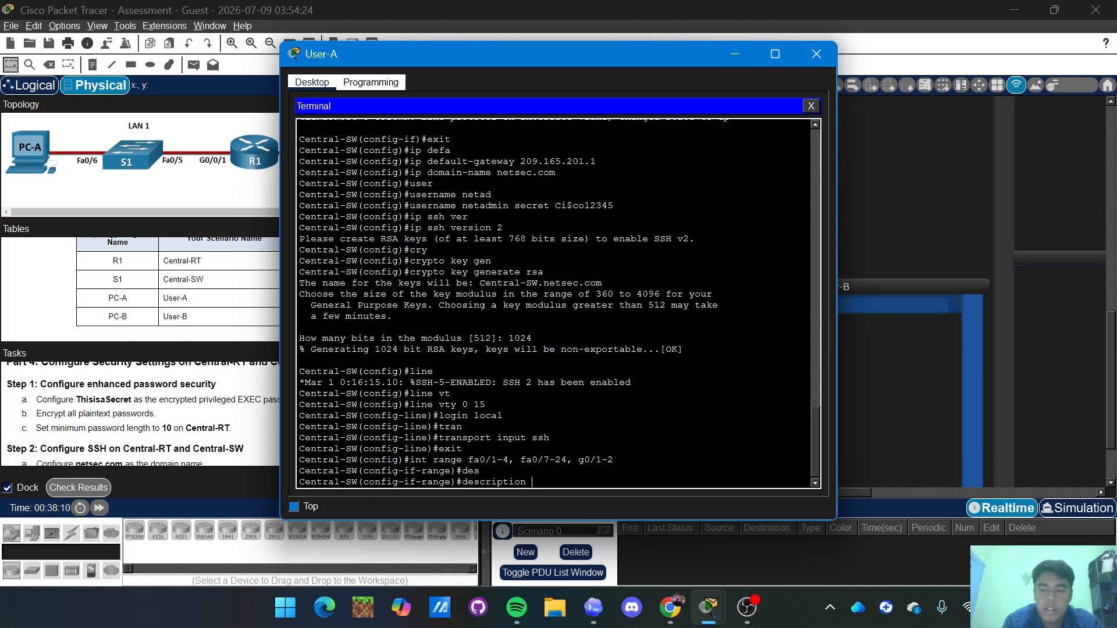
text(UNU)
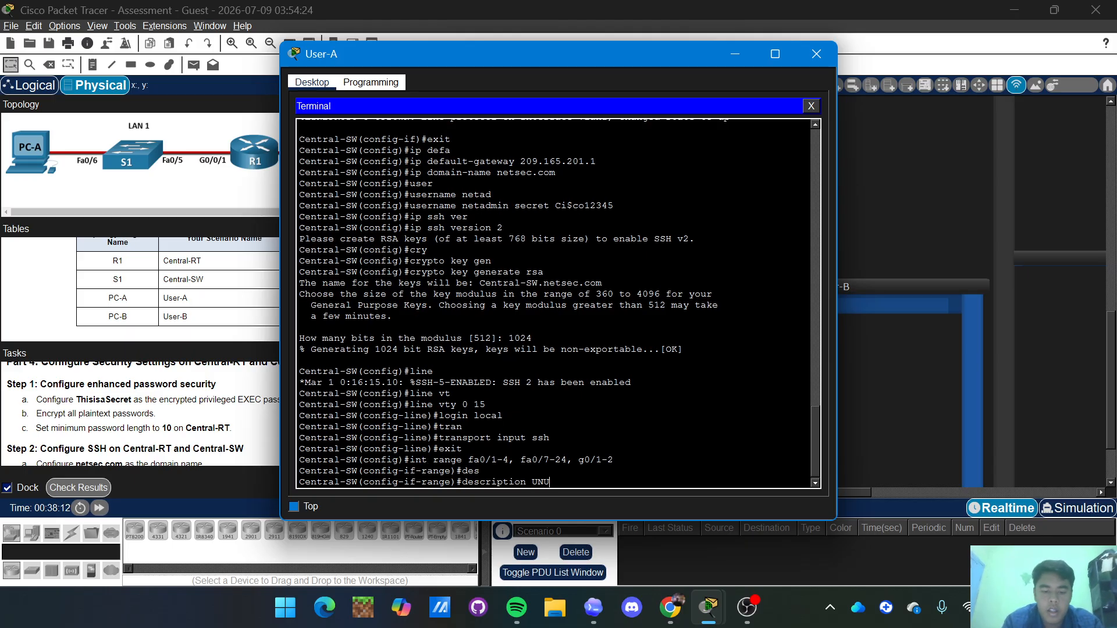
text(SED)
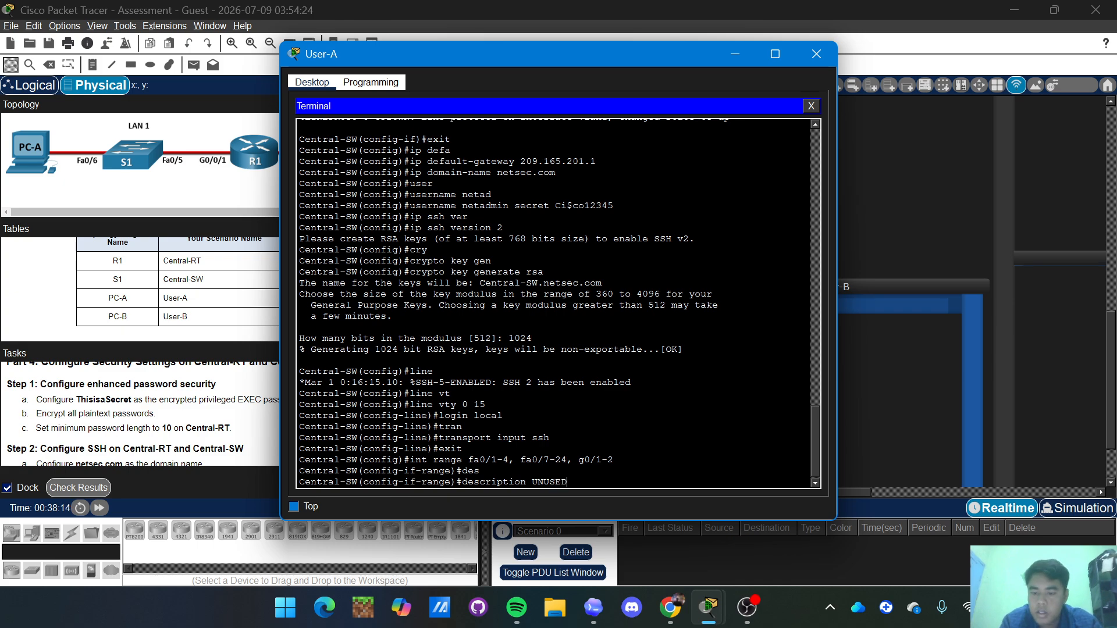
text( - SHUD)
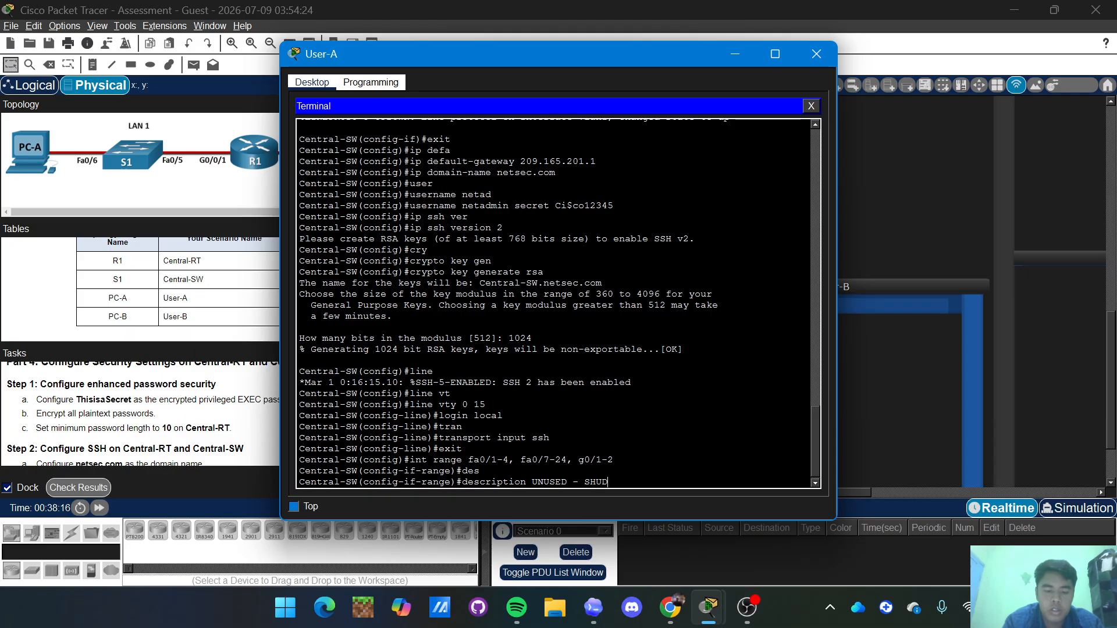
key(BackSpace)
text(T)
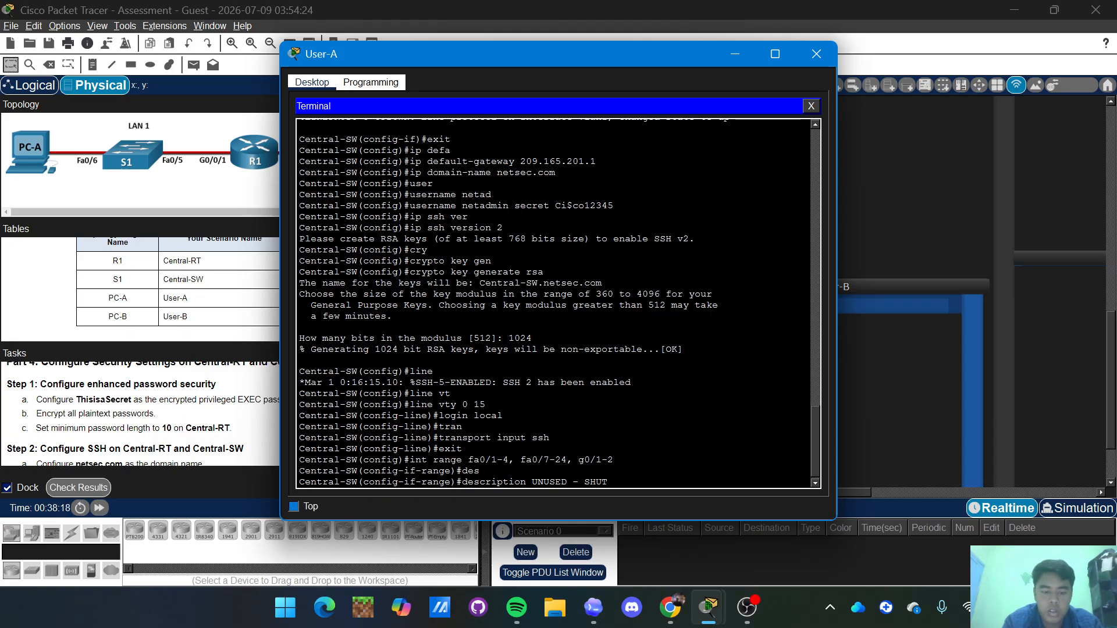
text(DOWN)
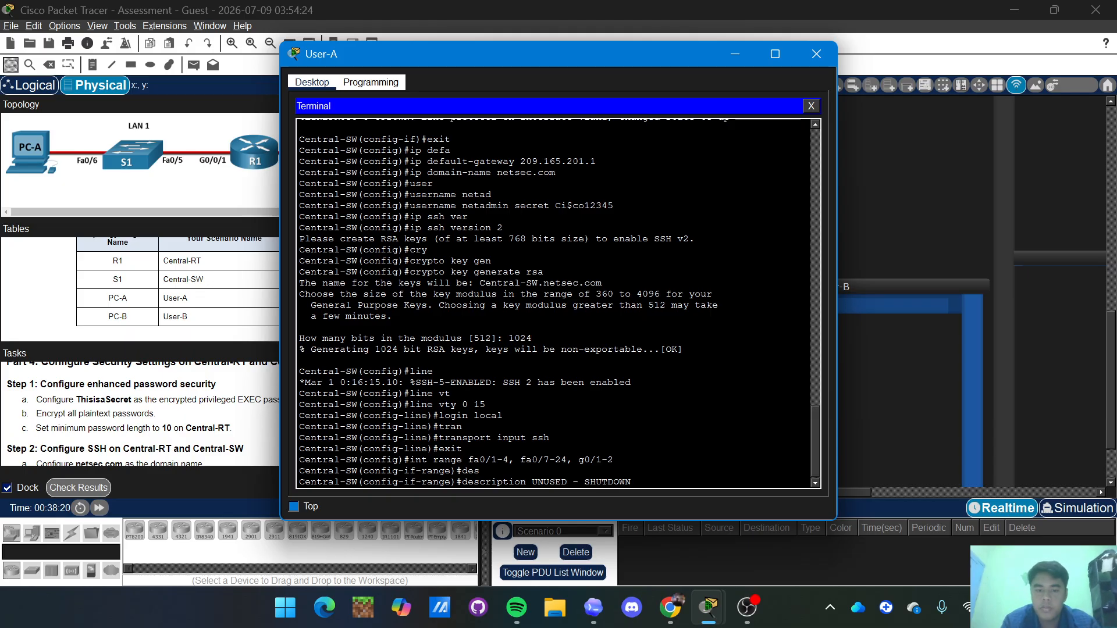
key(Return)
text(shut)
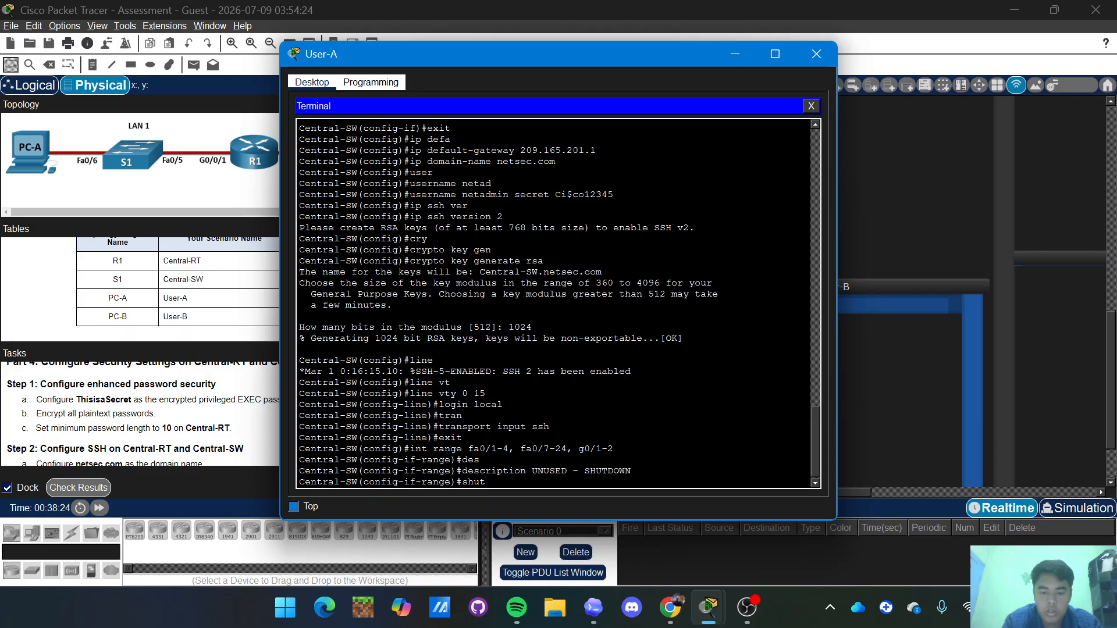
text(dow)
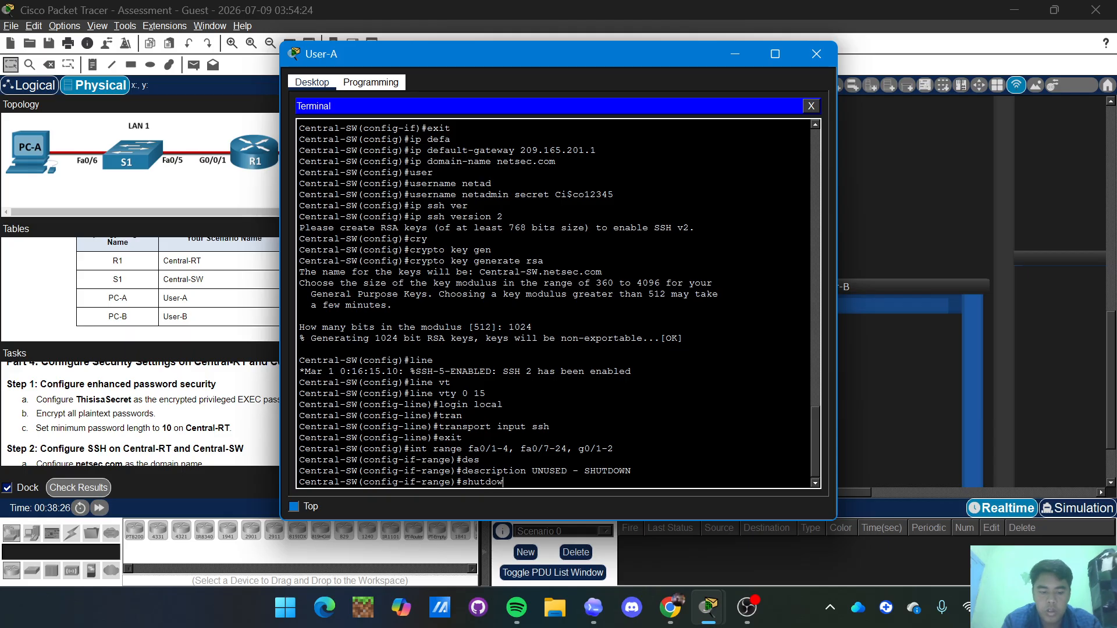
text(n)
key(Return)
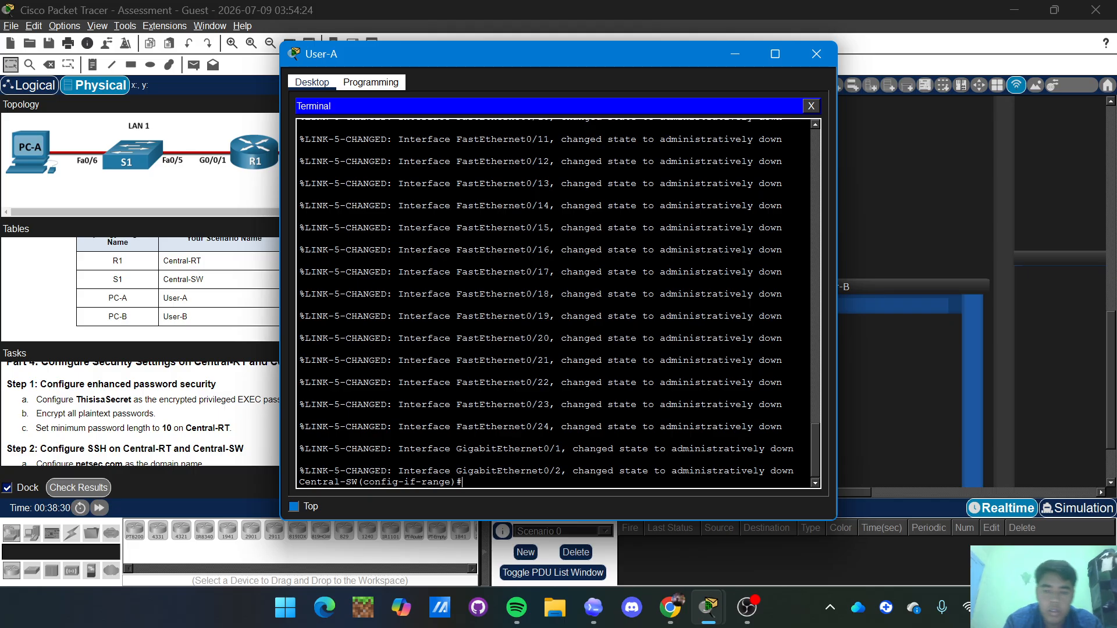
Save running-config to startup-config with the default filename, then close User-A's terminal.
text(end)
key(Return)
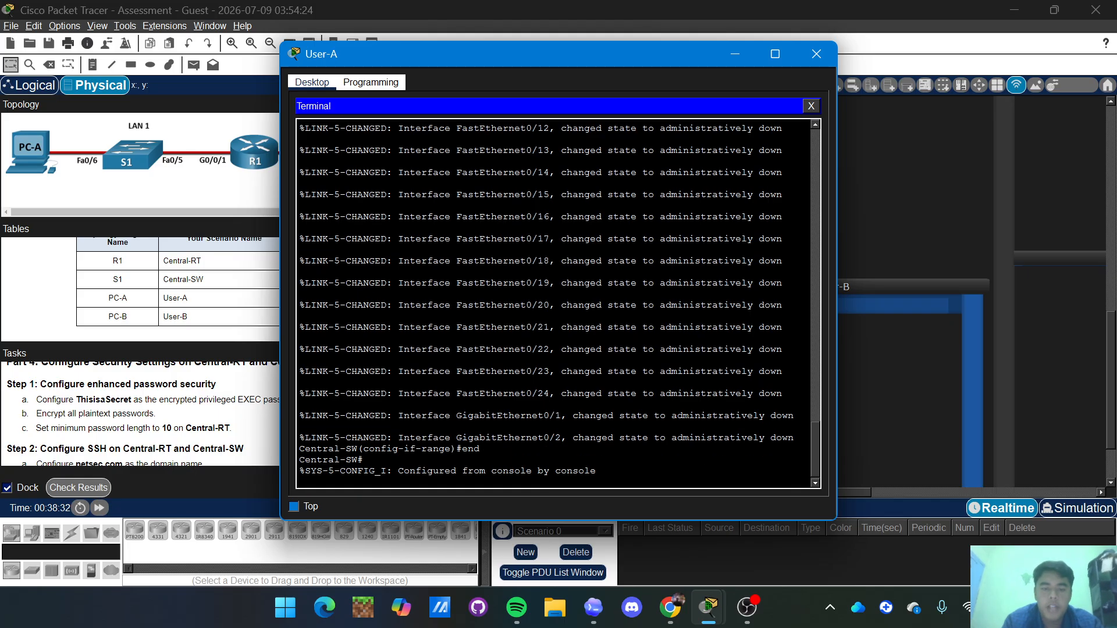
key(Return)
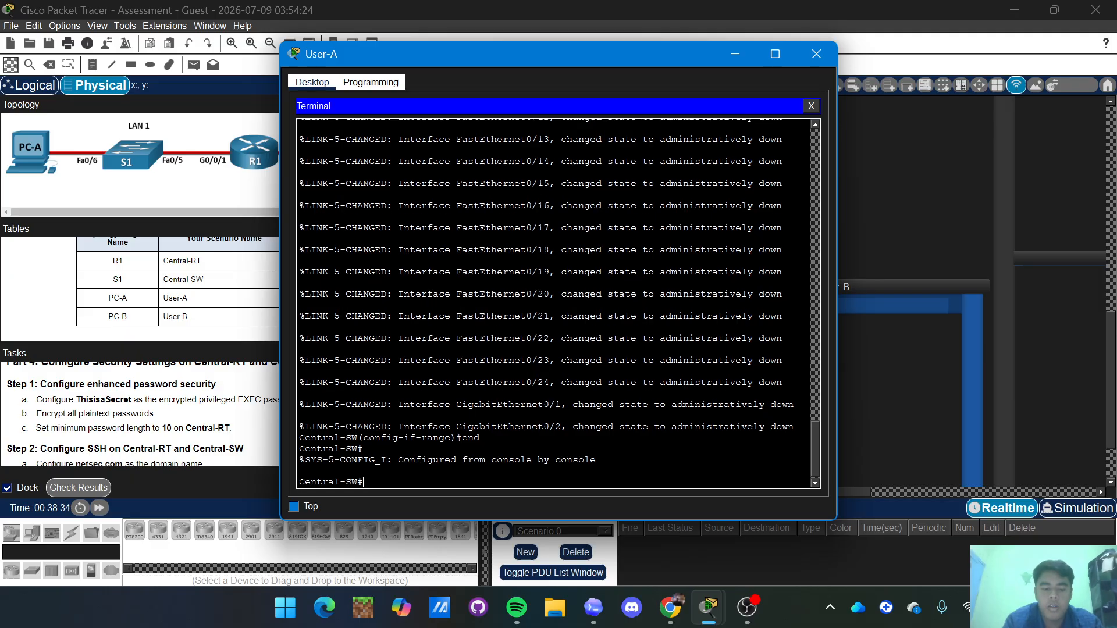
text(copy r)
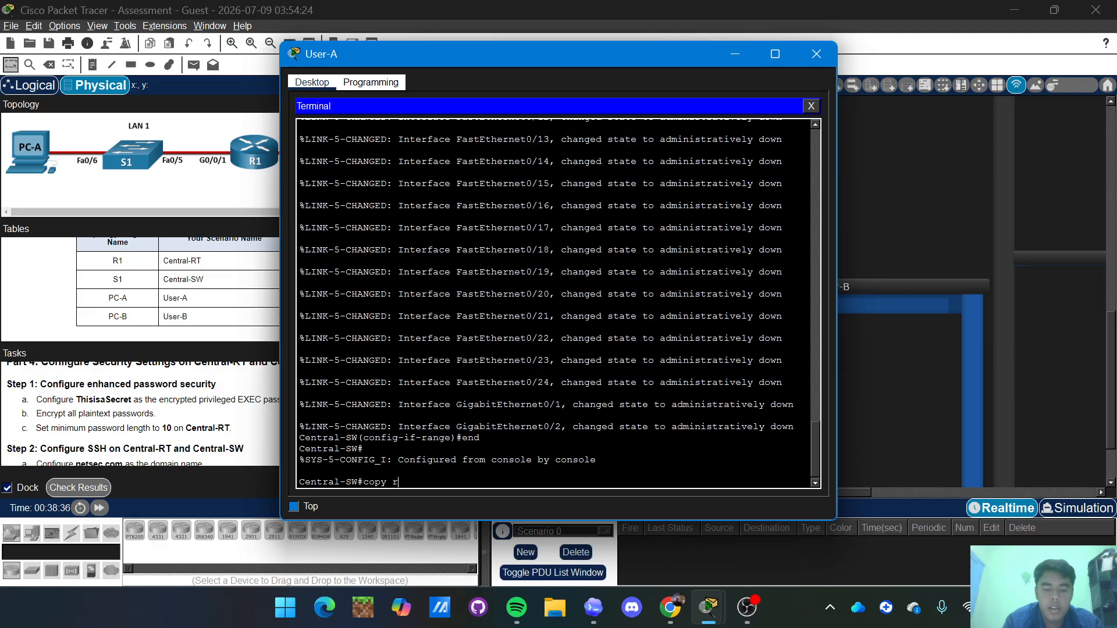
text(unn)
key(Tab)
text(start)
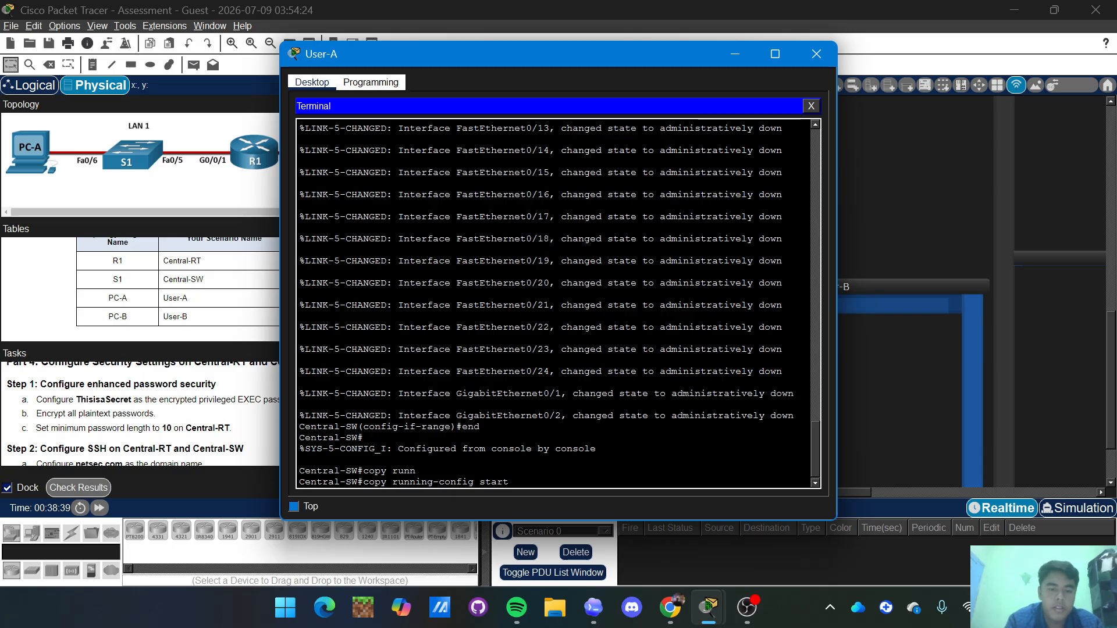
key(Tab)
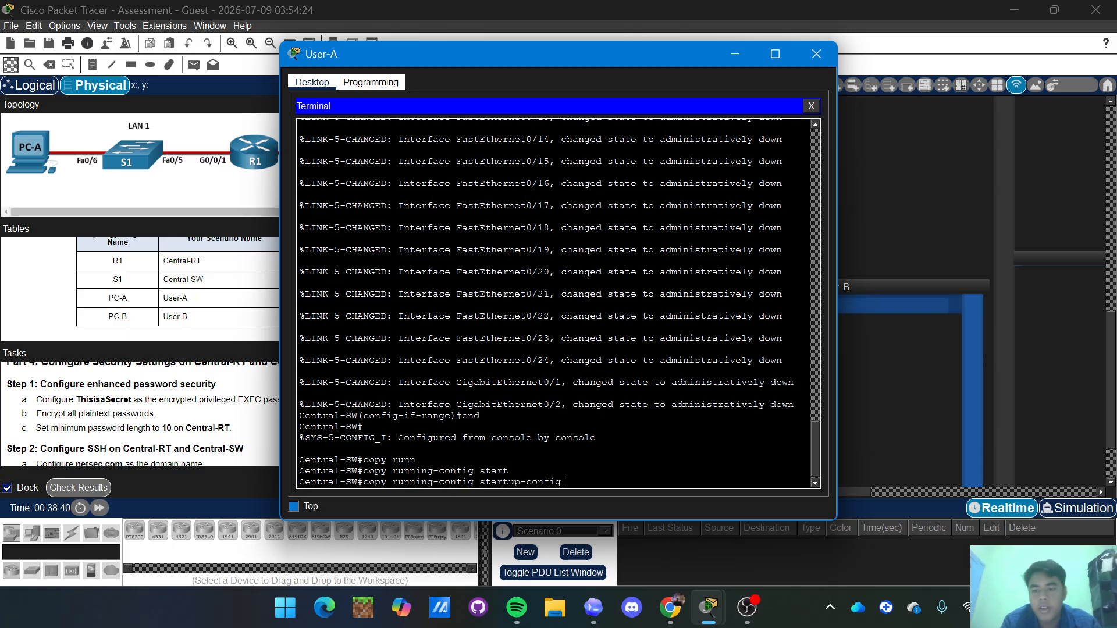
key(Return)
key(Return)
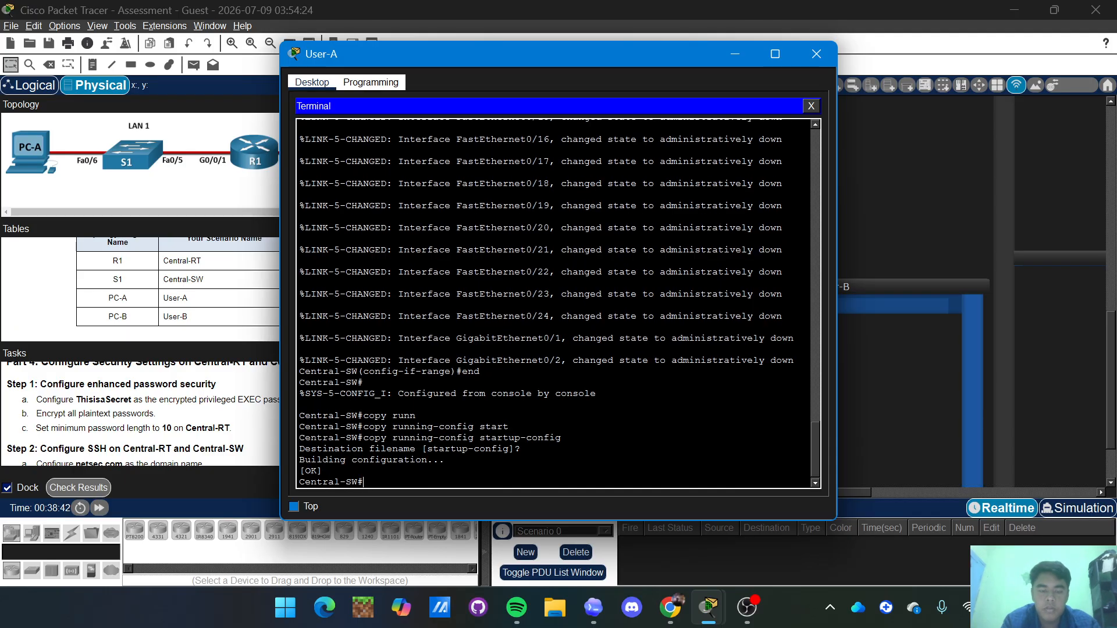
key(Return)
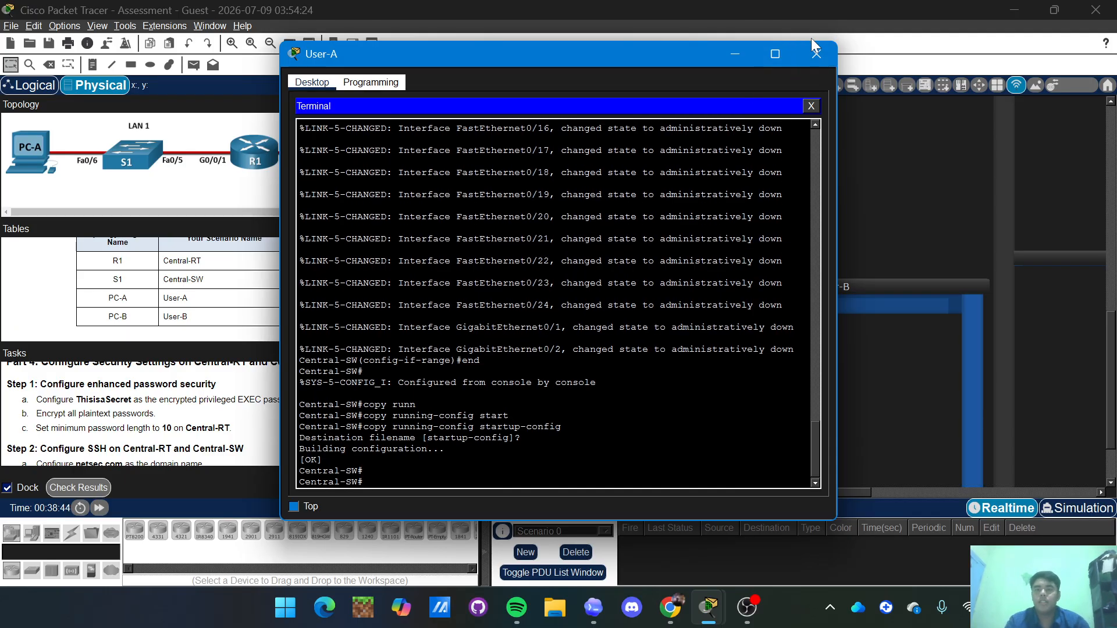
click(816, 54)
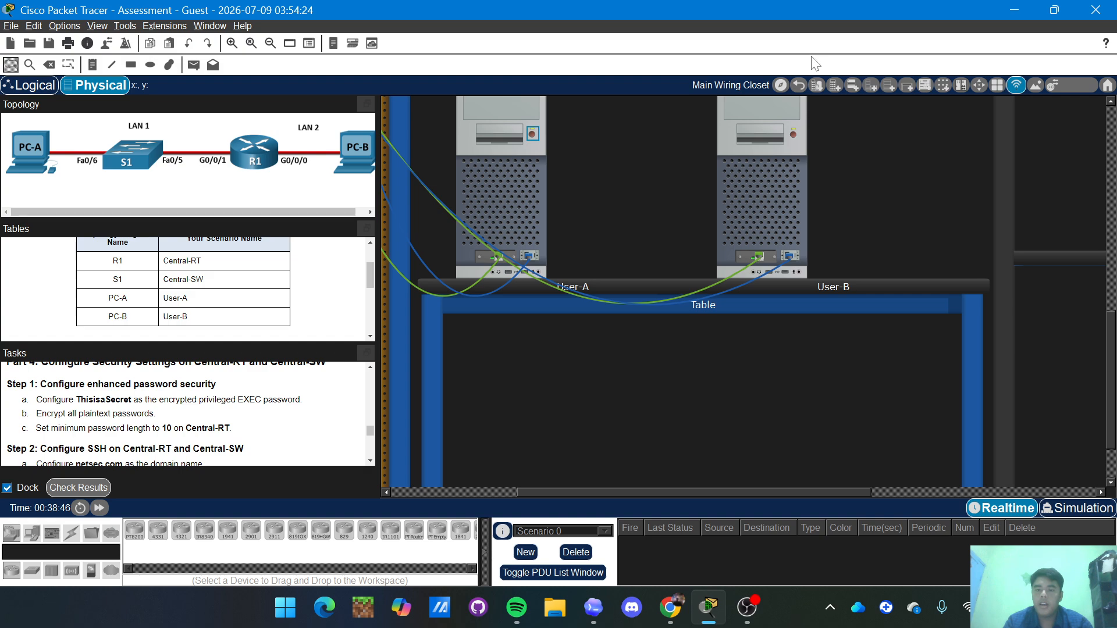
mouse_move(826, 181)
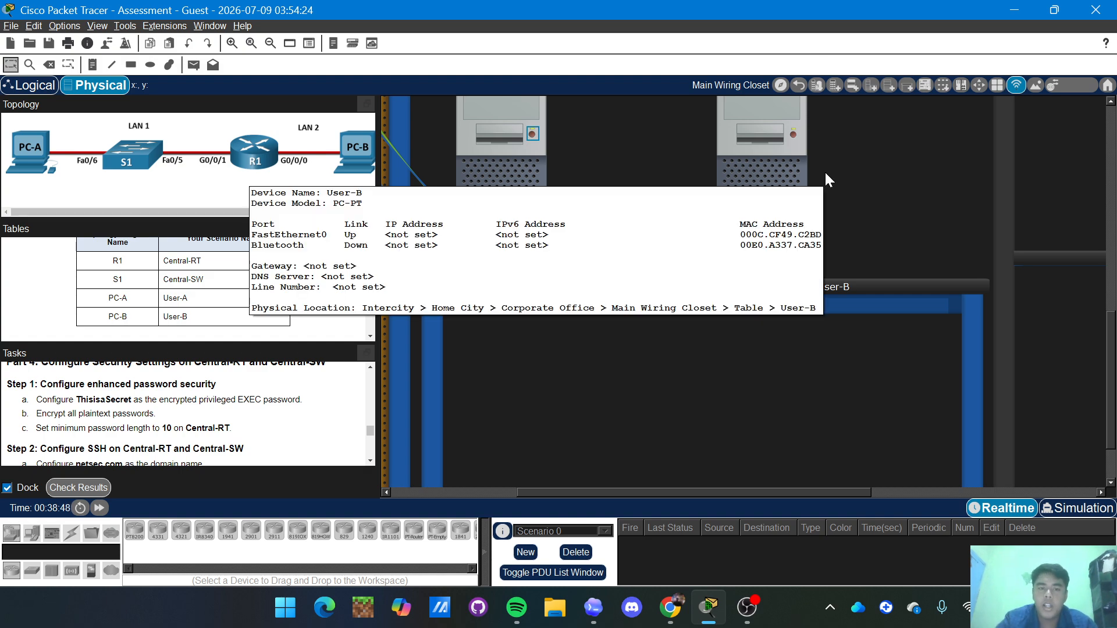
scroll(741, 448, up, 2)
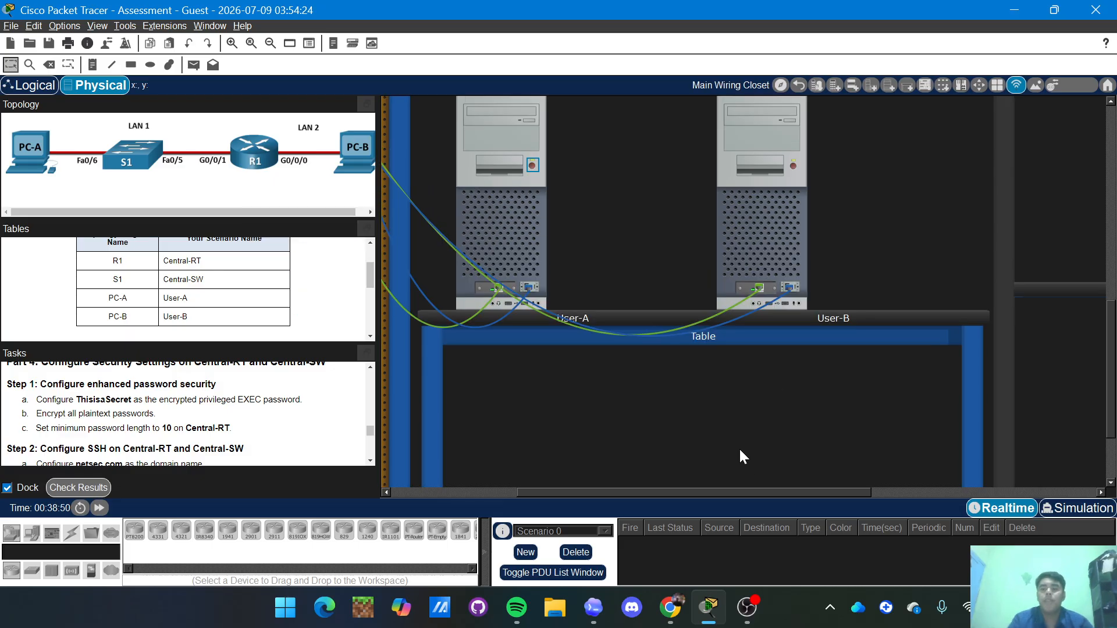
scroll(740, 450, up, 5)
scroll(661, 339, down, 3)
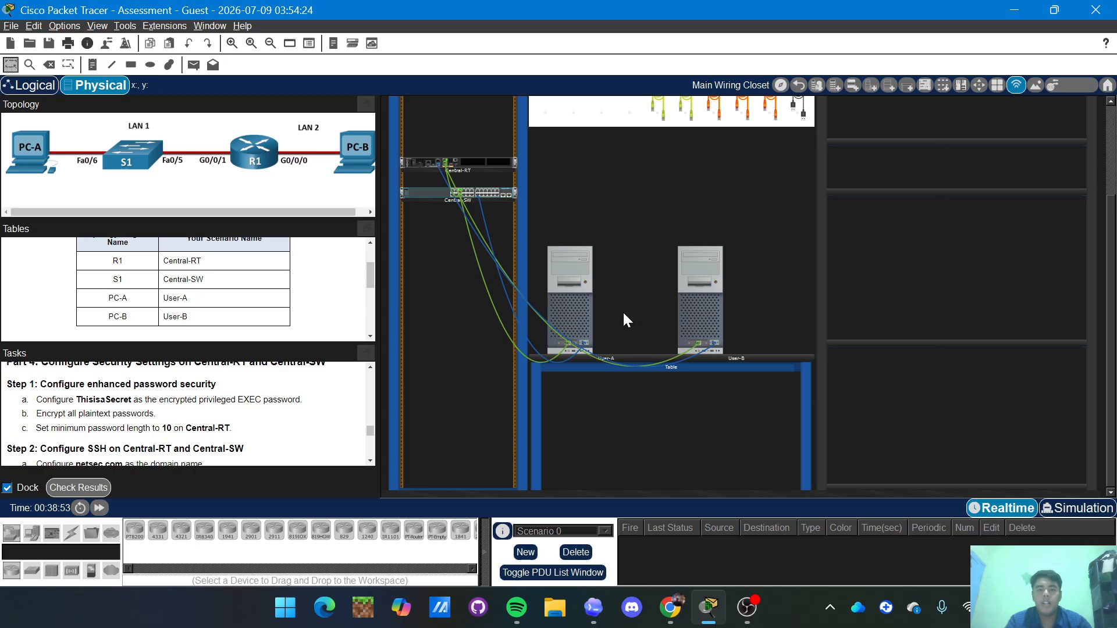
scroll(623, 314, up, 3)
scroll(590, 327, down, 5)
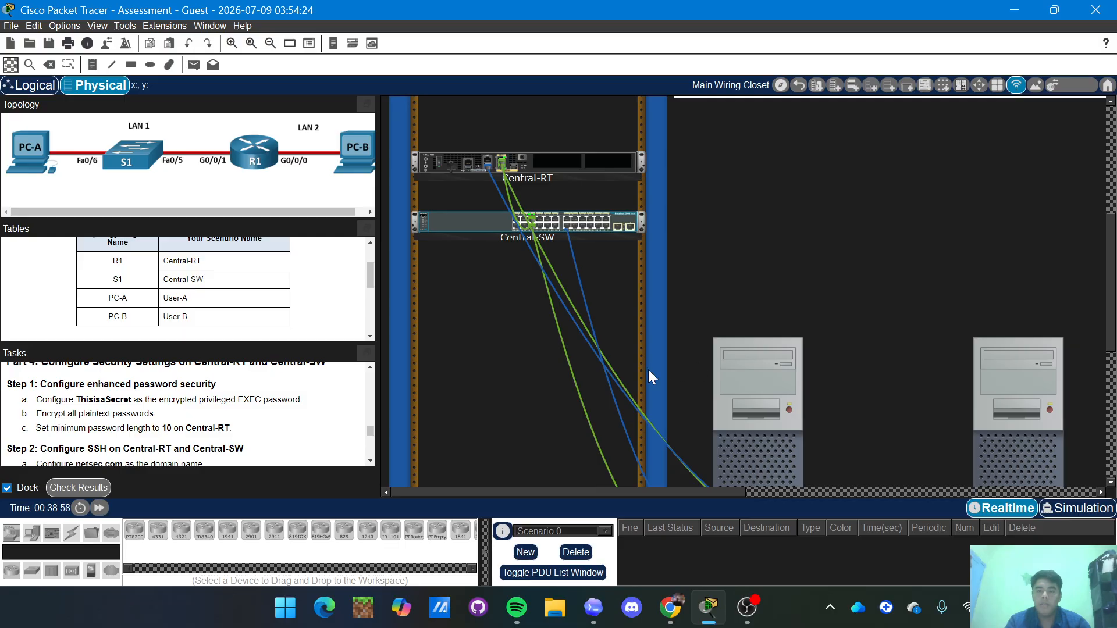
scroll(649, 370, down, 3)
scroll(648, 370, right, 2)
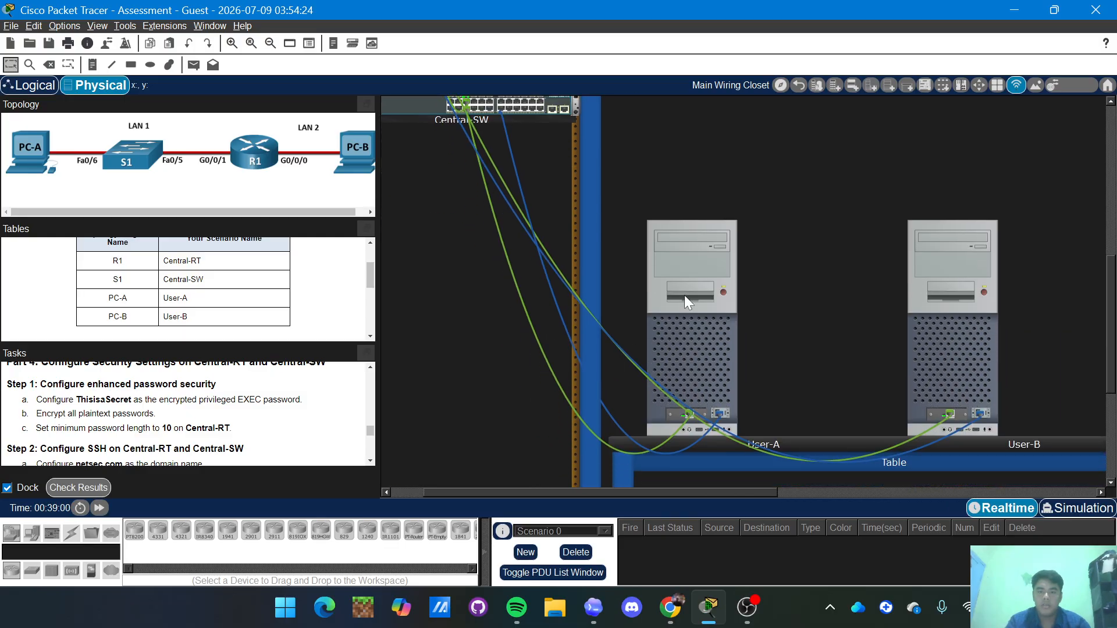
click(678, 328)
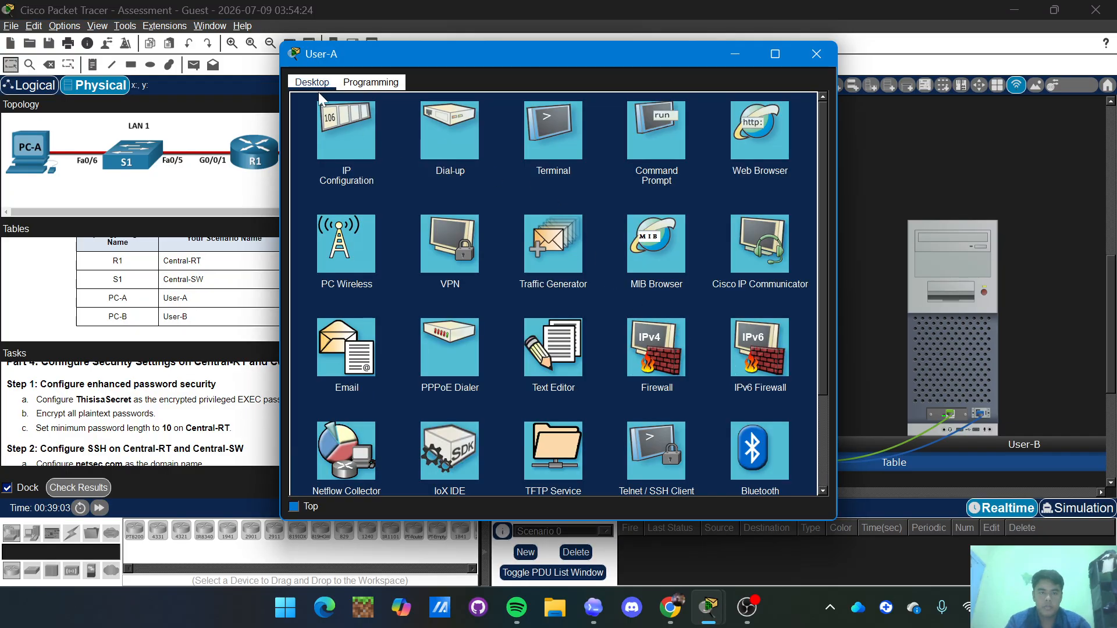
Give User-A IPv4 209.165.201.30, mask 255.255.255.224, and begin the 209.165.201.1 gateway.
click(348, 131)
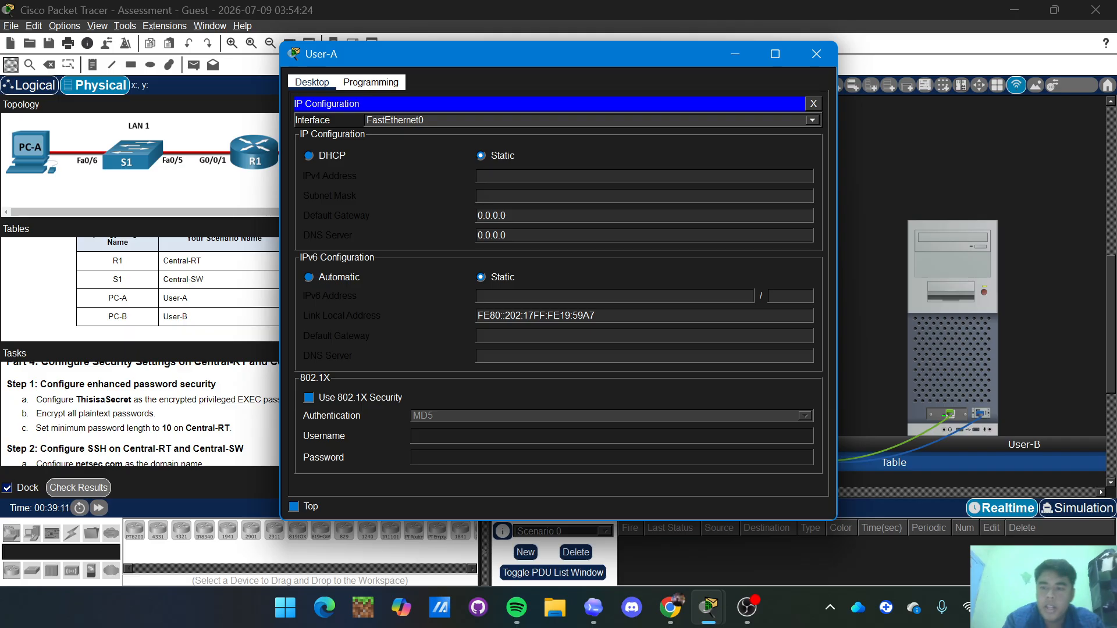
text(209)
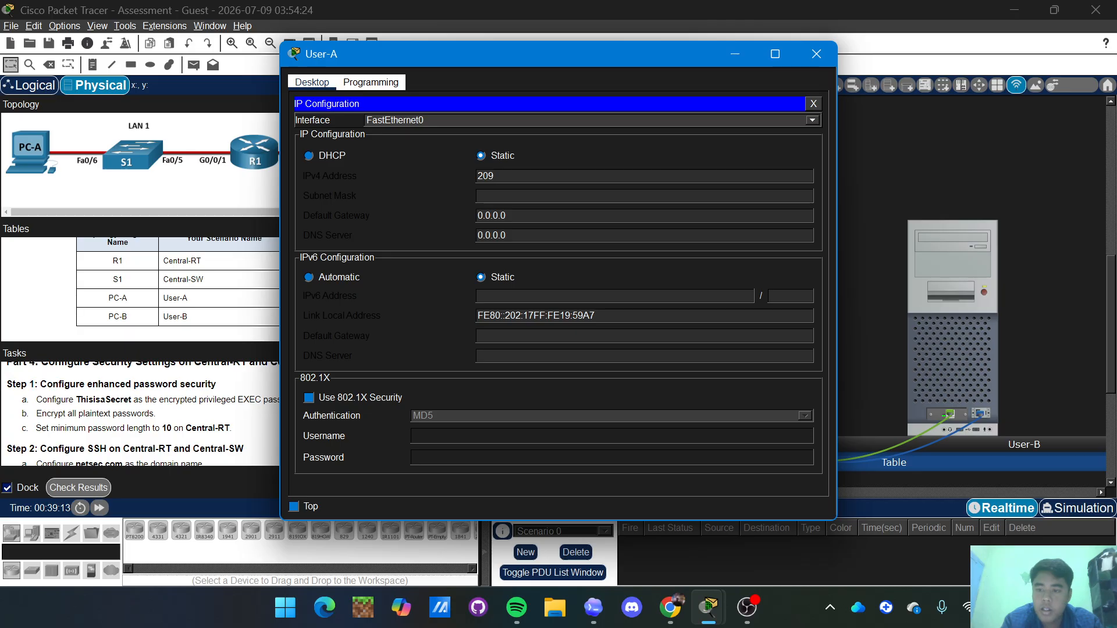
text(.)
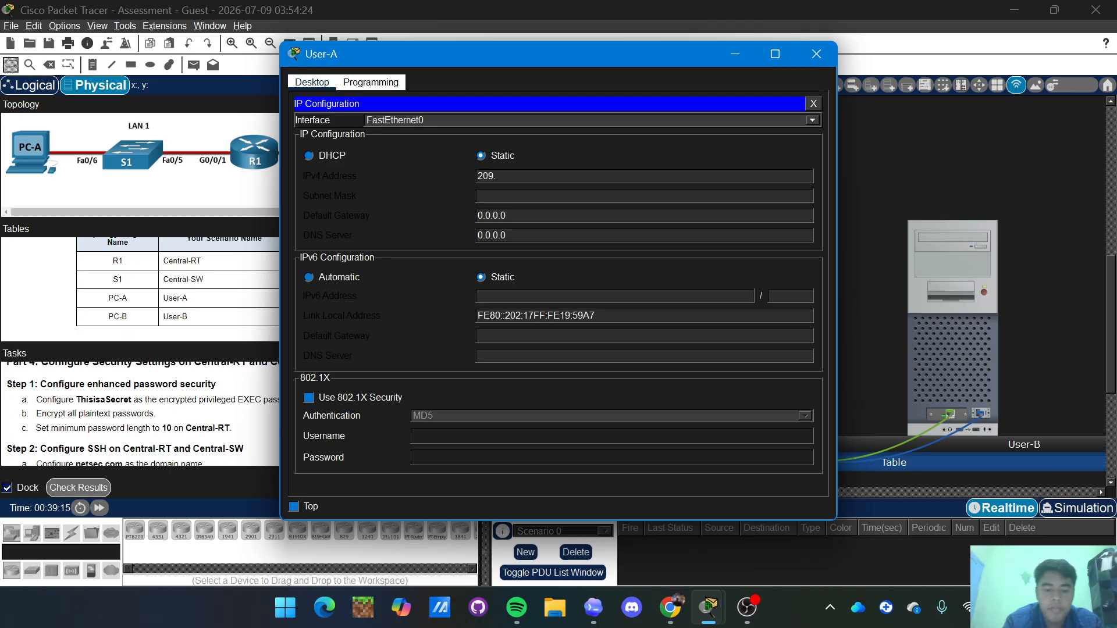
text(165)
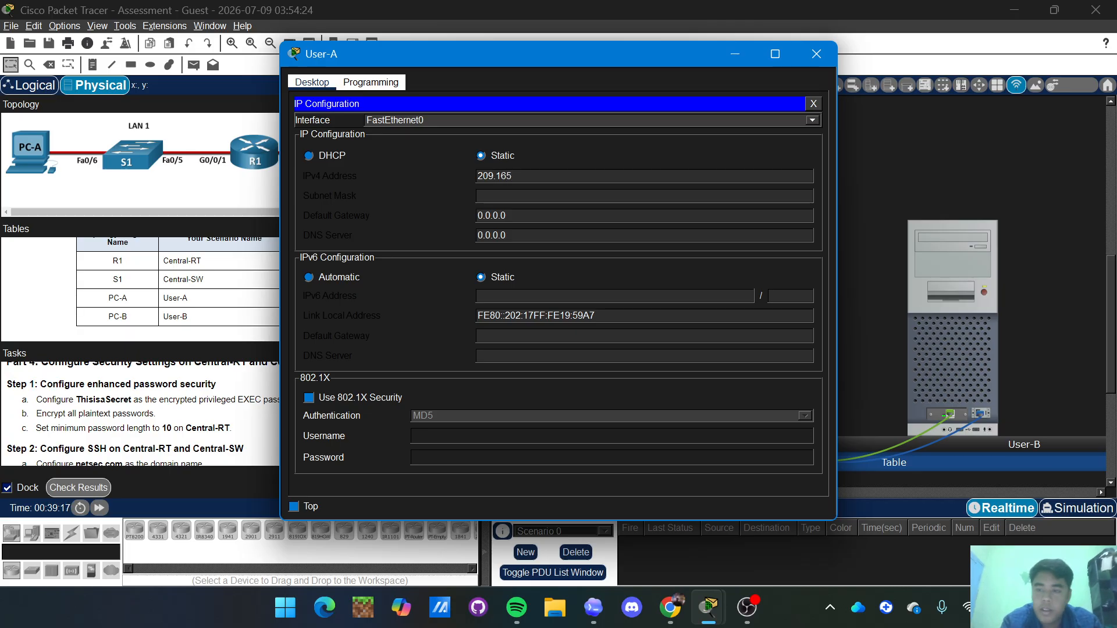
text(.201)
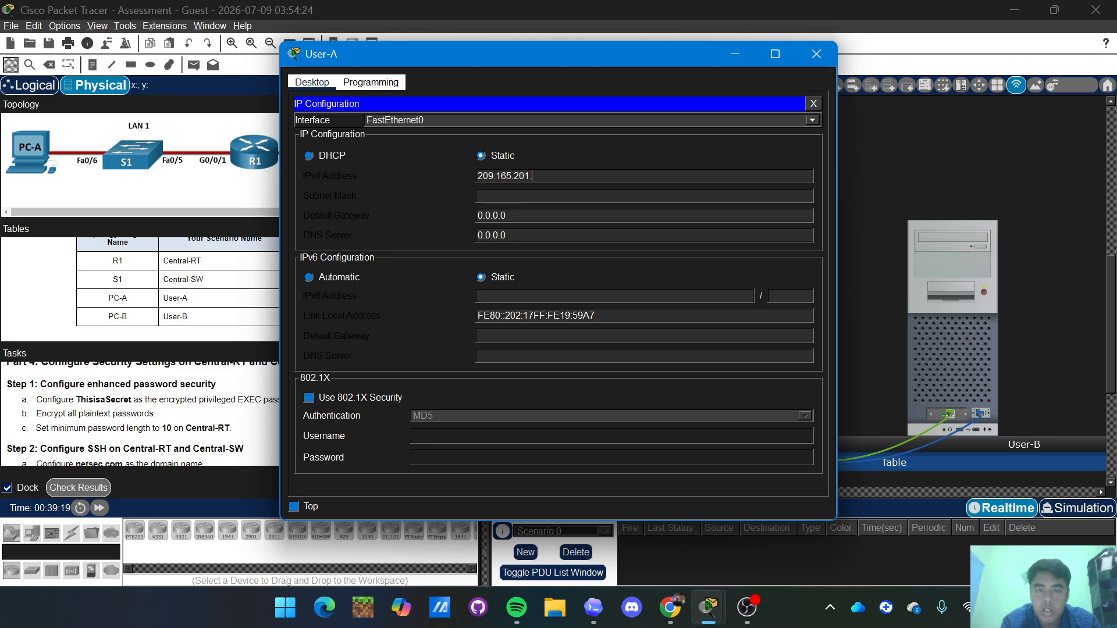
text(.30)
key(Tab)
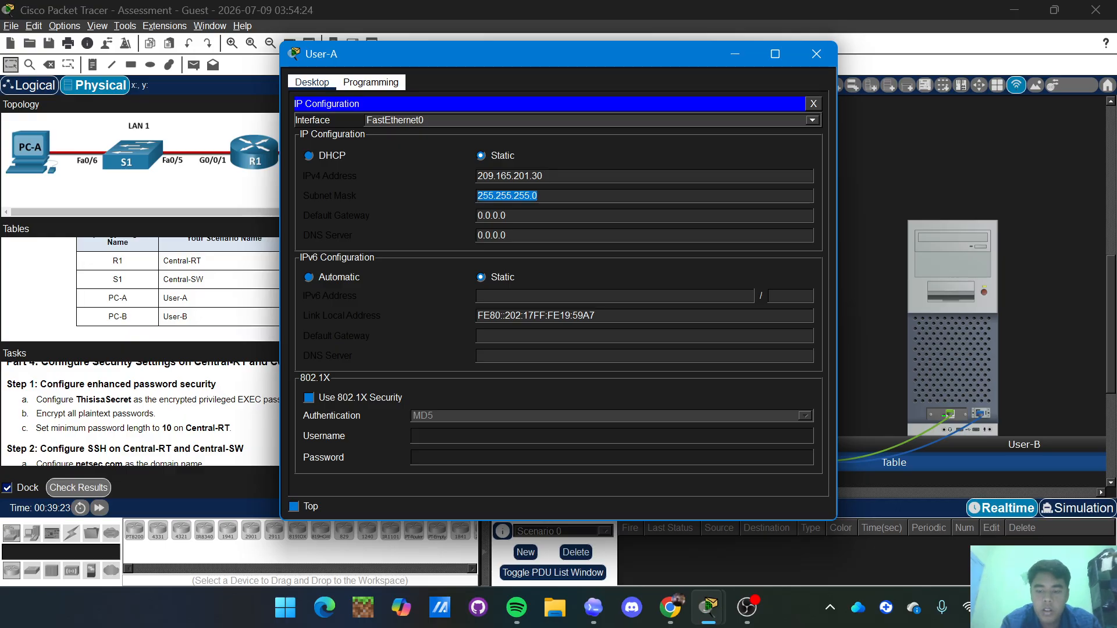
key(End)
key(BackSpace)
text(224)
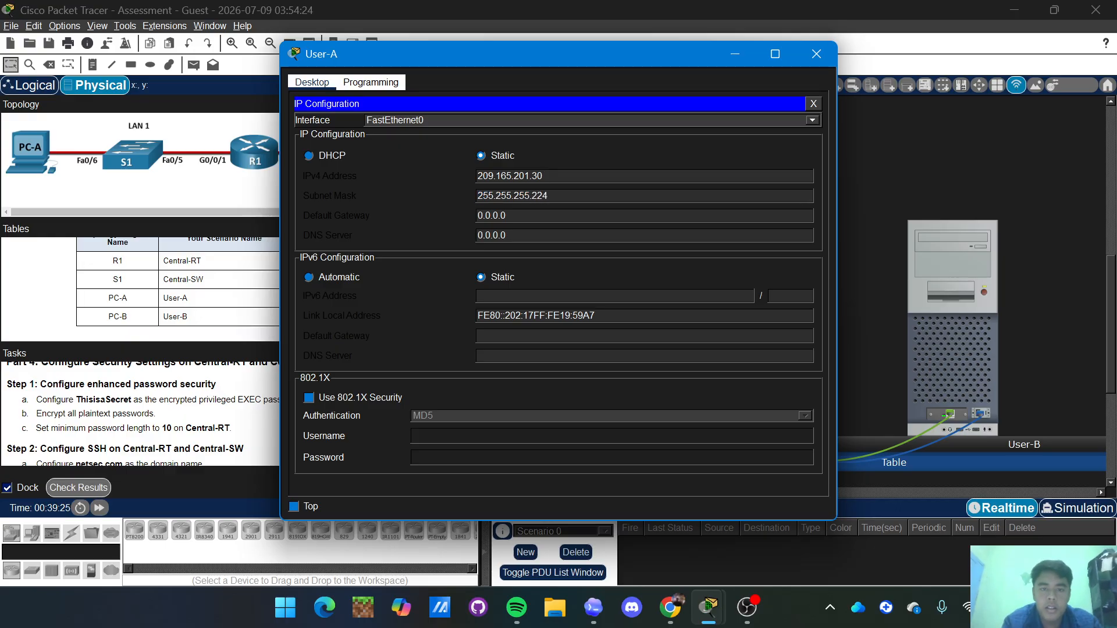
key(Tab)
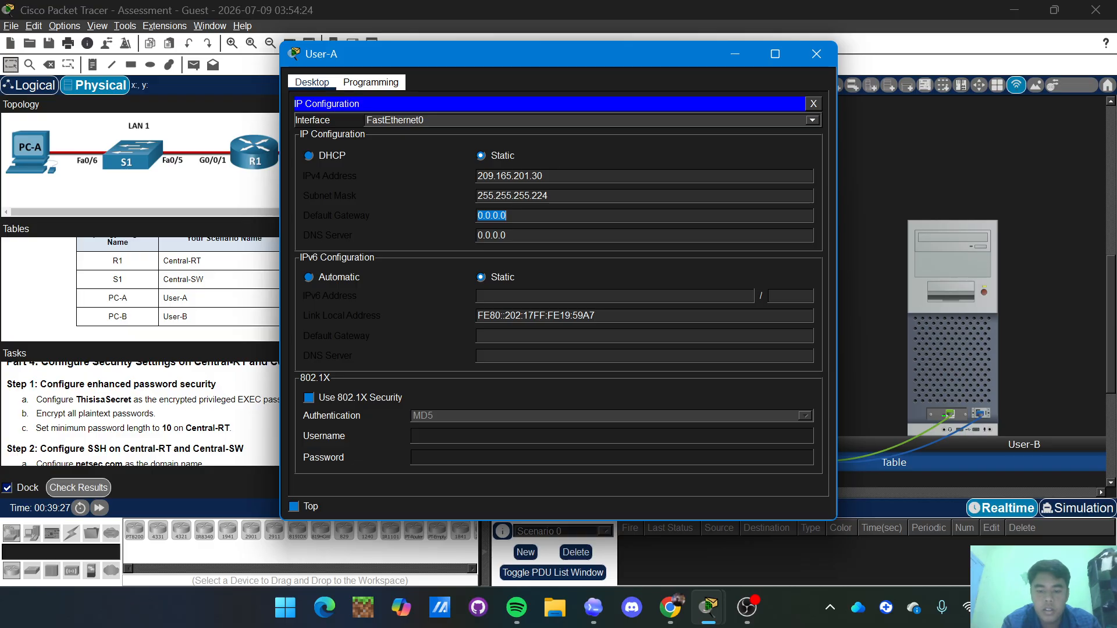
text(20)
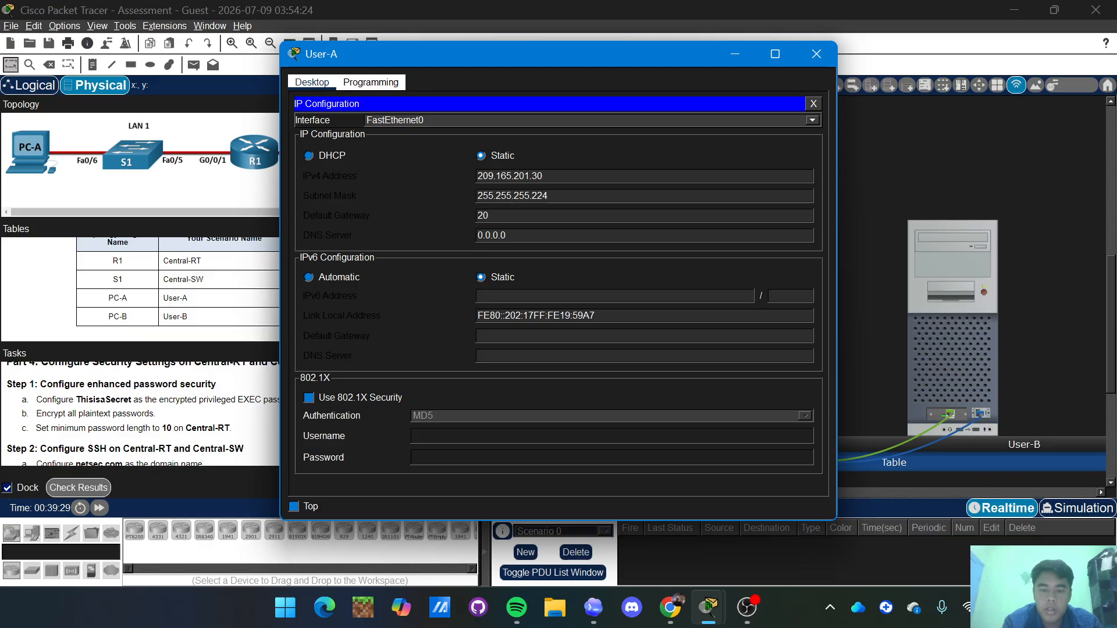
text(9.165.201.1)
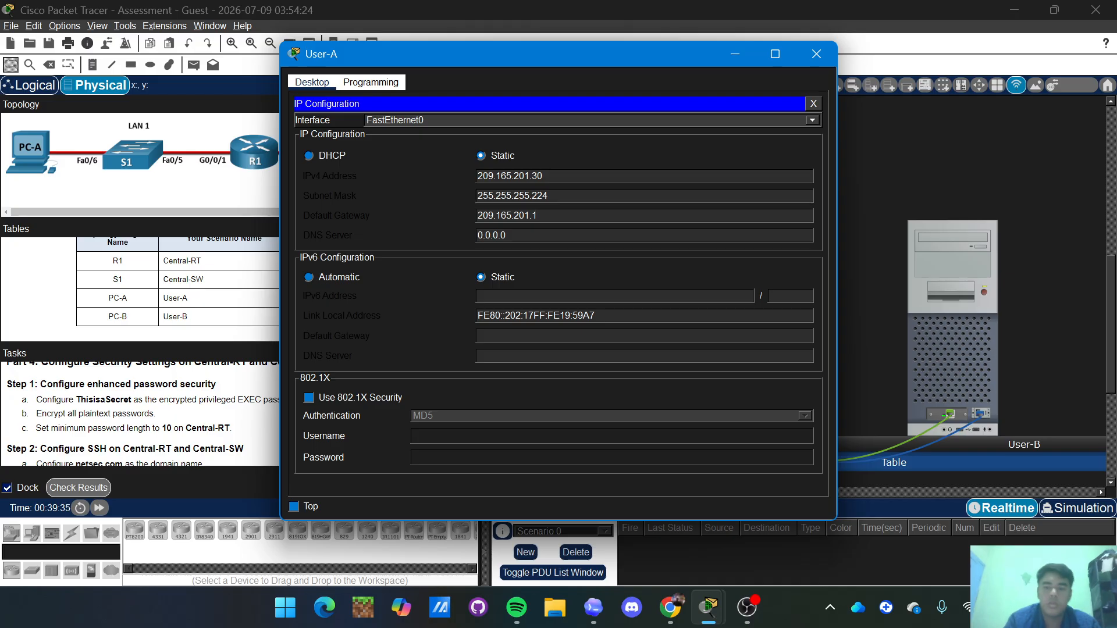
Close User-A's settings and bring up User-B's IP Configuration.
click(817, 54)
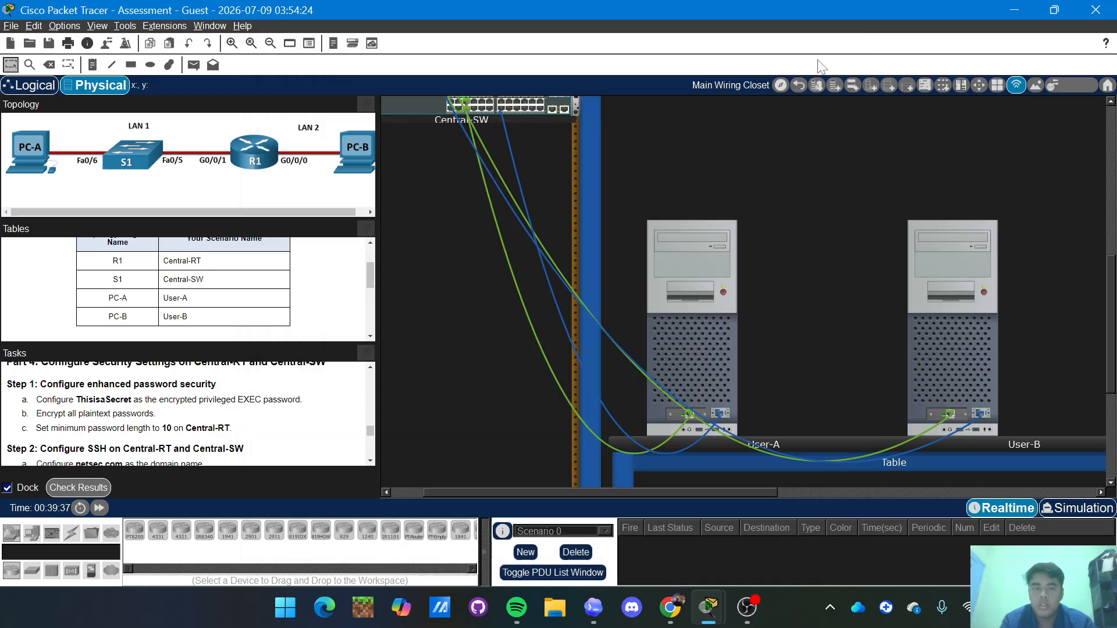
scroll(785, 233, right, 3)
scroll(754, 245, right, 1)
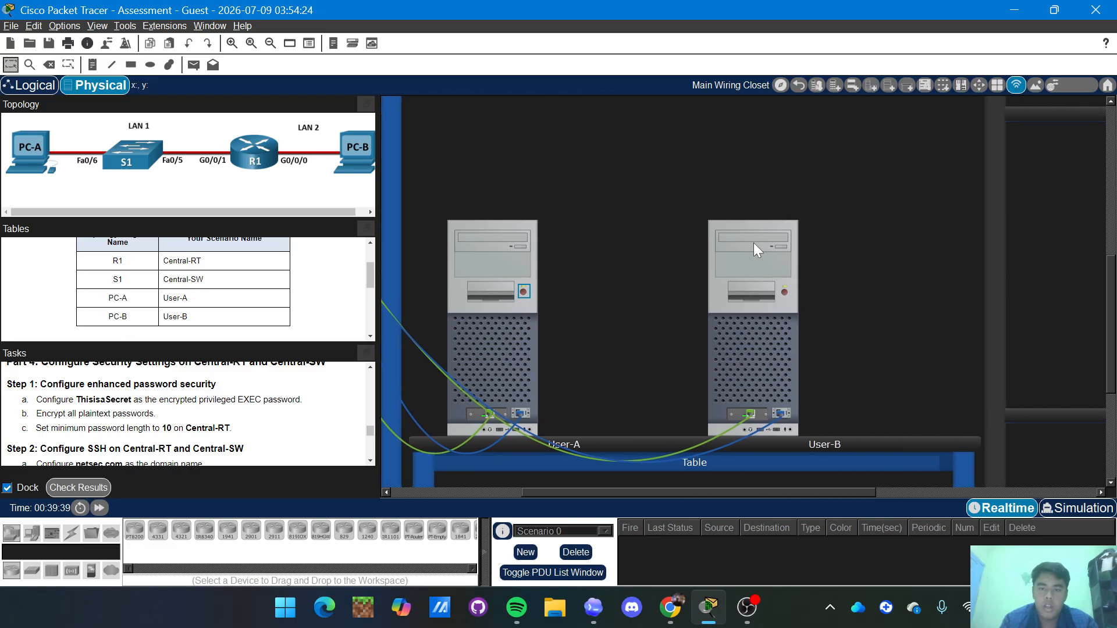
click(727, 263)
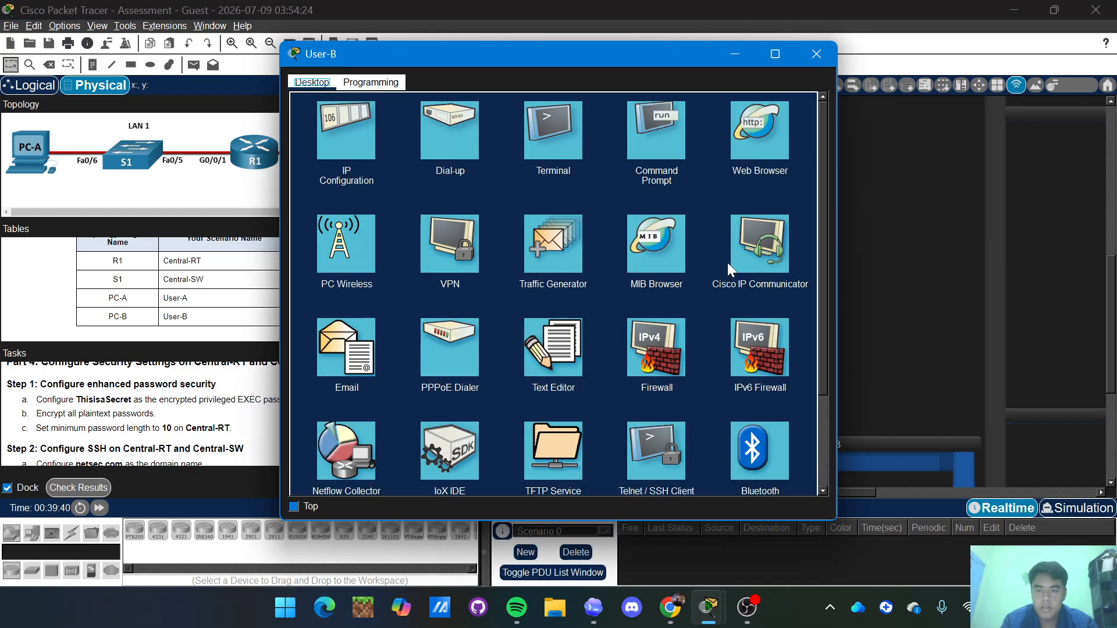
click(346, 130)
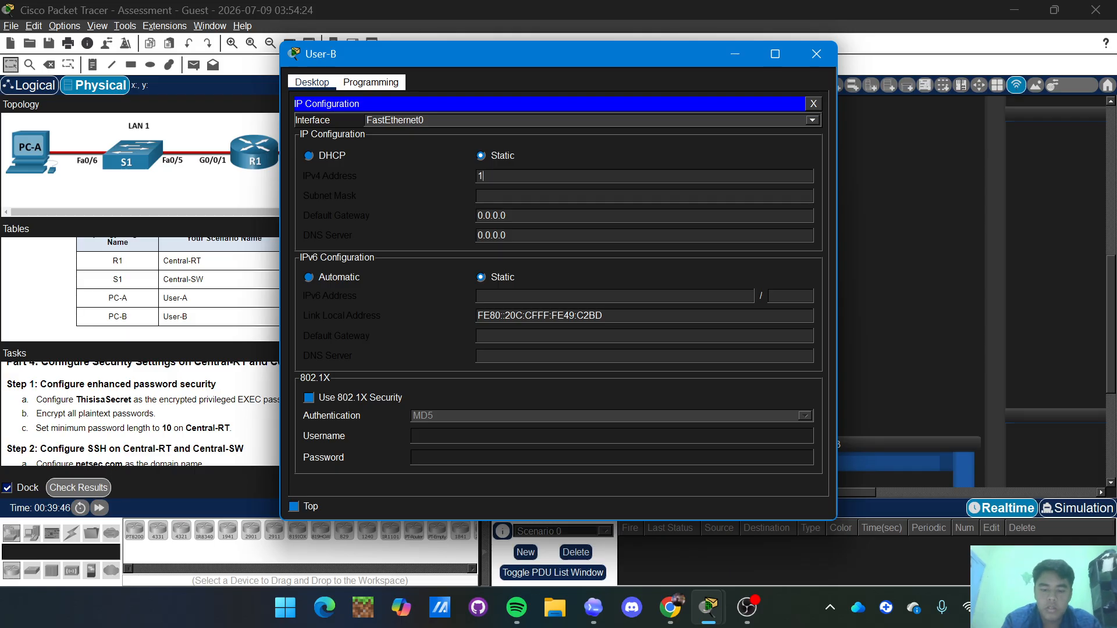
Set User-B to 209.165.201.62, mask 255.255.255.224, gateway 209.165.201.33, then close its window.
key(BackSpace)
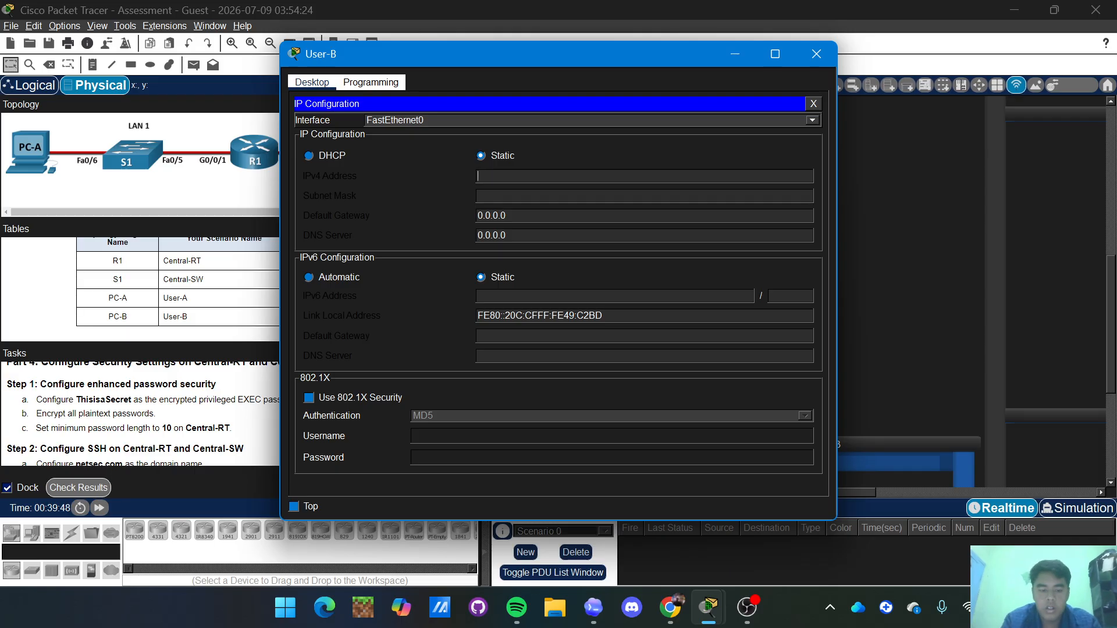
text(209.)
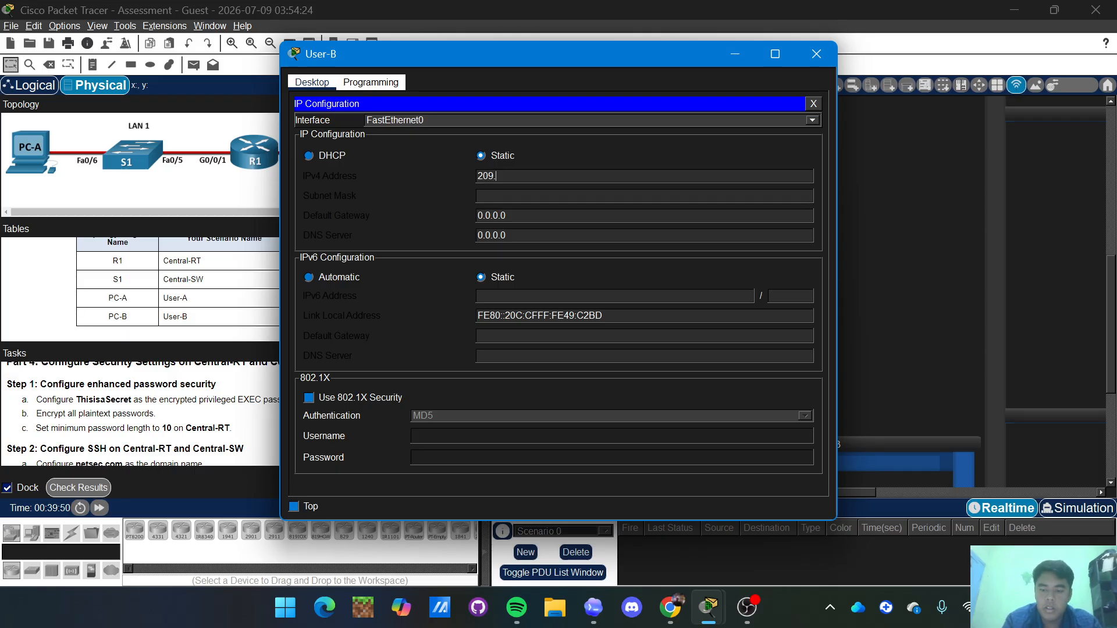
text(165.102)
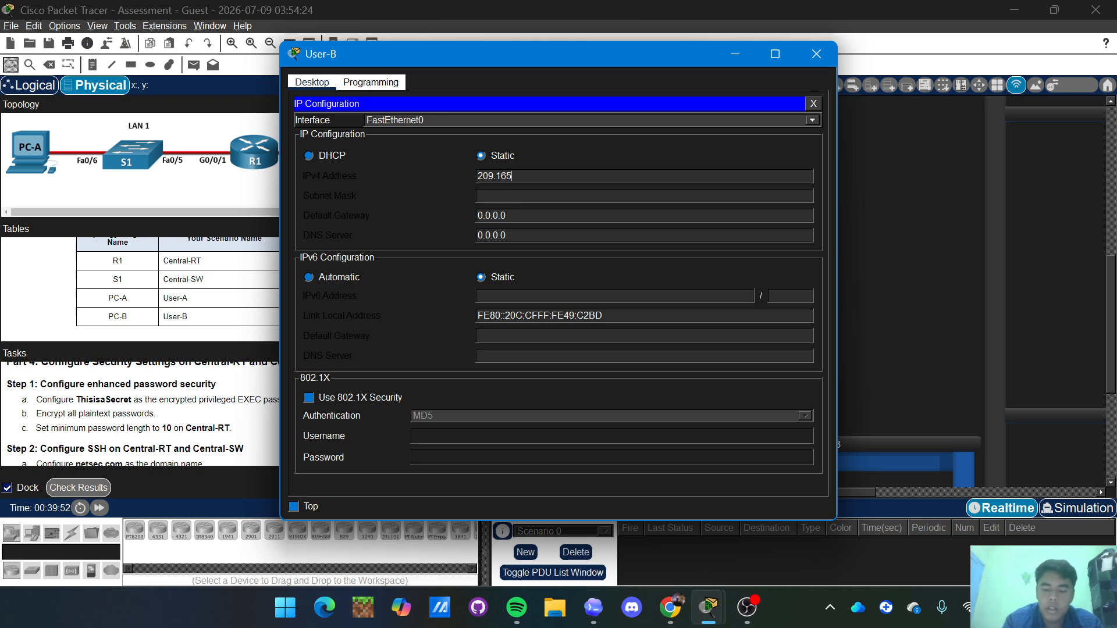
key(BackSpace)
key(BackSpace)
key(BackSpace)
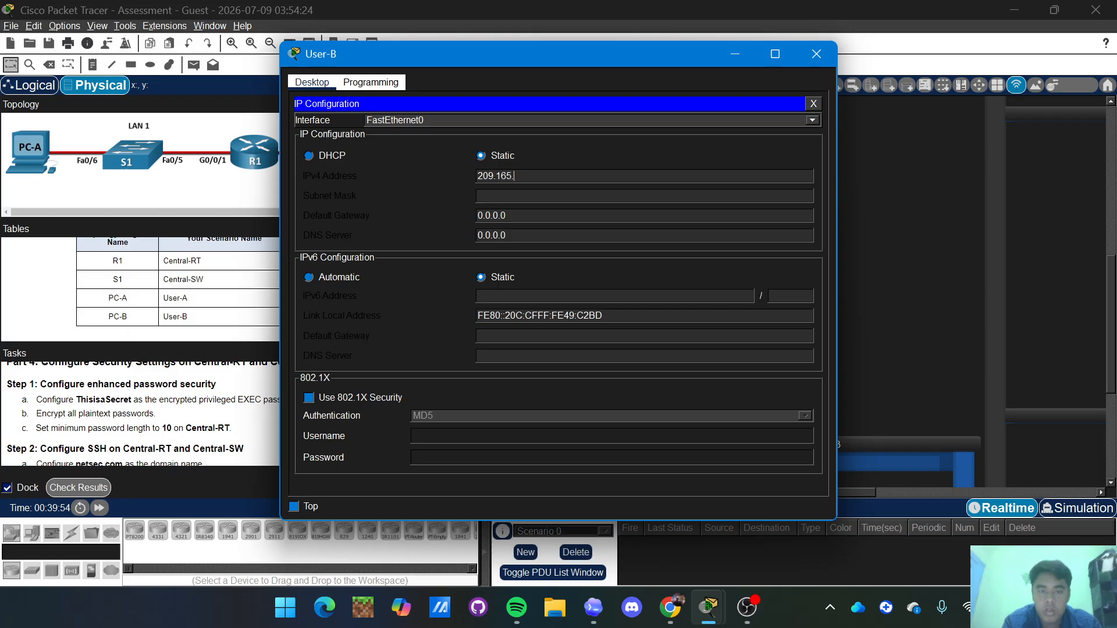
text(201)
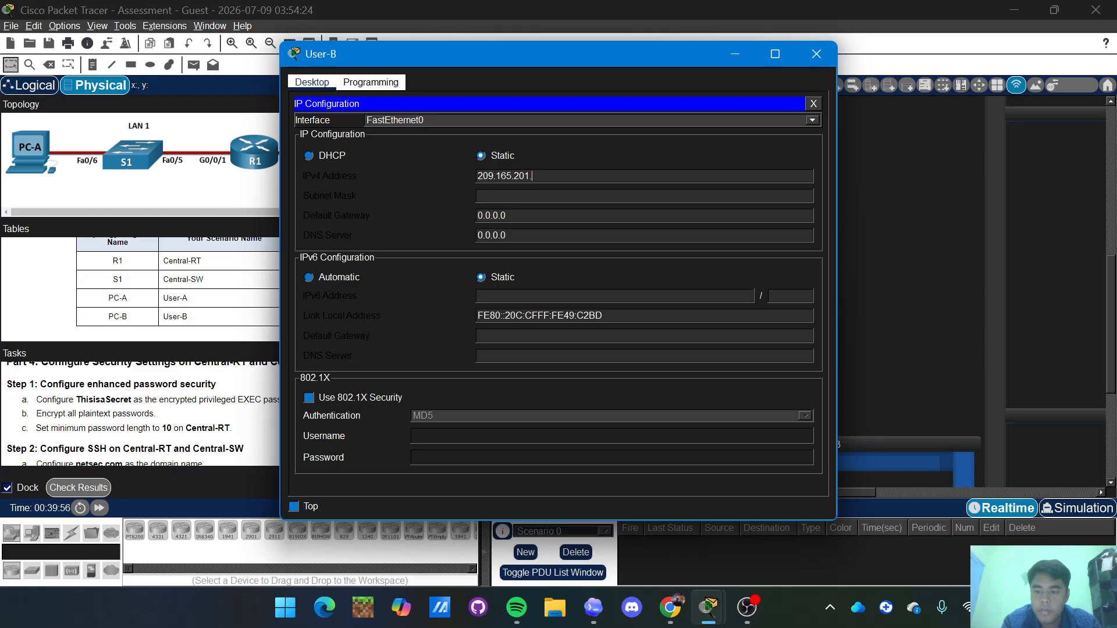
text(.62)
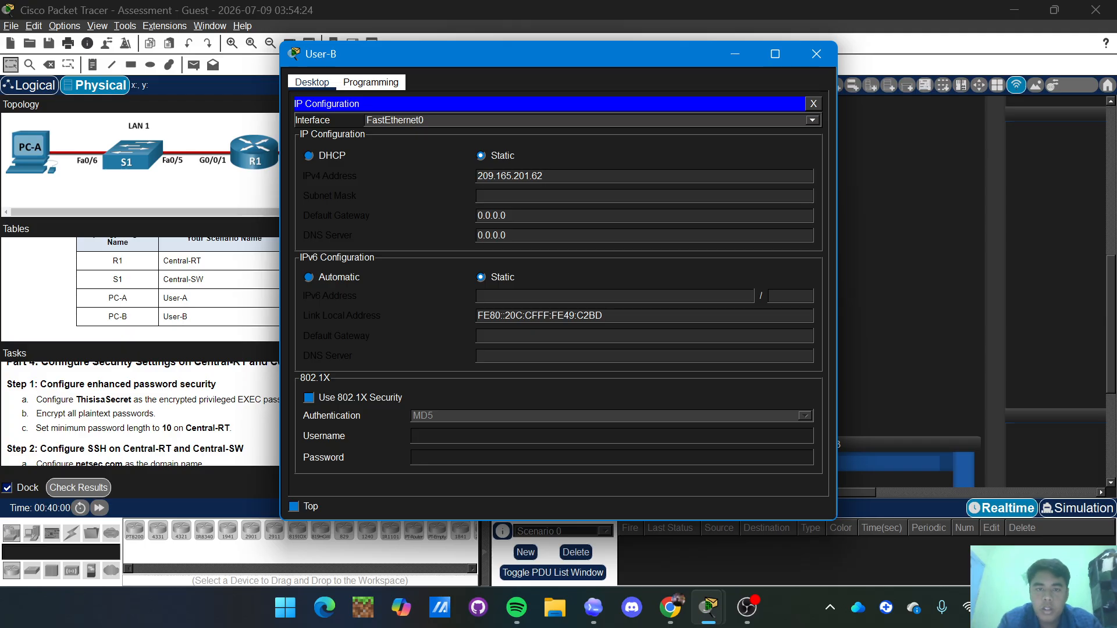
key(Tab)
key(Right)
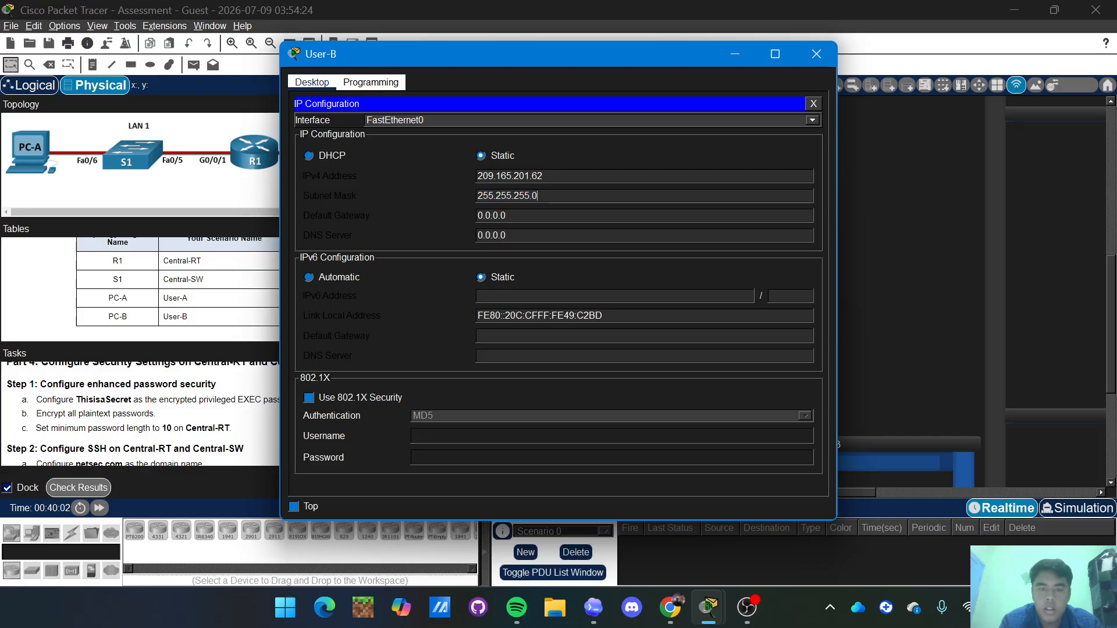
key(BackSpace)
text(224)
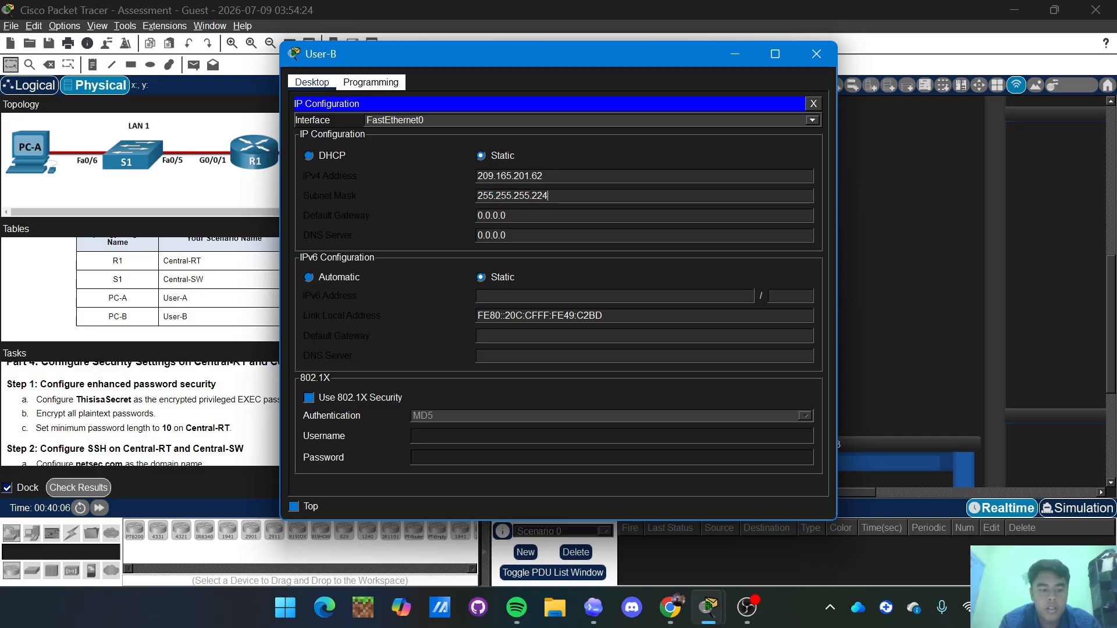
key(Tab)
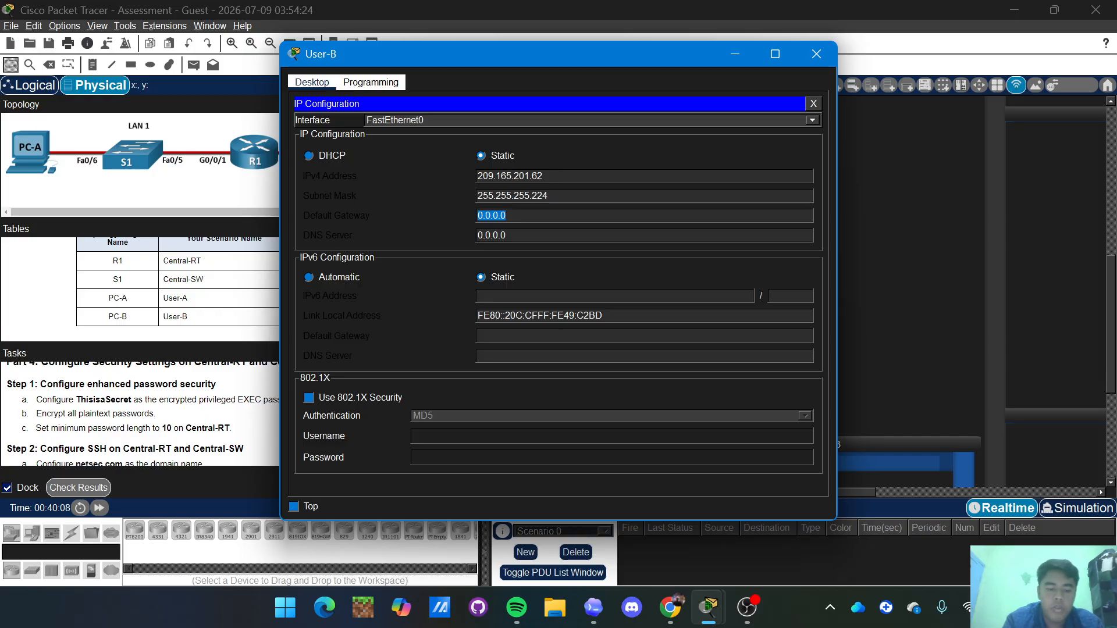
text(209.165)
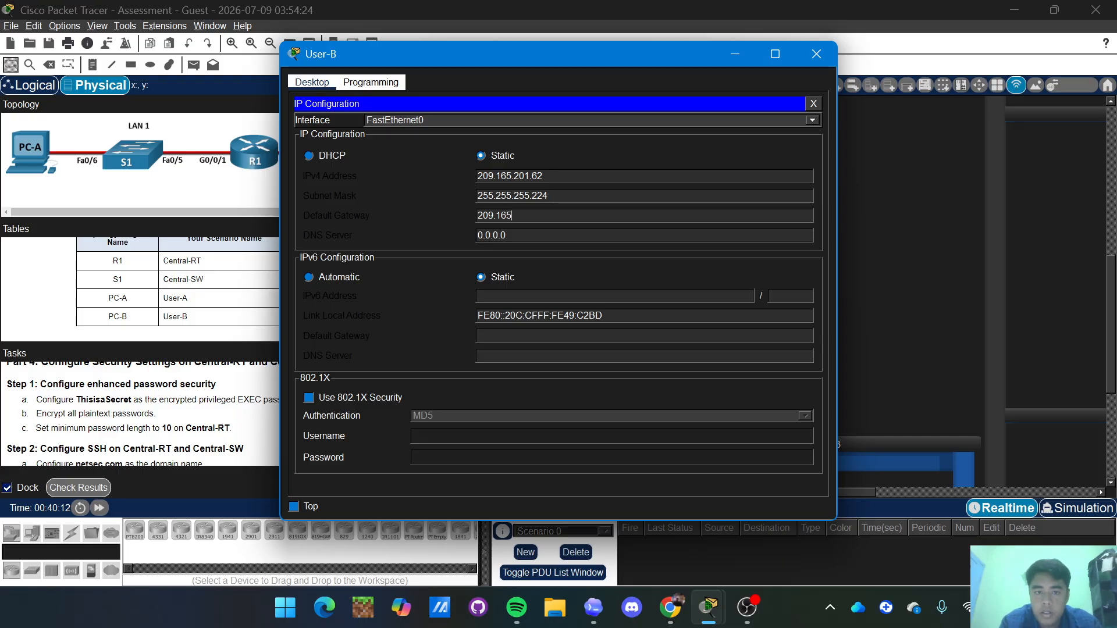
text(.20)
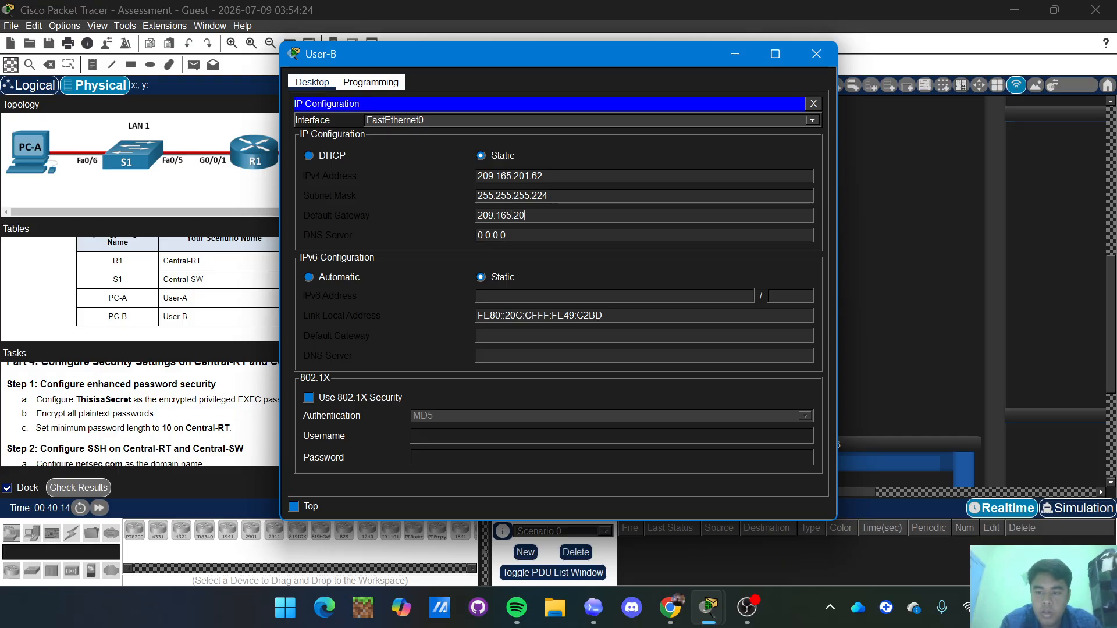
text(1.33)
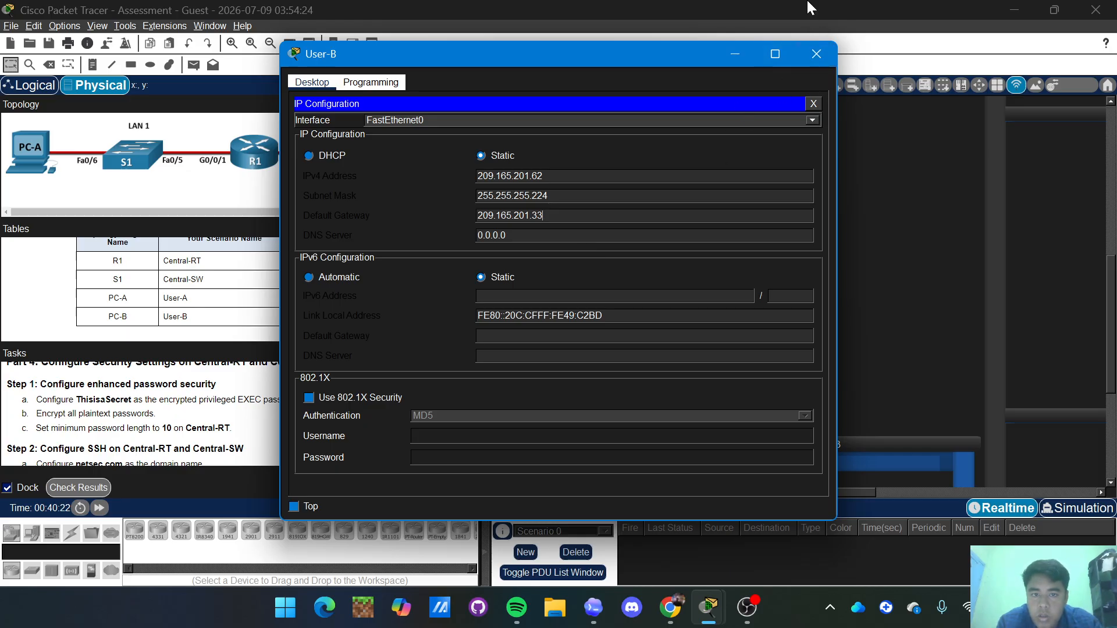
click(819, 52)
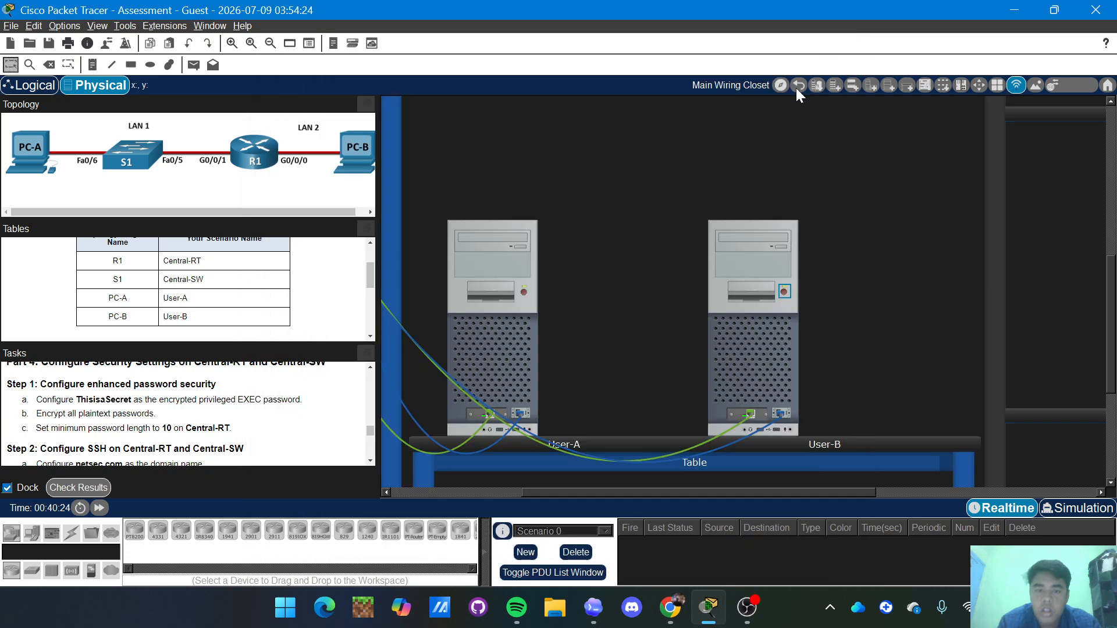
click(484, 321)
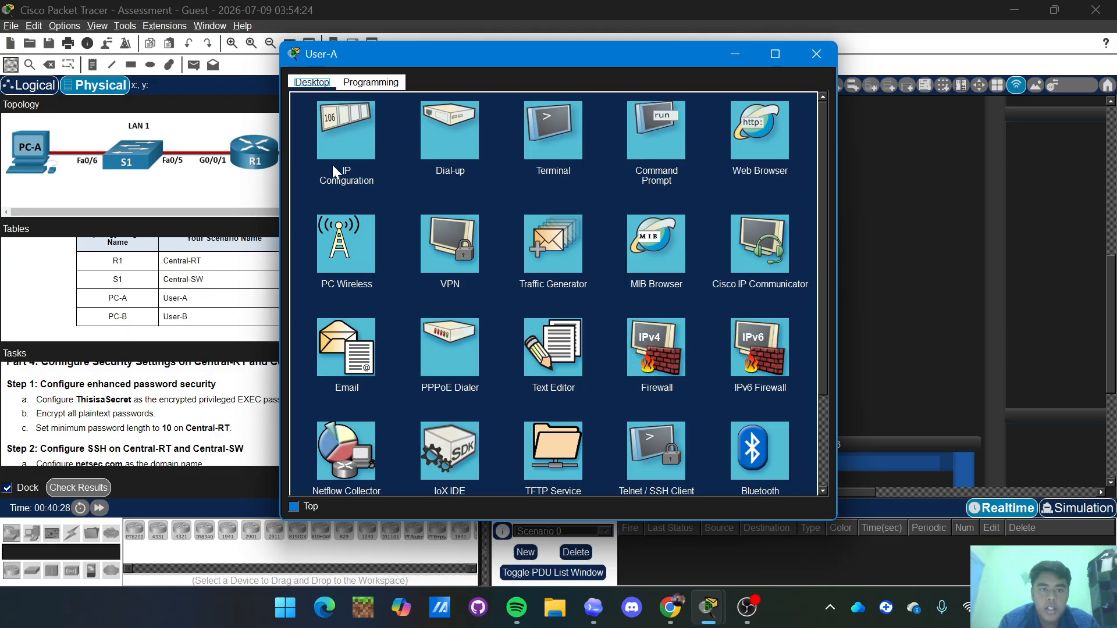
click(354, 121)
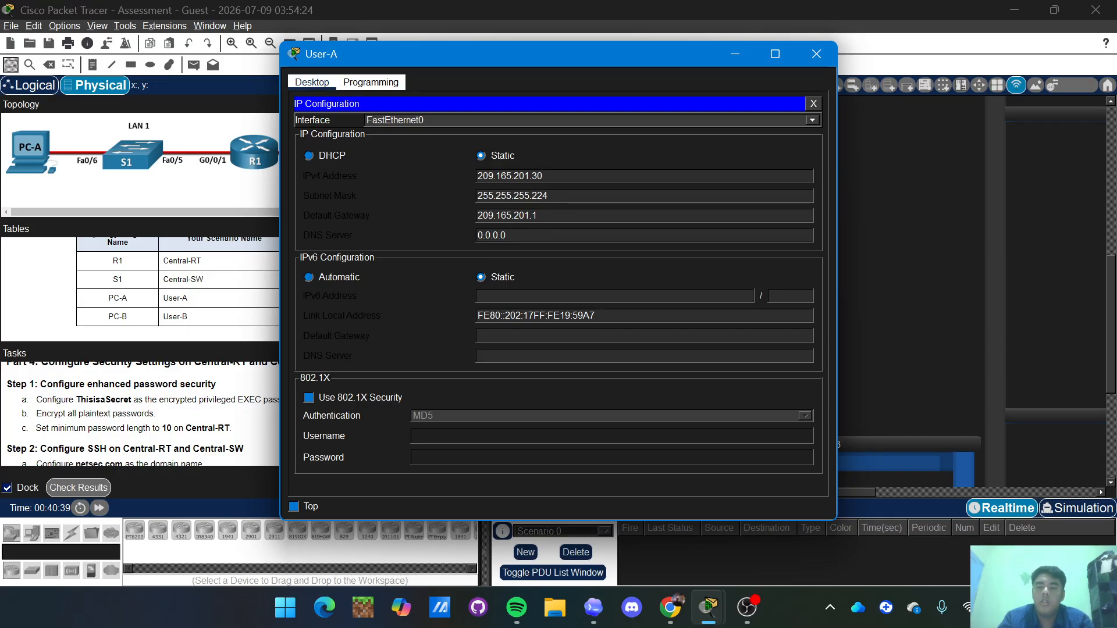
click(824, 52)
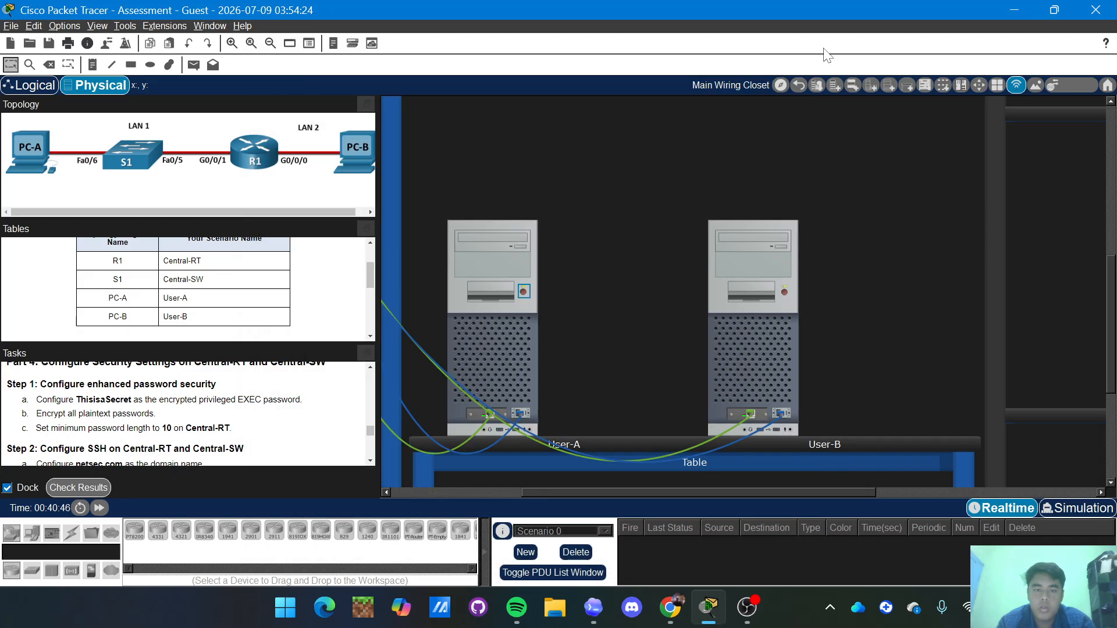
scroll(620, 298, down, 2)
scroll(620, 298, up, 6)
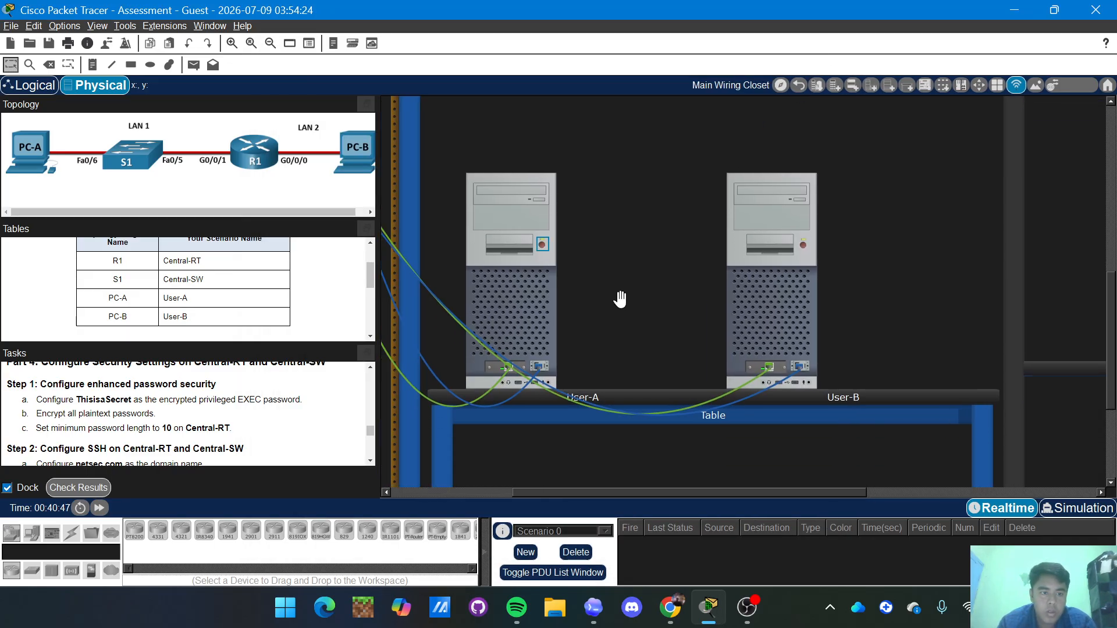
scroll(620, 297, up, 2)
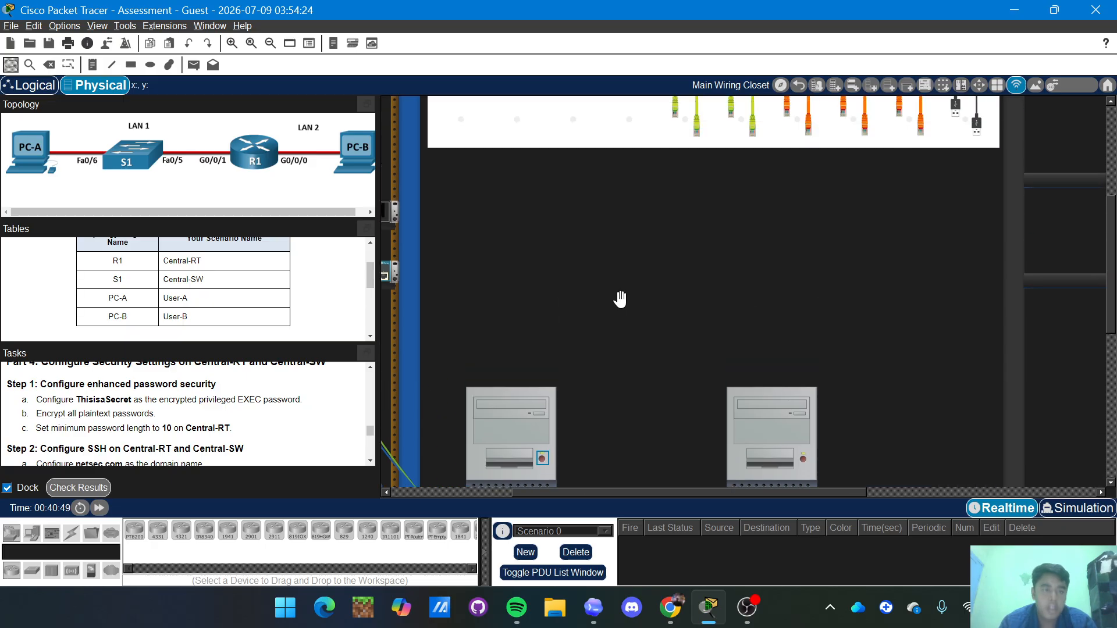
scroll(302, 454, down, 2)
scroll(301, 453, down, 8)
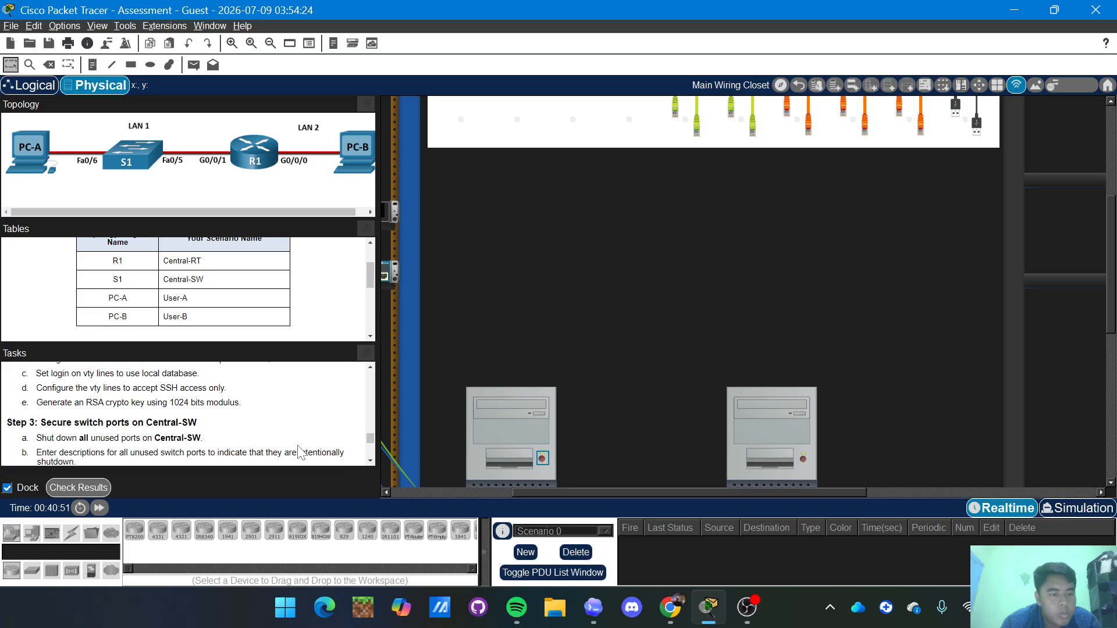
scroll(301, 453, up, 2)
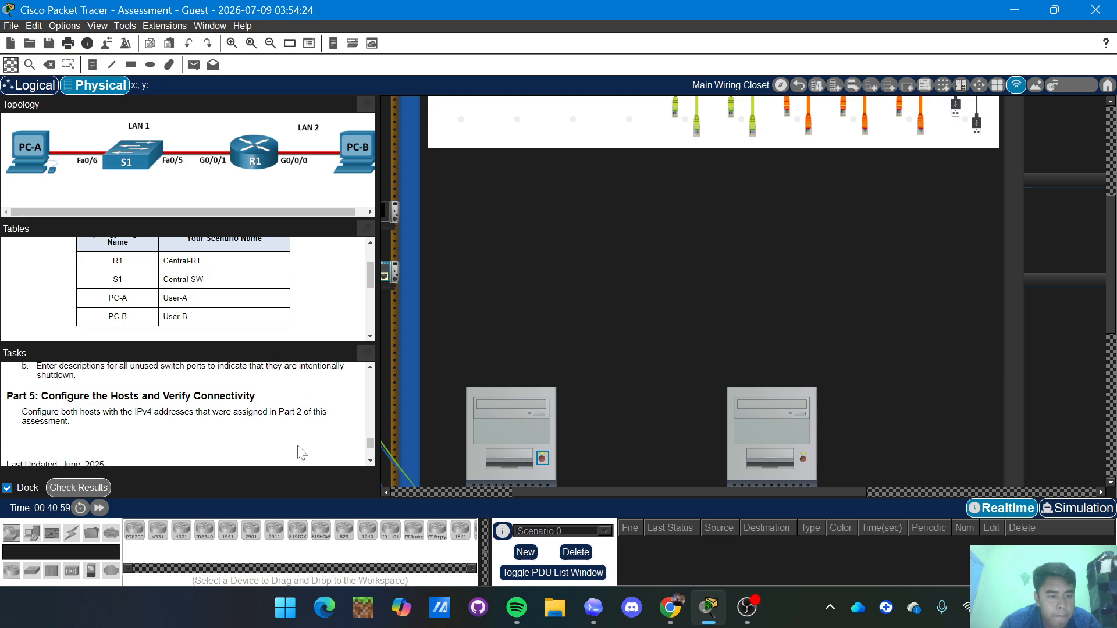
scroll(302, 453, down, 1)
scroll(302, 453, down, 1)
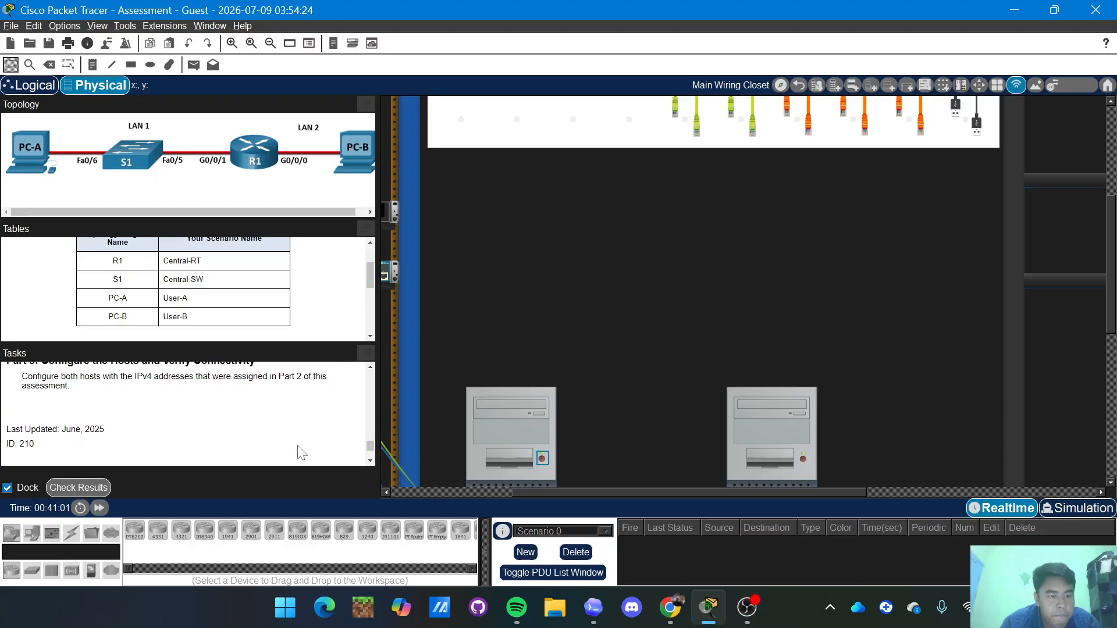
scroll(302, 453, up, 1)
scroll(302, 453, up, 1)
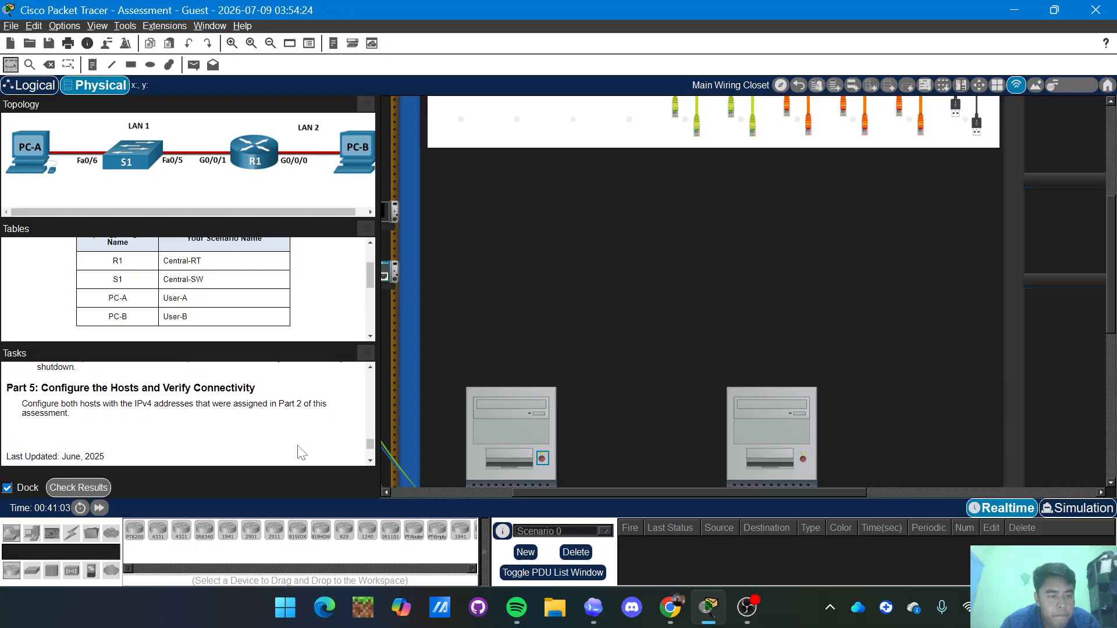
scroll(302, 453, up, 1)
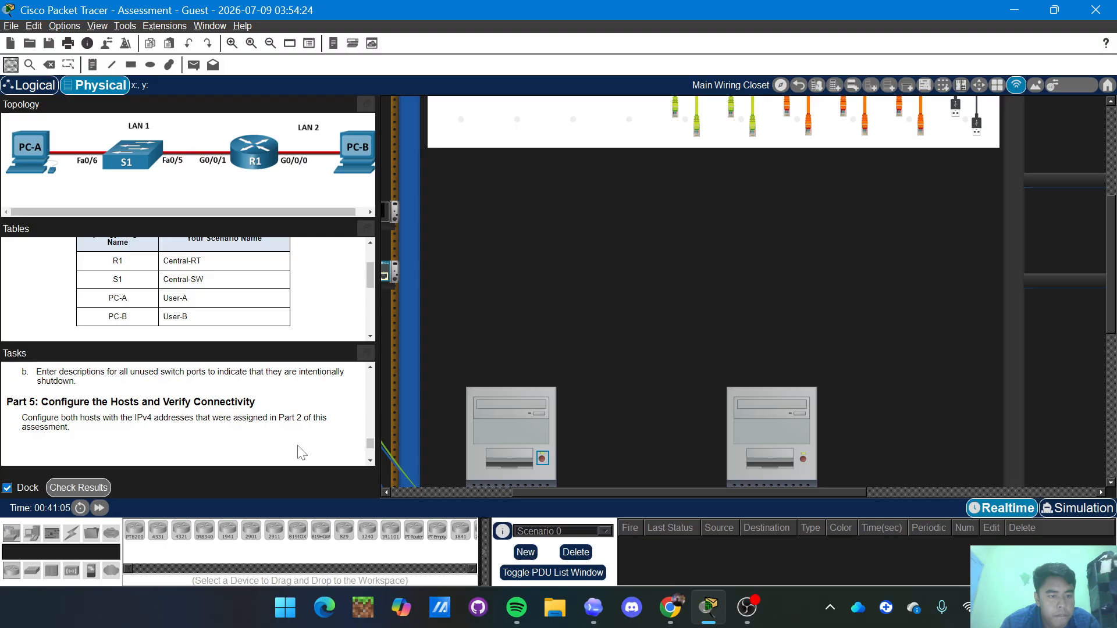
scroll(302, 453, up, 1)
scroll(302, 454, down, 3)
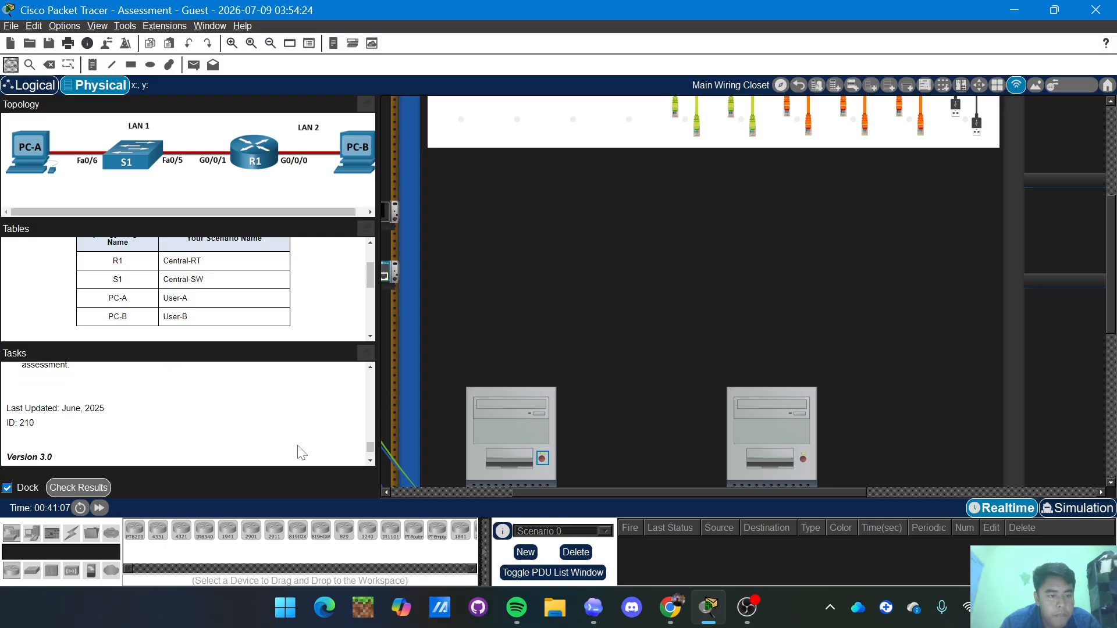
scroll(302, 453, down, 1)
scroll(302, 453, up, 8)
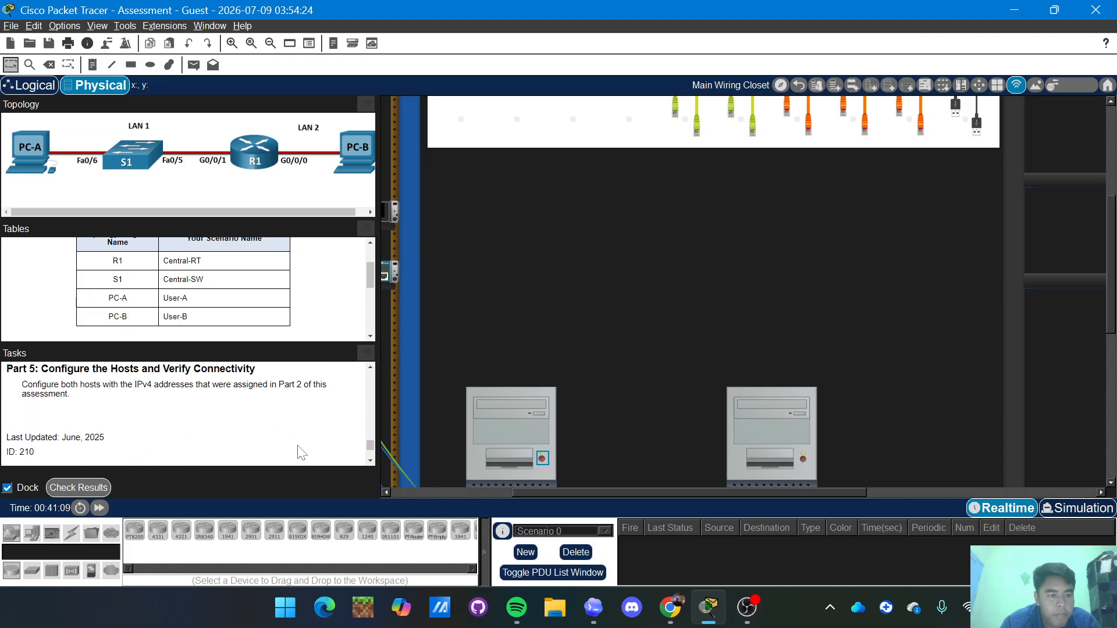
scroll(301, 453, up, 1)
scroll(301, 453, down, 3)
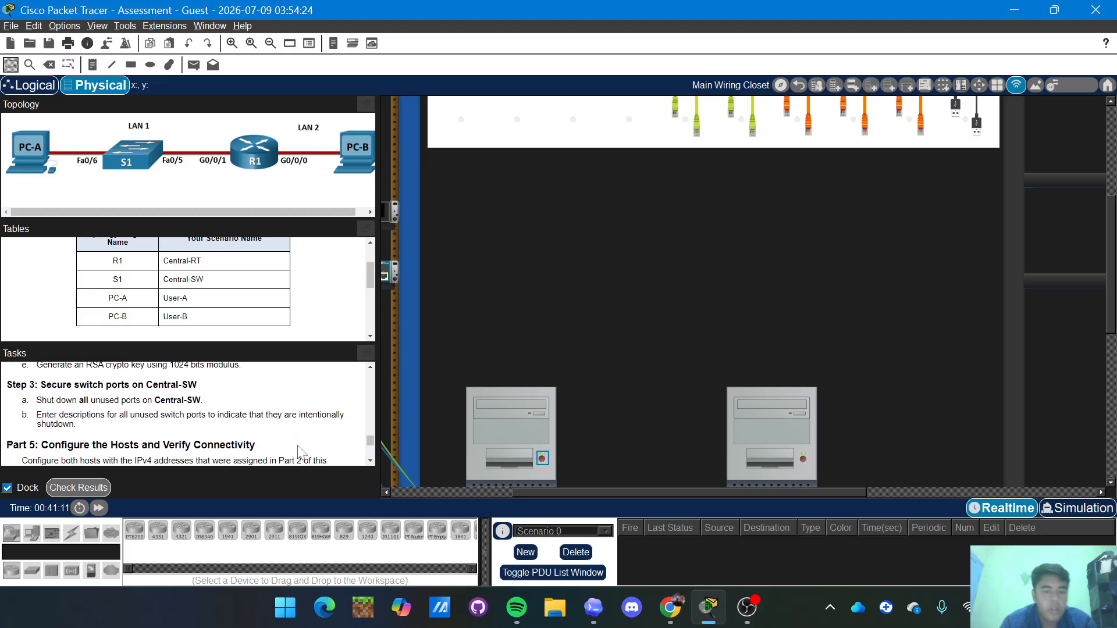
scroll(301, 454, up, 1)
scroll(301, 453, down, 1)
scroll(533, 351, down, 6)
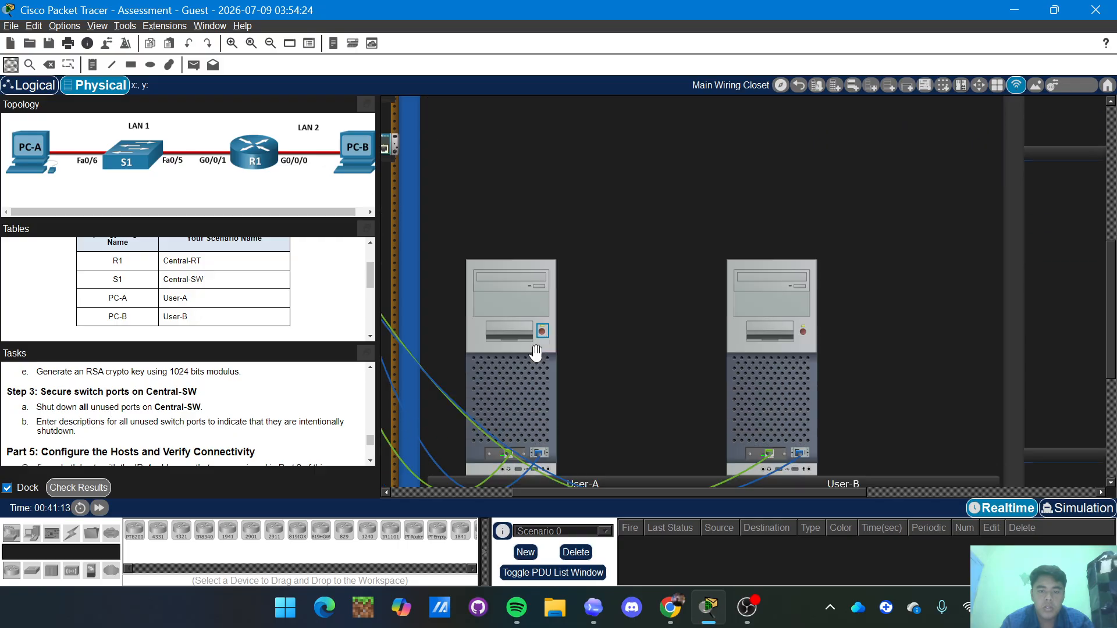
scroll(536, 353, down, 1)
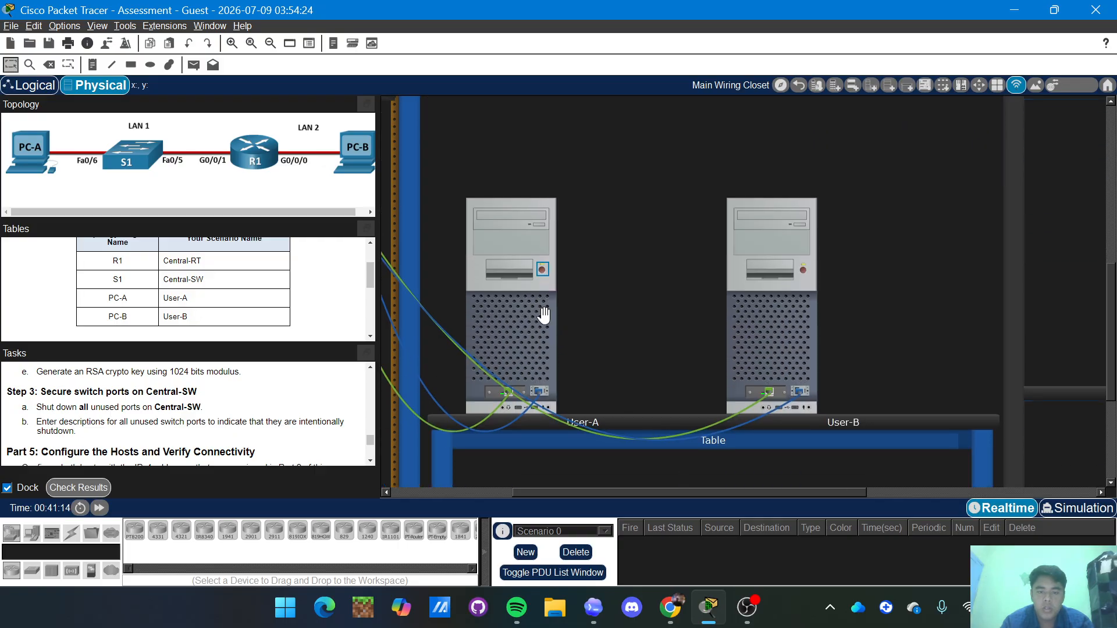
click(502, 323)
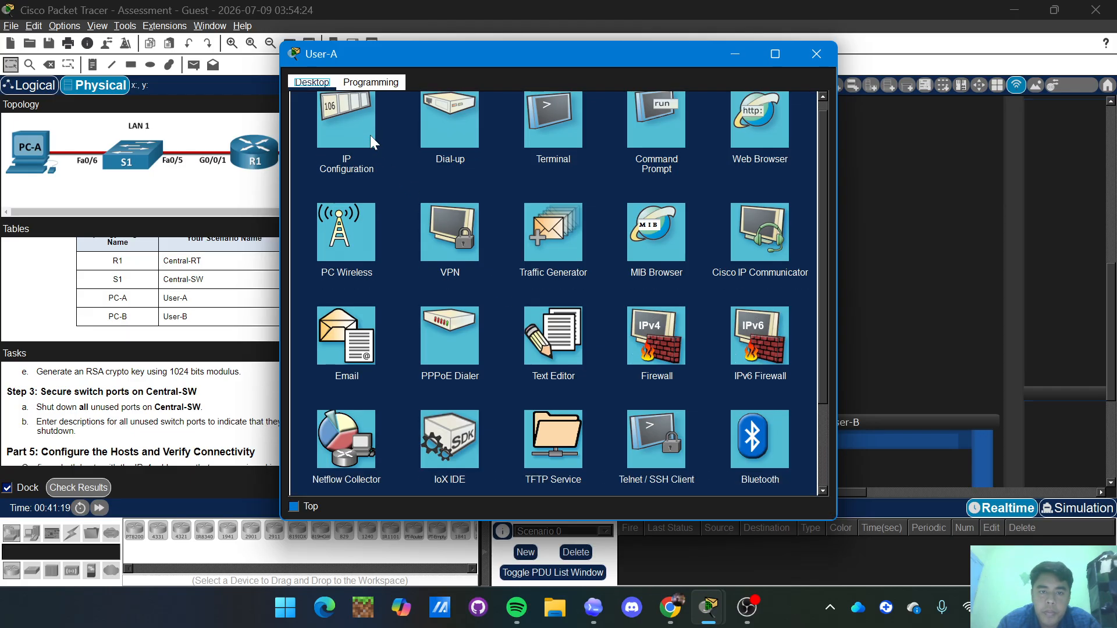
click(351, 125)
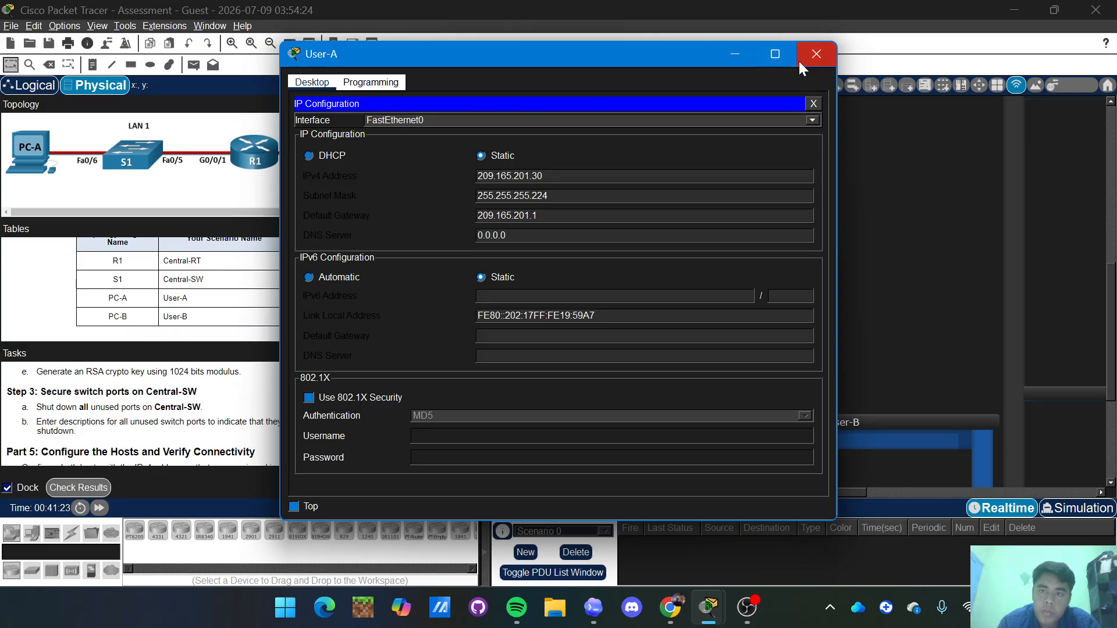
click(822, 53)
scroll(703, 164, up, 5)
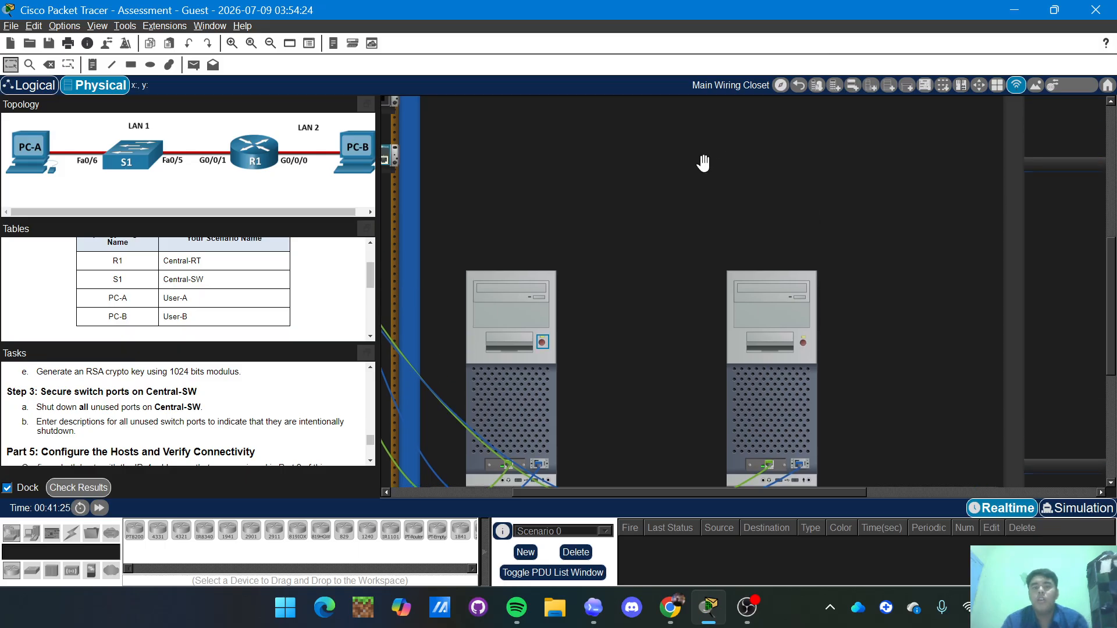
scroll(704, 174, up, 2)
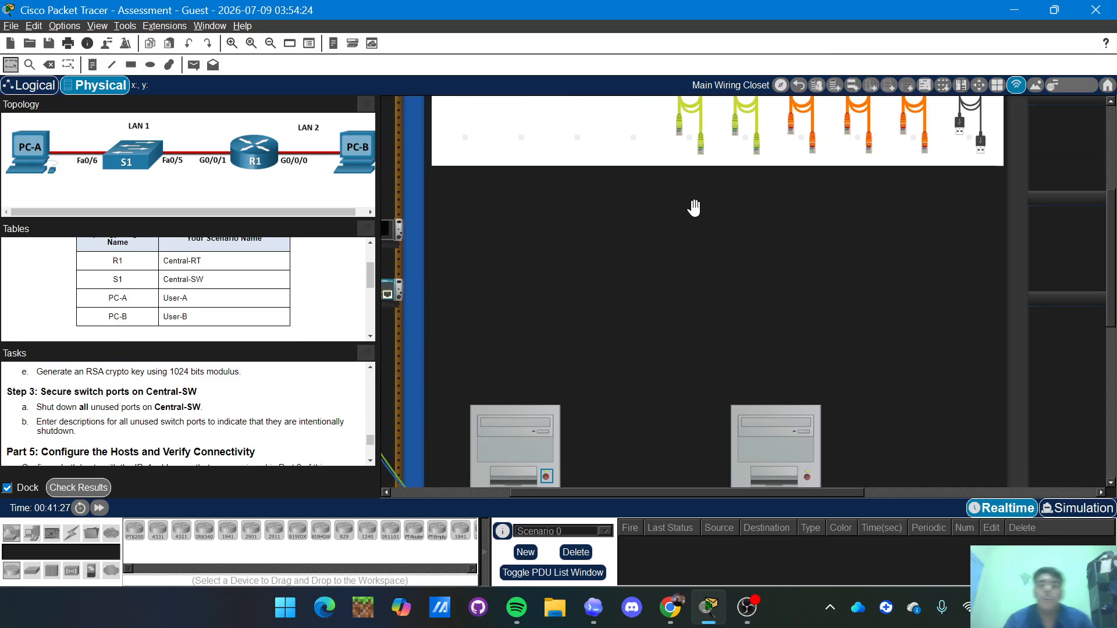
scroll(695, 207, left, 2)
scroll(694, 207, up, 2)
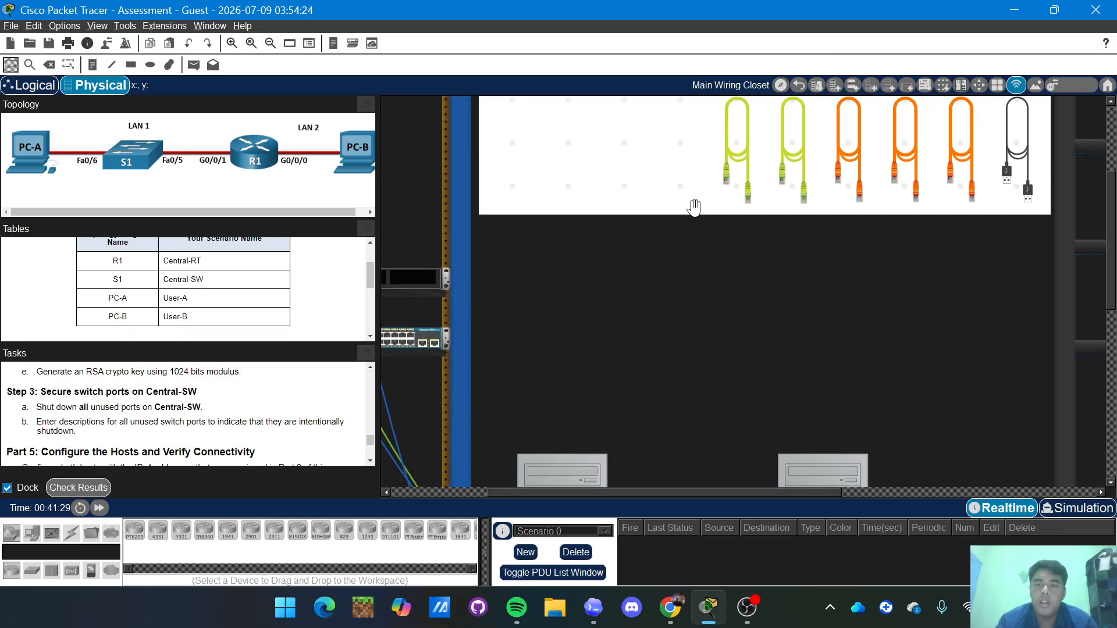
scroll(694, 207, left, 4)
scroll(694, 207, down, 8)
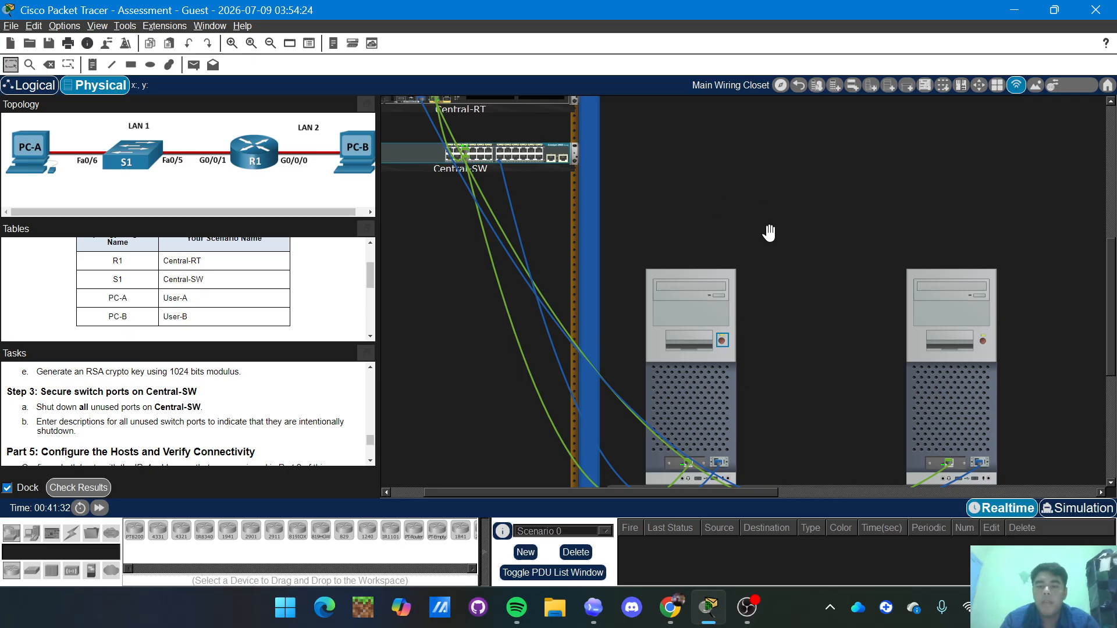
scroll(762, 232, up, 3)
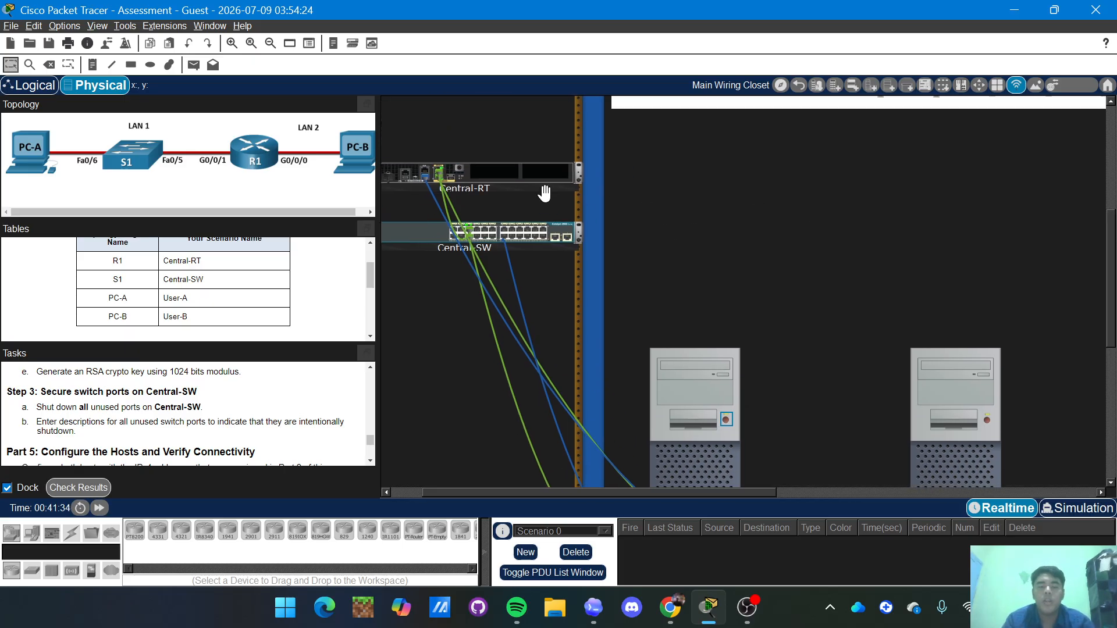
scroll(640, 250, down, 2)
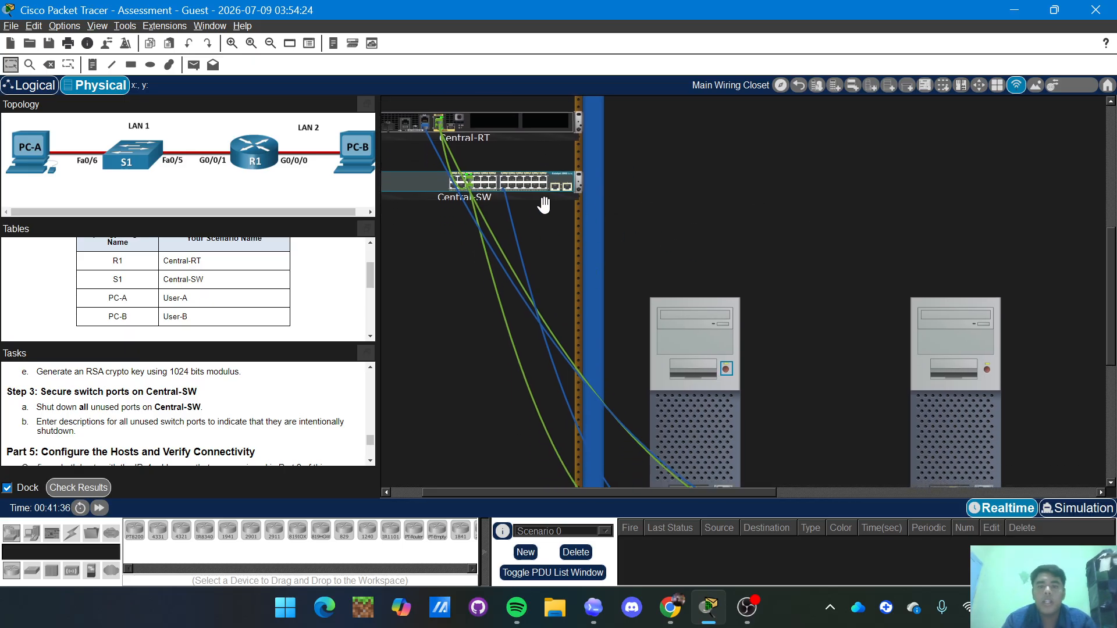
scroll(687, 256, down, 2)
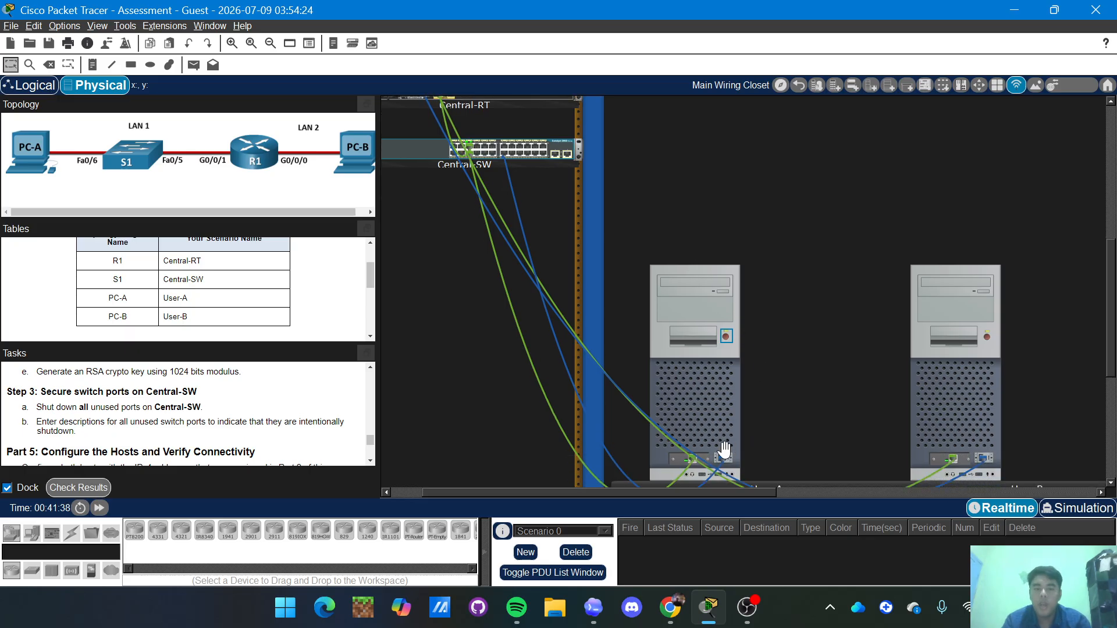
scroll(752, 353, up, 1)
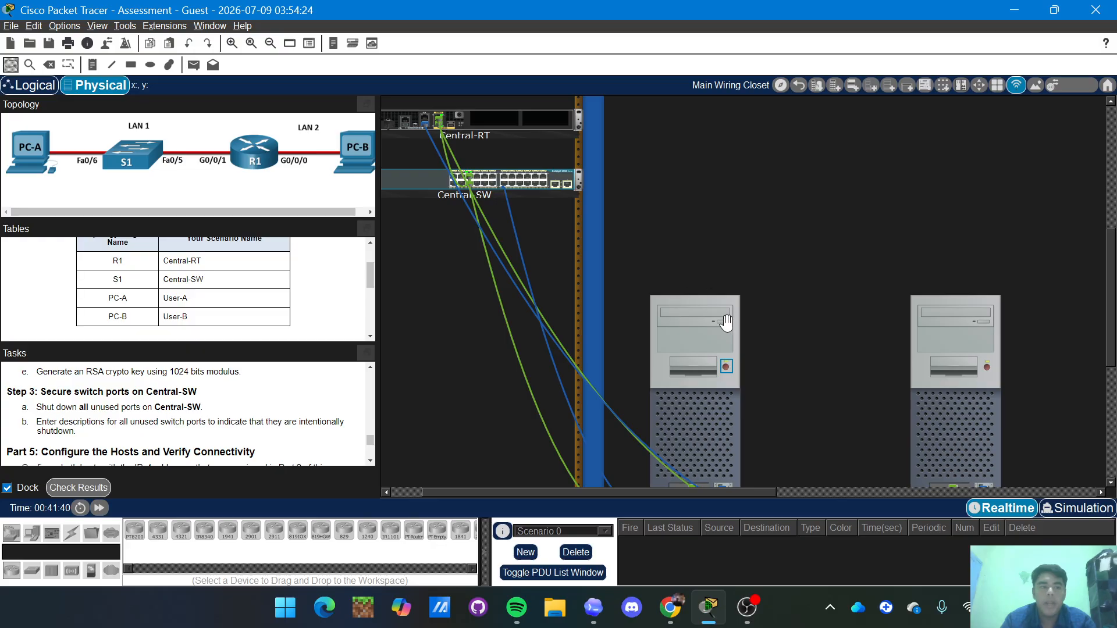
scroll(783, 326, up, 1)
scroll(783, 326, up, 1)
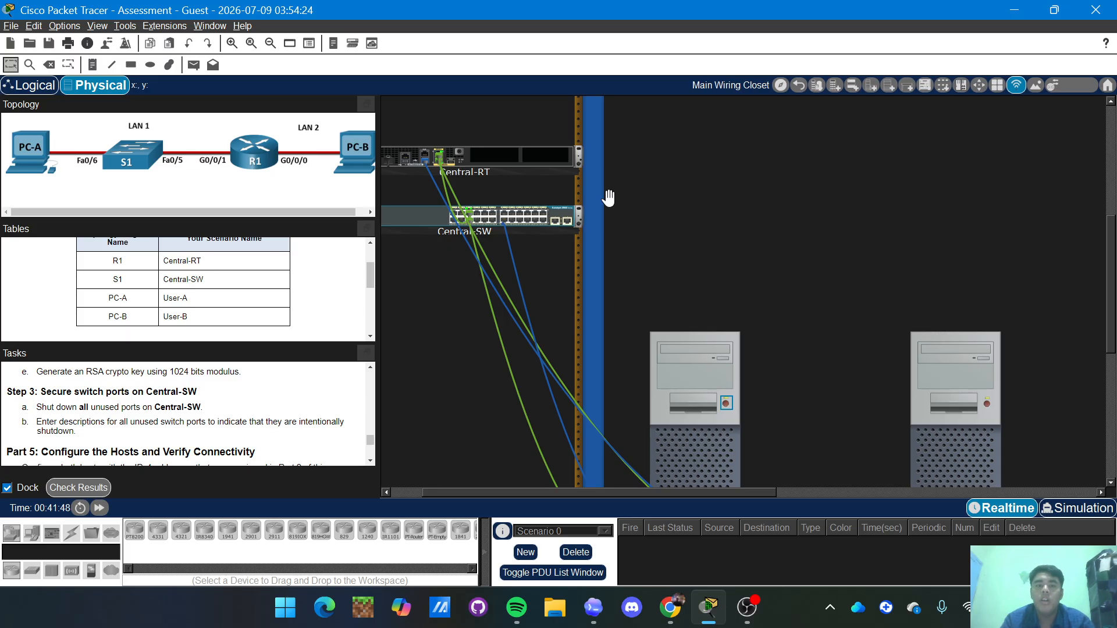
scroll(555, 186, up, 1)
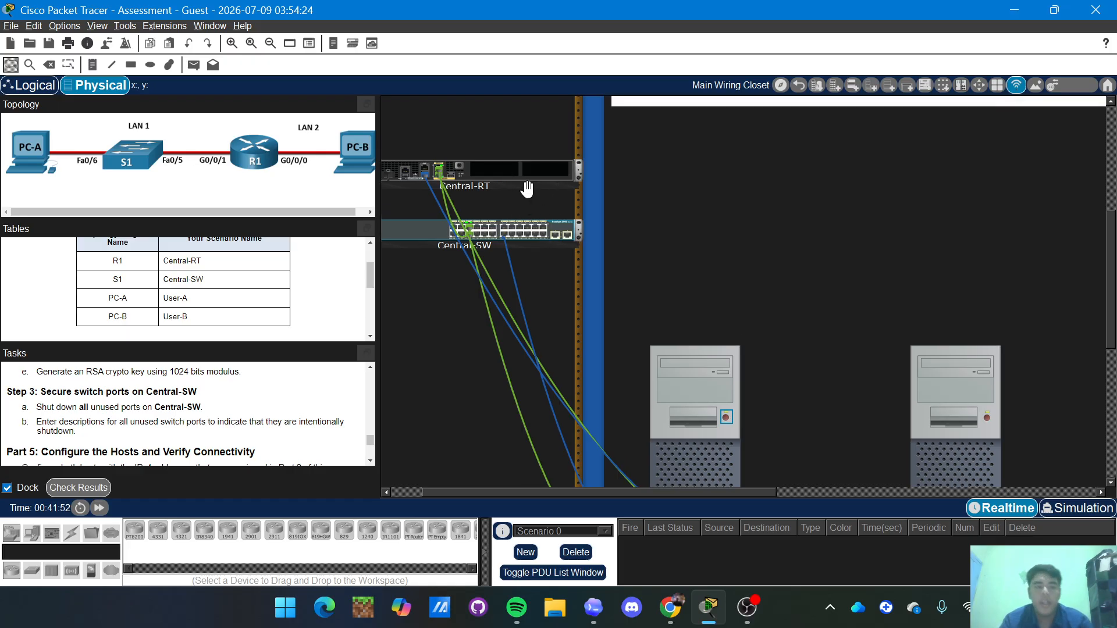
scroll(579, 232, up, 1)
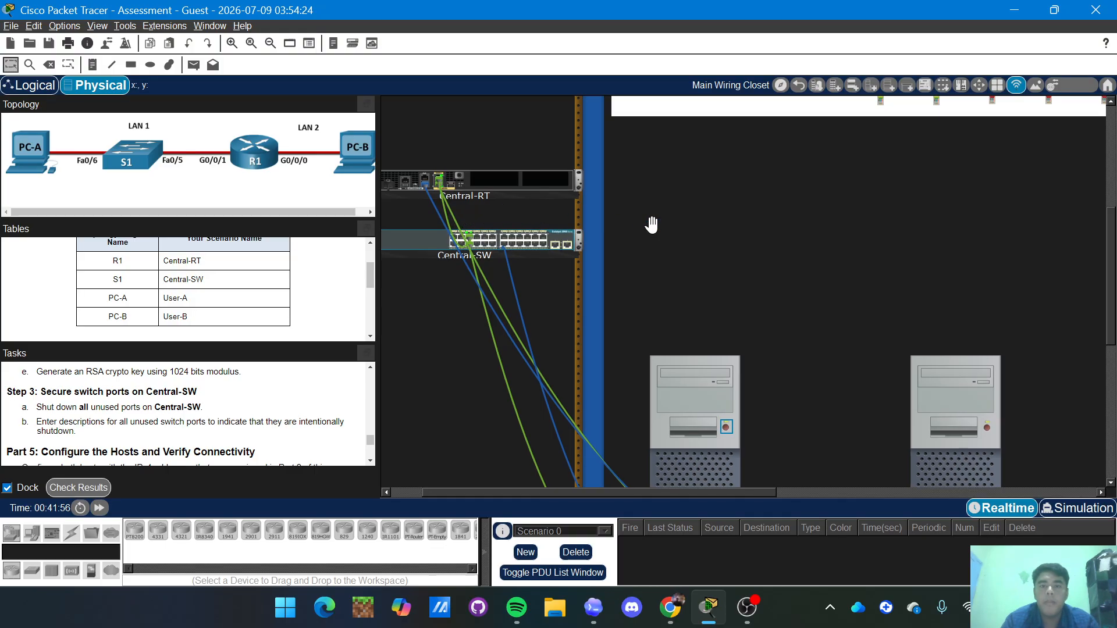
scroll(651, 224, up, 3)
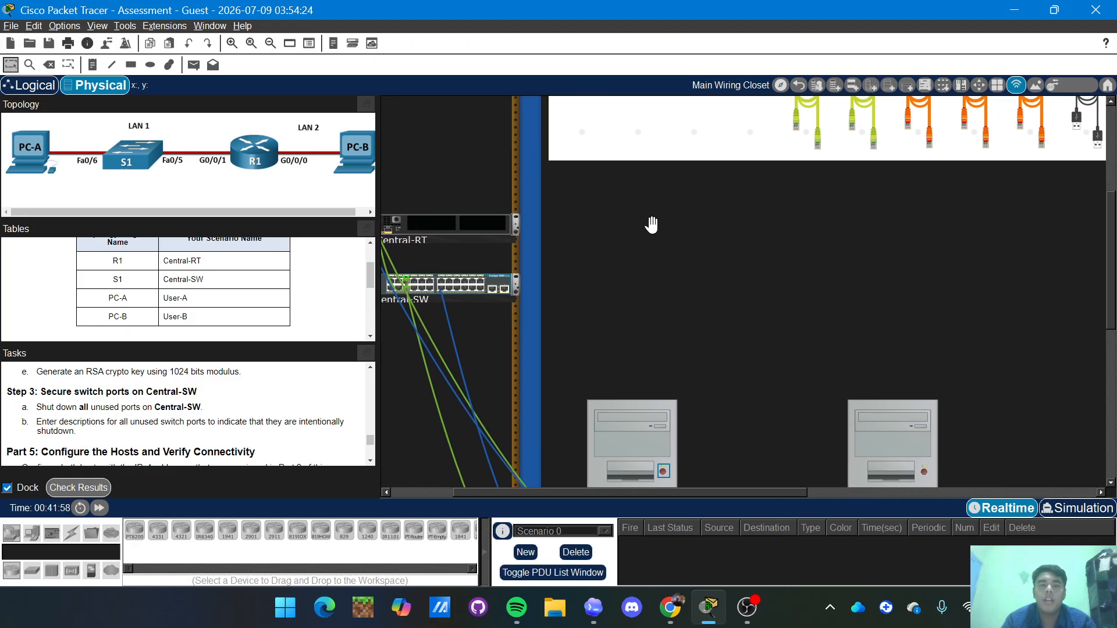
scroll(651, 224, down, 2)
scroll(651, 224, left, 3)
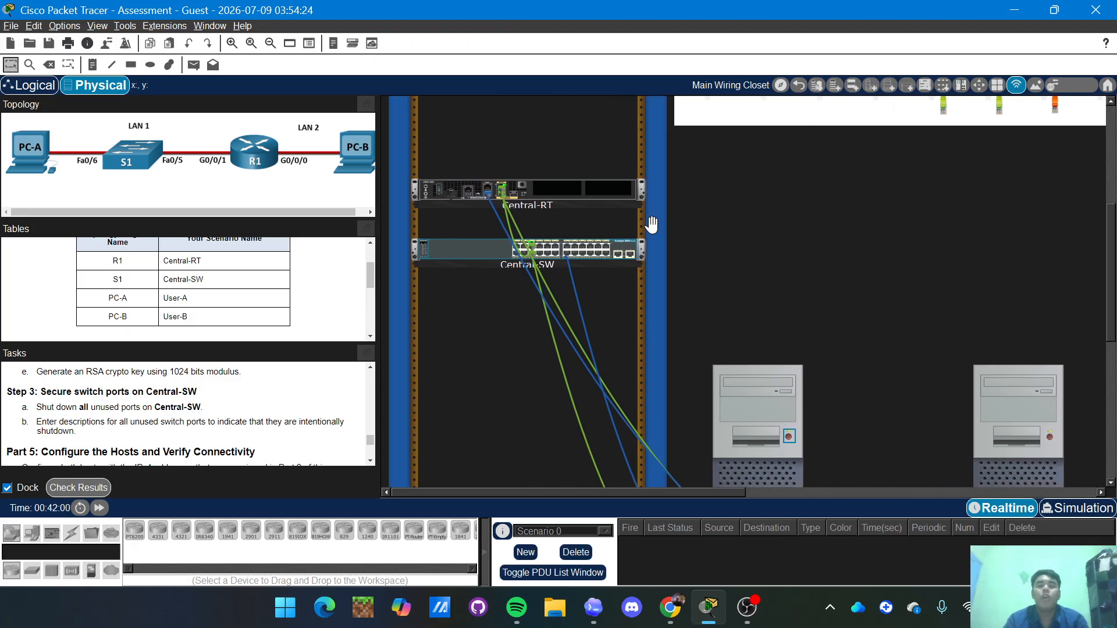
scroll(651, 224, up, 10)
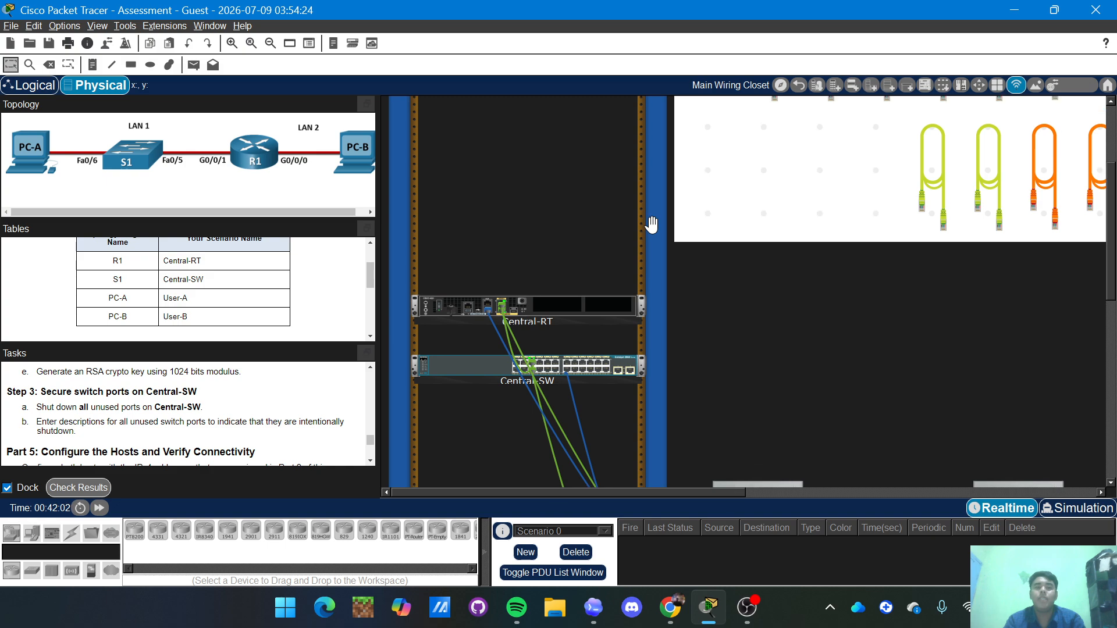
scroll(651, 224, up, 8)
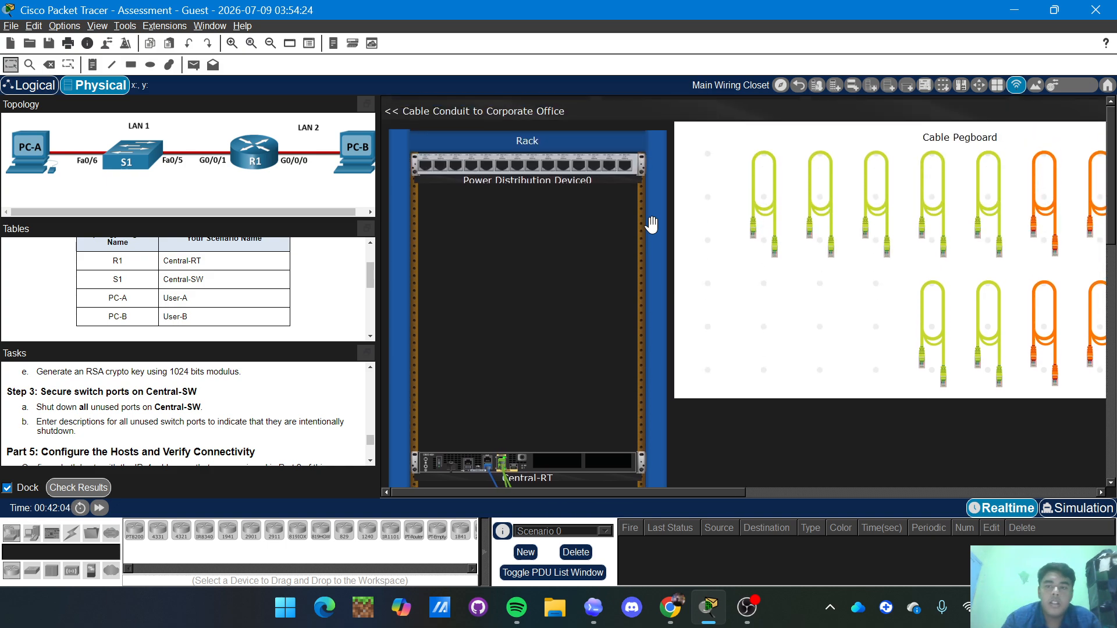
scroll(651, 224, right, 3)
scroll(651, 224, right, 6)
scroll(651, 224, down, 5)
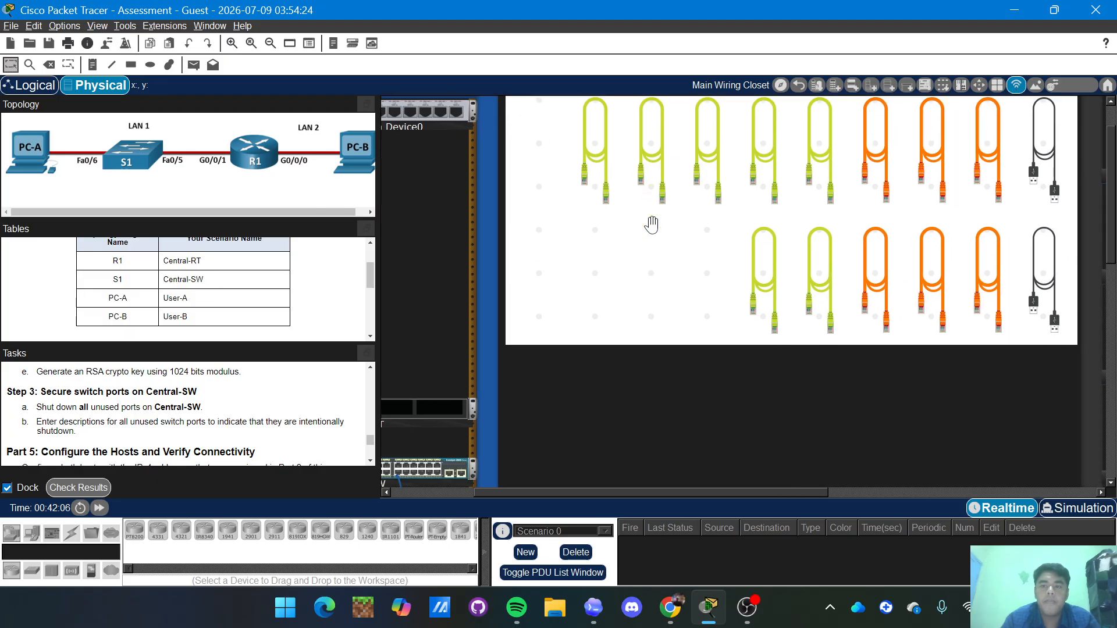
scroll(651, 224, down, 5)
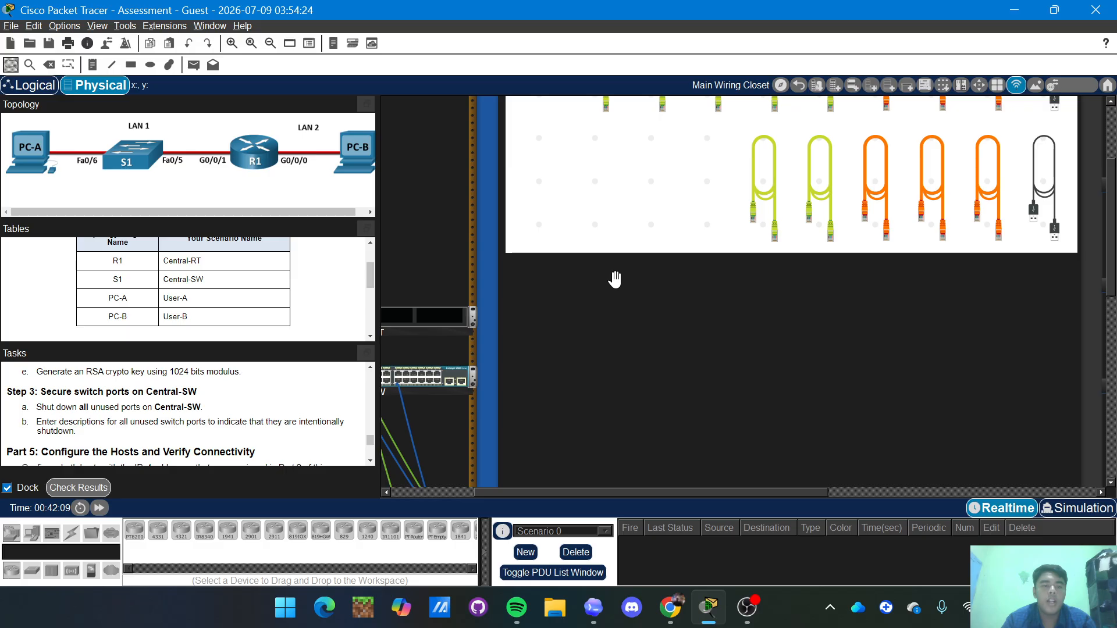
scroll(614, 279, down, 3)
scroll(615, 279, up, 9)
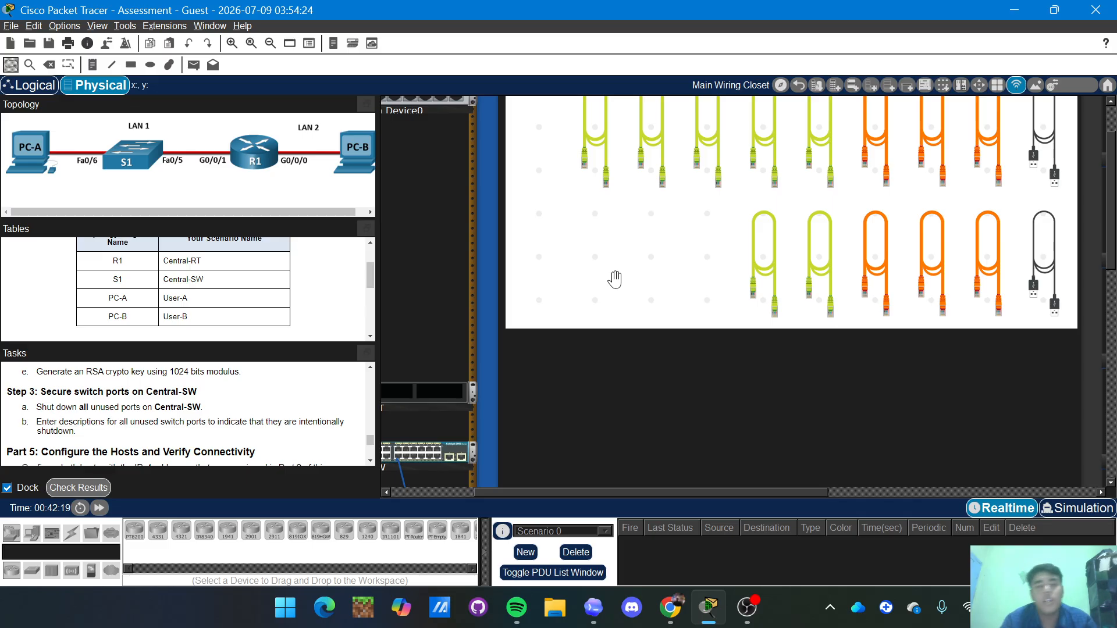
scroll(615, 279, up, 5)
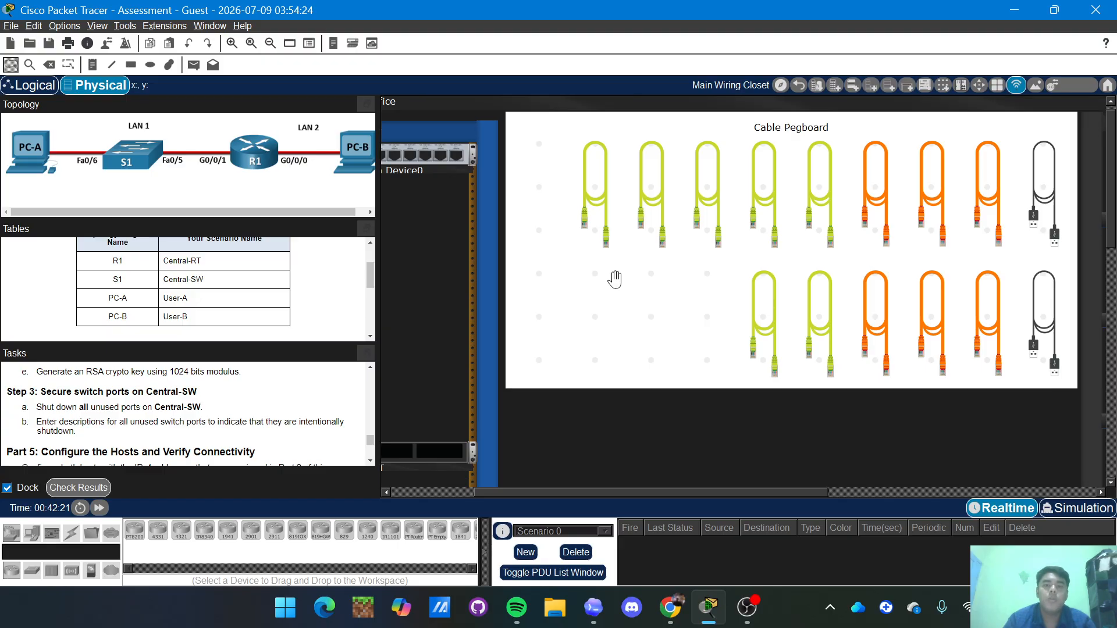
scroll(615, 279, down, 4)
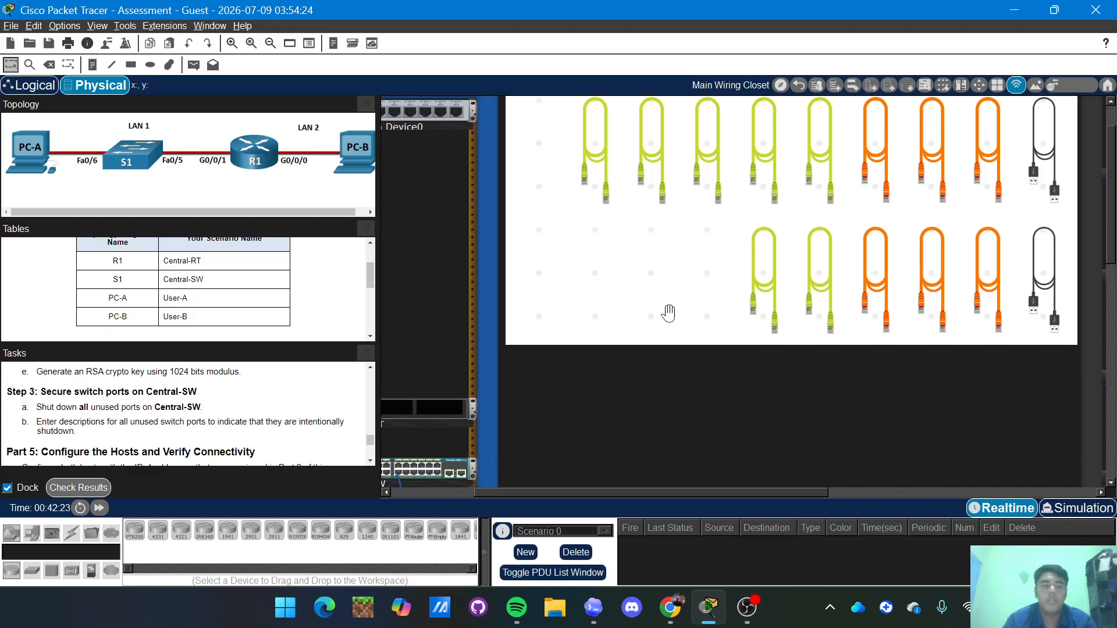
scroll(669, 313, down, 12)
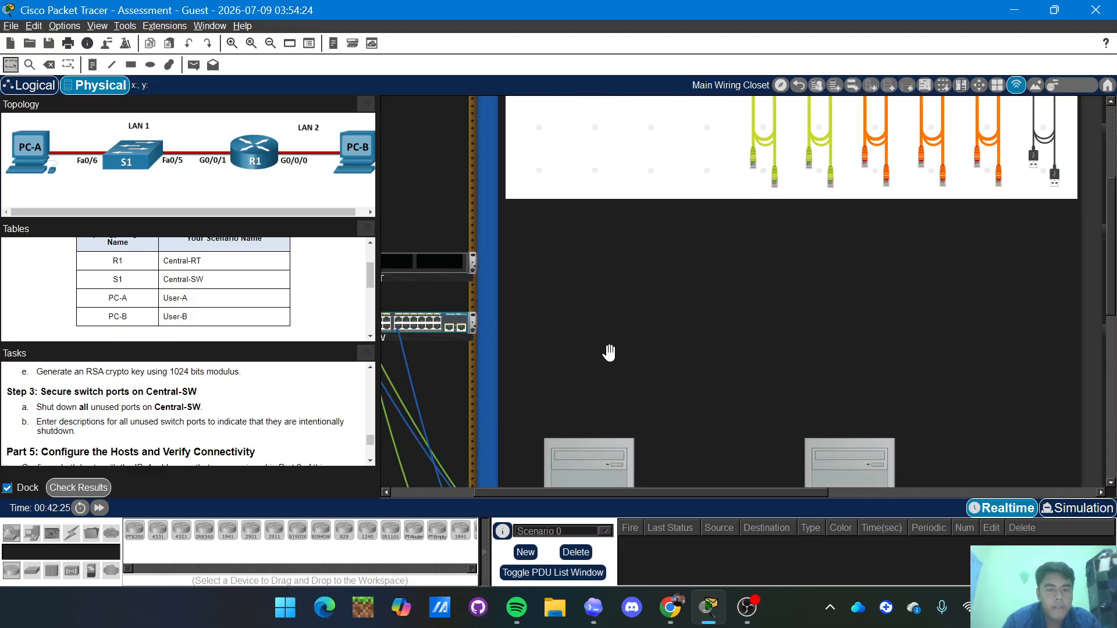
scroll(609, 353, down, 20)
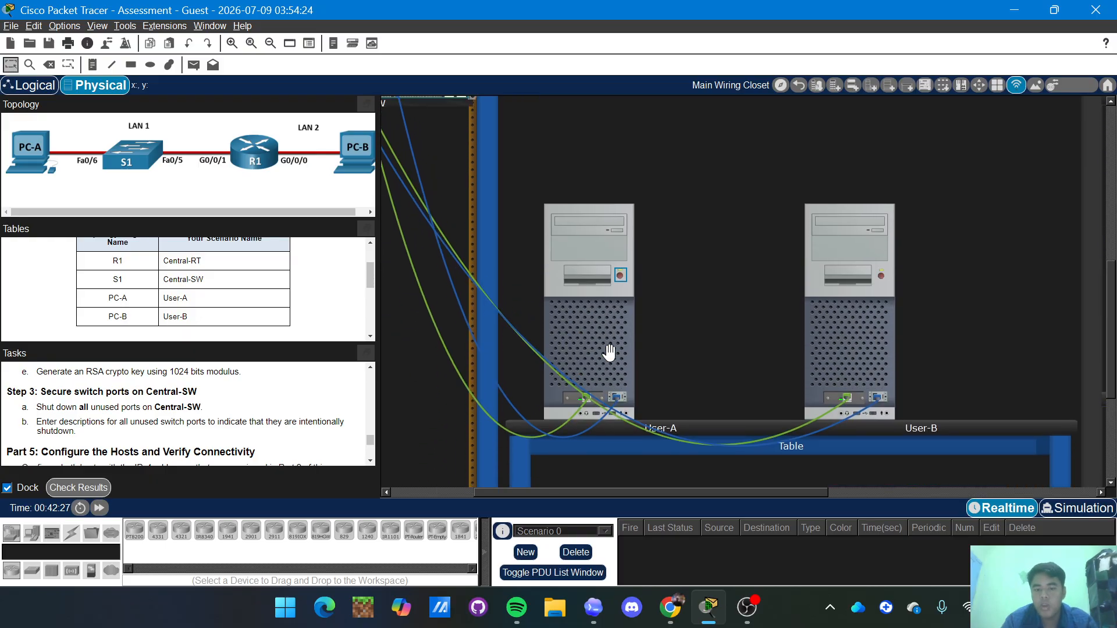
scroll(609, 353, up, 4)
mouse_move(670, 607)
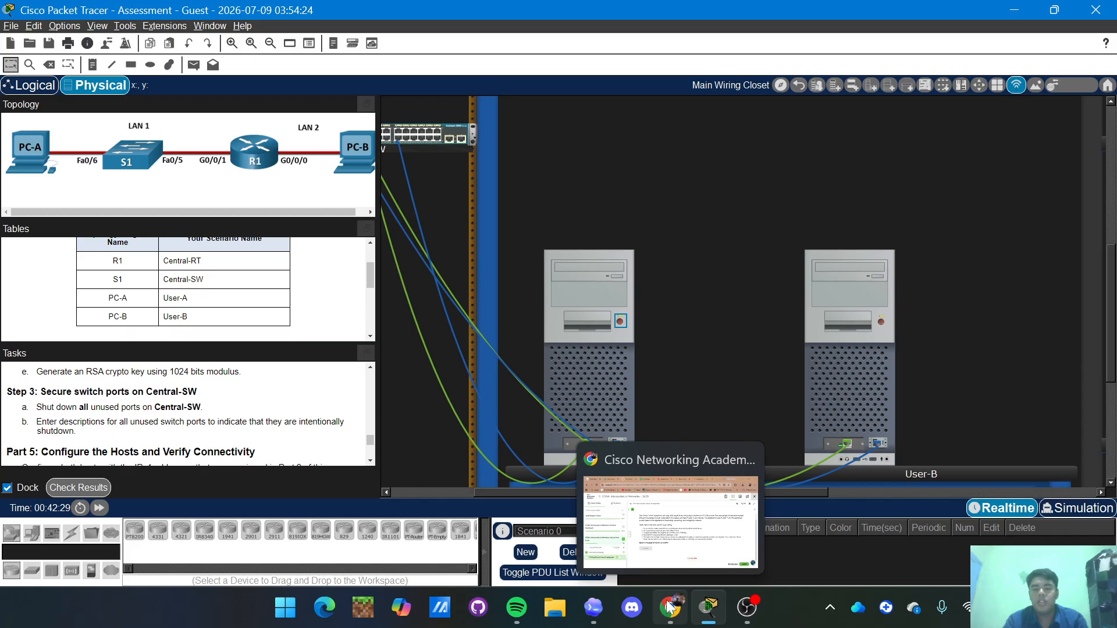
Return to the NetAcad assessment in Chrome and choose to submit it.
click(669, 547)
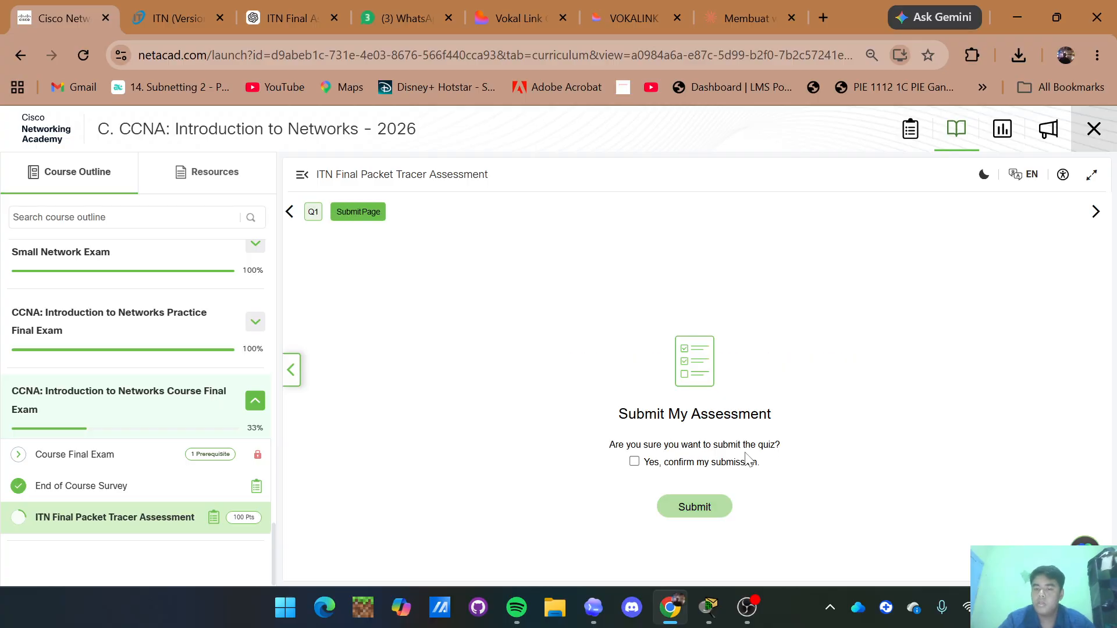
click(634, 462)
Submit the assessment for grading and scroll to see the 100% result.
click(691, 506)
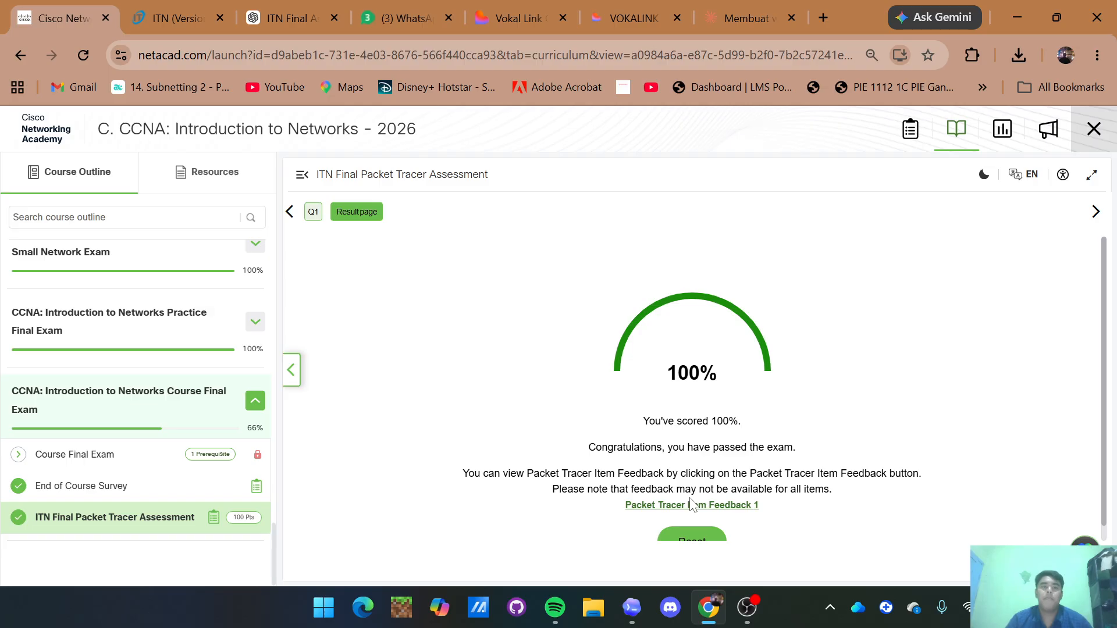
scroll(691, 505, down, 1)
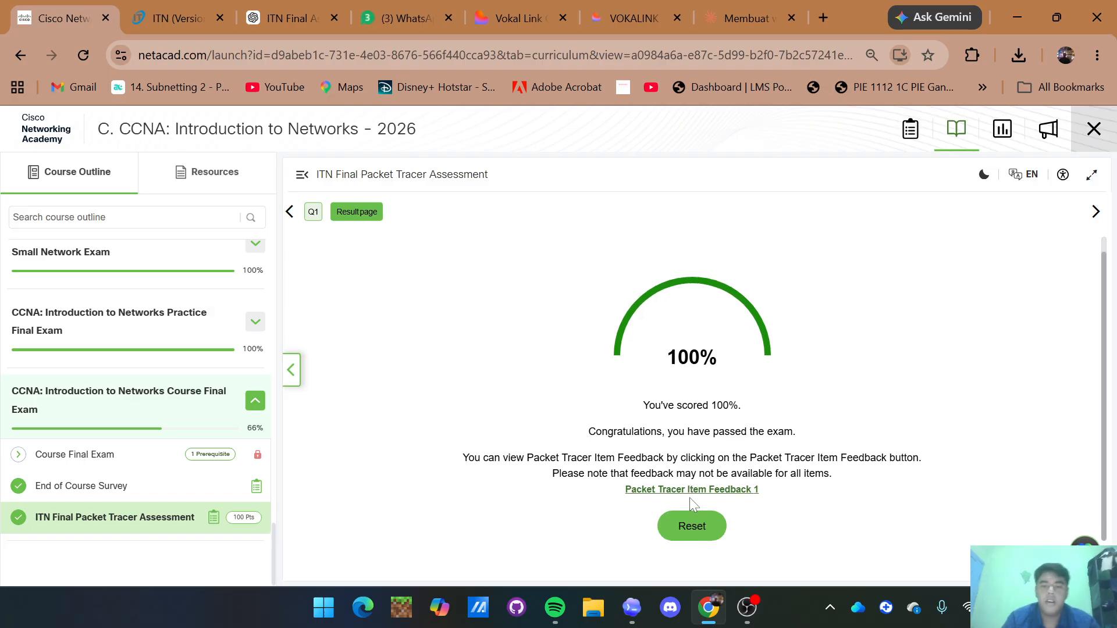